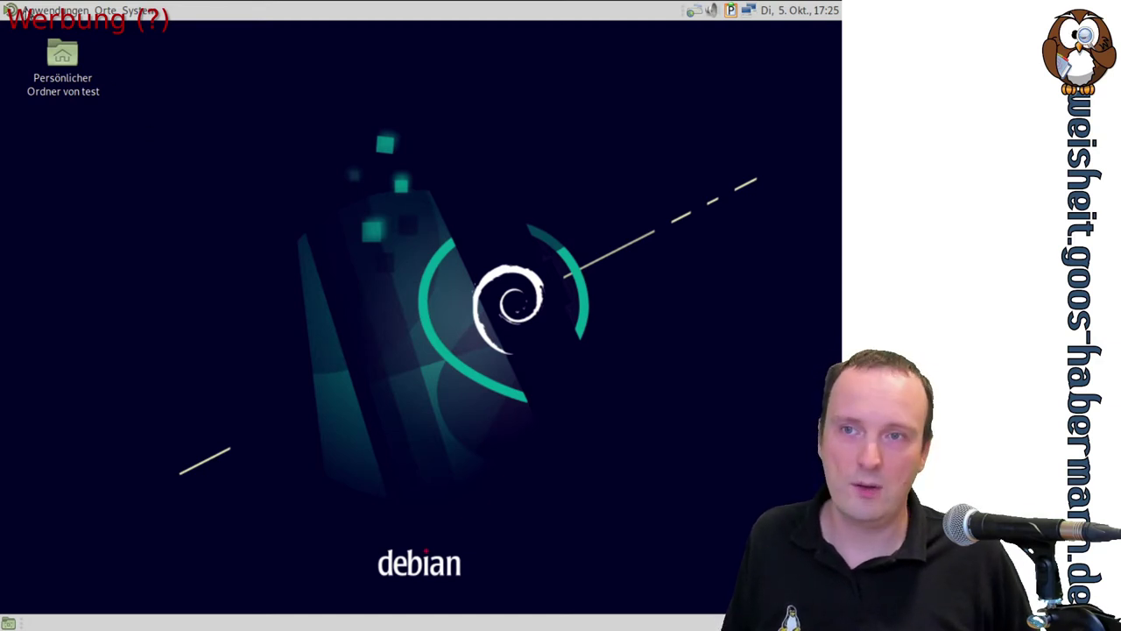
Briefly open and close the Anwendungen menu, then bring up the System menu with Control Center
{"action": "left_click", "coordinate": [28, 12]}
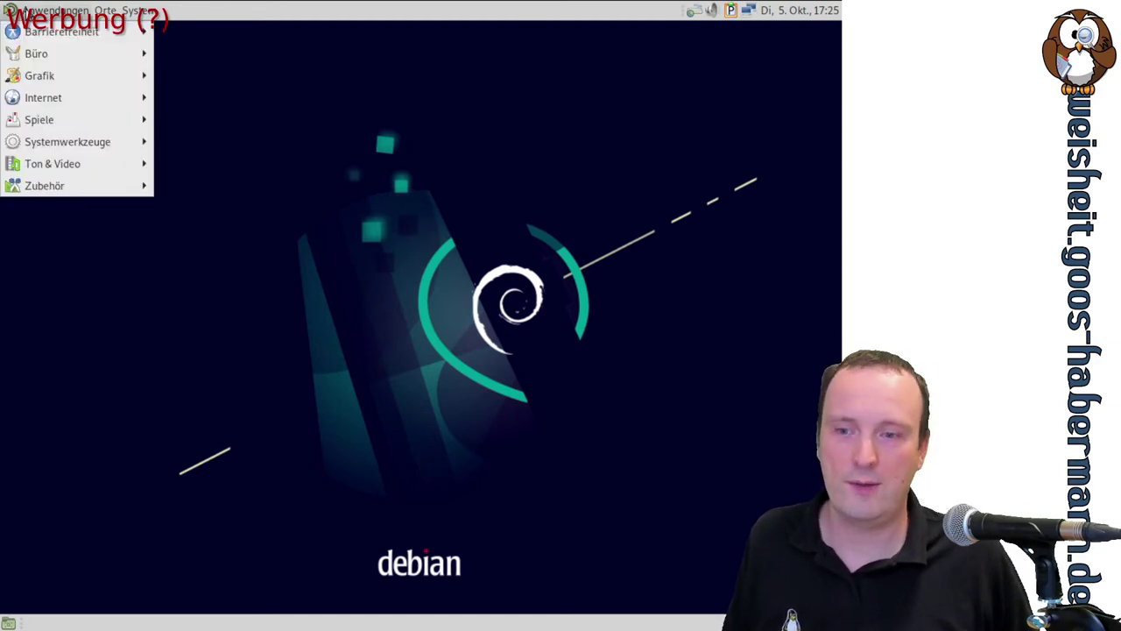
{"action": "left_click", "coordinate": [347, 263]}
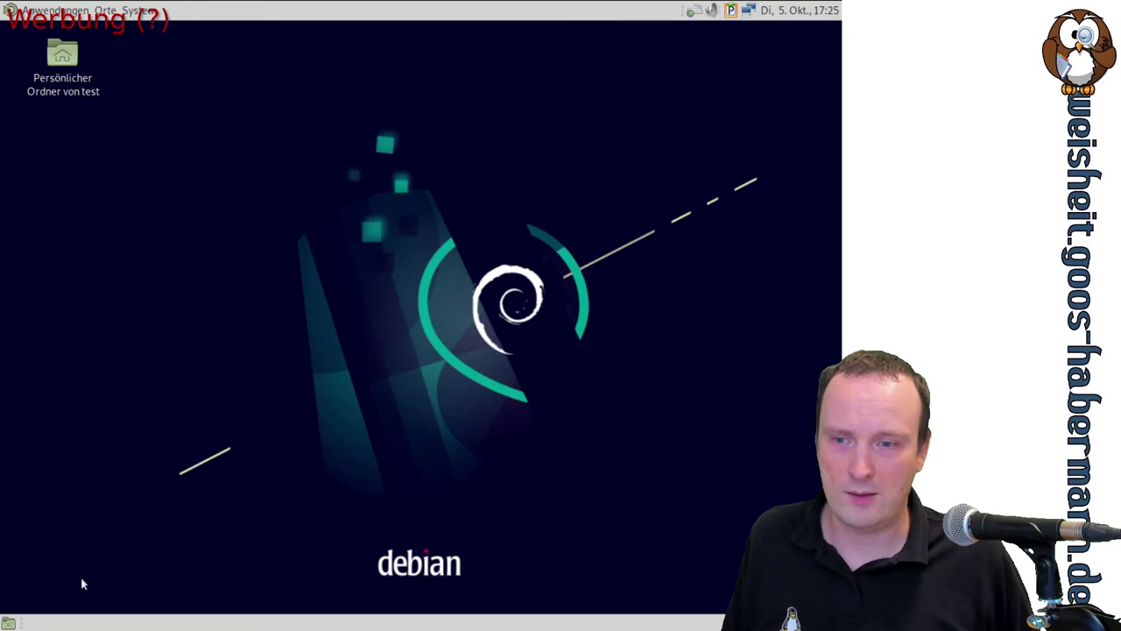
{"action": "left_click", "coordinate": [66, 10]}
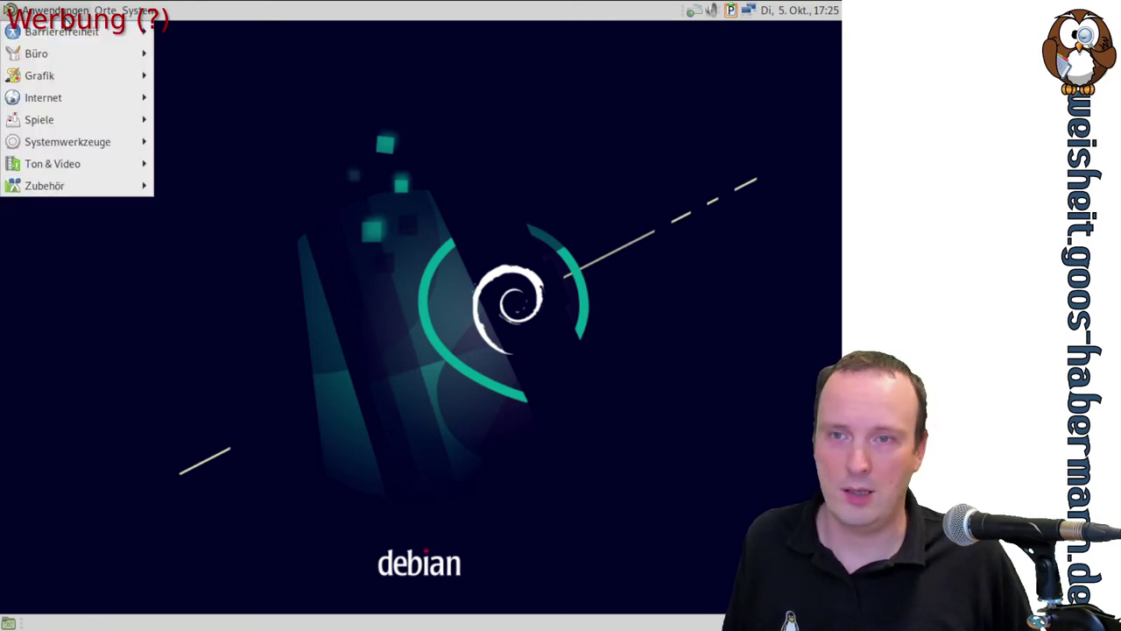
{"action": "mouse_move", "coordinate": [149, 8]}
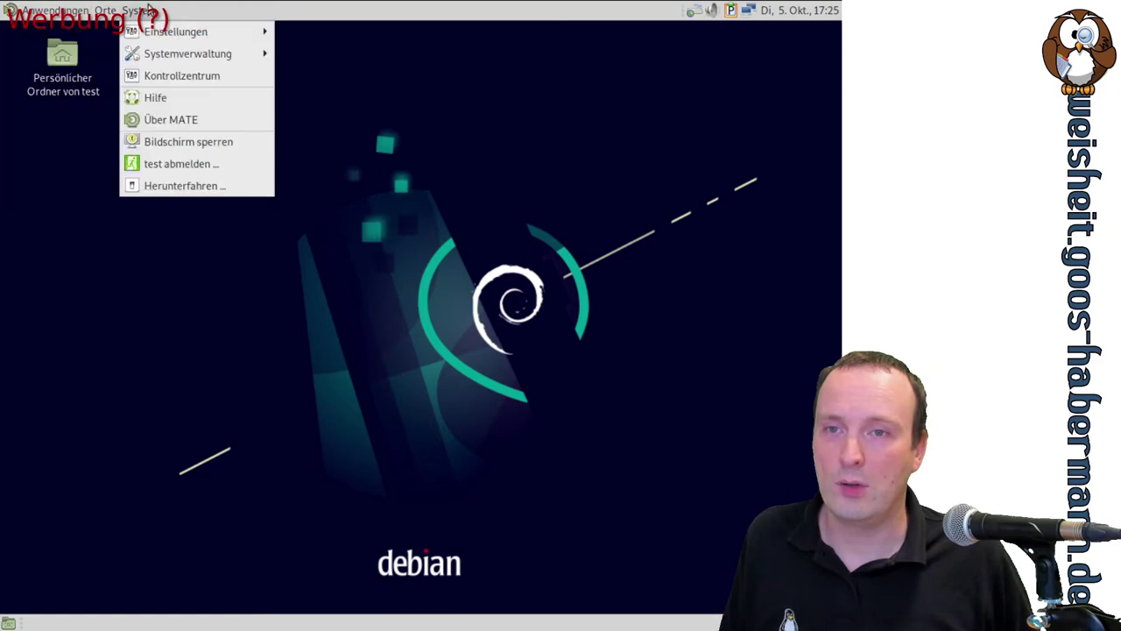
Launch the MATE Control Center from the System menu and scroll through its overview
{"action": "left_click", "coordinate": [163, 77]}
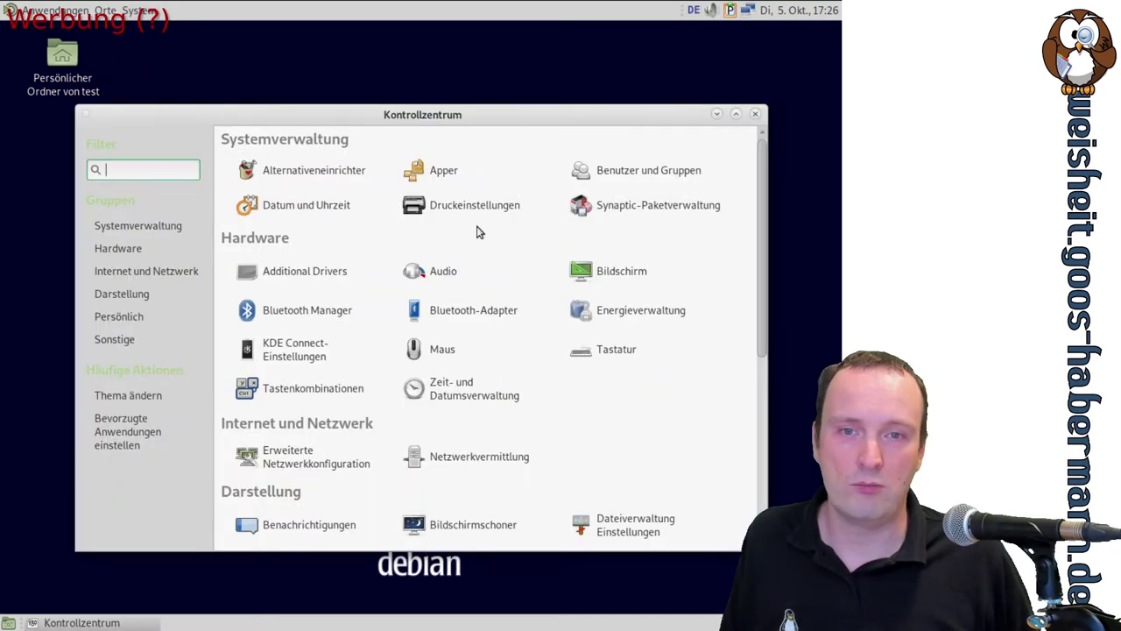
{"action": "scroll", "coordinate": [519, 248], "scroll_direction": "down", "scroll_amount": 6}
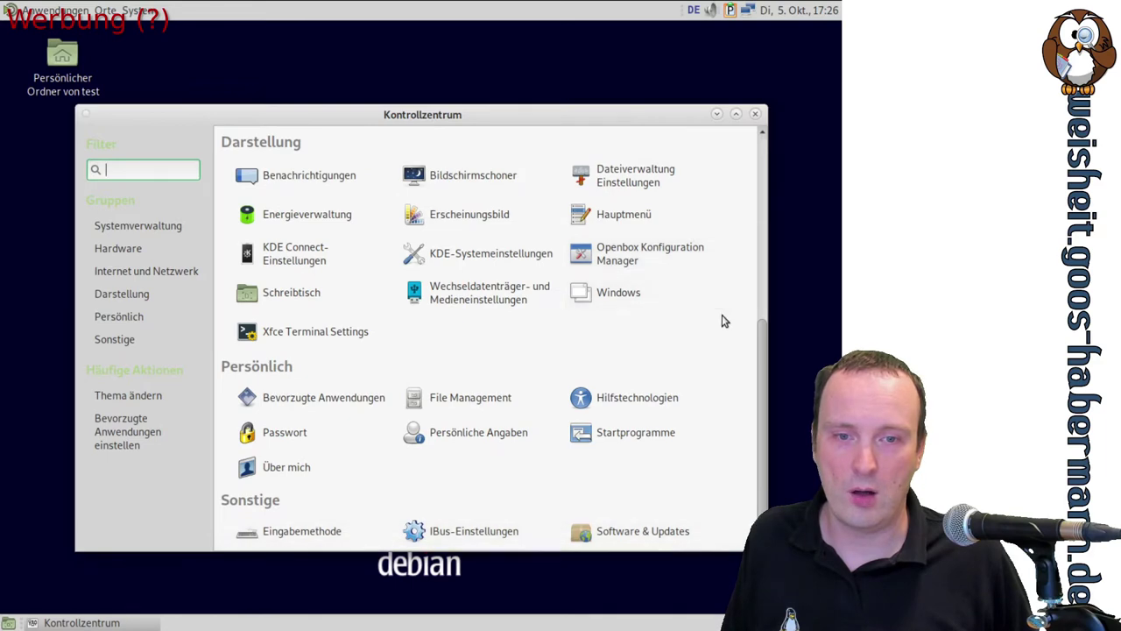
{"action": "scroll", "coordinate": [720, 317], "scroll_direction": "up", "scroll_amount": 6}
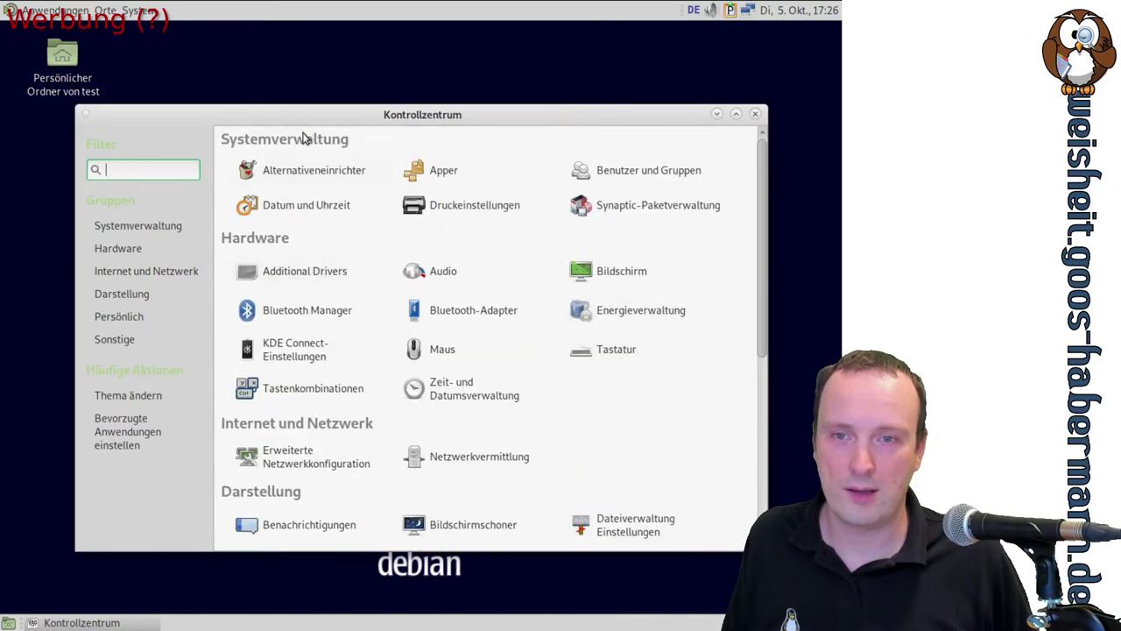
Check the Bildschirm display settings (1185 × 888, 60 Hz) and close them unchanged
{"action": "left_click", "coordinate": [700, 276]}
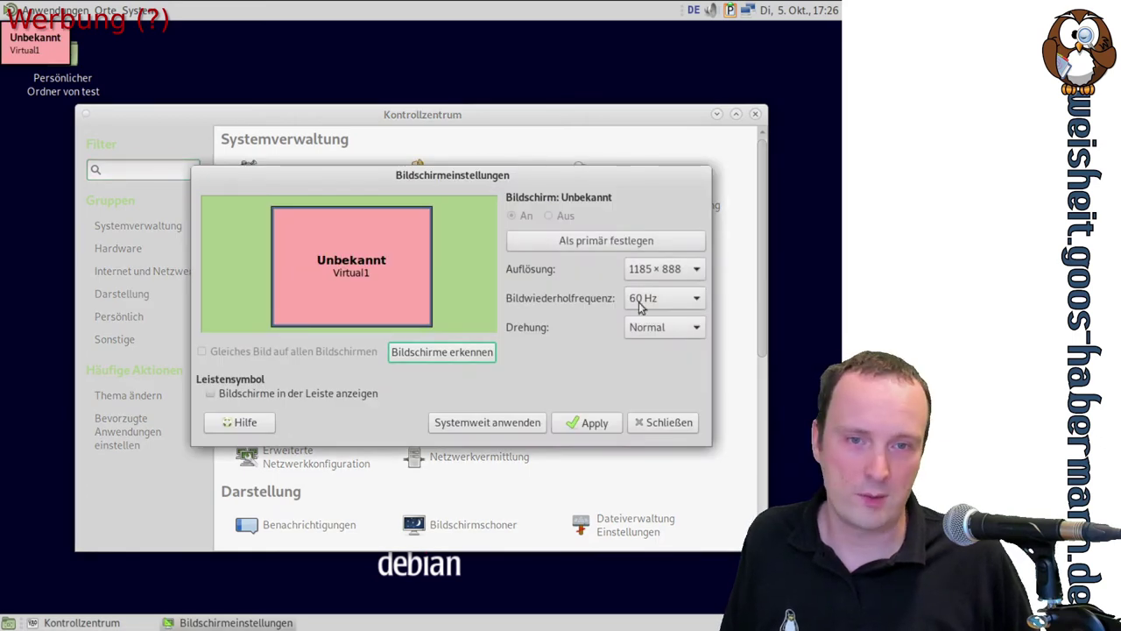
{"action": "left_click_drag", "start_coordinate": [526, 175], "coordinate": [440, 210]}
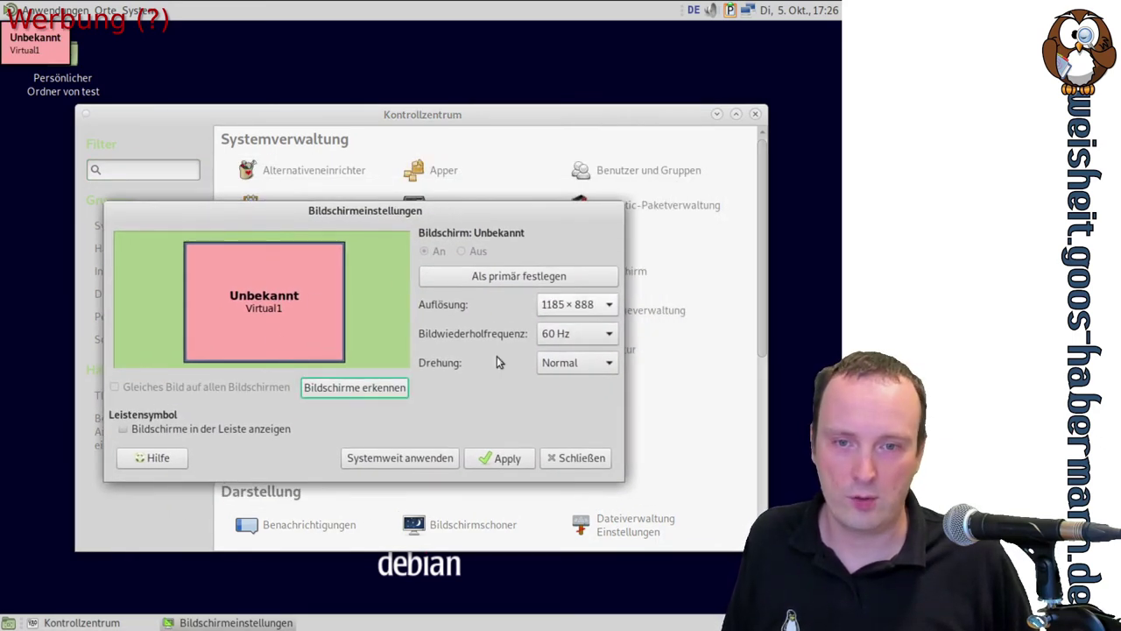
{"action": "left_click", "coordinate": [570, 458]}
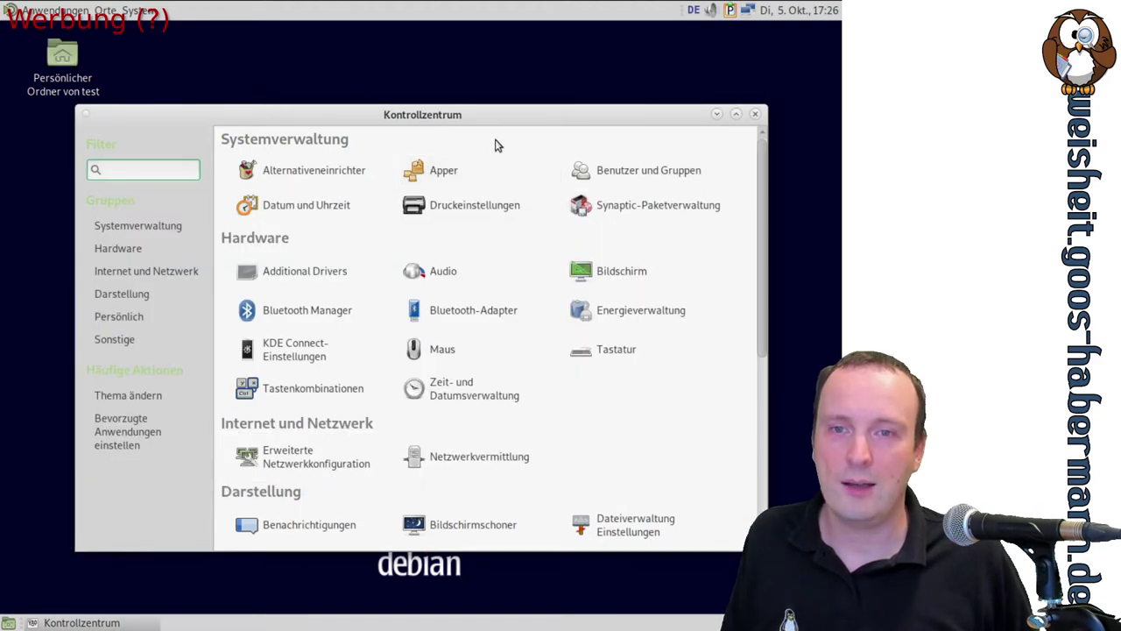
{"action": "left_click", "coordinate": [453, 179]}
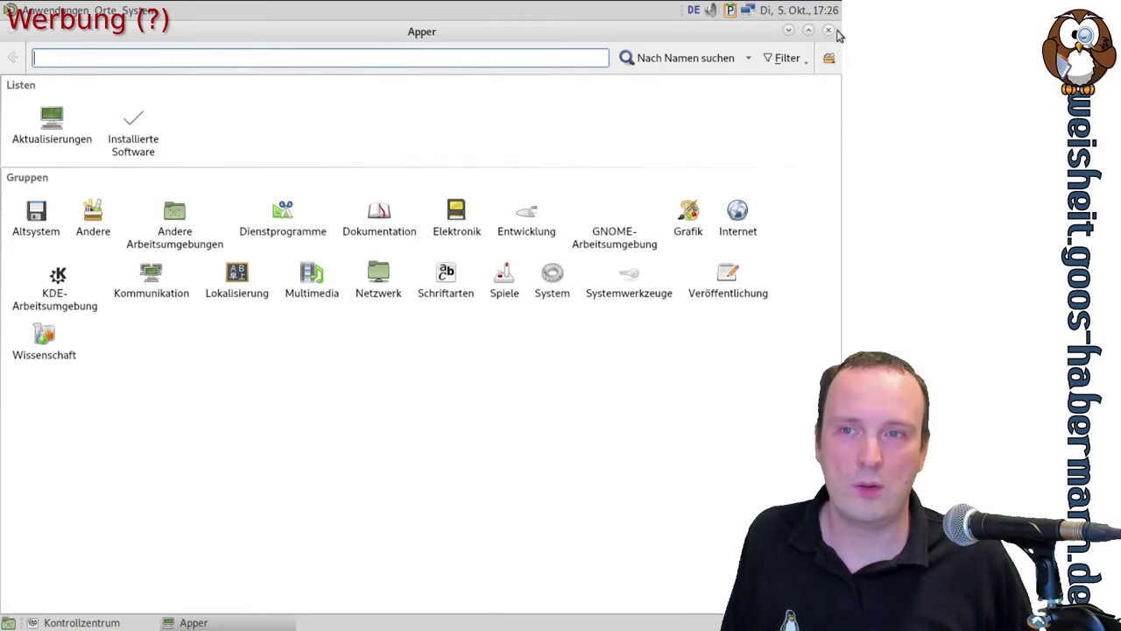
{"action": "left_click", "coordinate": [828, 30]}
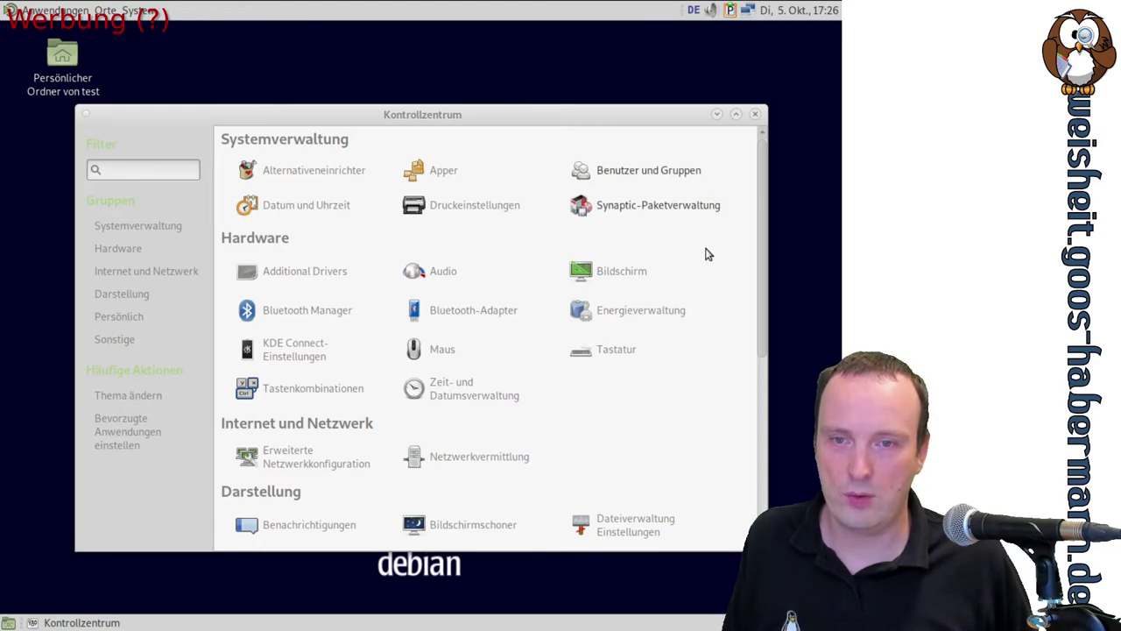
{"action": "scroll", "coordinate": [707, 254], "scroll_direction": "down", "scroll_amount": 2}
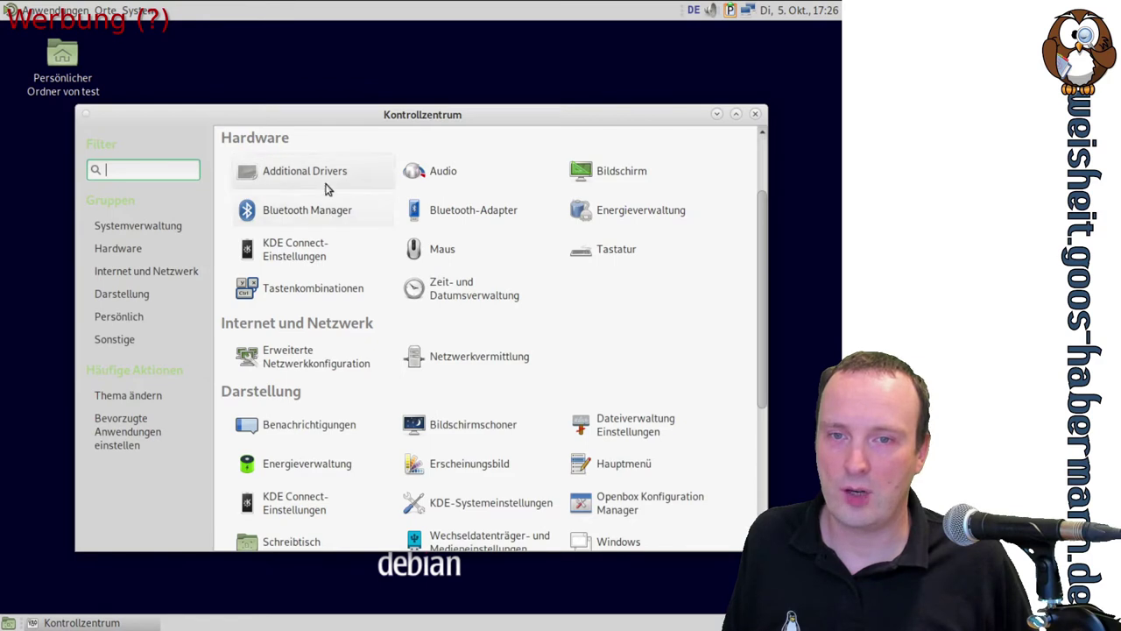
{"action": "left_click", "coordinate": [325, 183]}
{"action": "left_click_drag", "start_coordinate": [324, 179], "coordinate": [319, 220]}
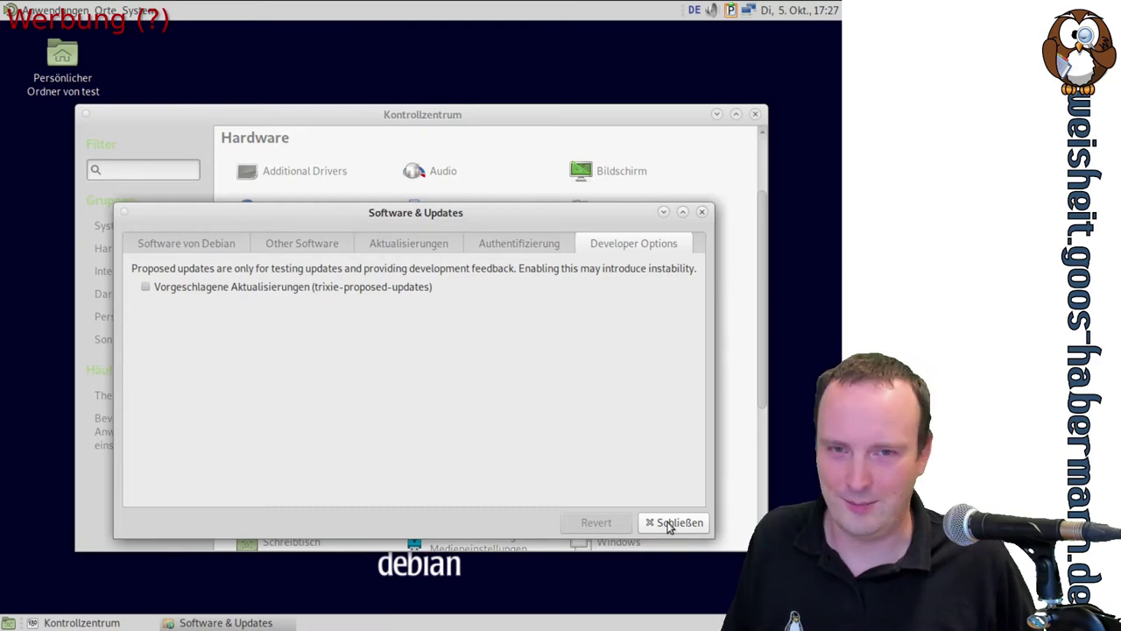
{"action": "left_click", "coordinate": [670, 524]}
{"action": "scroll", "coordinate": [741, 283], "scroll_direction": "down", "scroll_amount": 3}
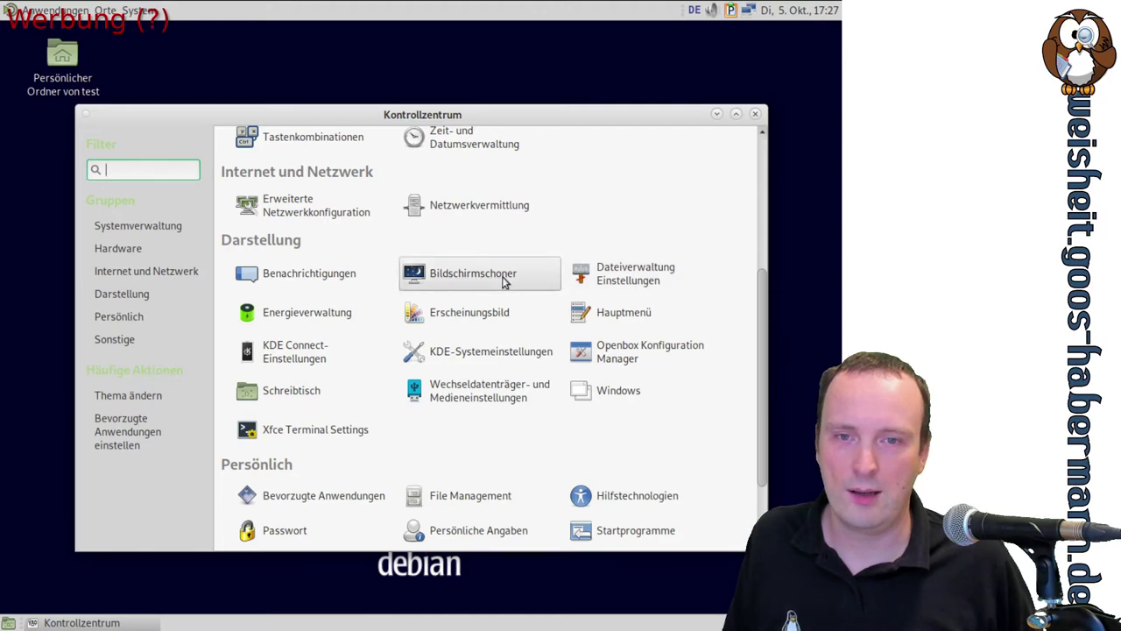
Preview the Scooter, ShadeBobs, Swirl, Tessellimage, Penrose, MetaBalls, Pop-Art-Felder and Ripples screensavers
{"action": "left_click", "coordinate": [504, 279]}
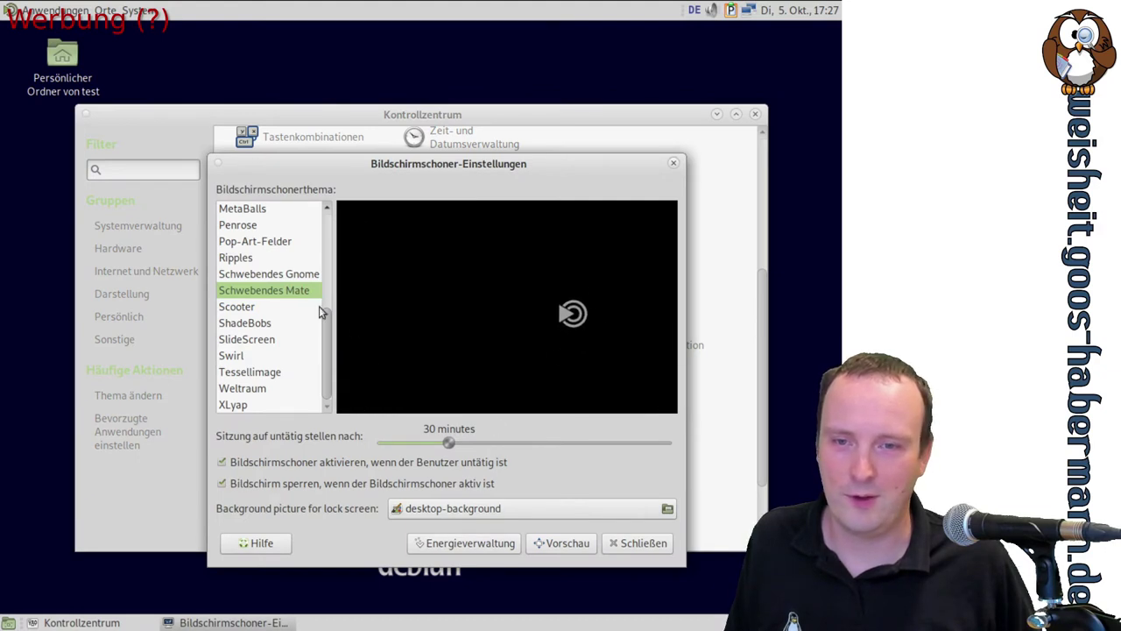
{"action": "left_click", "coordinate": [263, 307]}
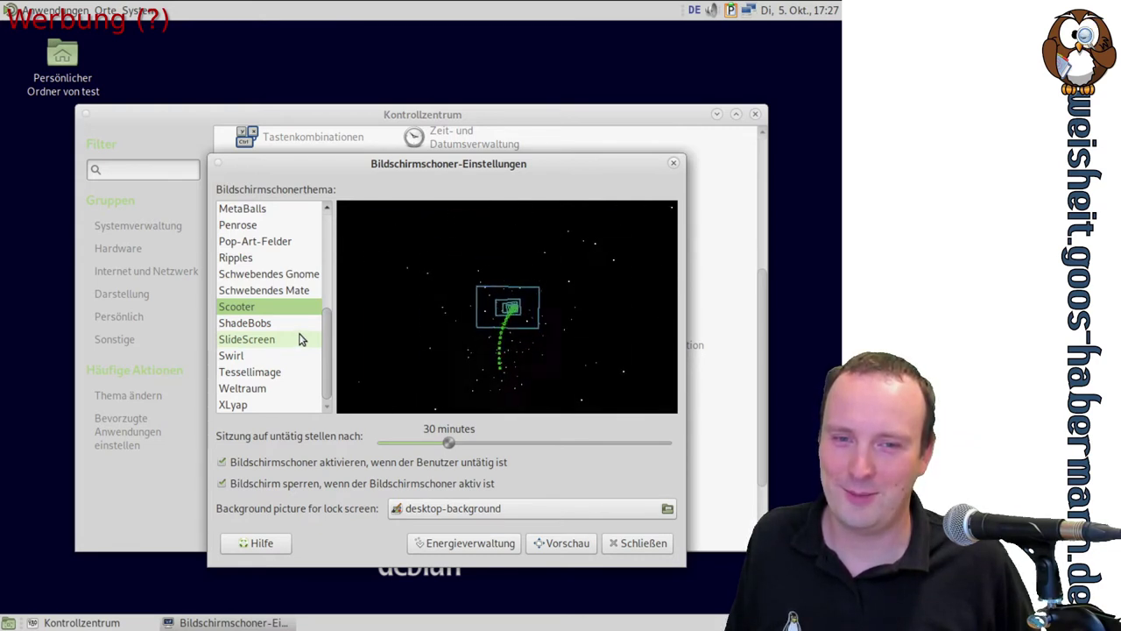
{"action": "left_click", "coordinate": [275, 324]}
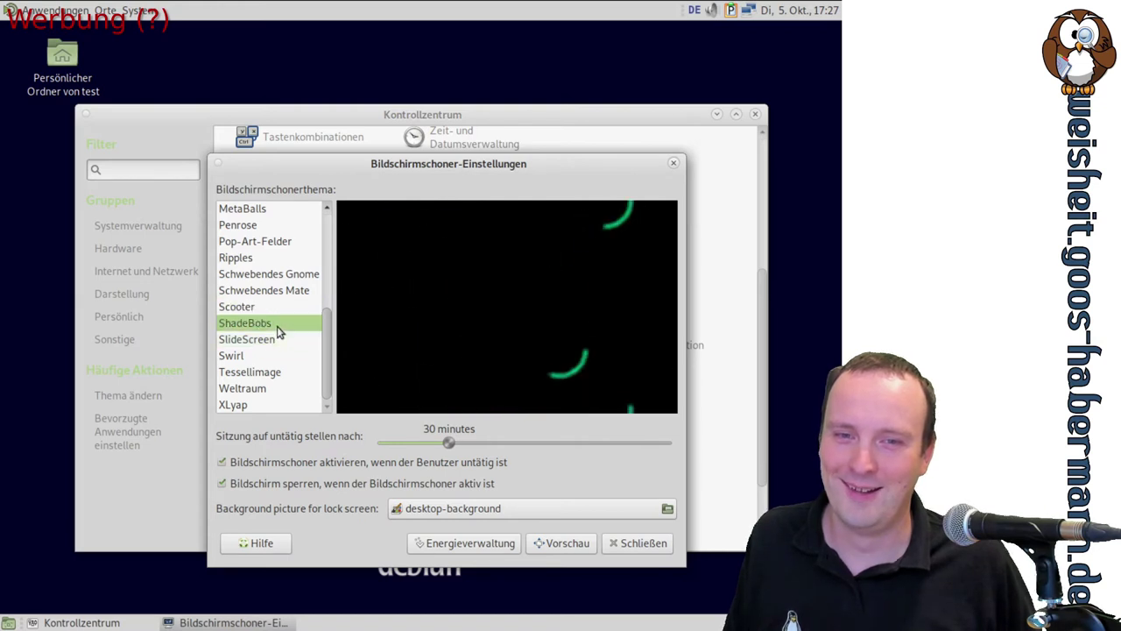
{"action": "left_click", "coordinate": [253, 354]}
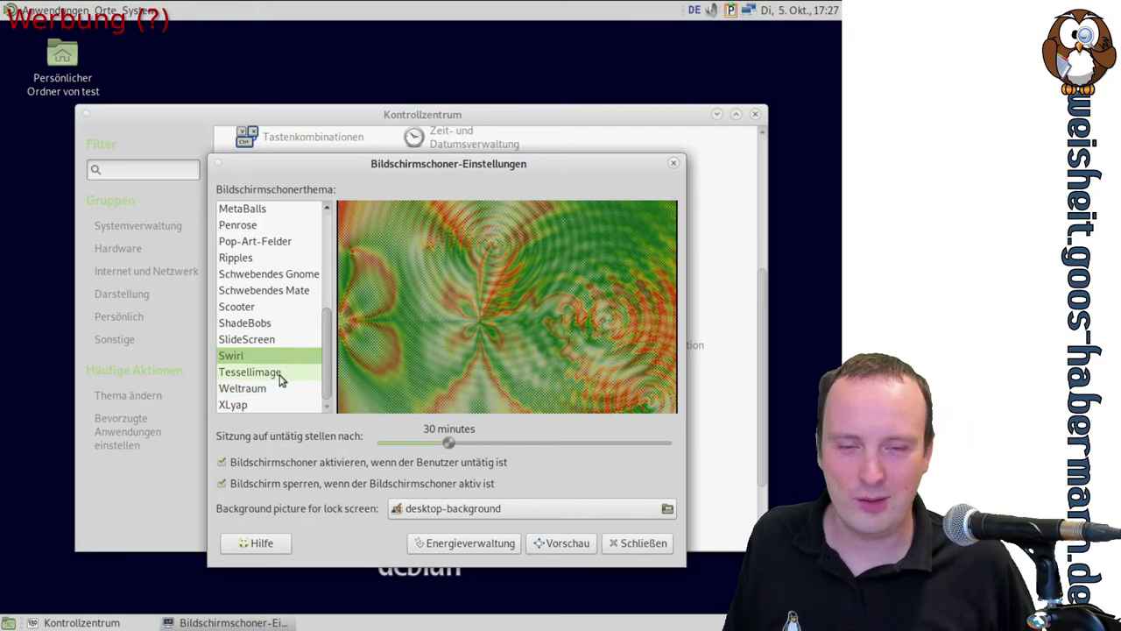
{"action": "left_click", "coordinate": [277, 375]}
{"action": "left_click", "coordinate": [263, 225]}
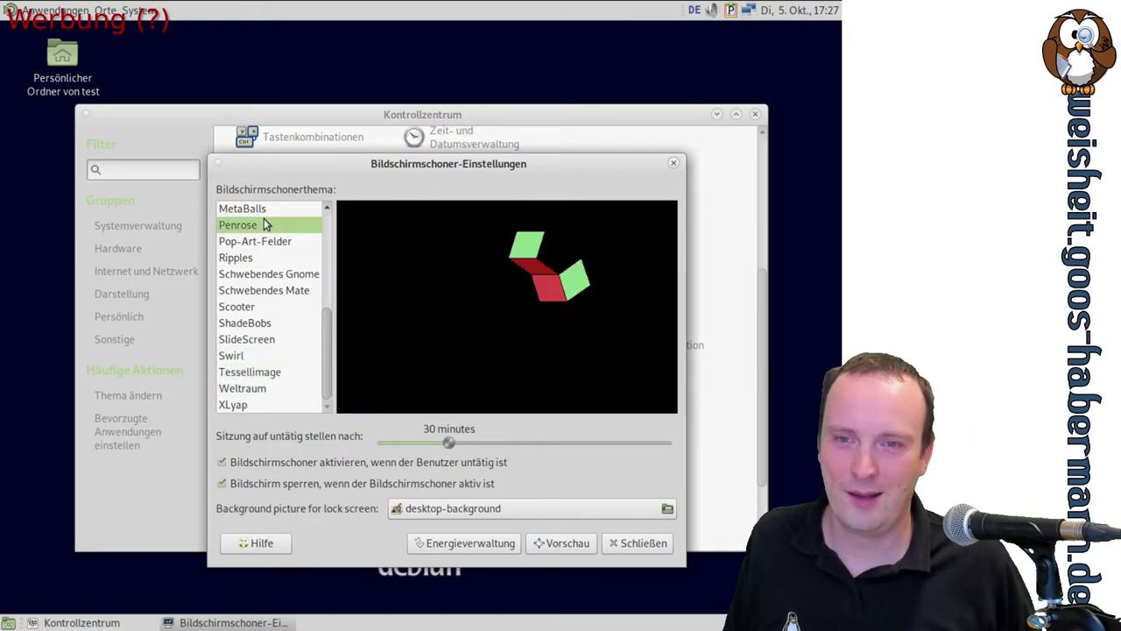
{"action": "left_click", "coordinate": [264, 210]}
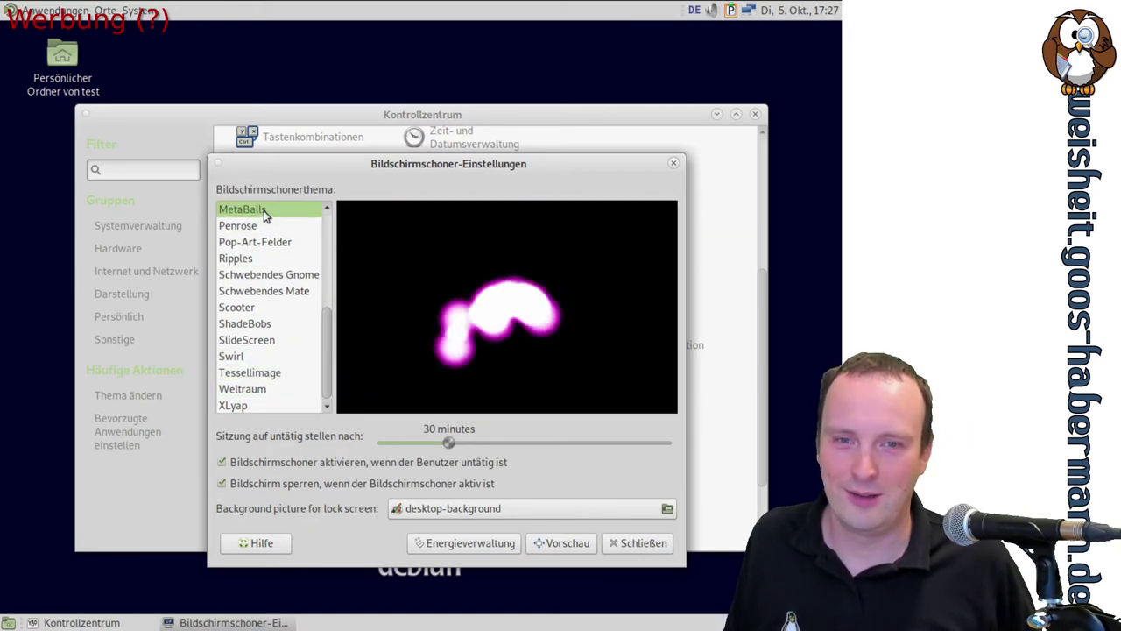
{"action": "left_click", "coordinate": [263, 241]}
{"action": "left_click", "coordinate": [260, 251]}
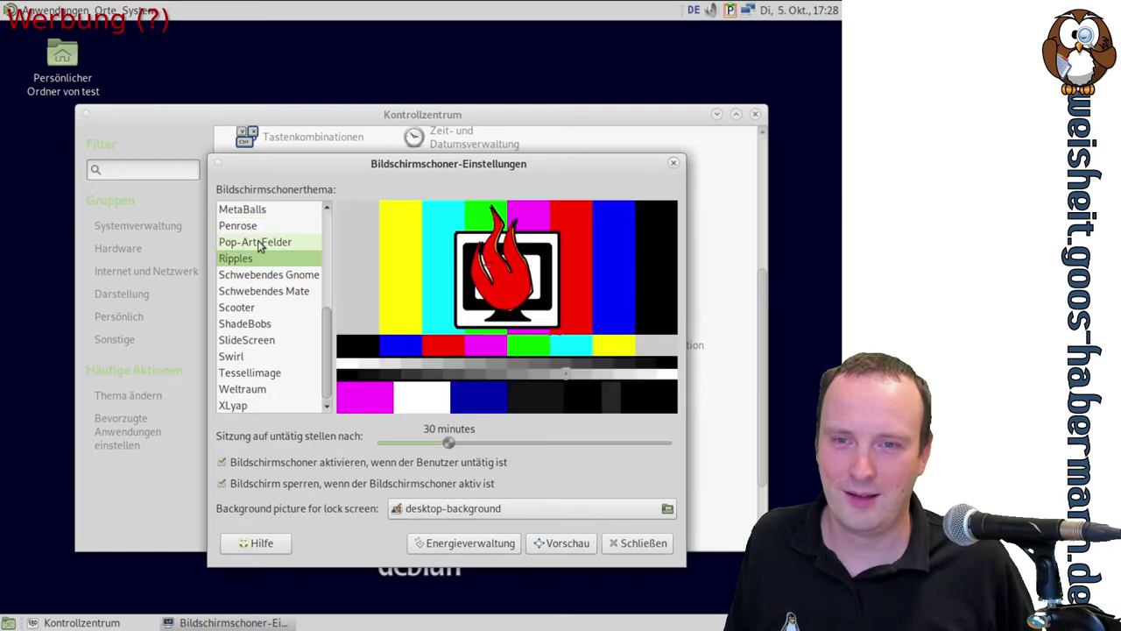
{"action": "left_click", "coordinate": [260, 245]}
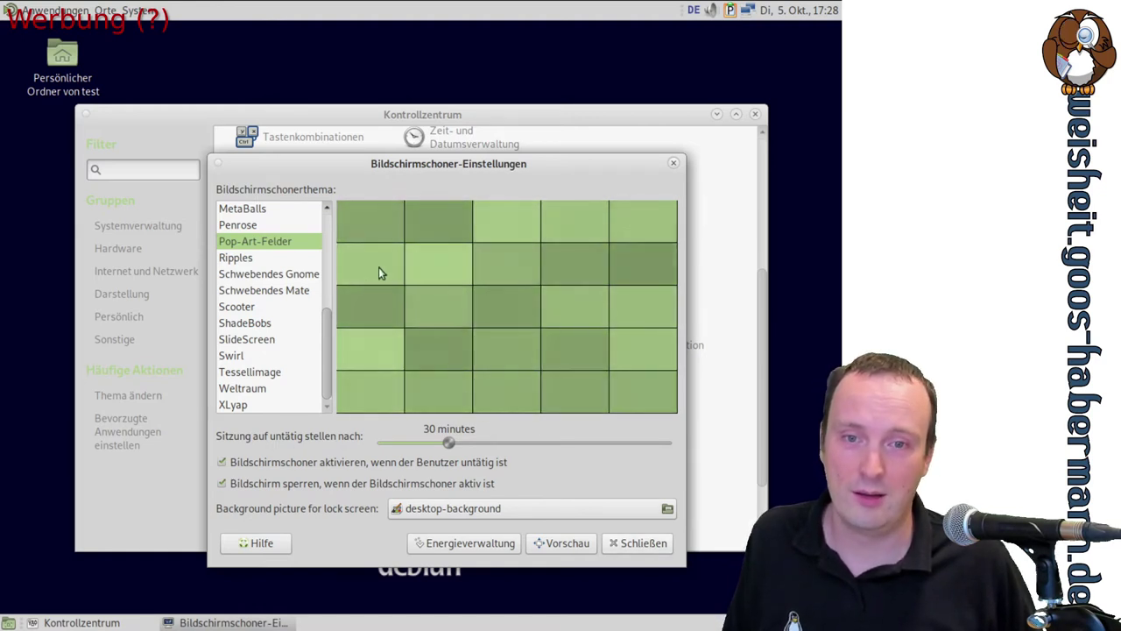
Select Deco as the screensaver theme and close the screensaver settings
{"action": "left_click_drag", "start_coordinate": [327, 331], "coordinate": [327, 193]}
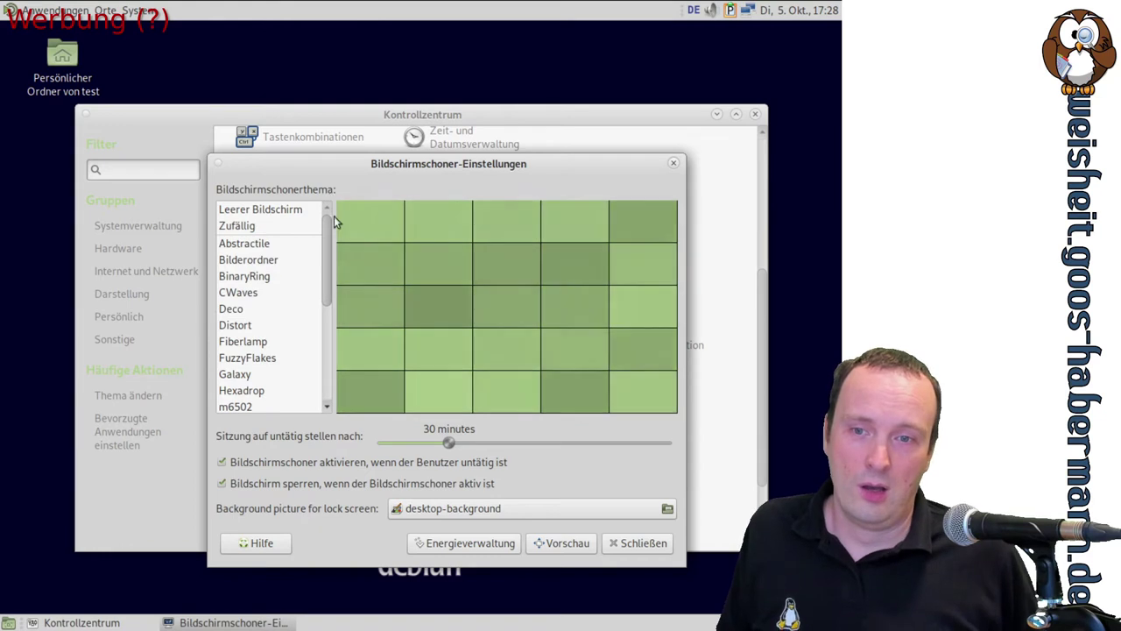
{"action": "left_click", "coordinate": [259, 317]}
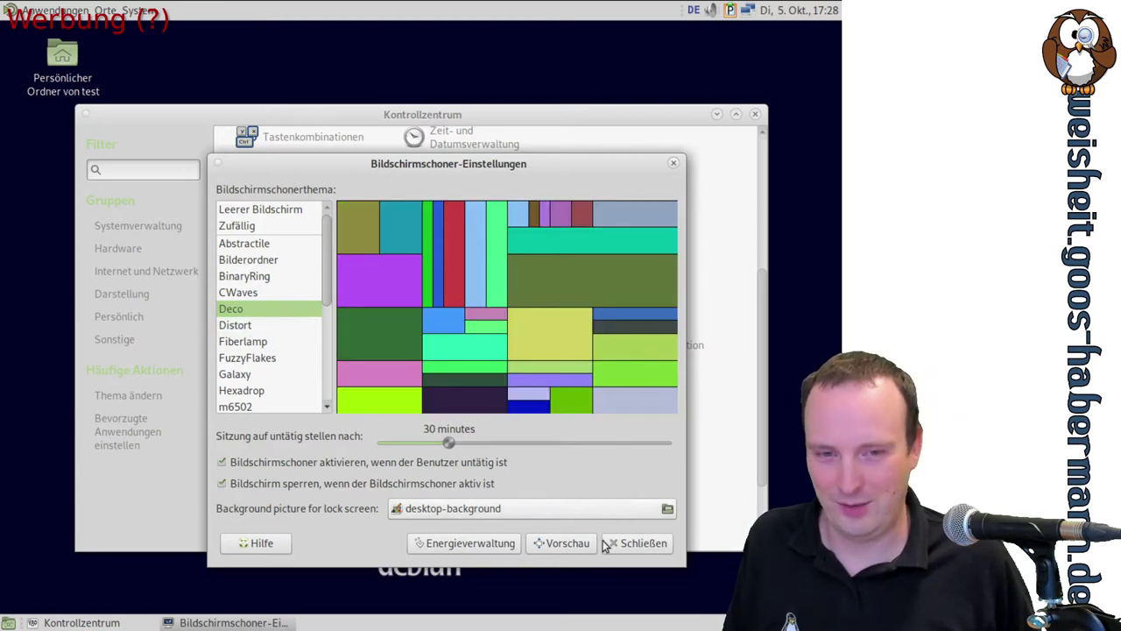
{"action": "left_click", "coordinate": [633, 543]}
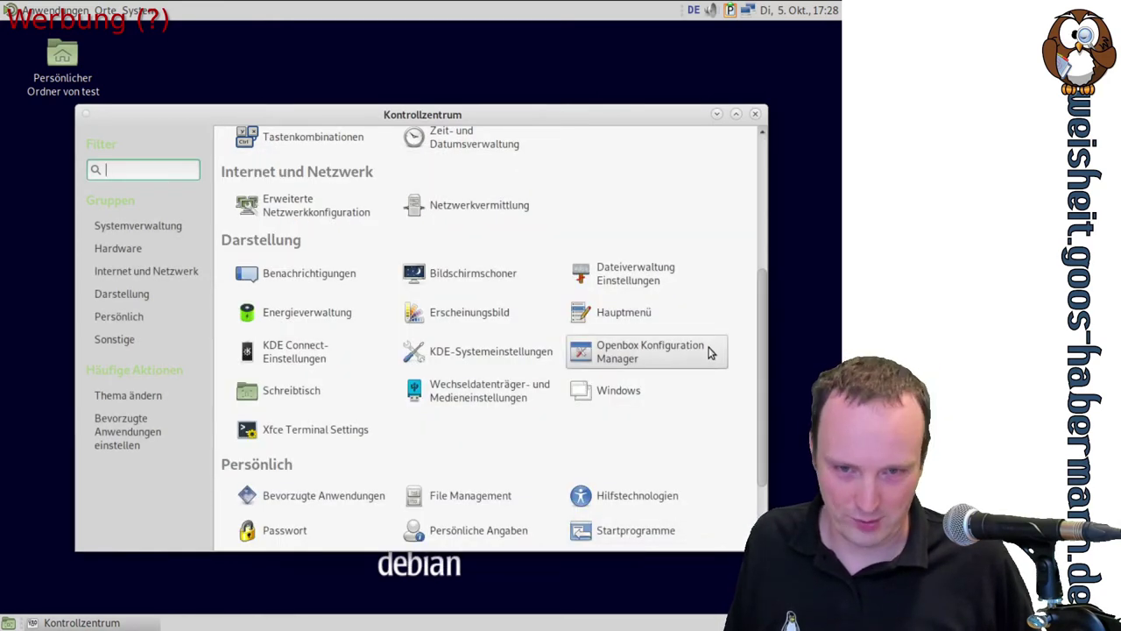
Open Bevorzugte Anwendungen and look through its Multimedia and System tabs
{"action": "scroll", "coordinate": [709, 353], "scroll_direction": "down", "scroll_amount": 2}
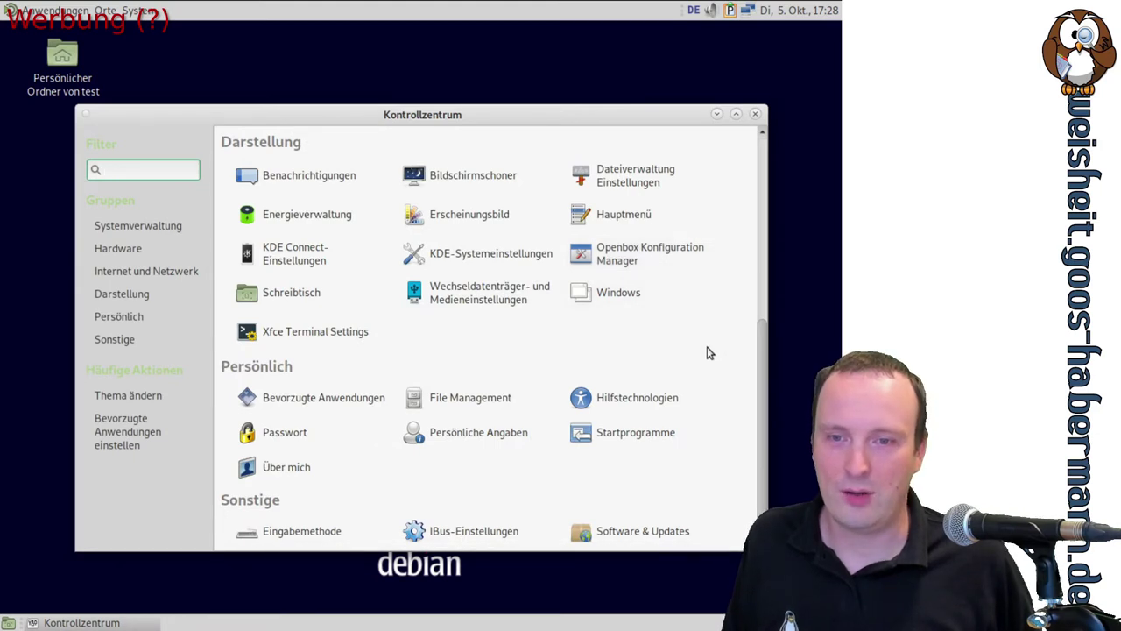
{"action": "left_click", "coordinate": [346, 414]}
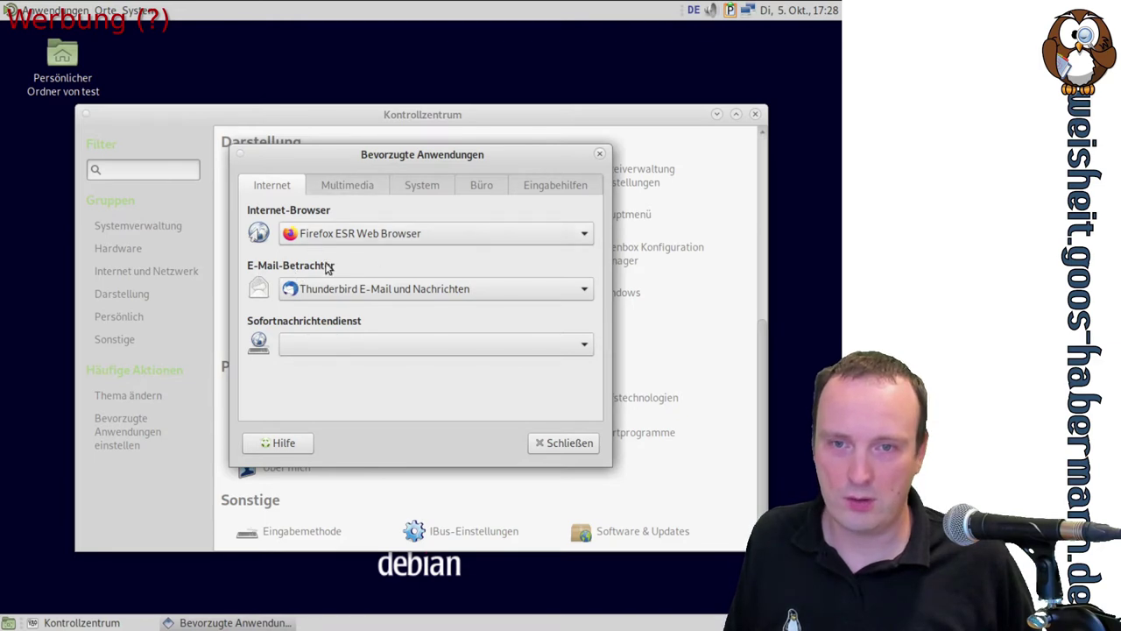
{"action": "left_click", "coordinate": [362, 189]}
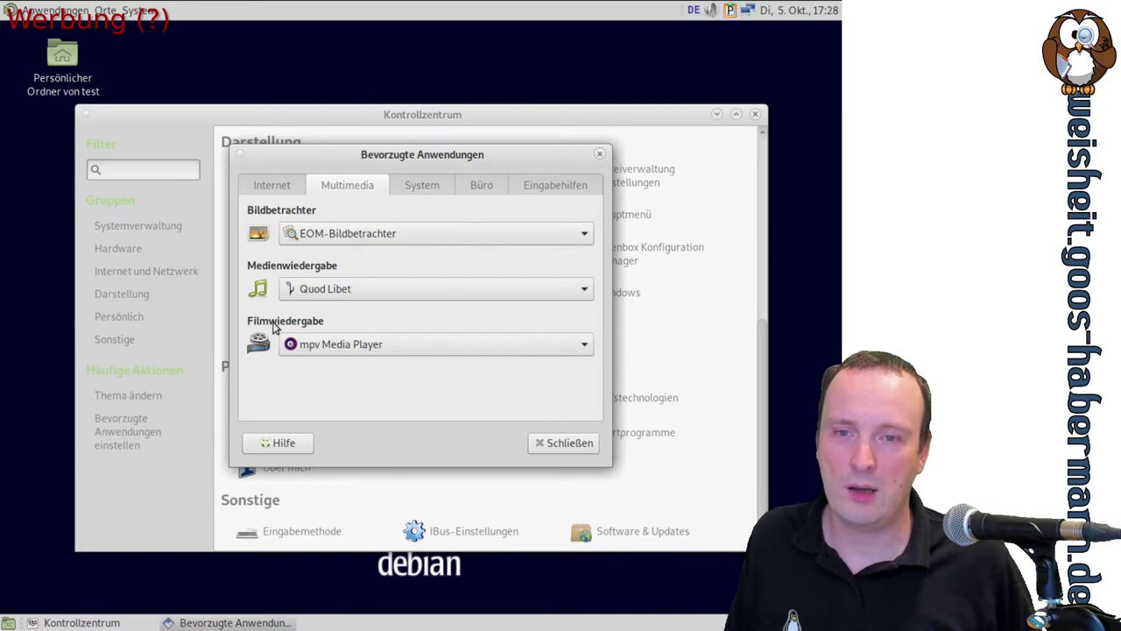
{"action": "left_click", "coordinate": [422, 187]}
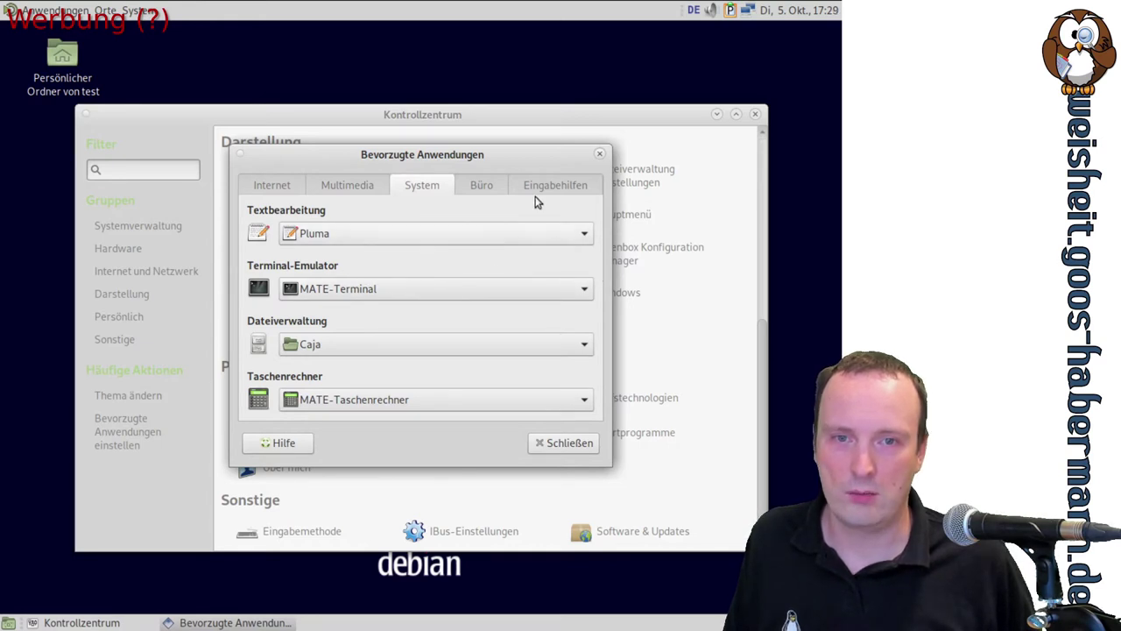
On the Büro tab, set the document viewer to Dokumentenbetrachter, then view the Eingabehilfen tab
{"action": "left_click", "coordinate": [474, 188]}
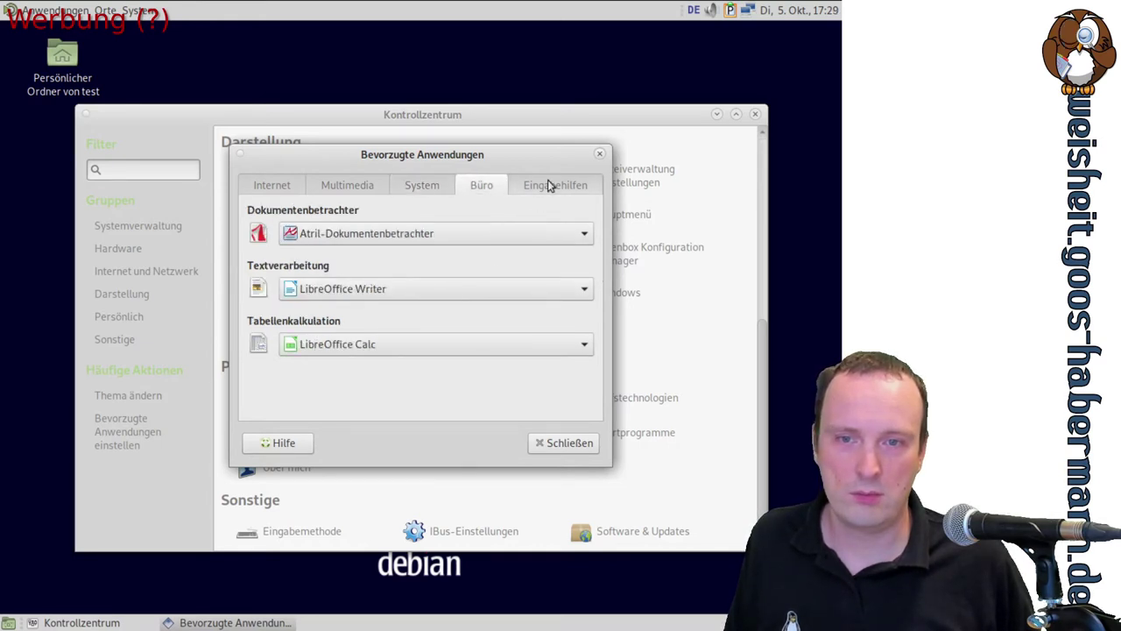
{"action": "left_click", "coordinate": [583, 234]}
{"action": "left_click", "coordinate": [582, 233]}
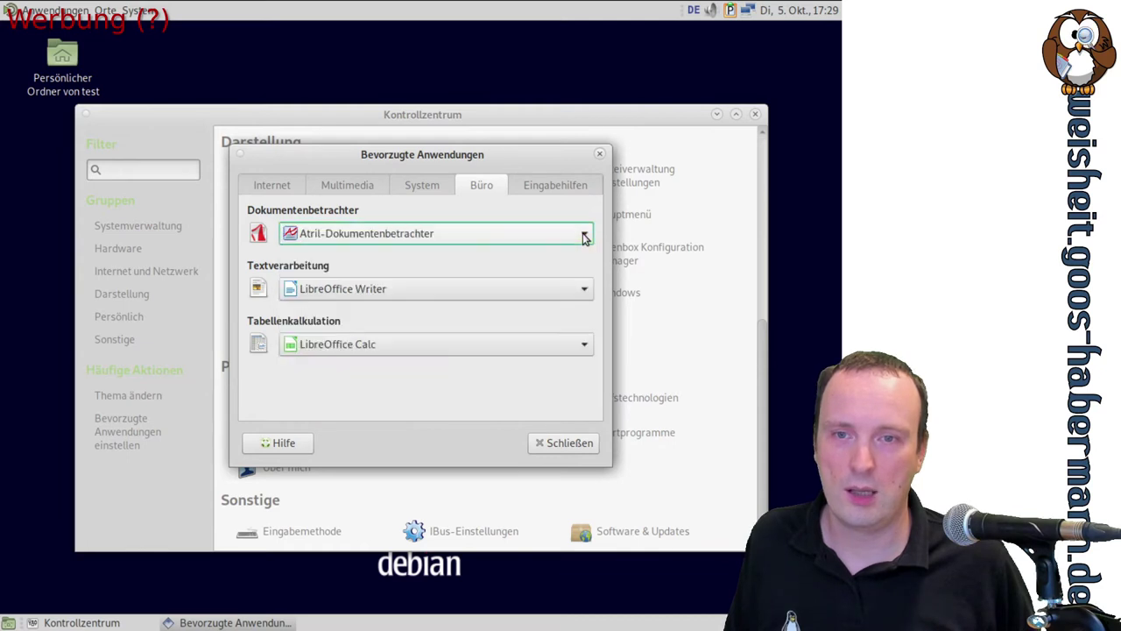
{"action": "left_click", "coordinate": [582, 233]}
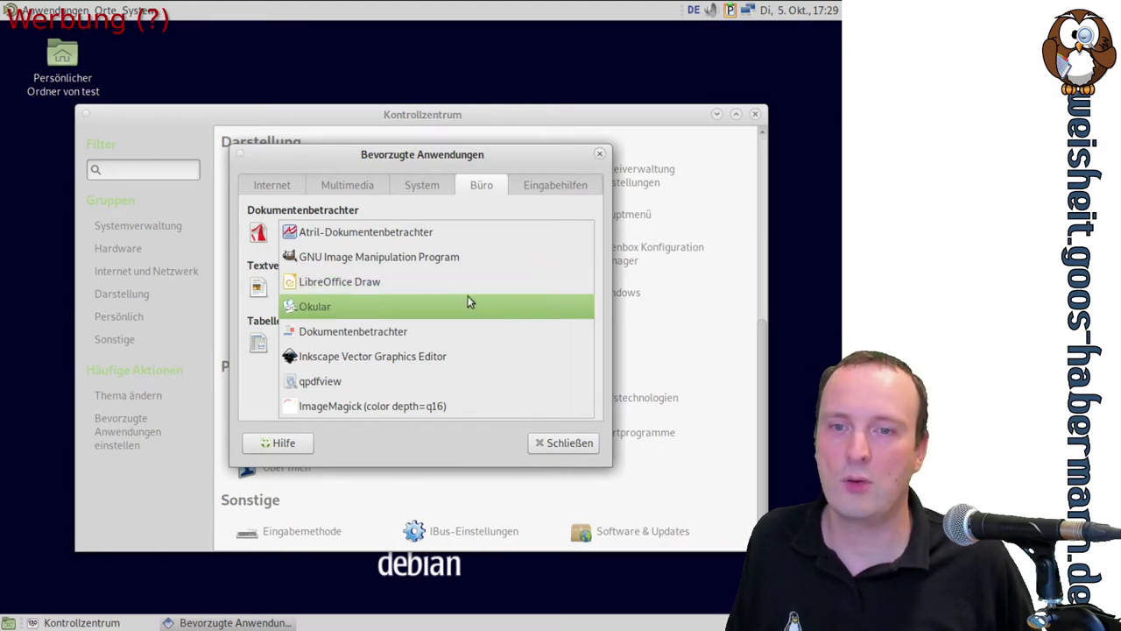
{"action": "left_click", "coordinate": [344, 338]}
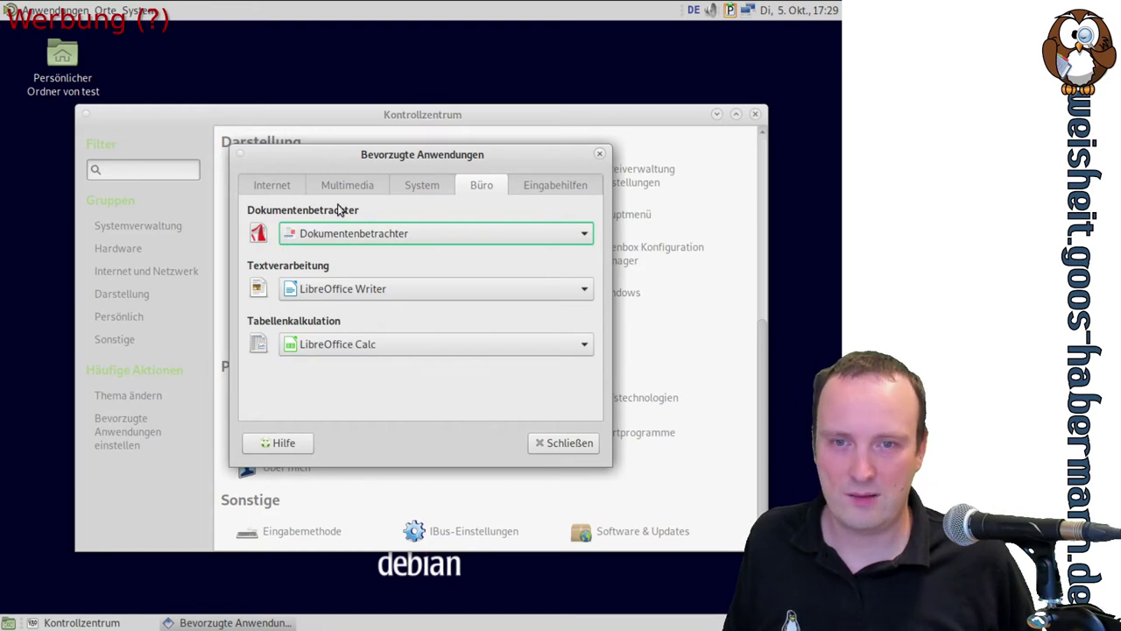
{"action": "left_click", "coordinate": [564, 184]}
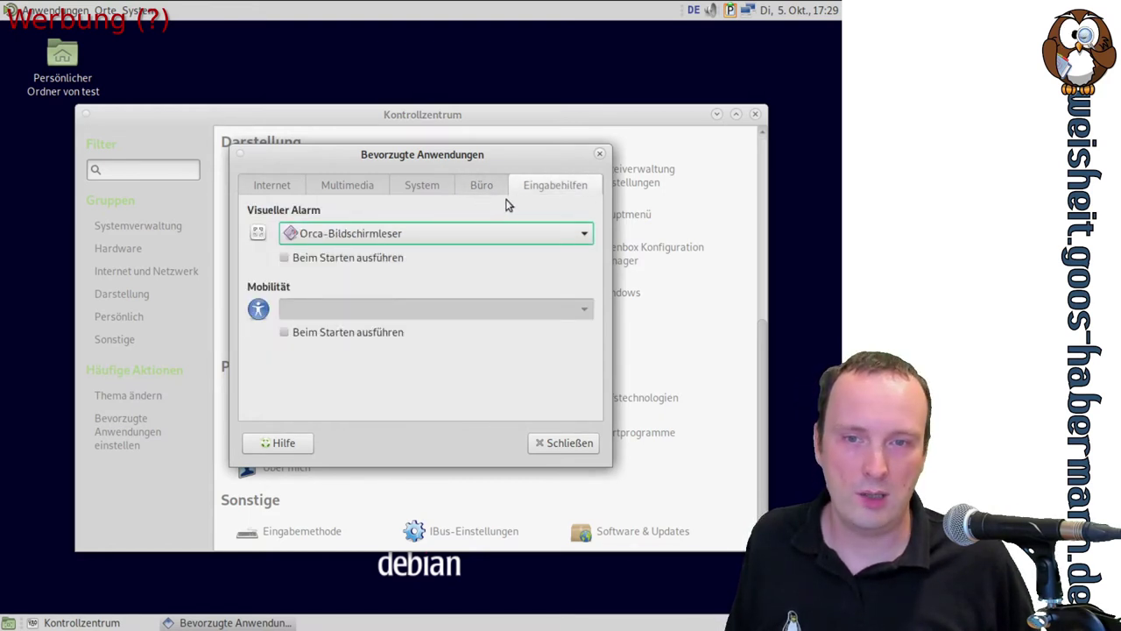
Open the file management preferences, then open the home folder and view Caja's About box
{"action": "left_click", "coordinate": [565, 443]}
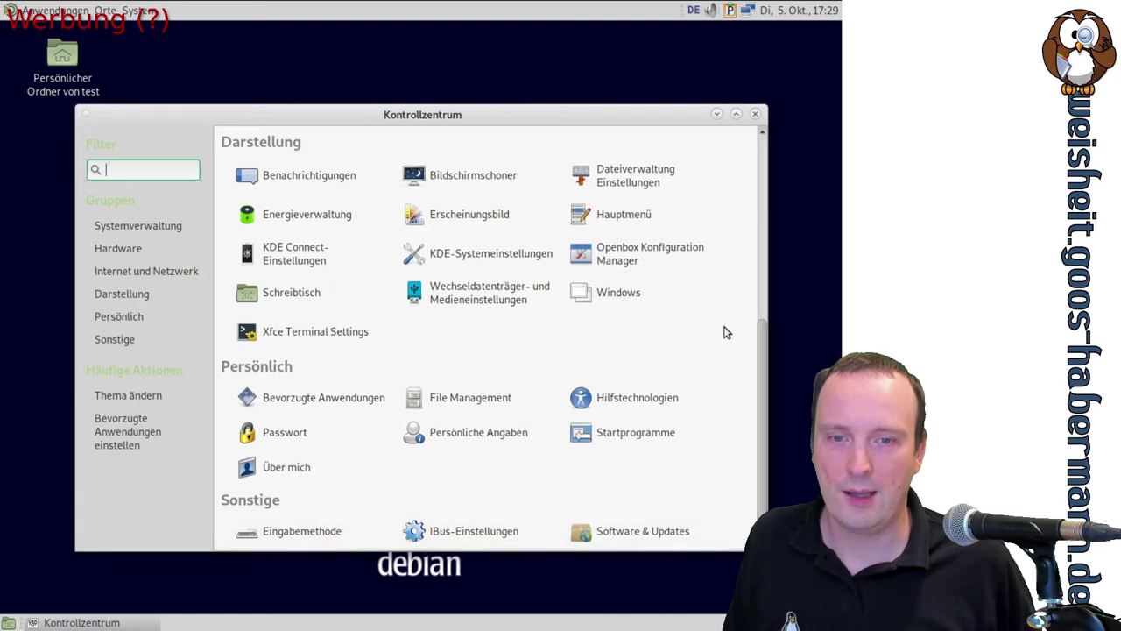
{"action": "left_click", "coordinate": [473, 399]}
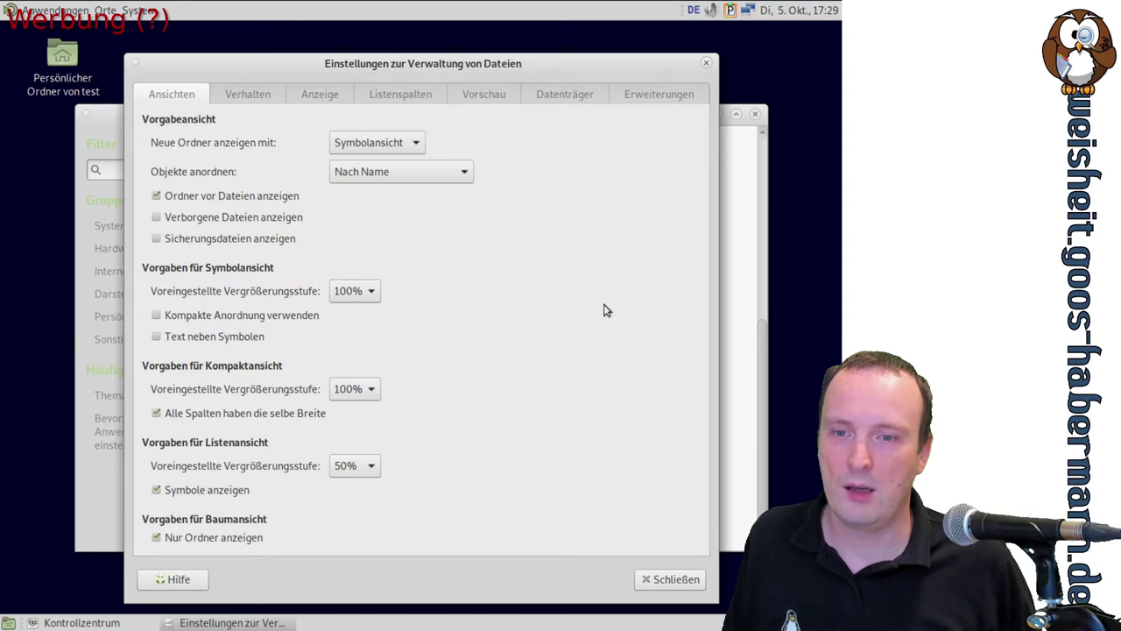
{"action": "left_click", "coordinate": [146, 19]}
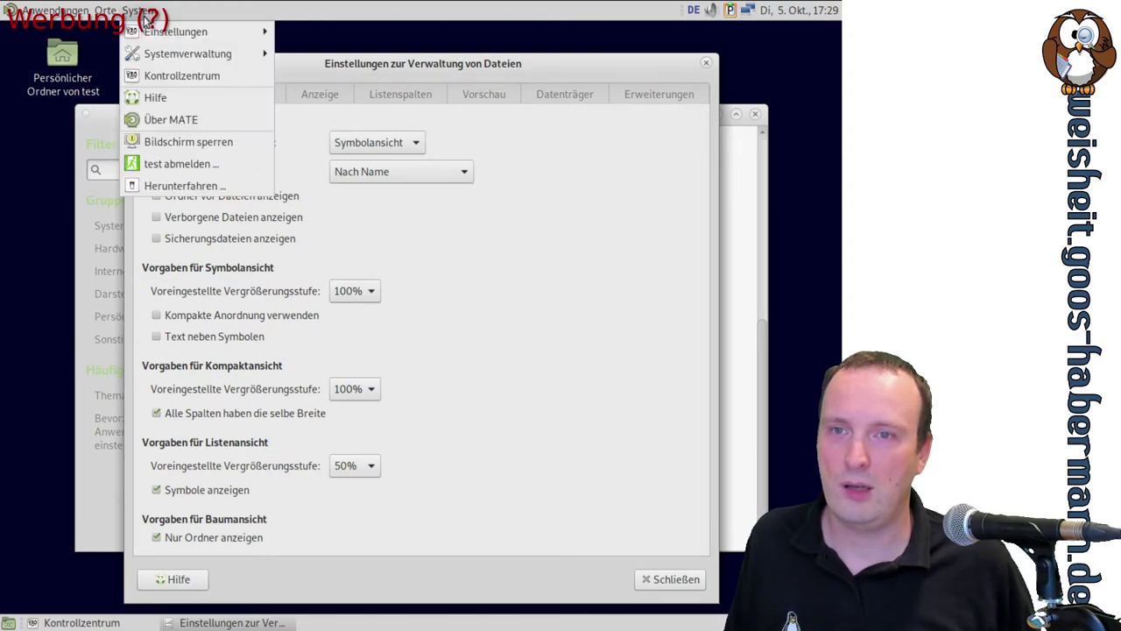
{"action": "mouse_move", "coordinate": [106, 11]}
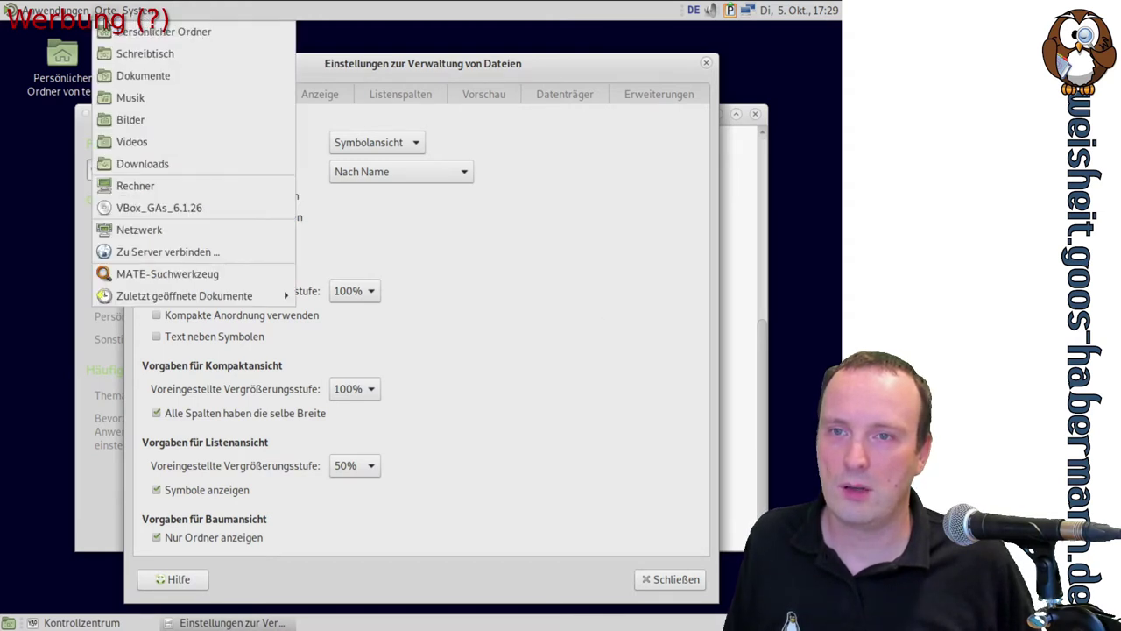
{"action": "left_click", "coordinate": [140, 32]}
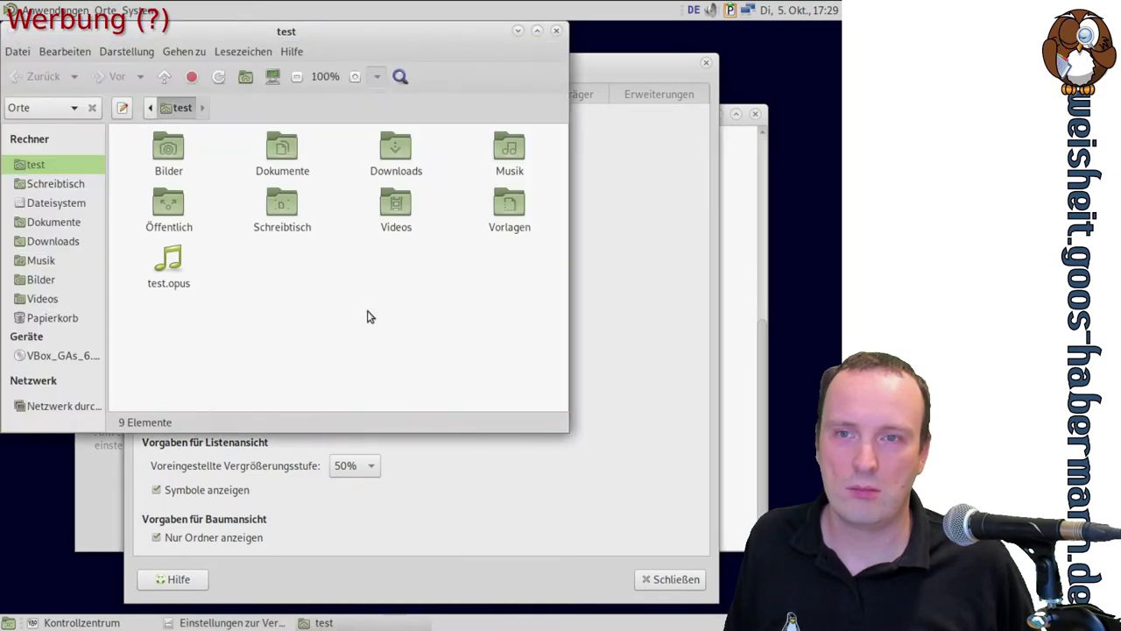
{"action": "left_click", "coordinate": [298, 51]}
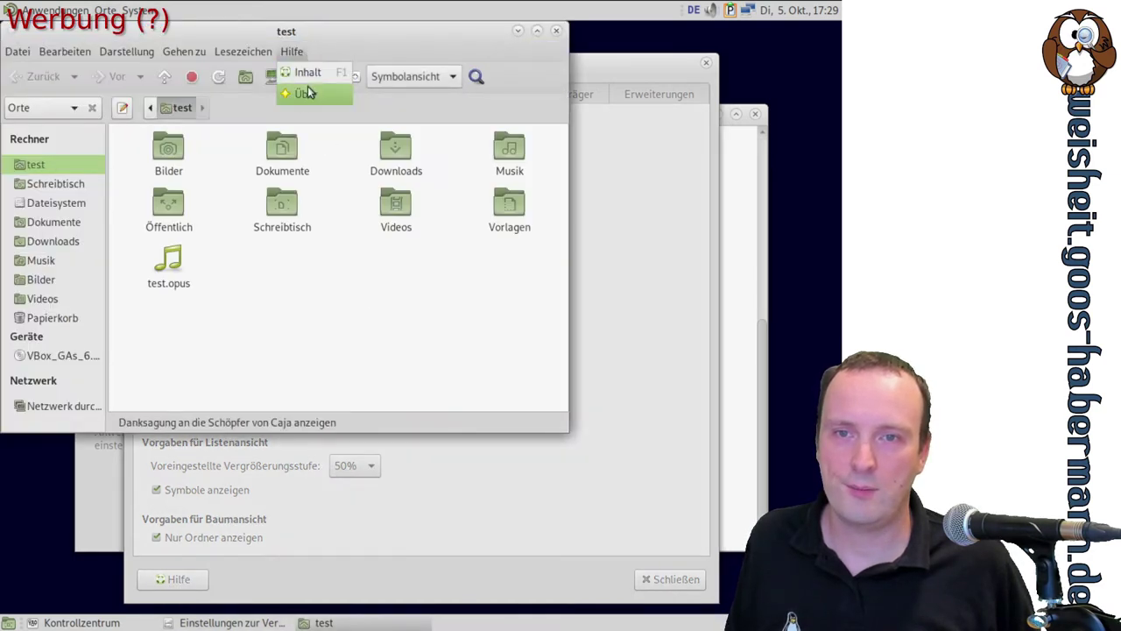
{"action": "left_click", "coordinate": [311, 91]}
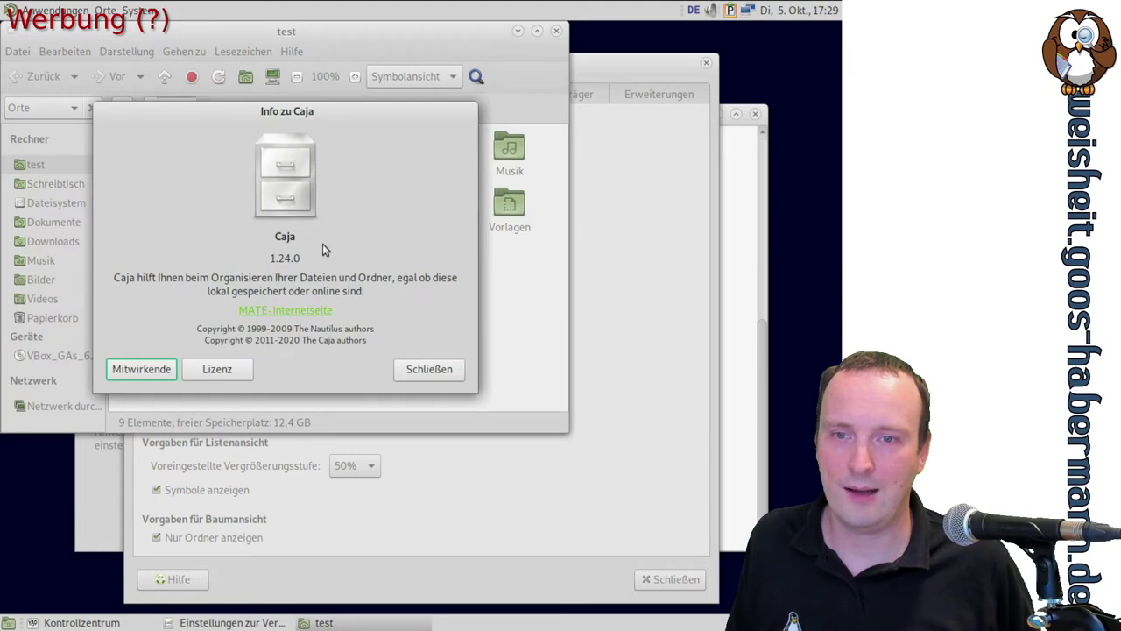
{"action": "left_click", "coordinate": [428, 369]}
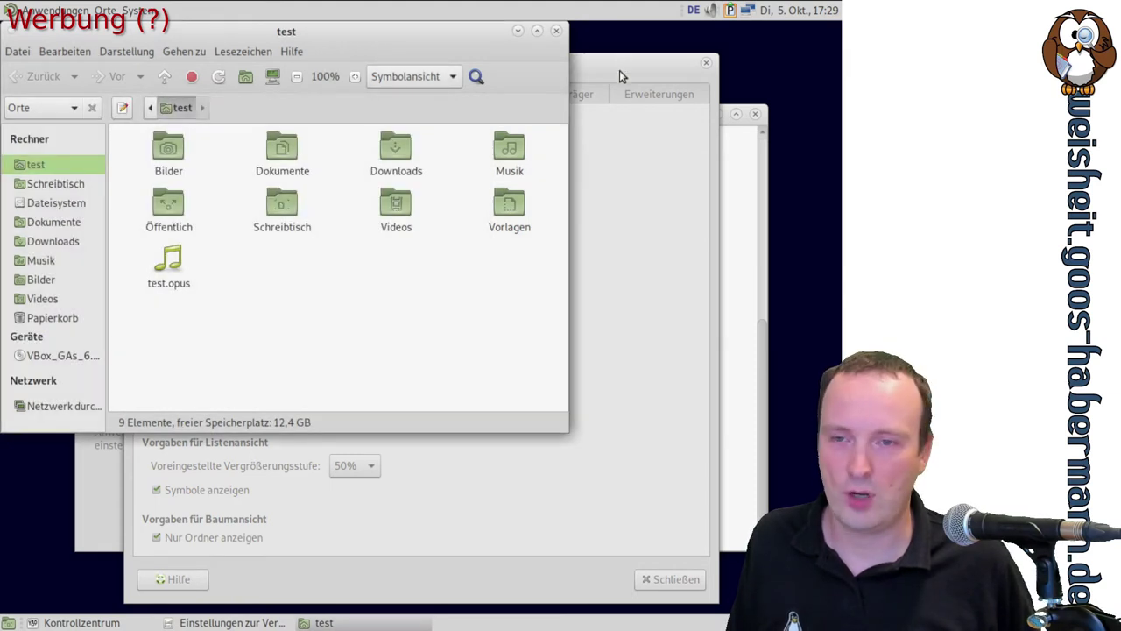
Set new folders to display in Listenansicht, then close the preferences and the home folder
{"action": "left_click", "coordinate": [619, 70]}
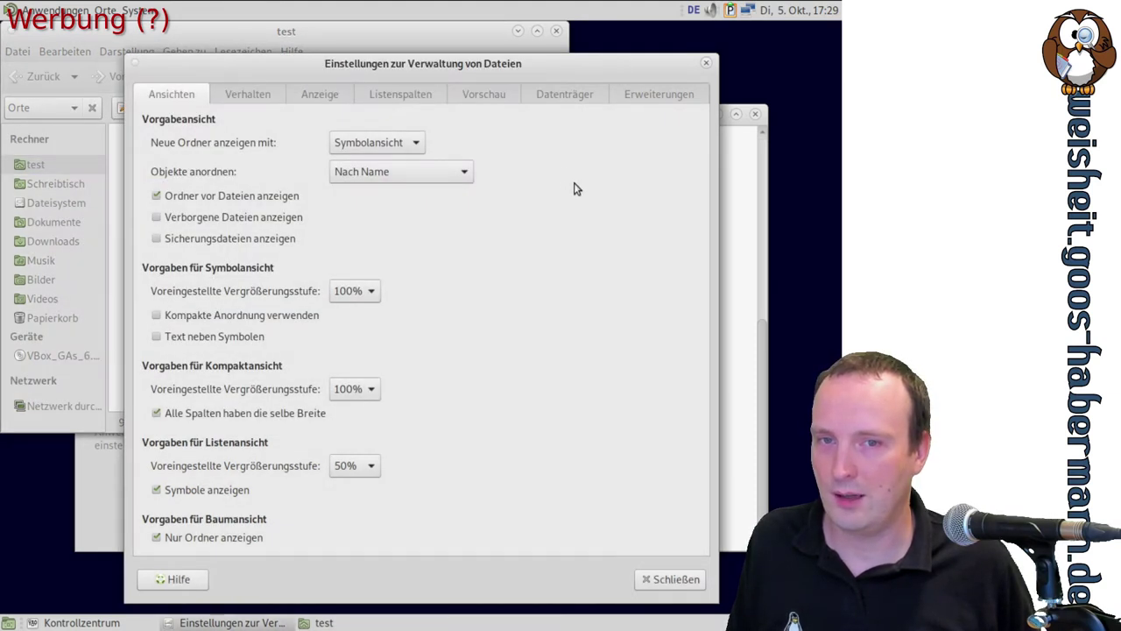
{"action": "left_click", "coordinate": [419, 144]}
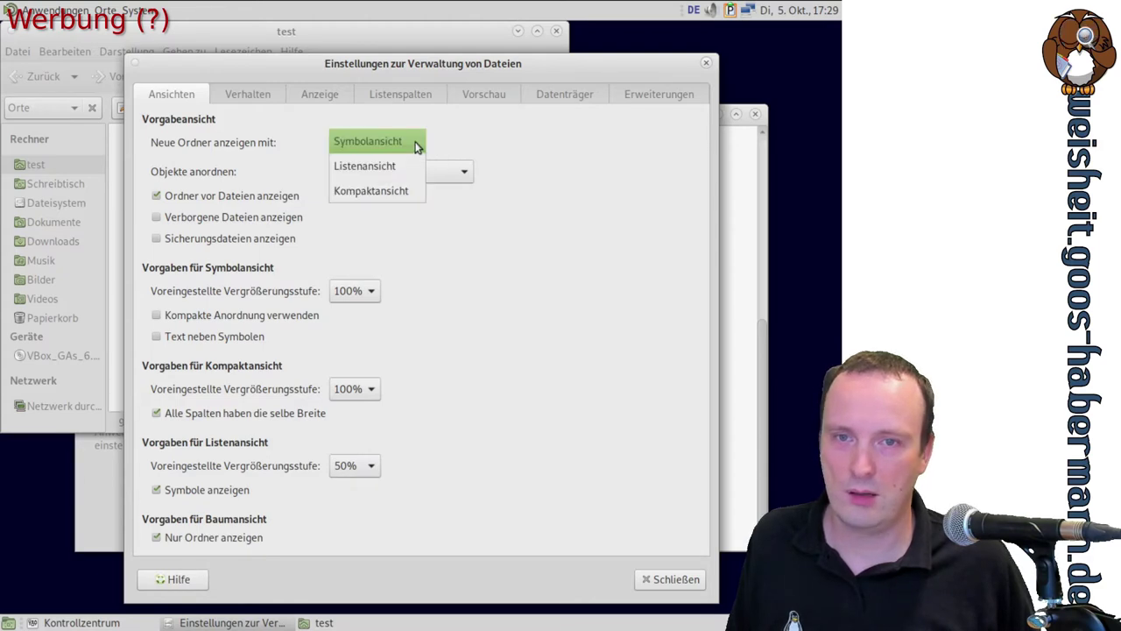
{"action": "left_click", "coordinate": [388, 163]}
{"action": "left_click", "coordinate": [701, 578]}
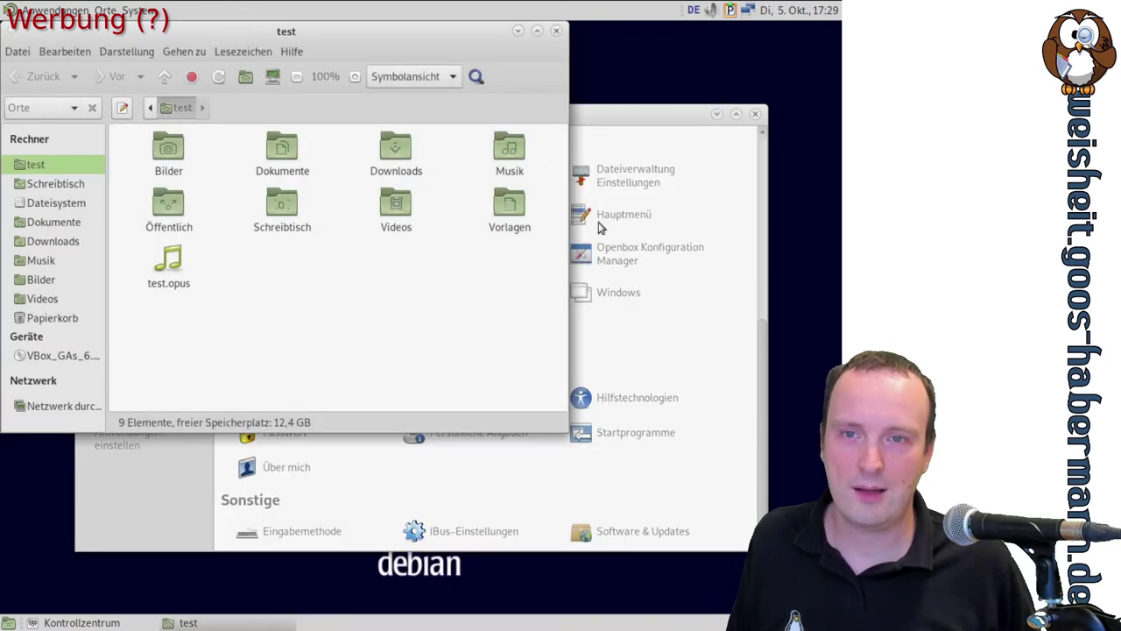
{"action": "left_click", "coordinate": [556, 31]}
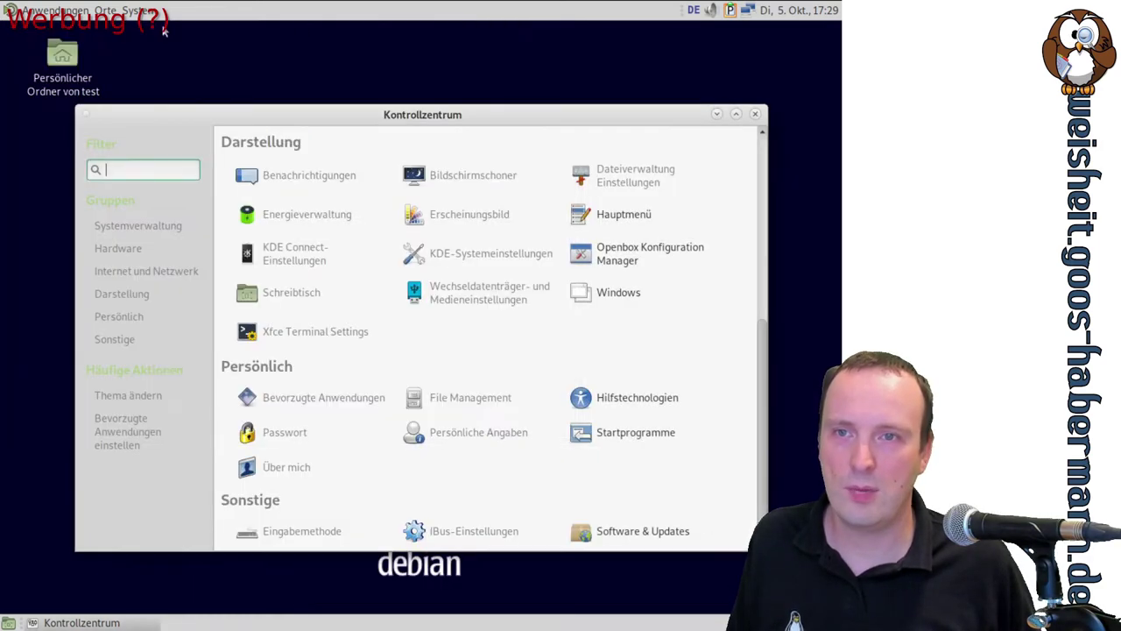
Open Schreibtisch from the Orte menu, then go up to the home folder test
{"action": "left_click", "coordinate": [138, 12]}
{"action": "mouse_move", "coordinate": [105, 11]}
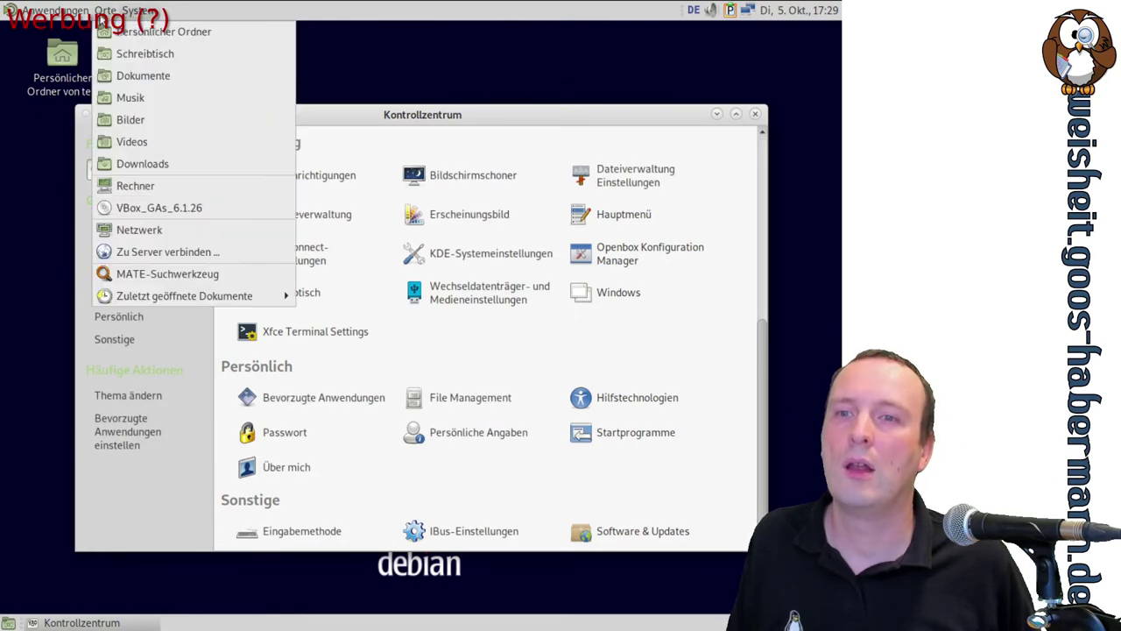
{"action": "left_click", "coordinate": [120, 52]}
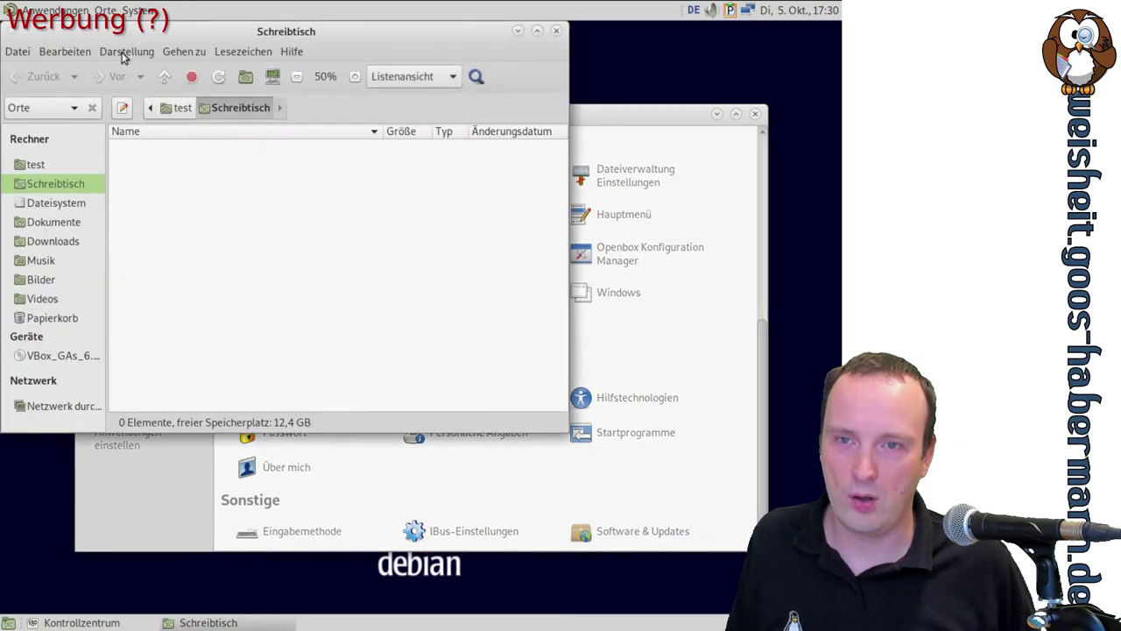
{"action": "left_click", "coordinate": [165, 108]}
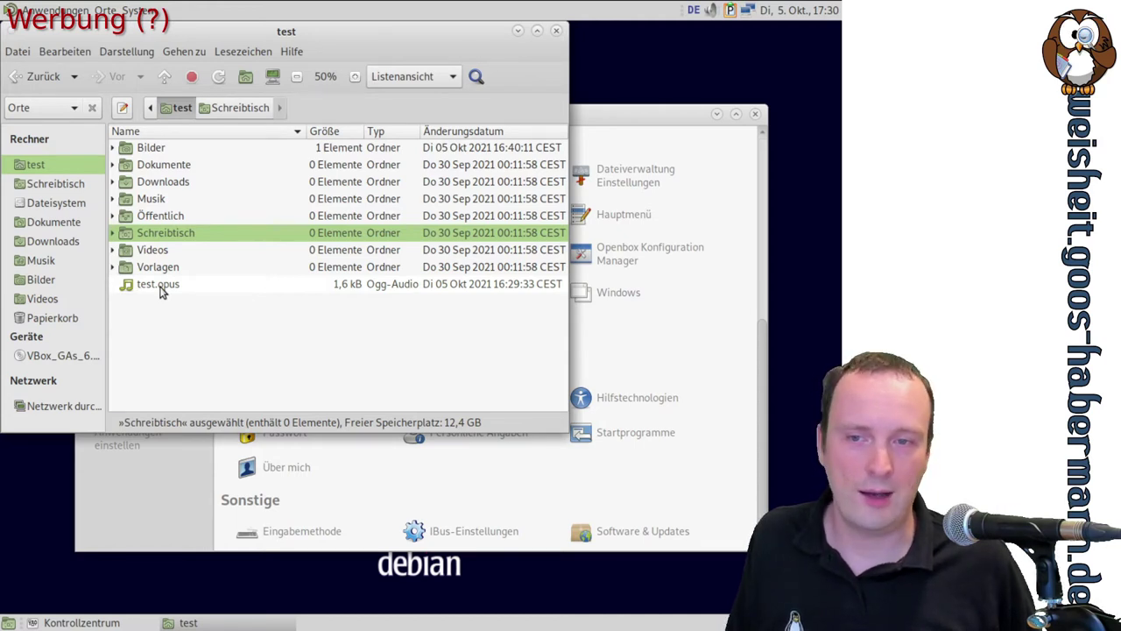
Play test.opus in Audacious, view its Visualisierungen settings, then close the player
{"action": "double_click", "coordinate": [160, 290]}
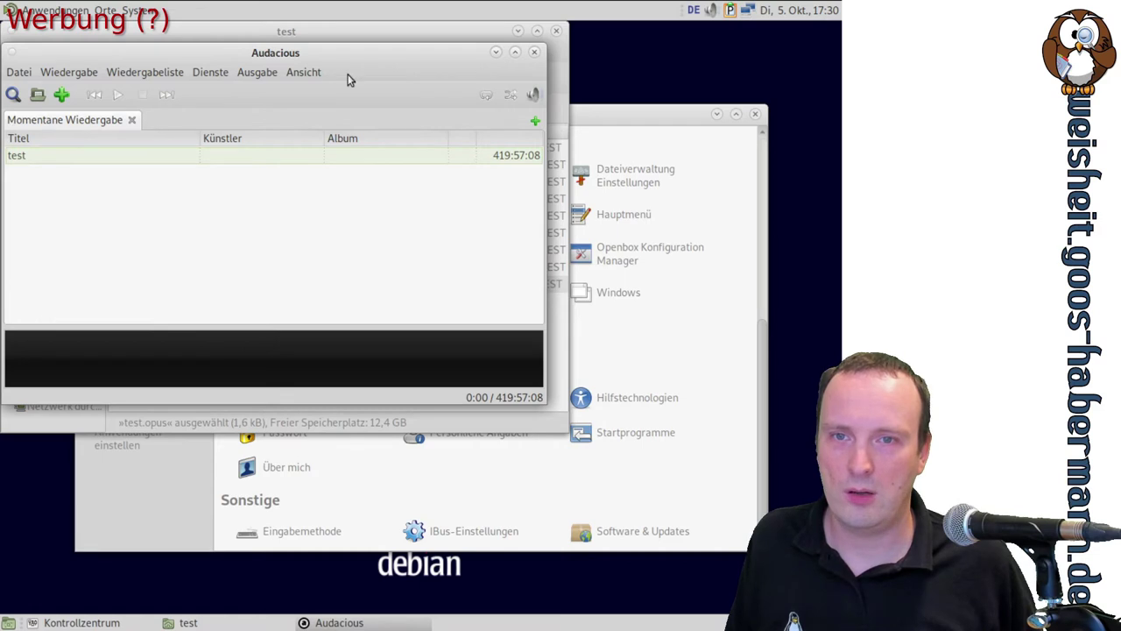
{"action": "left_click", "coordinate": [303, 72]}
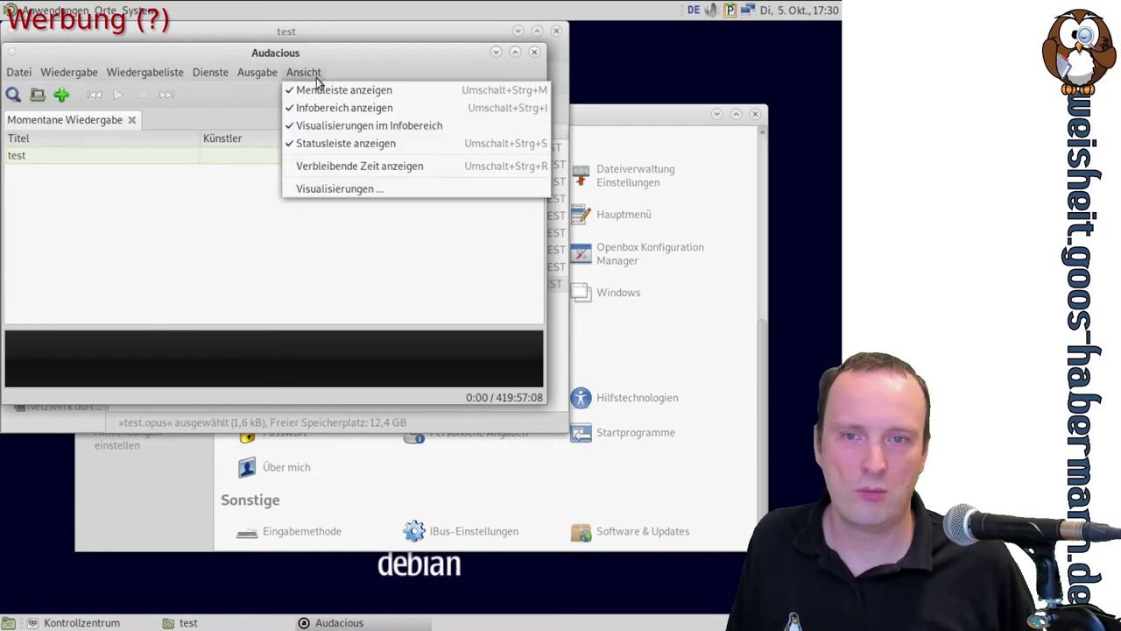
{"action": "left_click", "coordinate": [326, 188]}
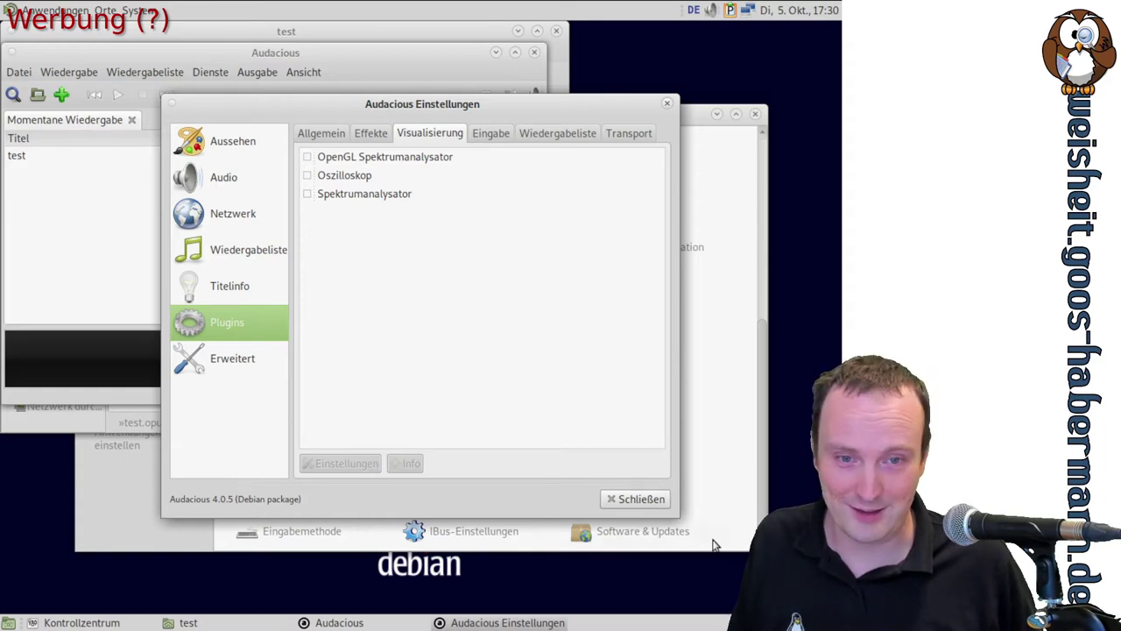
{"action": "left_click", "coordinate": [653, 506]}
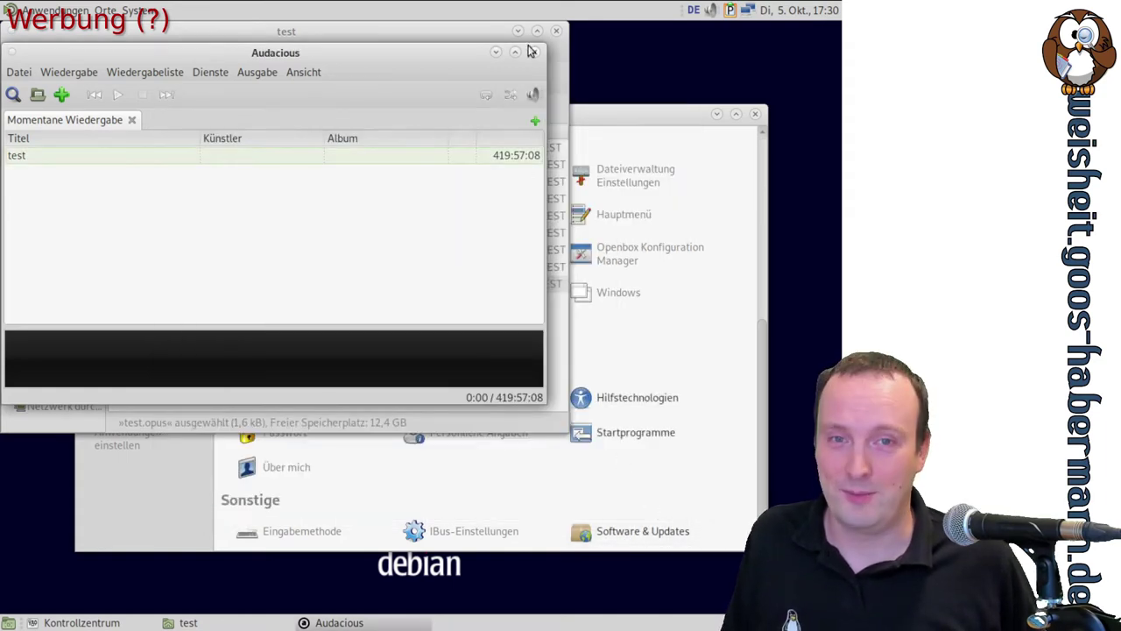
{"action": "left_click", "coordinate": [531, 53]}
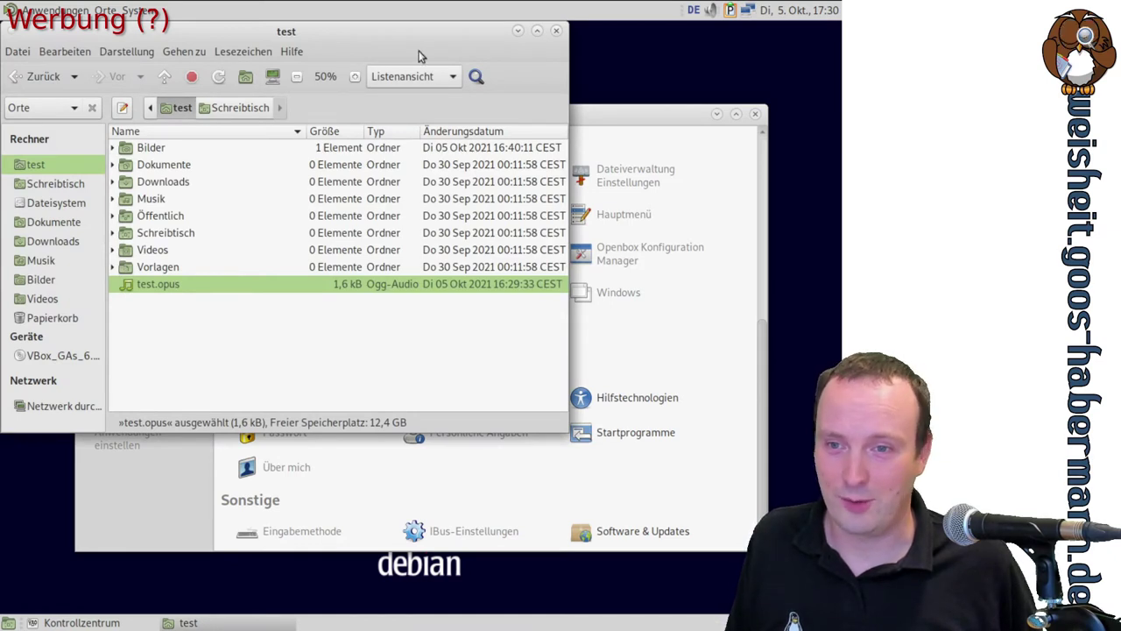
Close the home folder window and launch Software & Updates from the Control Center
{"action": "left_click", "coordinate": [555, 31]}
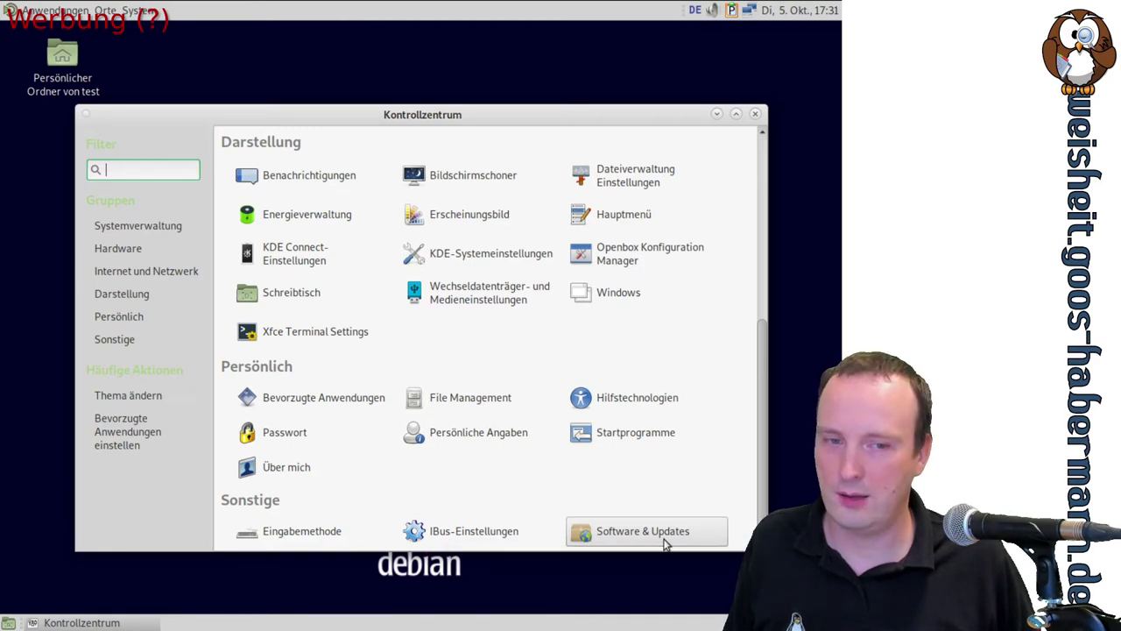
{"action": "left_click", "coordinate": [663, 542]}
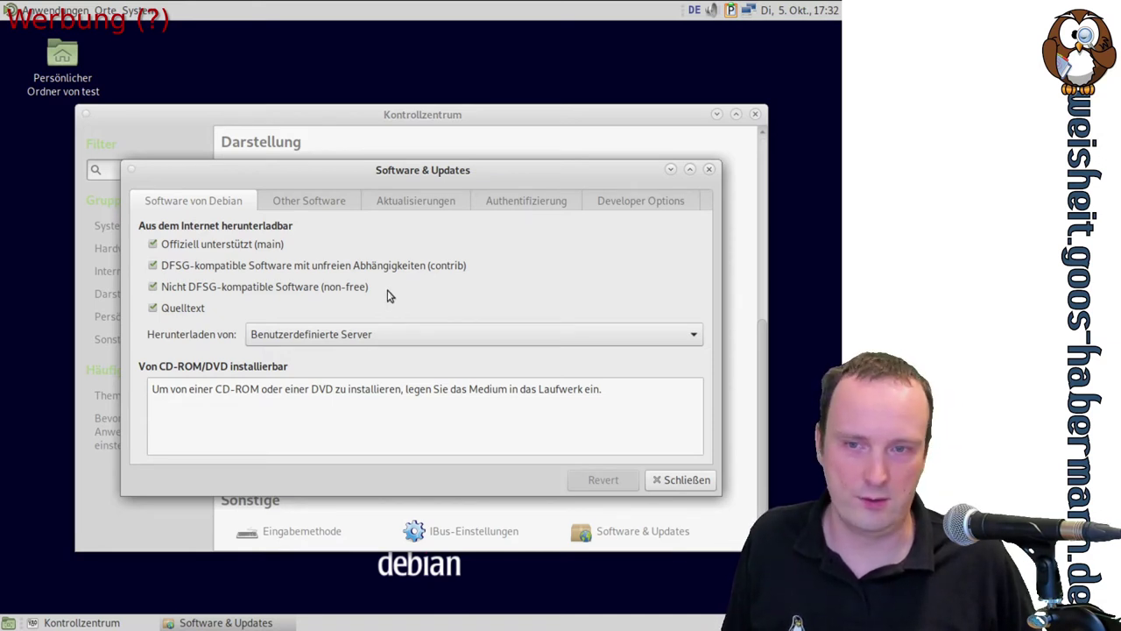
Choose Benutzerdefinierte Server as the download server and view the Other Software tab
{"action": "left_click", "coordinate": [367, 335]}
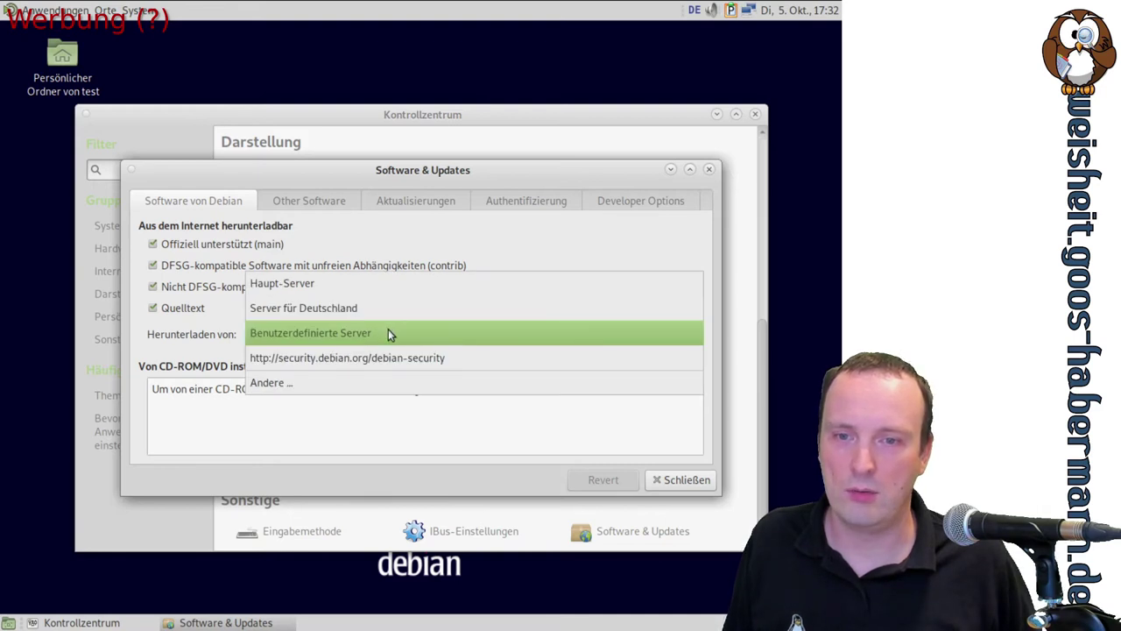
{"action": "left_click", "coordinate": [388, 333]}
{"action": "left_click", "coordinate": [342, 204]}
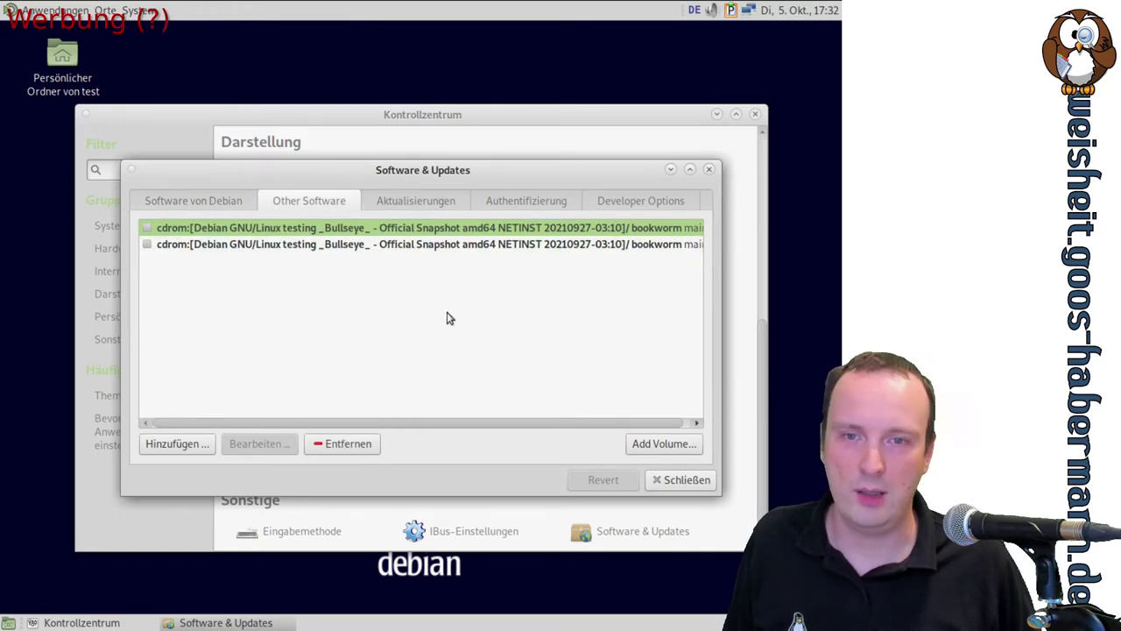
Set the automatic update check to Täglich and authenticate with the root password
{"action": "left_click", "coordinate": [430, 202]}
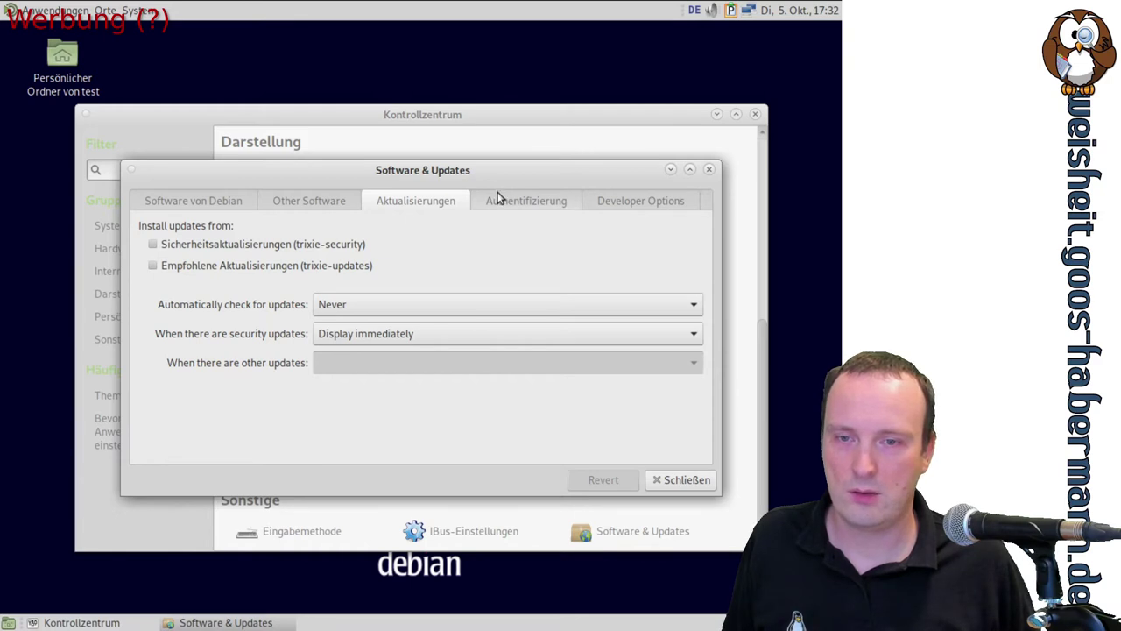
{"action": "left_click", "coordinate": [455, 307]}
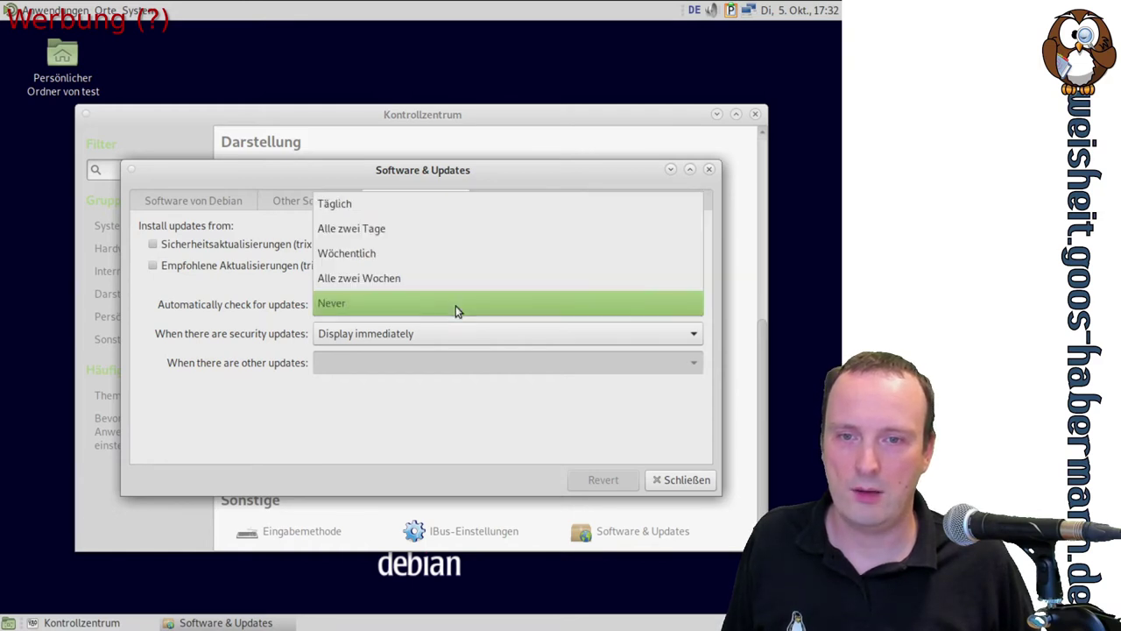
{"action": "left_click", "coordinate": [394, 203]}
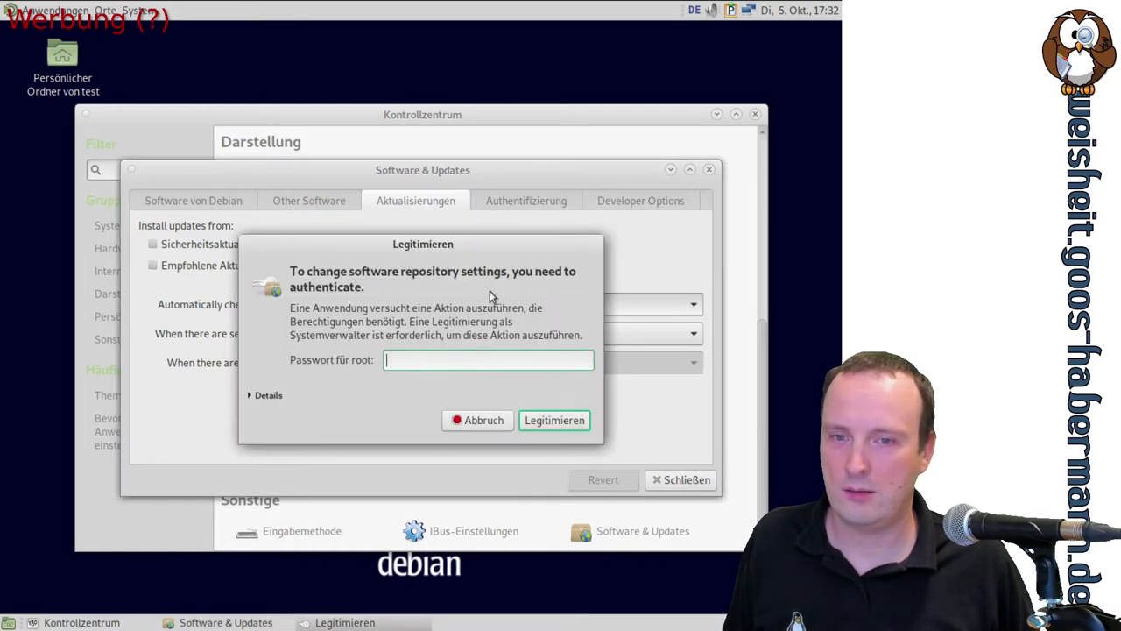
{"action": "type", "text": "test"}
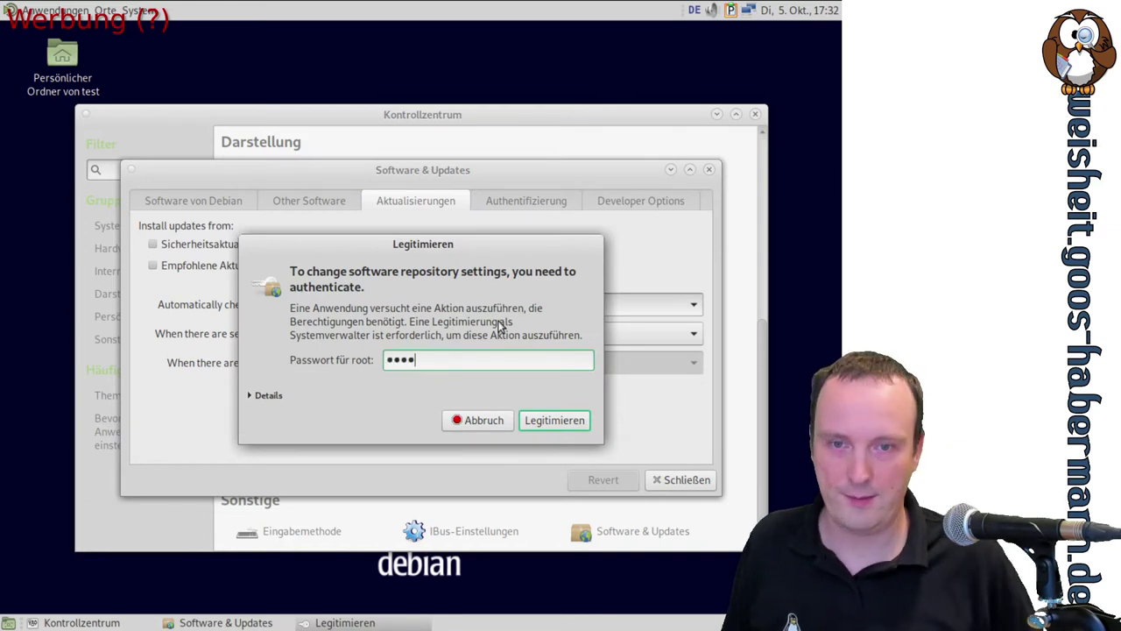
{"action": "key", "text": "Return"}
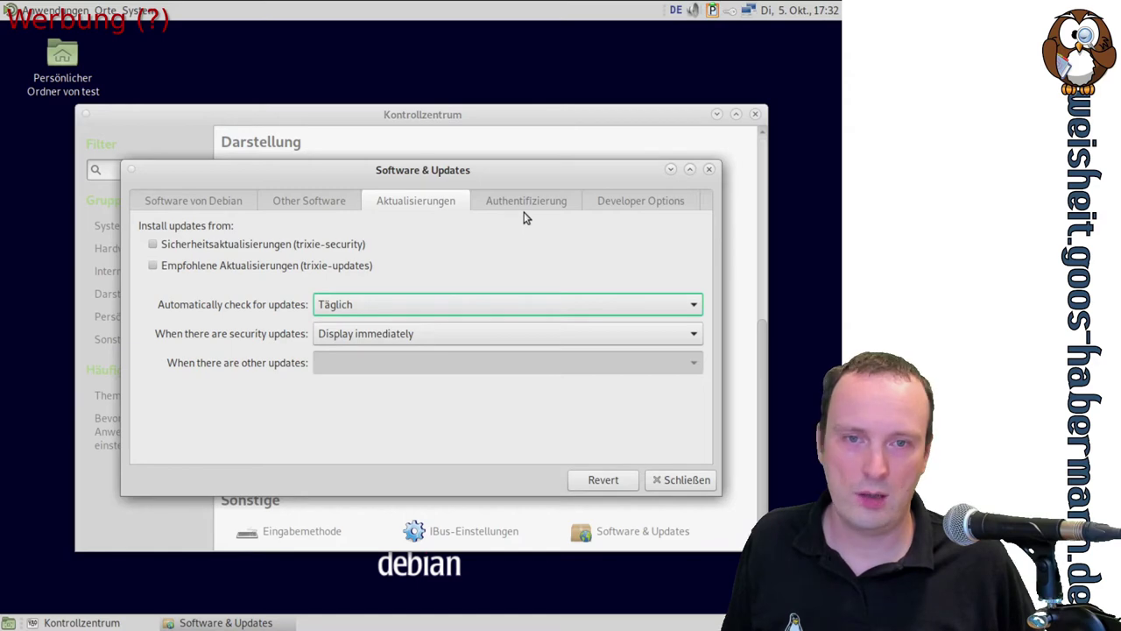
Review the trusted software signing keys on the Authentifizierung tab
{"action": "left_click", "coordinate": [531, 203]}
{"action": "scroll", "coordinate": [626, 319], "scroll_direction": "down", "scroll_amount": 1}
{"action": "scroll", "coordinate": [626, 319], "scroll_direction": "down", "scroll_amount": 1}
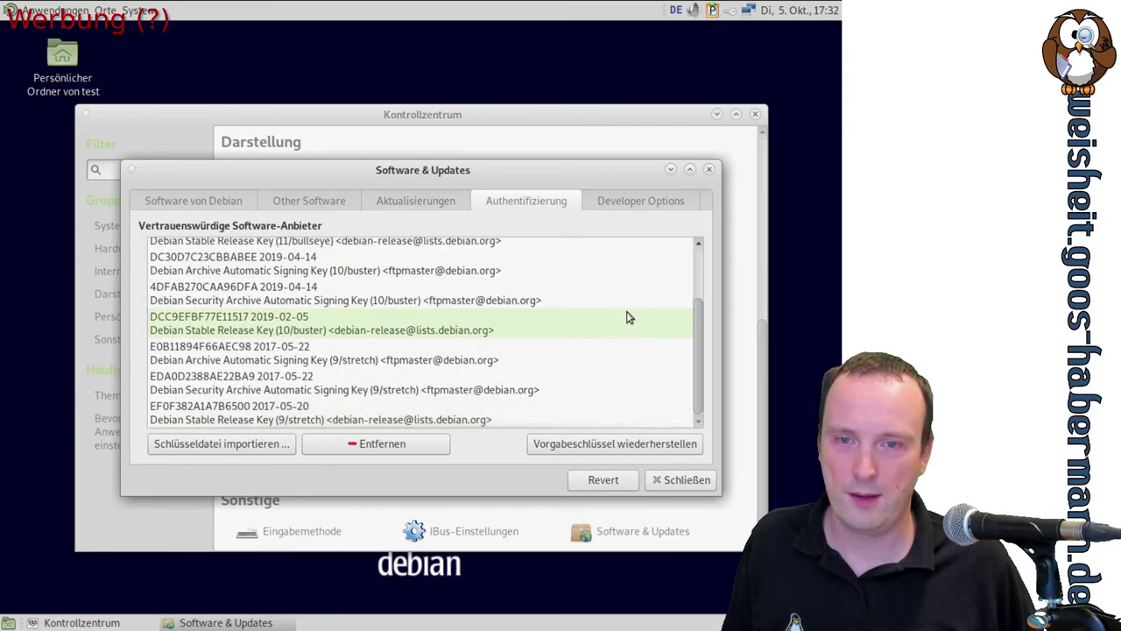
{"action": "scroll", "coordinate": [626, 317], "scroll_direction": "up", "scroll_amount": 2}
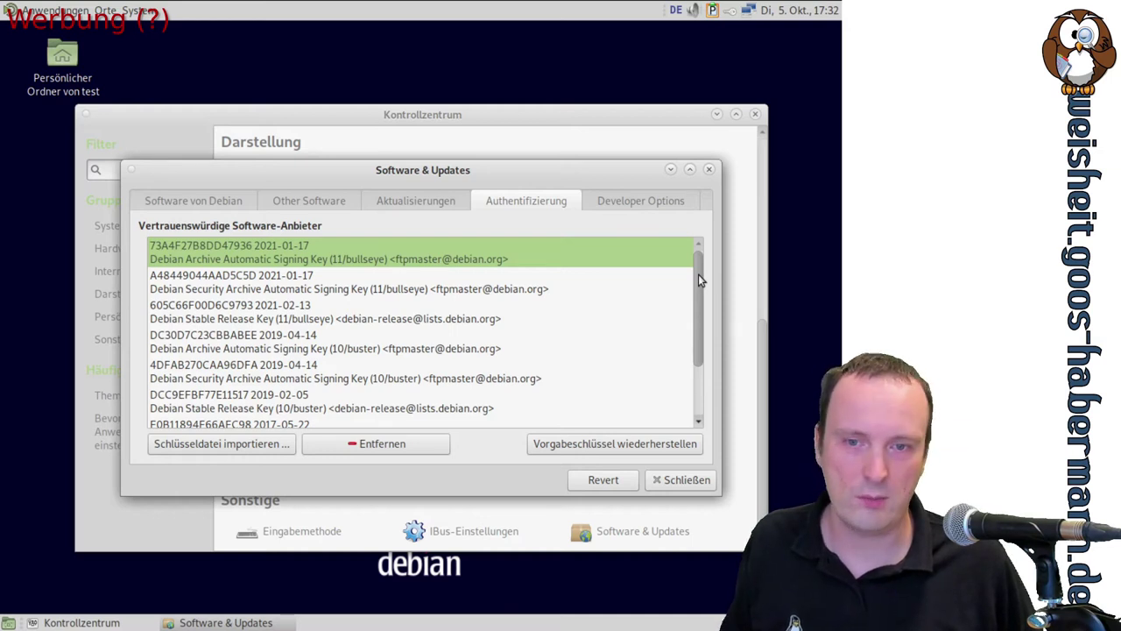
Enable Vorgeschlagene Aktualisierungen (trixie-proposed-updates) under Developer Options and close the settings
{"action": "left_click", "coordinate": [623, 200]}
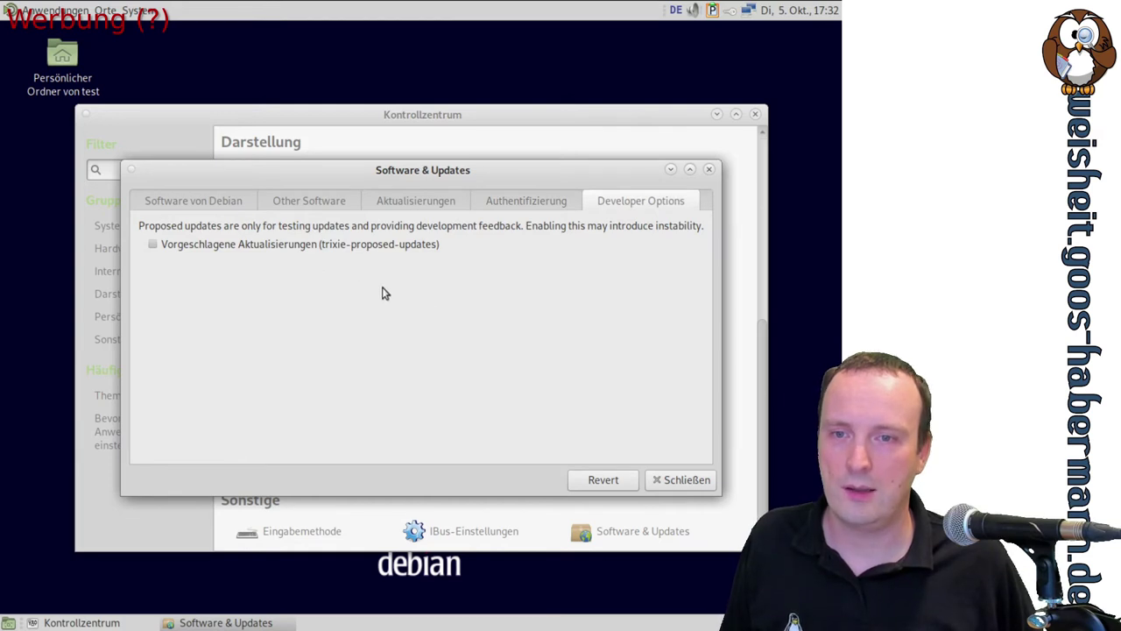
{"action": "left_click", "coordinate": [208, 249]}
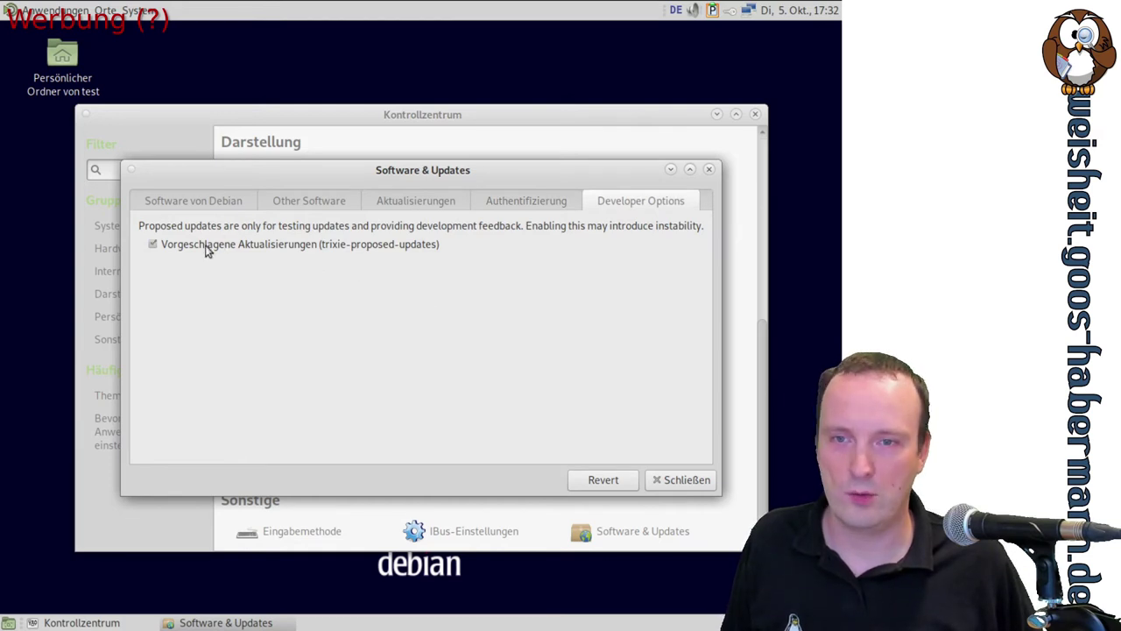
{"action": "left_click", "coordinate": [658, 482]}
Choose Neu laden to refresh the outdated software cache, then return to the Control Center
{"action": "left_click", "coordinate": [540, 407]}
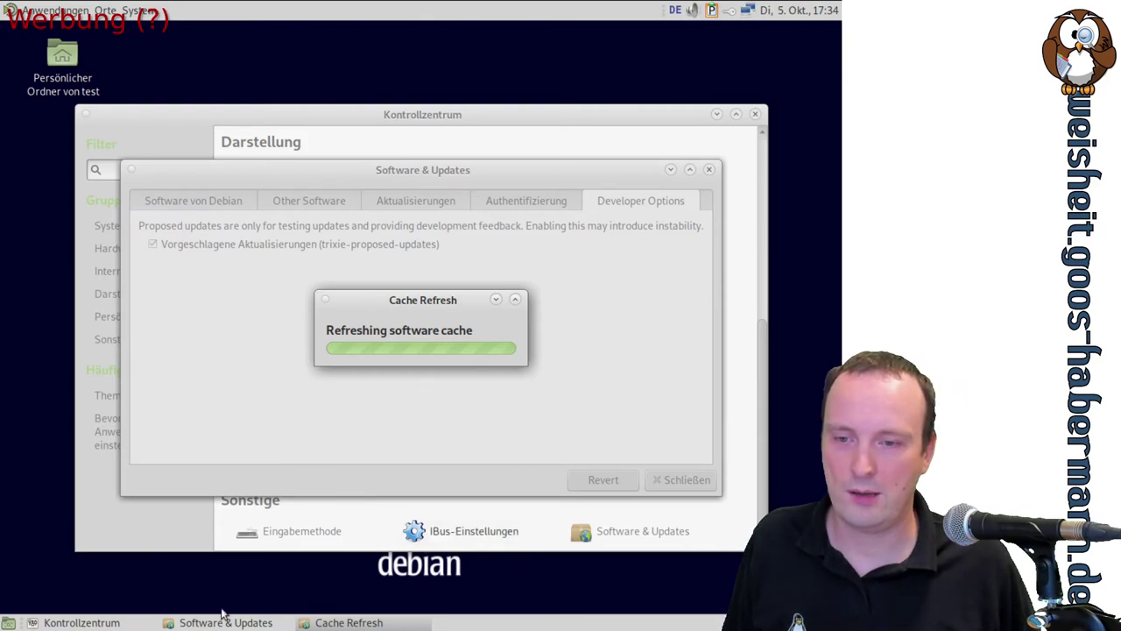
{"action": "left_click", "coordinate": [96, 624]}
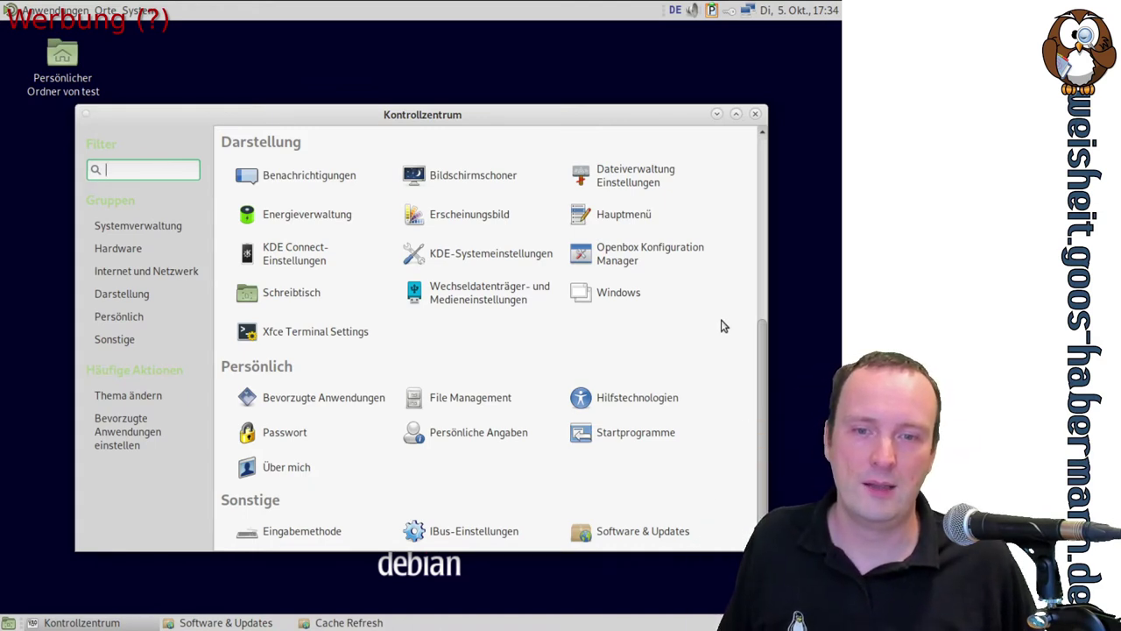
Set user test's account picture to book.jpg in Persönliche Angaben and close the window
{"action": "left_click", "coordinate": [474, 434]}
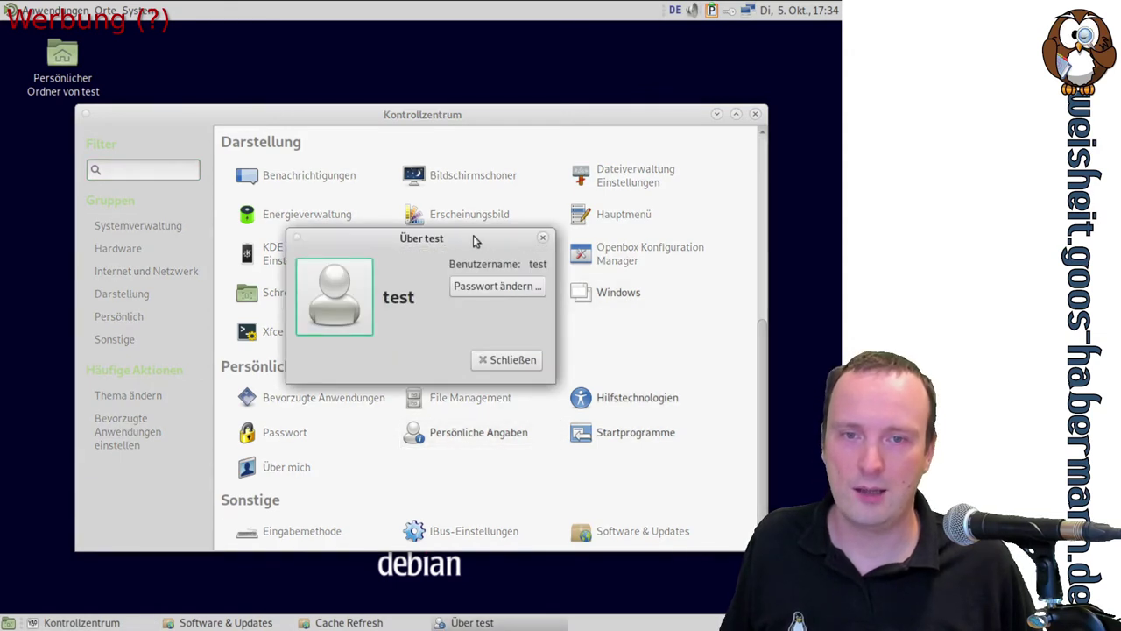
{"action": "left_click_drag", "start_coordinate": [473, 234], "coordinate": [508, 319]}
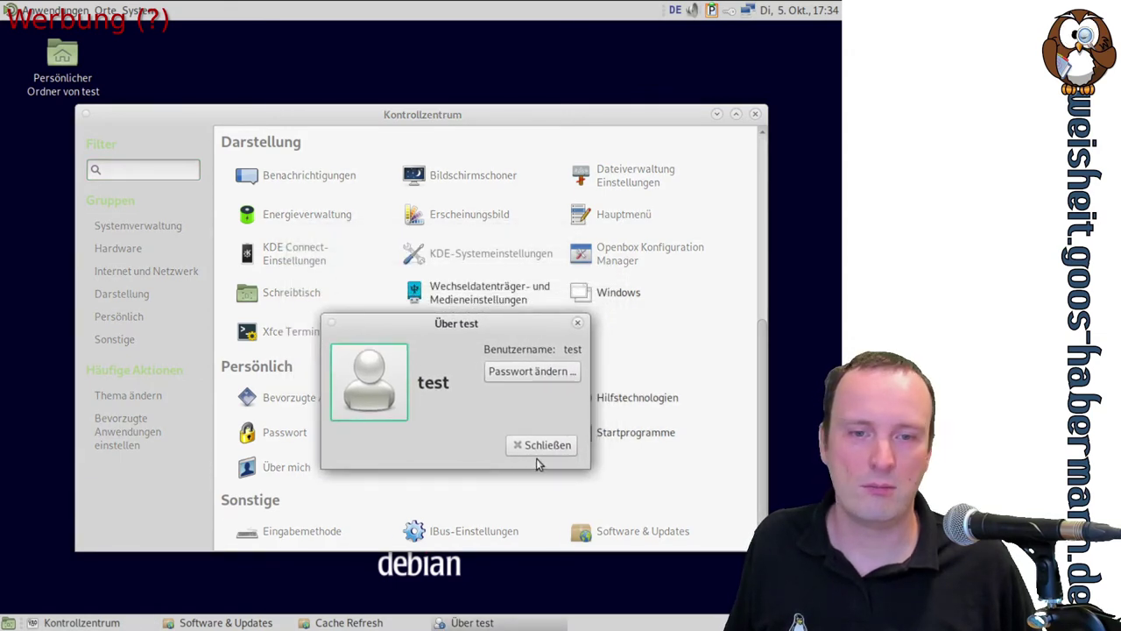
{"action": "left_click", "coordinate": [382, 395]}
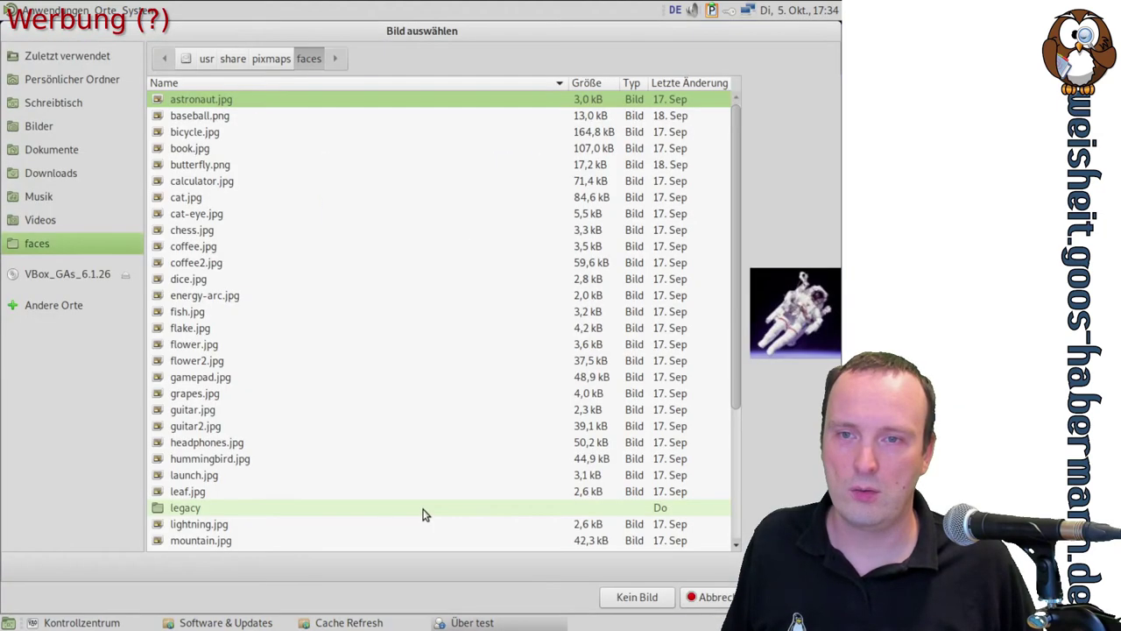
{"action": "left_click", "coordinate": [182, 152]}
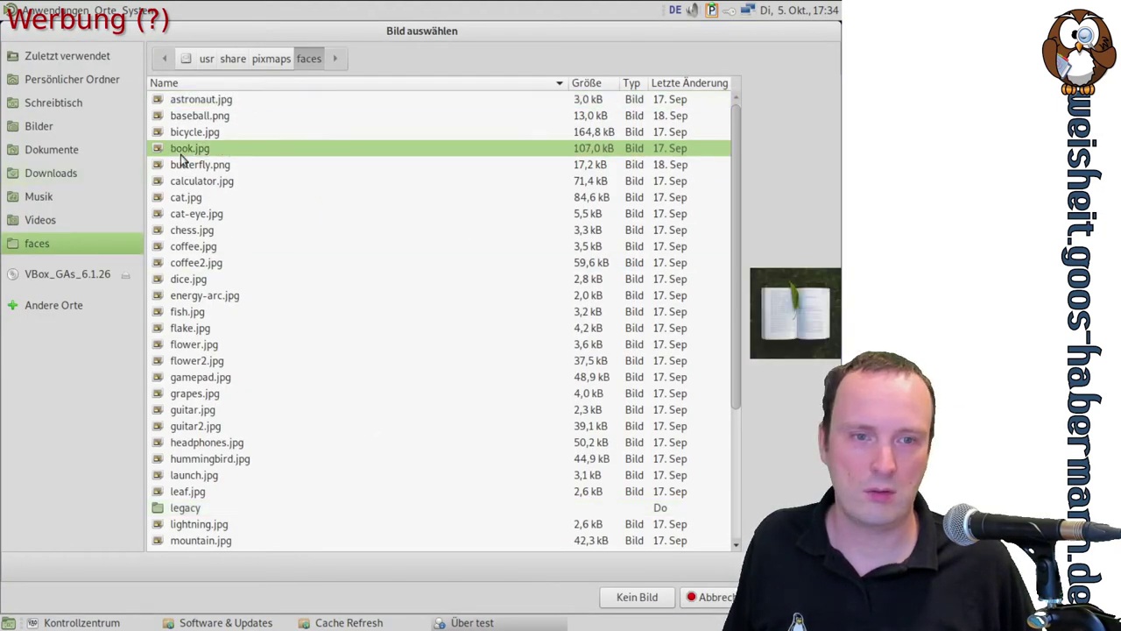
{"action": "left_click", "coordinate": [181, 164]}
{"action": "left_click", "coordinate": [188, 150]}
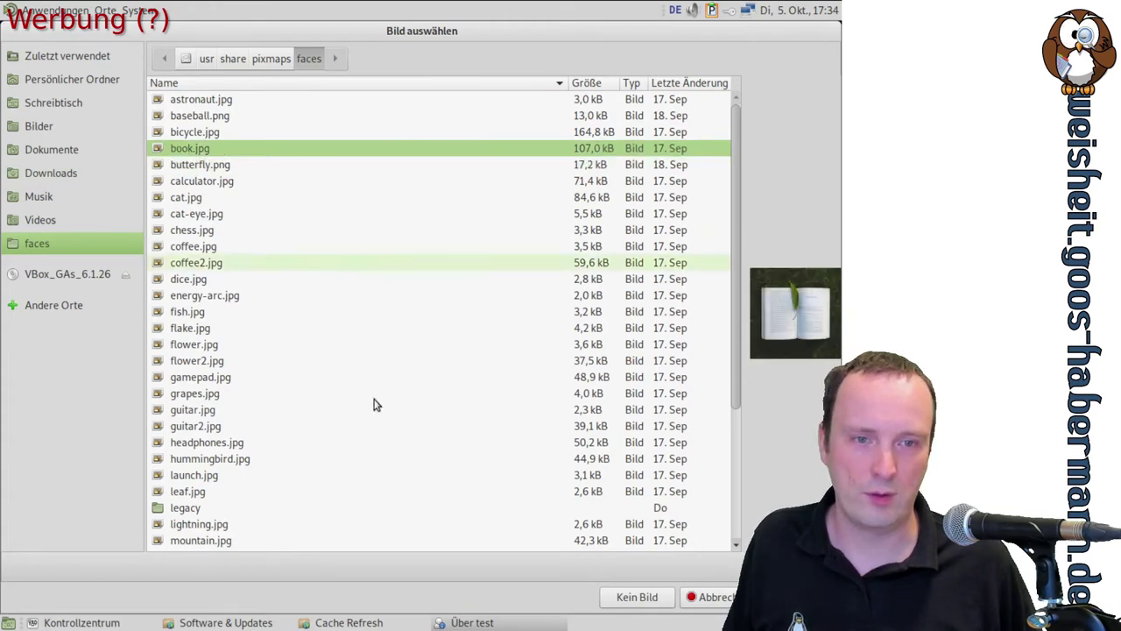
{"action": "left_click", "coordinate": [788, 597]}
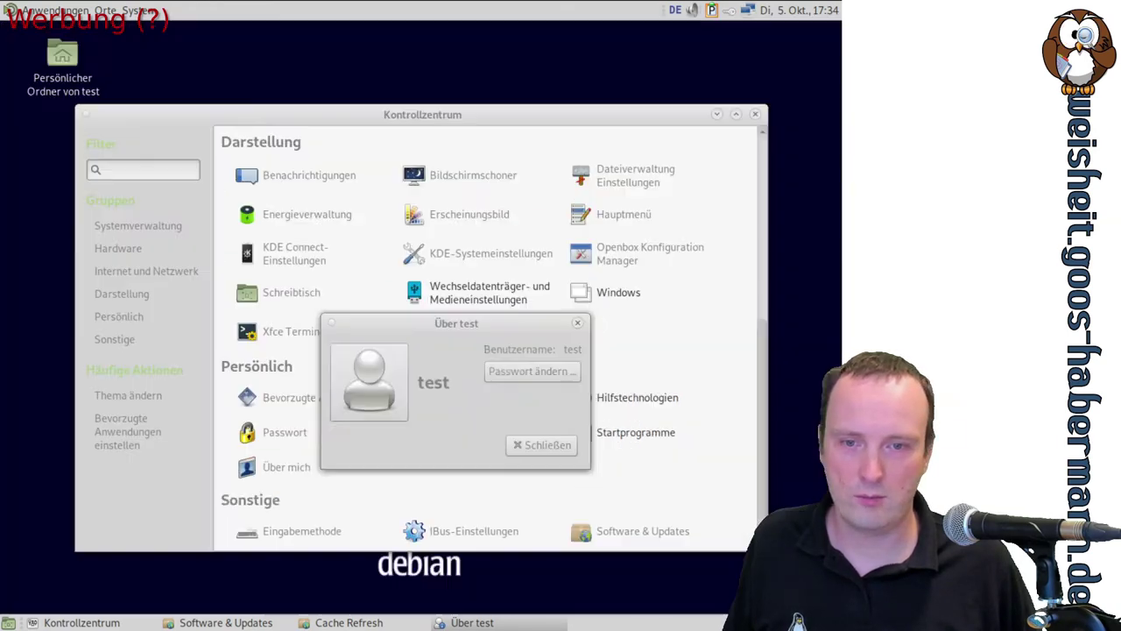
{"action": "left_click", "coordinate": [542, 444]}
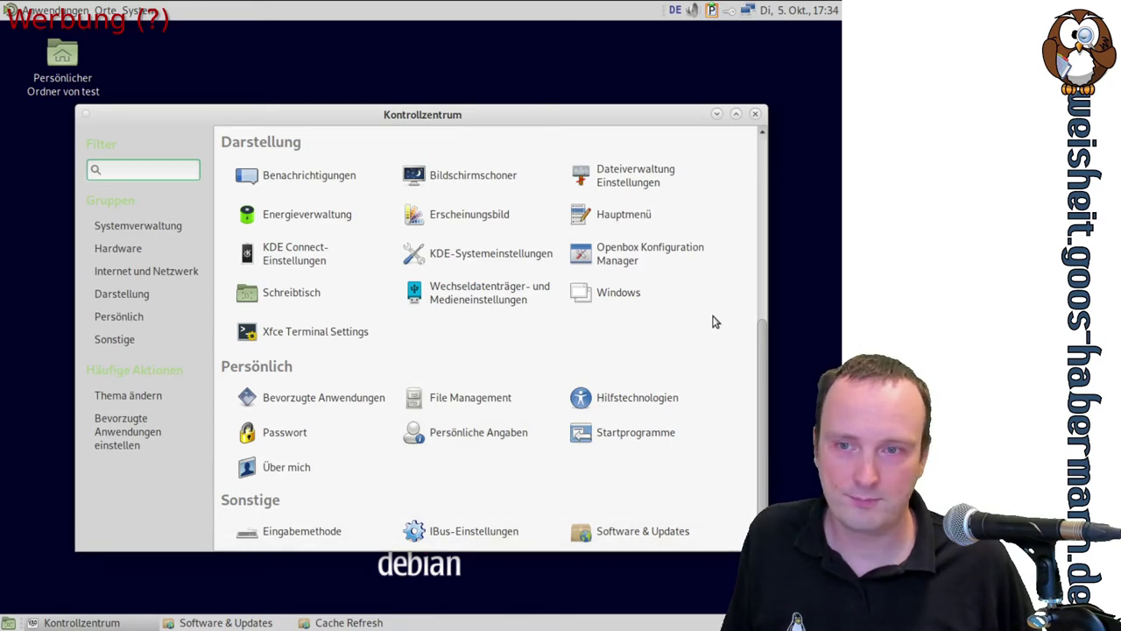
Check Druckeinstellungen, which shows no printers configured, and close it
{"action": "scroll", "coordinate": [714, 322], "scroll_direction": "up", "scroll_amount": 5}
{"action": "scroll", "coordinate": [713, 322], "scroll_direction": "up", "scroll_amount": 2}
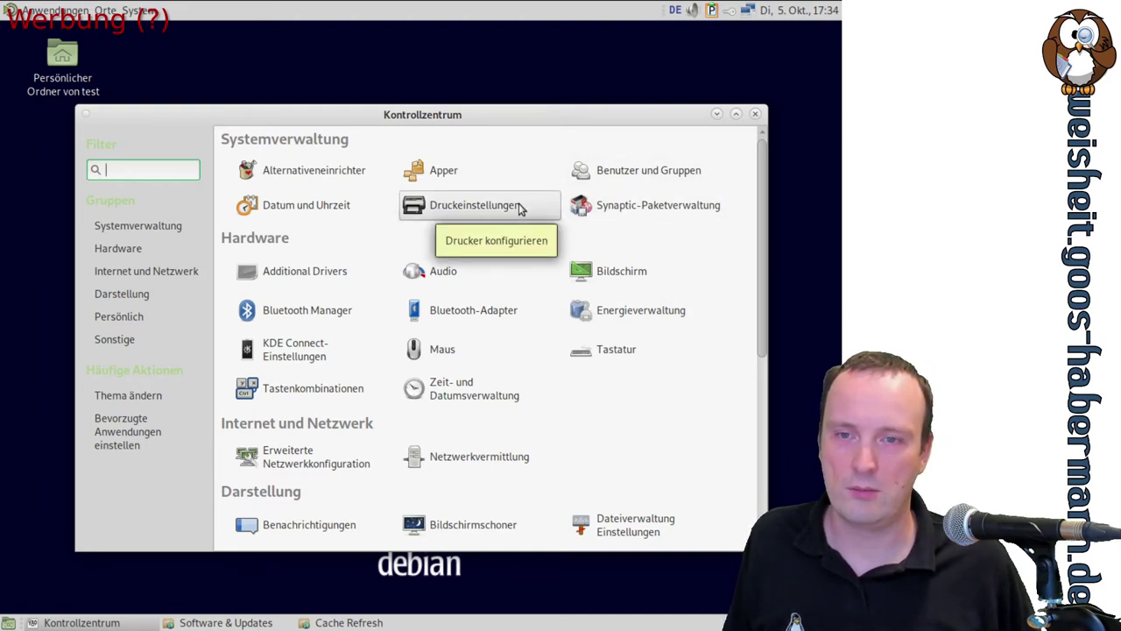
{"action": "left_click", "coordinate": [455, 210]}
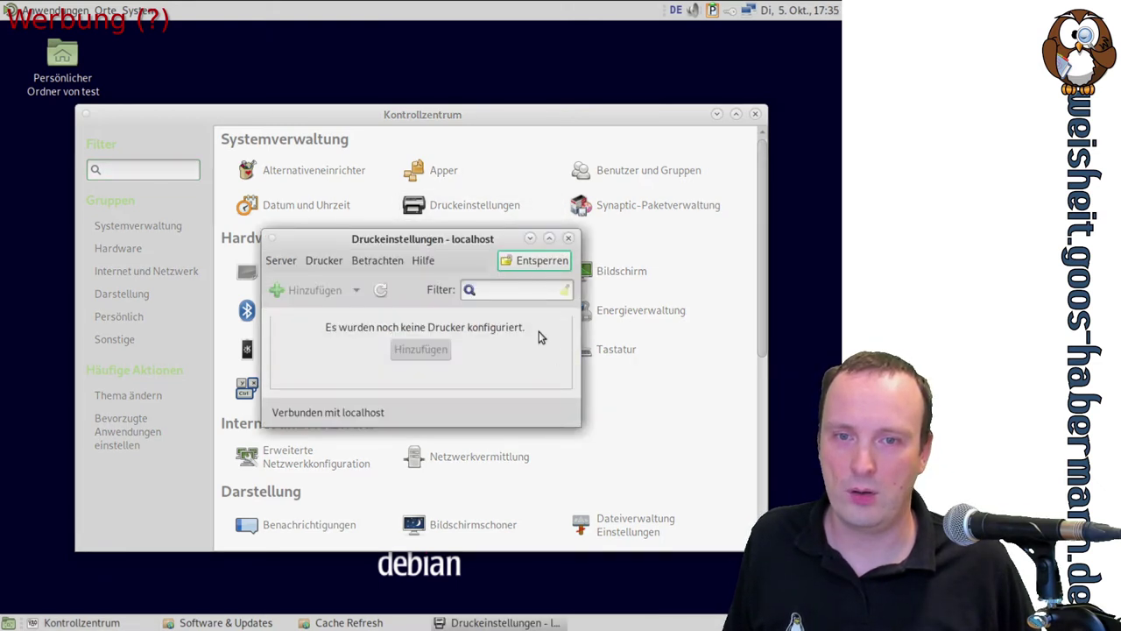
{"action": "left_click", "coordinate": [568, 239]}
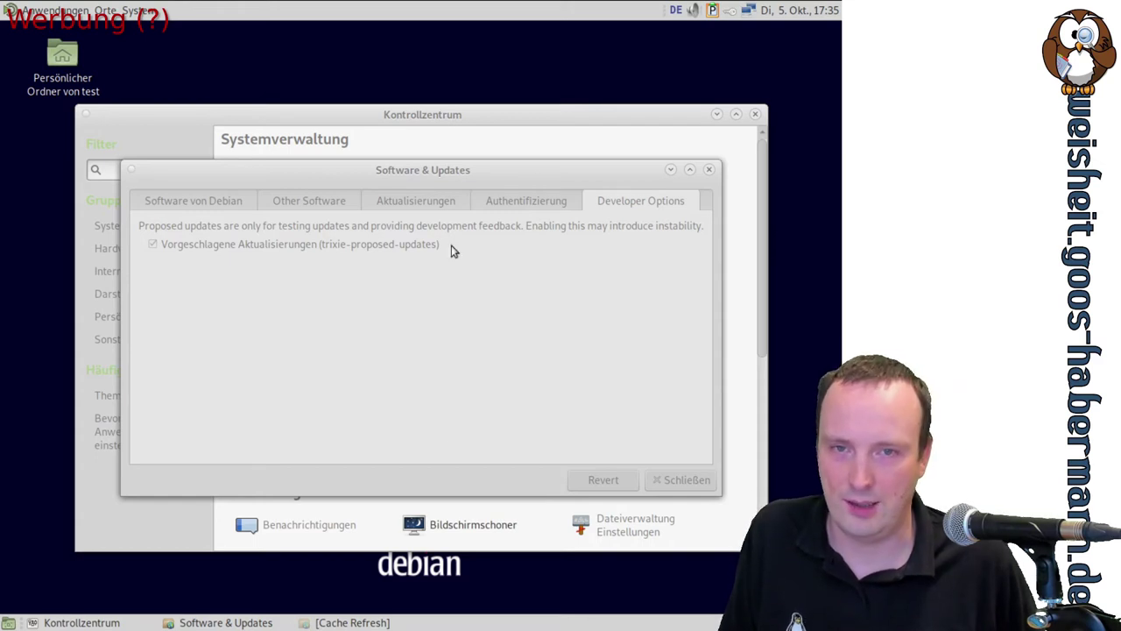
Move the Software & Updates and Cache Refresh windows lower, then close the Control Center
{"action": "left_click_drag", "start_coordinate": [435, 176], "coordinate": [489, 200]}
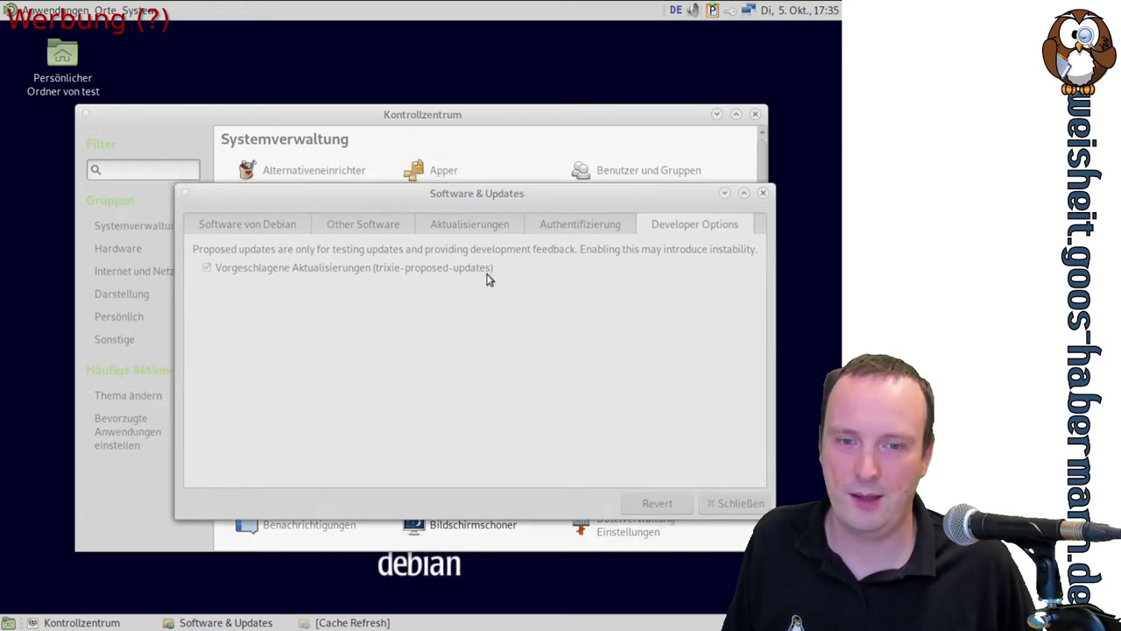
{"action": "left_click", "coordinate": [354, 622]}
{"action": "left_click_drag", "start_coordinate": [422, 308], "coordinate": [473, 431]}
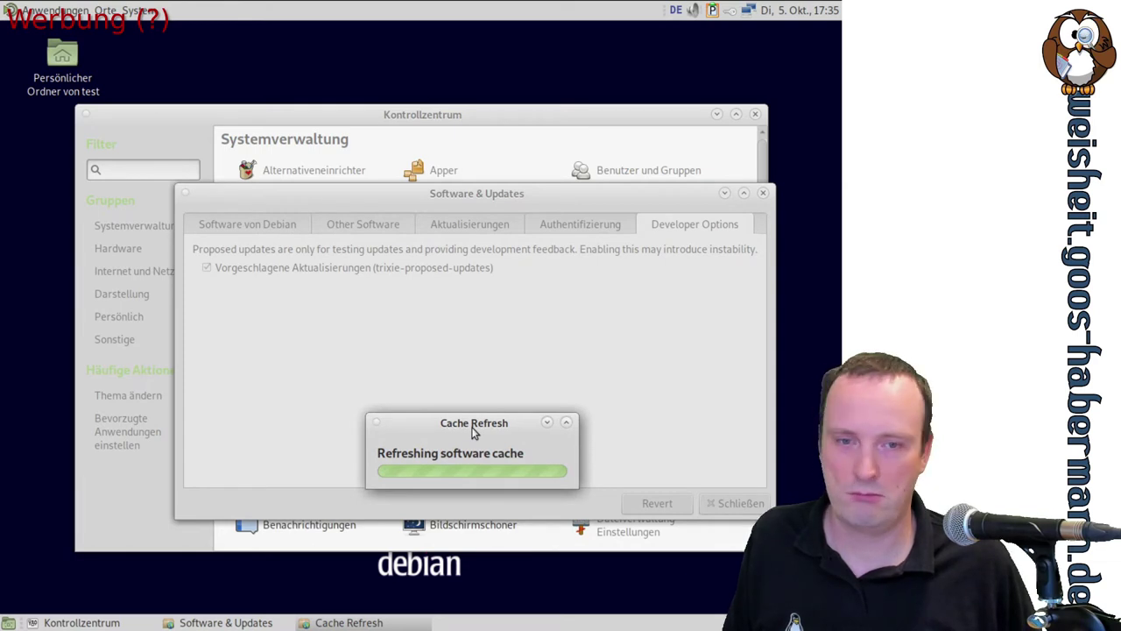
{"action": "left_click", "coordinate": [81, 622]}
{"action": "left_click", "coordinate": [754, 113]}
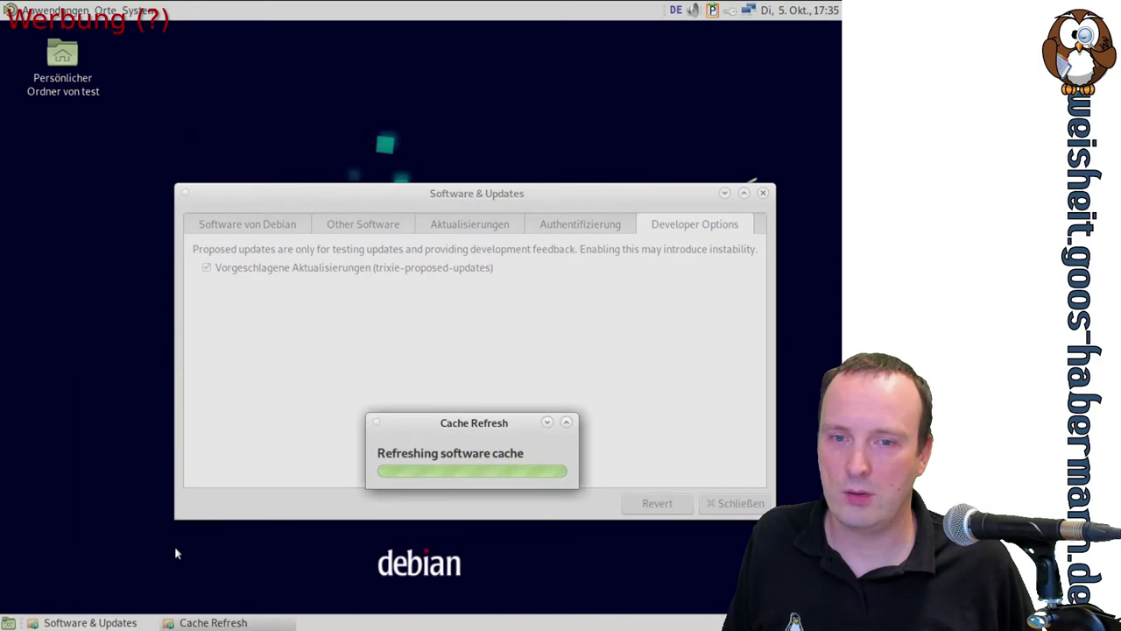
Launch Synaptic-Paketverwaltung from System > Systemverwaltung in the MATE panel
{"action": "mouse_move", "coordinate": [26, 622]}
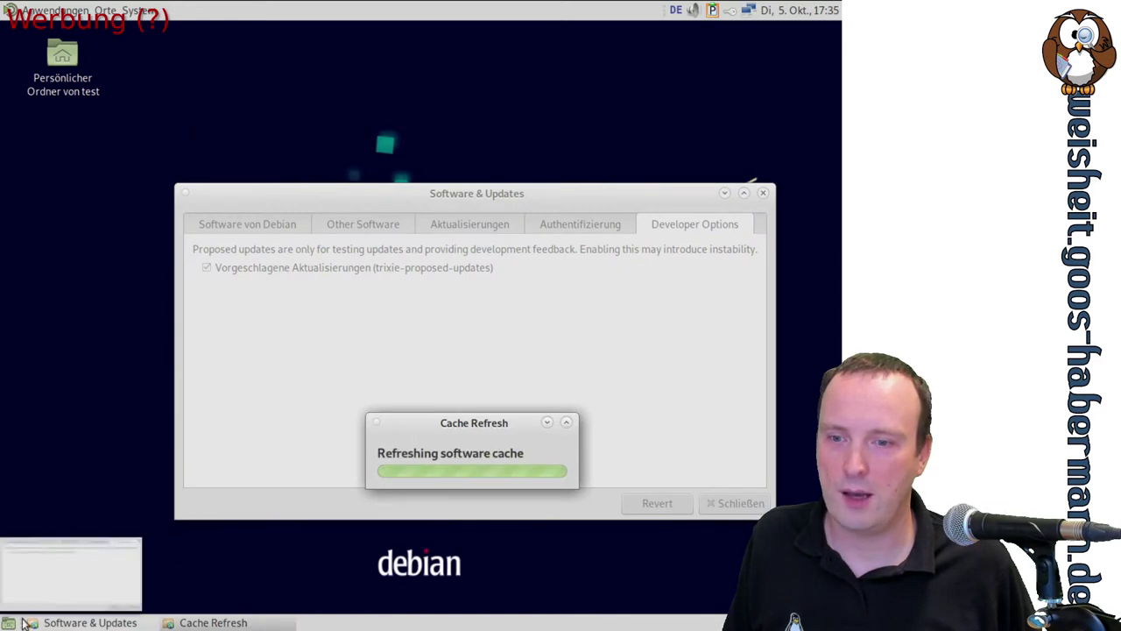
{"action": "left_click", "coordinate": [55, 11]}
{"action": "mouse_move", "coordinate": [132, 13]}
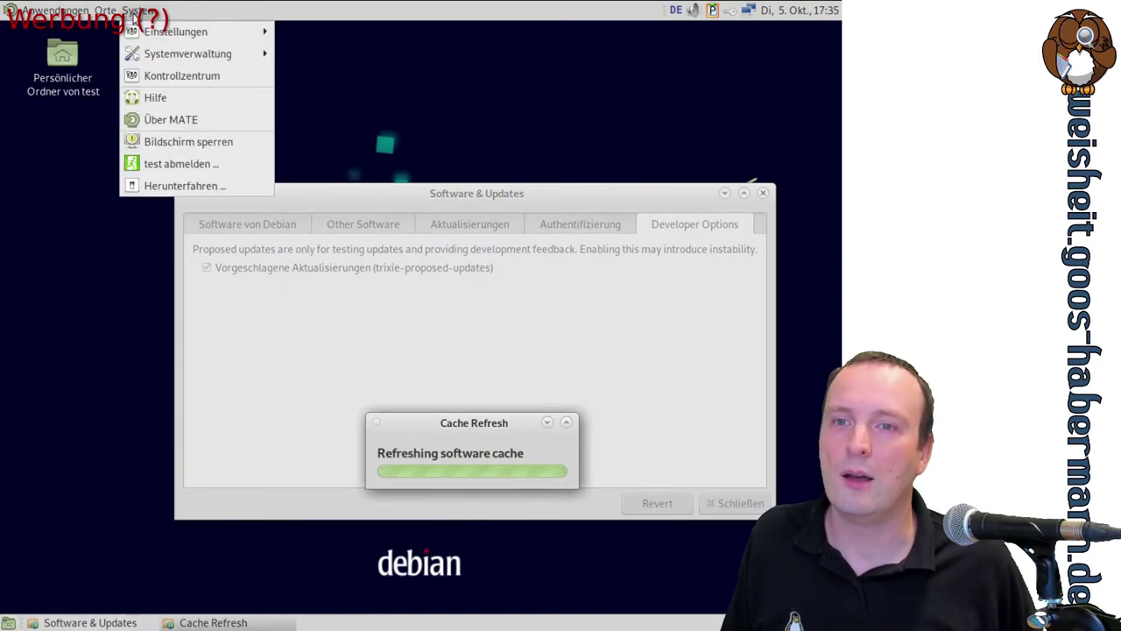
{"action": "mouse_move", "coordinate": [175, 32]}
{"action": "mouse_move", "coordinate": [338, 28]}
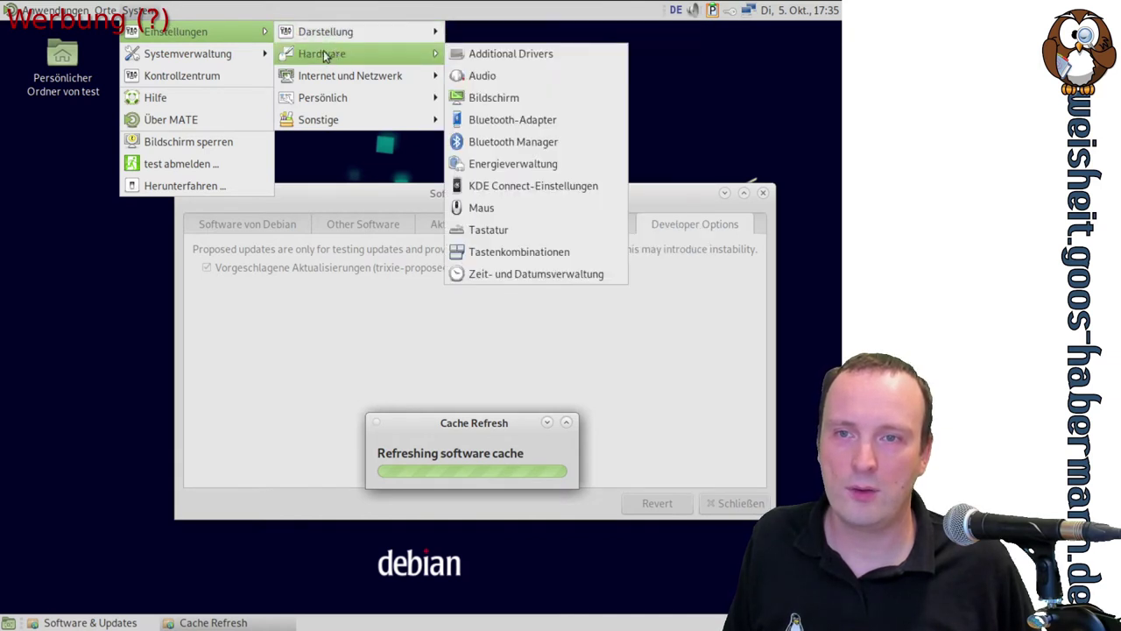
{"action": "mouse_move", "coordinate": [208, 52]}
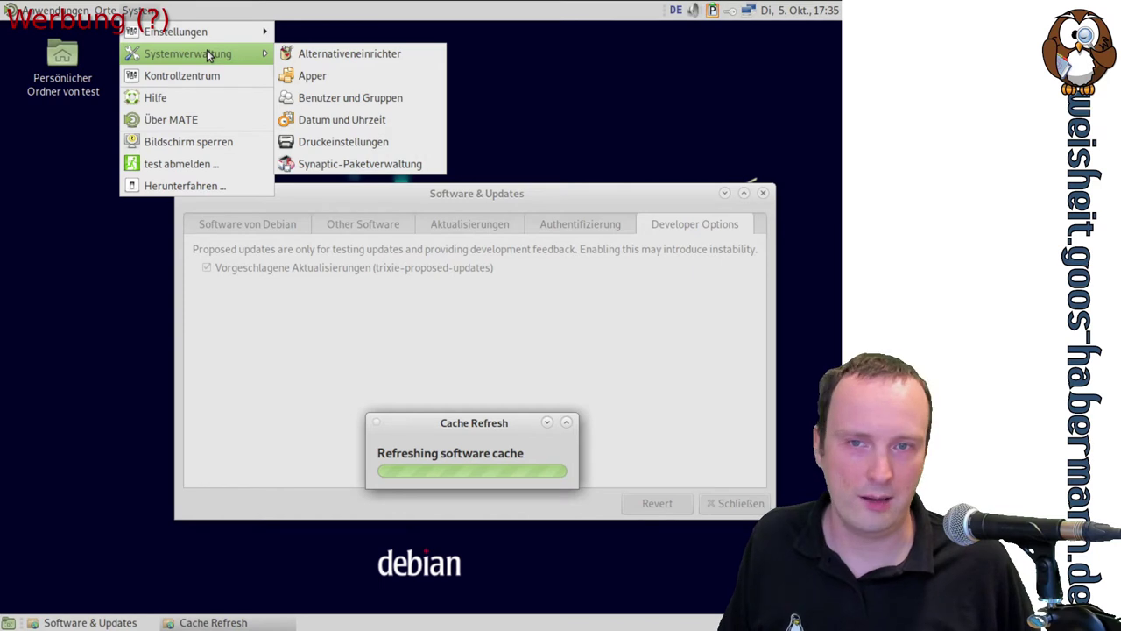
{"action": "left_click", "coordinate": [378, 165]}
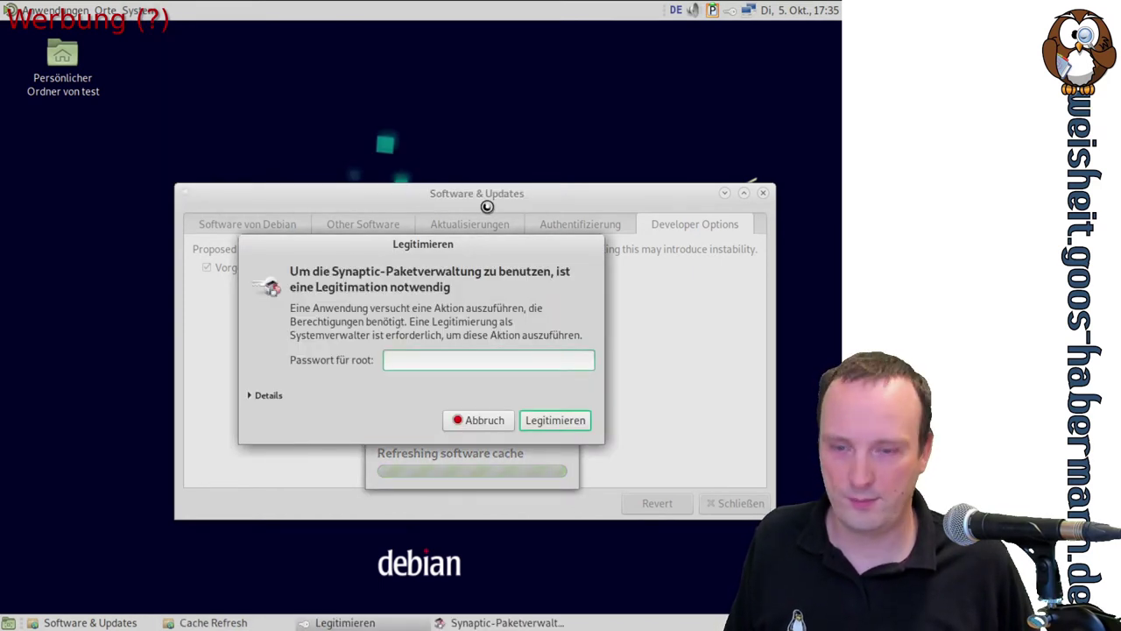
Authenticate Synaptic with the root password, dismiss the intro dialog and maximize the window
{"action": "type", "text": "••••"}
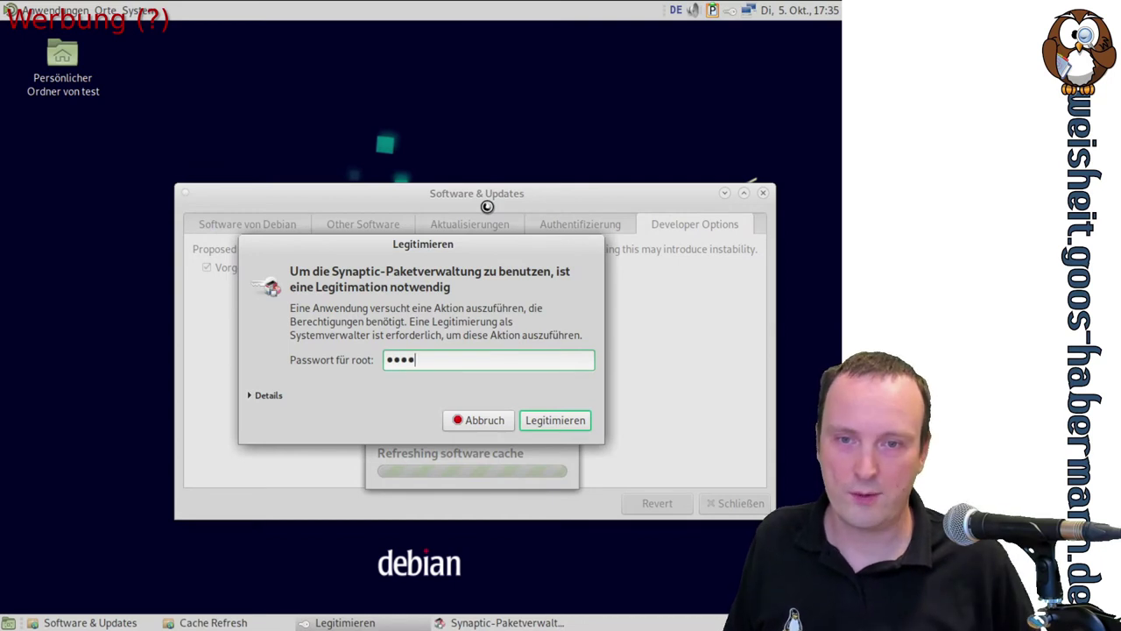
{"action": "key", "text": "Return"}
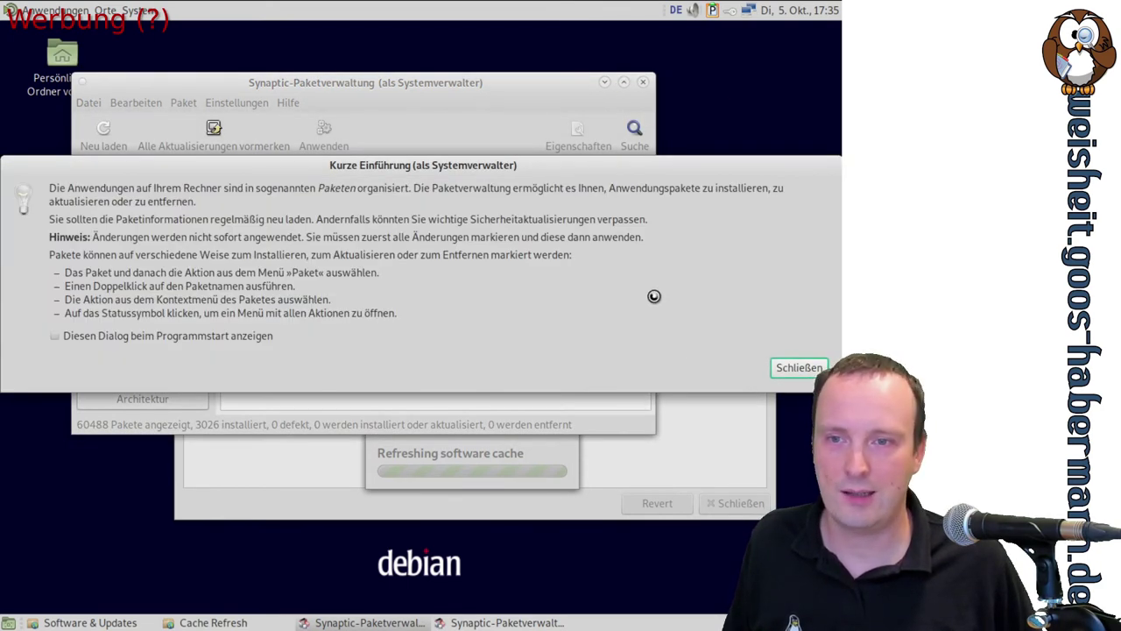
{"action": "left_click", "coordinate": [798, 367]}
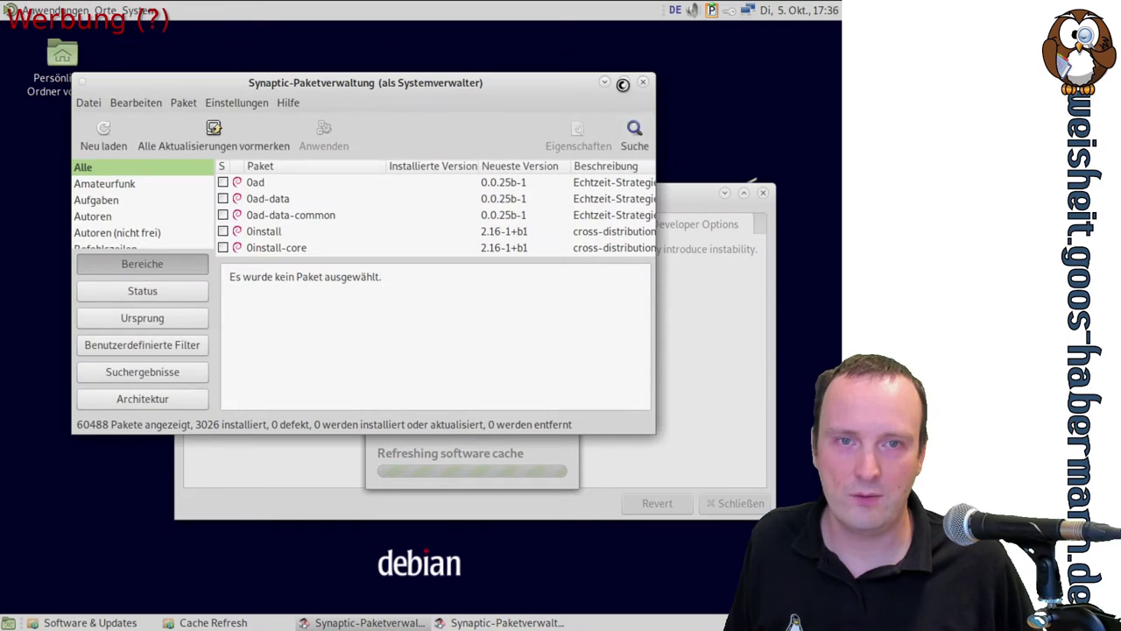
{"action": "left_click", "coordinate": [624, 82]}
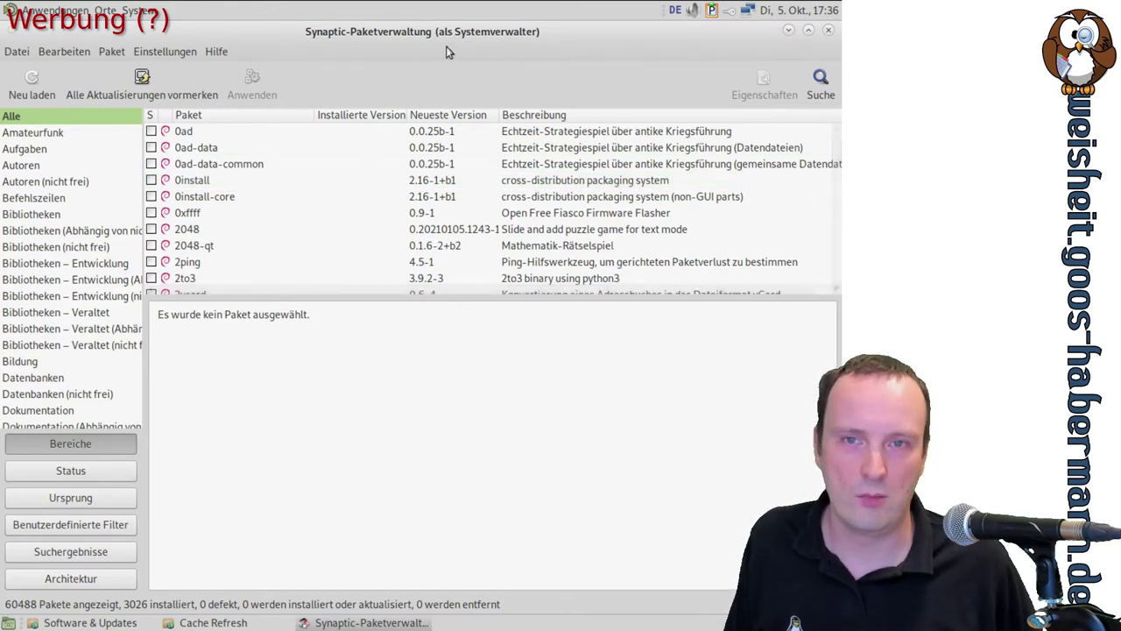
Browse the Elektronik section, then the 3547 packages of the Entwicklung section
{"action": "scroll", "coordinate": [511, 175], "scroll_direction": "down", "scroll_amount": 1}
{"action": "scroll", "coordinate": [512, 174], "scroll_direction": "down", "scroll_amount": 1}
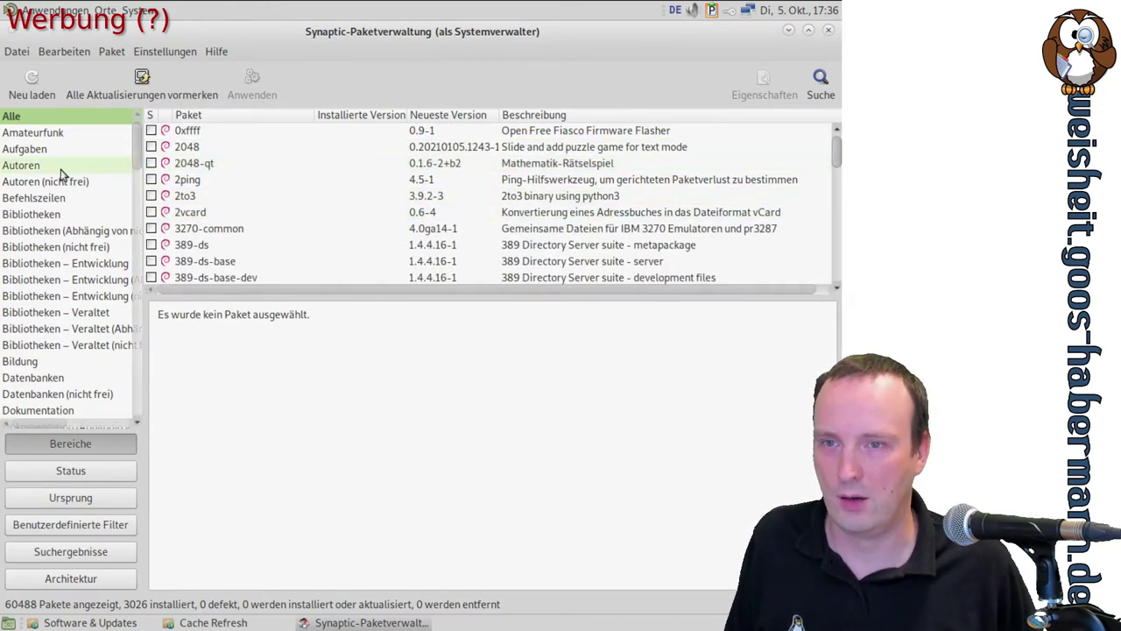
{"action": "scroll", "coordinate": [54, 214], "scroll_direction": "down", "scroll_amount": 3}
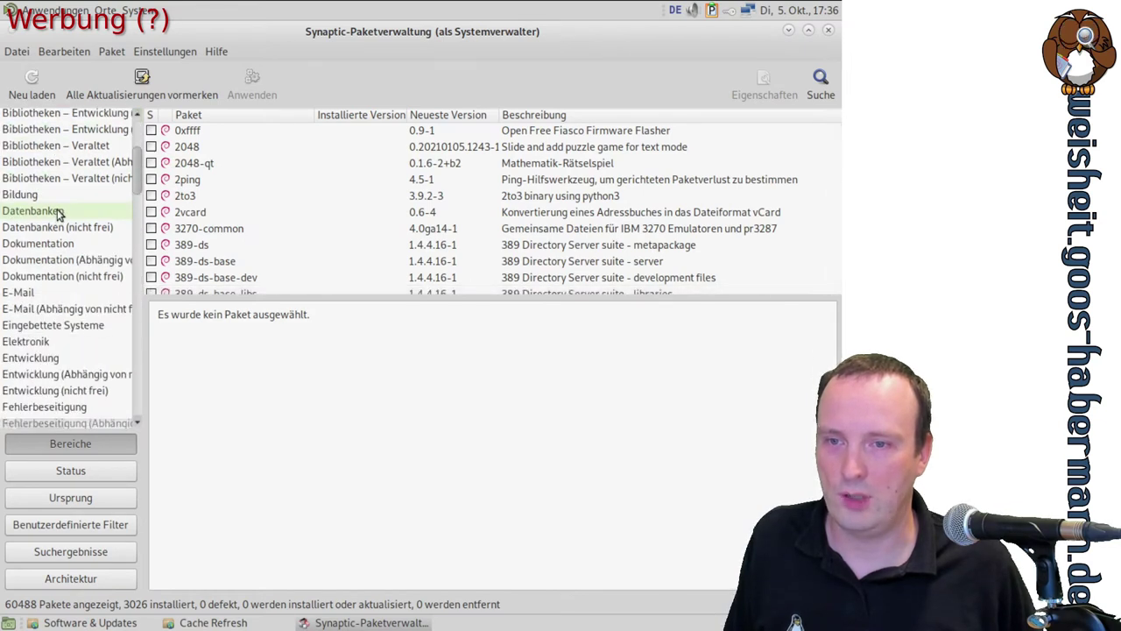
{"action": "scroll", "coordinate": [54, 215], "scroll_direction": "down", "scroll_amount": 2}
{"action": "left_click", "coordinate": [74, 305]}
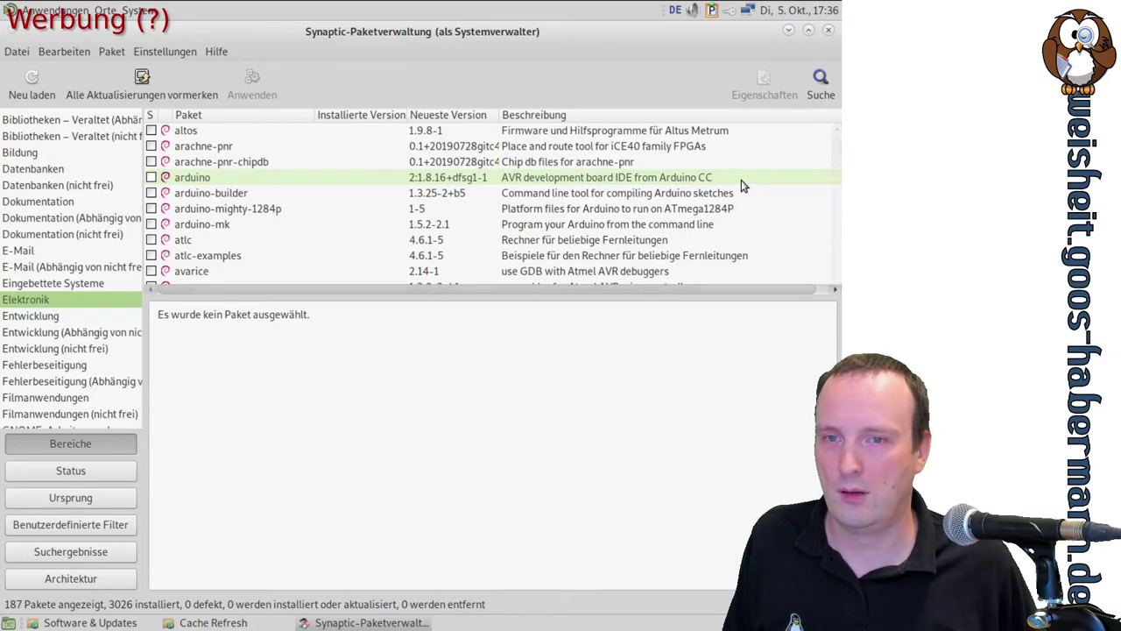
{"action": "scroll", "coordinate": [375, 204], "scroll_direction": "down", "scroll_amount": 1}
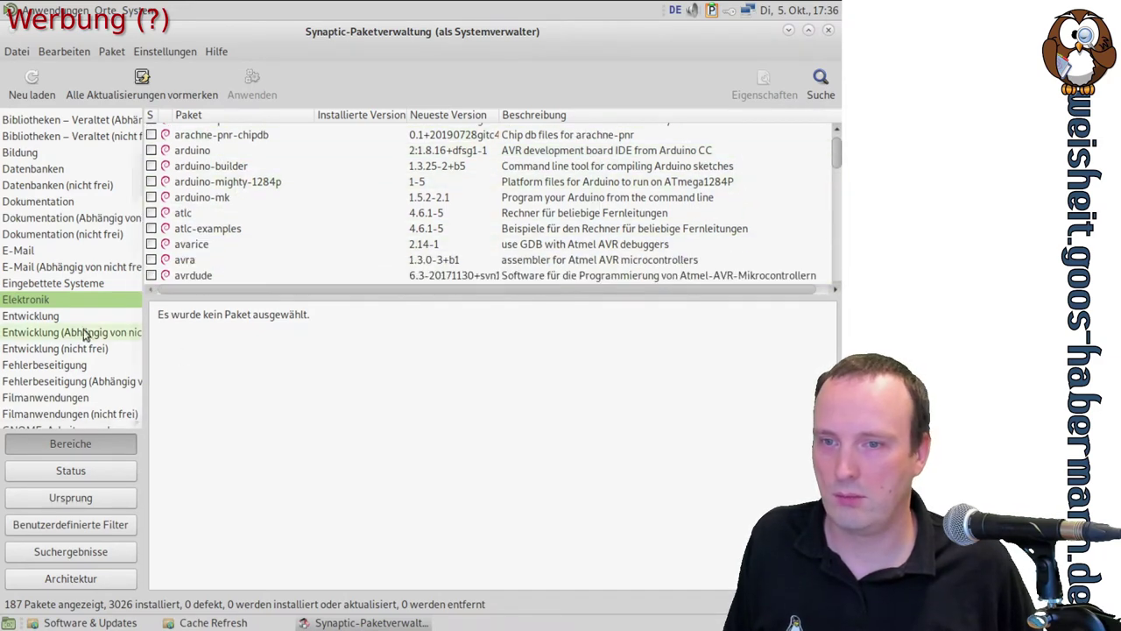
{"action": "left_click", "coordinate": [53, 316]}
{"action": "scroll", "coordinate": [569, 179], "scroll_direction": "down", "scroll_amount": 3}
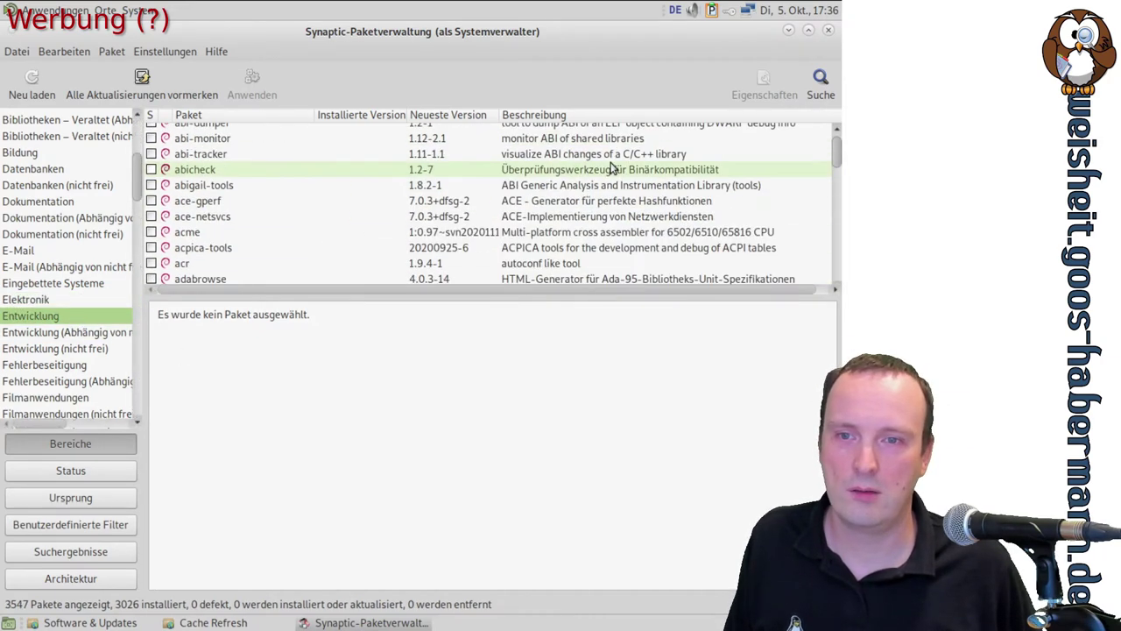
{"action": "scroll", "coordinate": [612, 168], "scroll_direction": "down", "scroll_amount": 2}
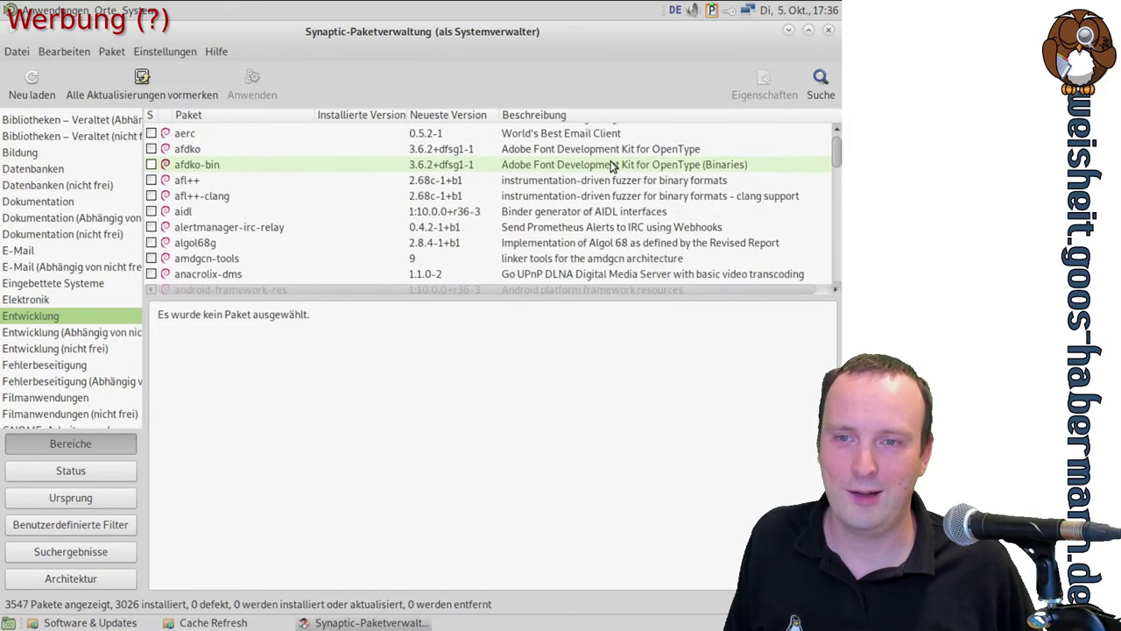
{"action": "scroll", "coordinate": [611, 168], "scroll_direction": "down", "scroll_amount": 4}
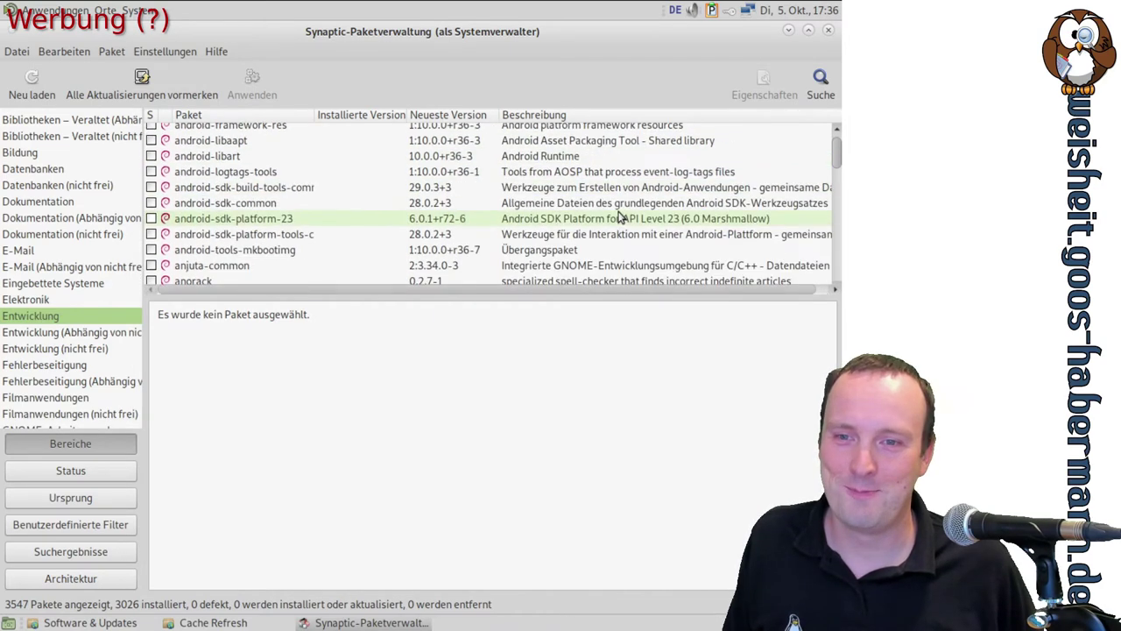
{"action": "scroll", "coordinate": [525, 217], "scroll_direction": "up", "scroll_amount": 2}
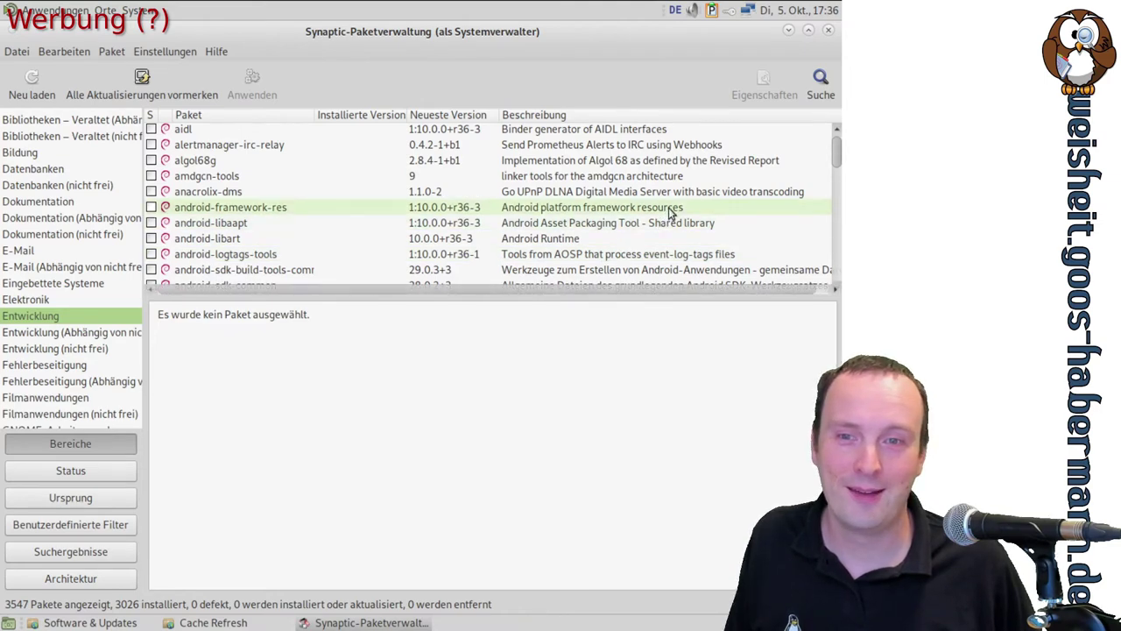
{"action": "scroll", "coordinate": [670, 212], "scroll_direction": "down", "scroll_amount": 6}
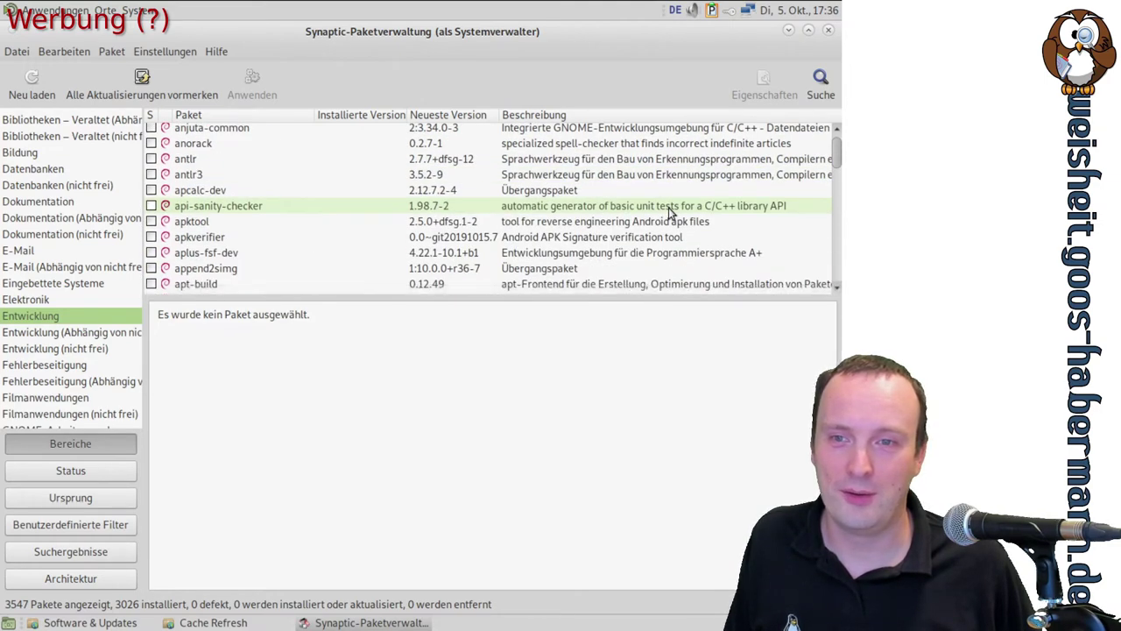
{"action": "scroll", "coordinate": [670, 212], "scroll_direction": "down", "scroll_amount": 7}
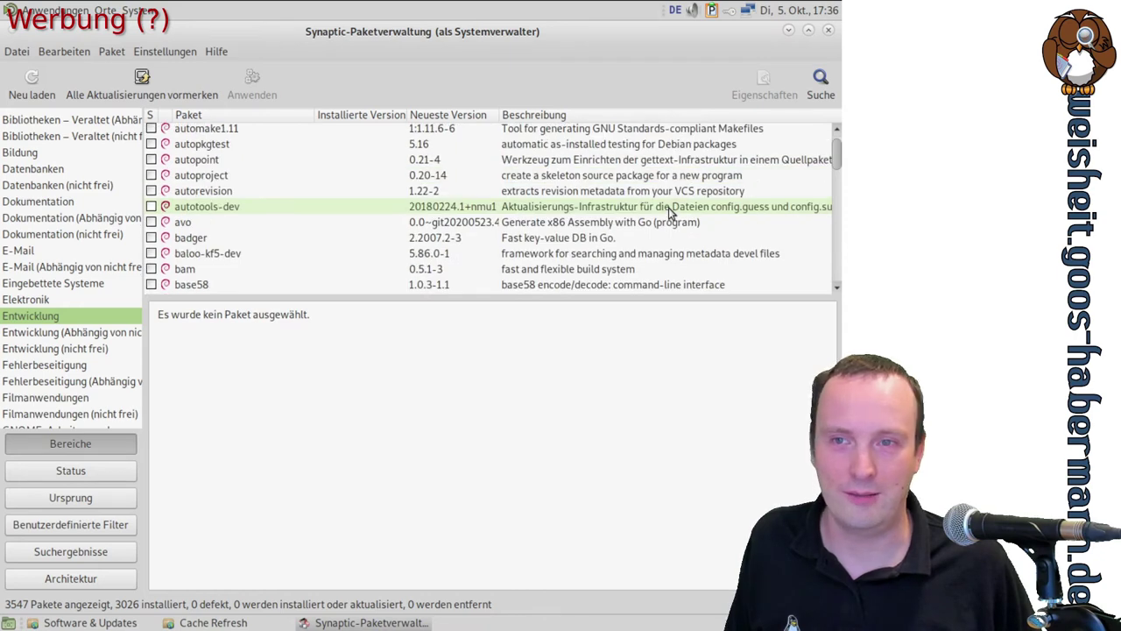
Search Synaptic for 'kdenlive' and select the kdenlive package to show its description
{"action": "left_click", "coordinate": [821, 83]}
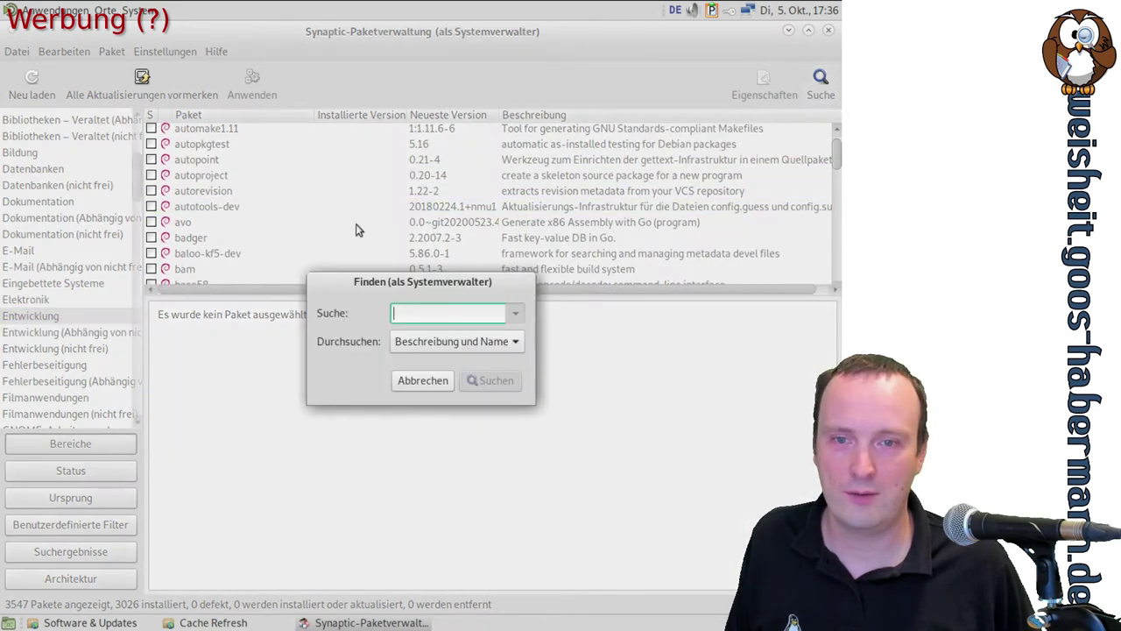
{"action": "type", "text": "kden"}
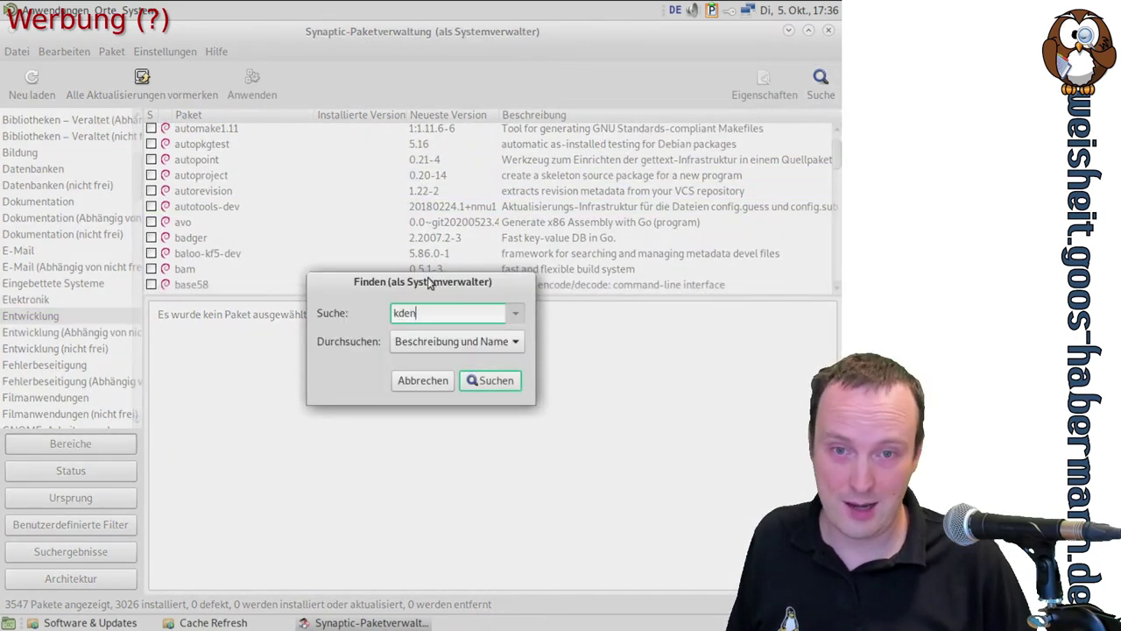
{"action": "type", "text": "live"}
{"action": "key", "text": "Return"}
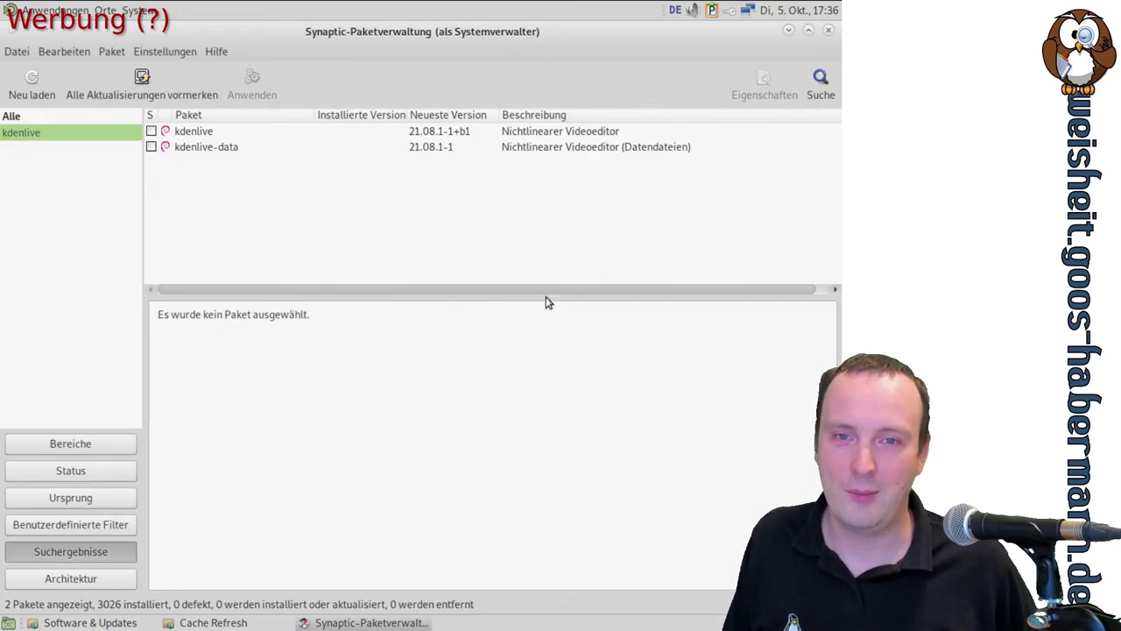
{"action": "left_click", "coordinate": [515, 132]}
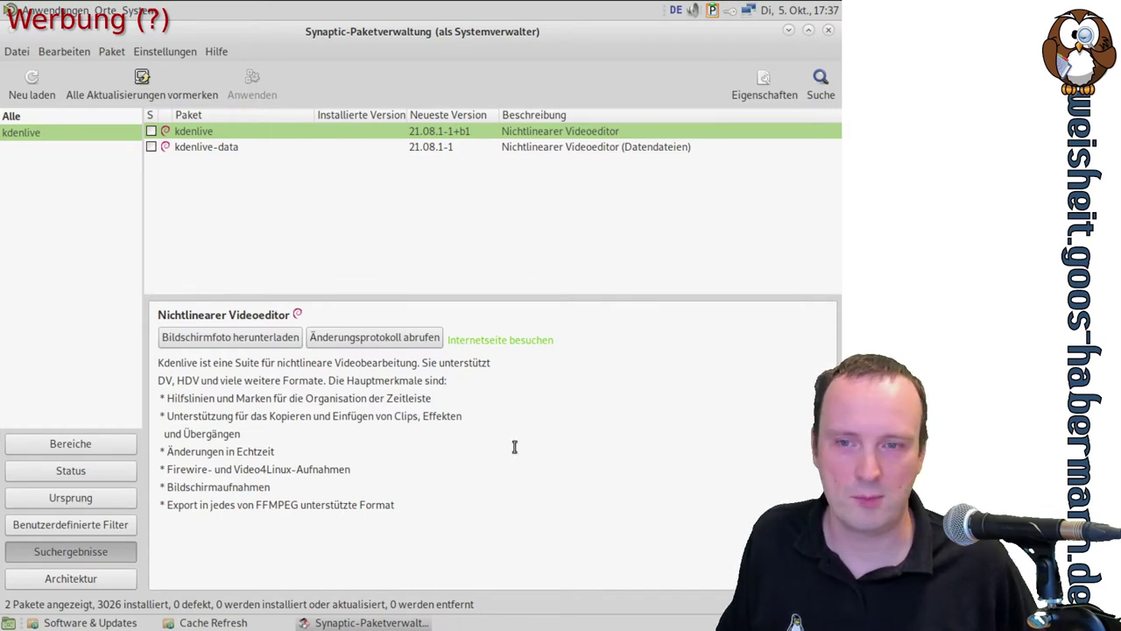
Download and view the kdenlive screenshot maximized, then close it and Synaptic
{"action": "left_click", "coordinate": [244, 337]}
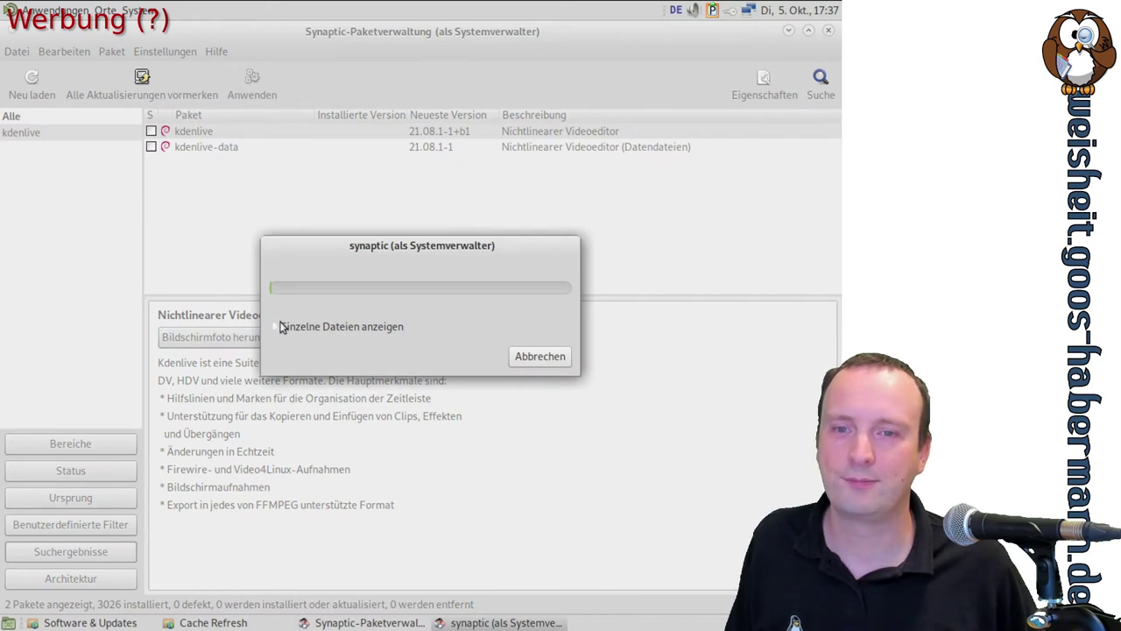
{"action": "left_click", "coordinate": [279, 326]}
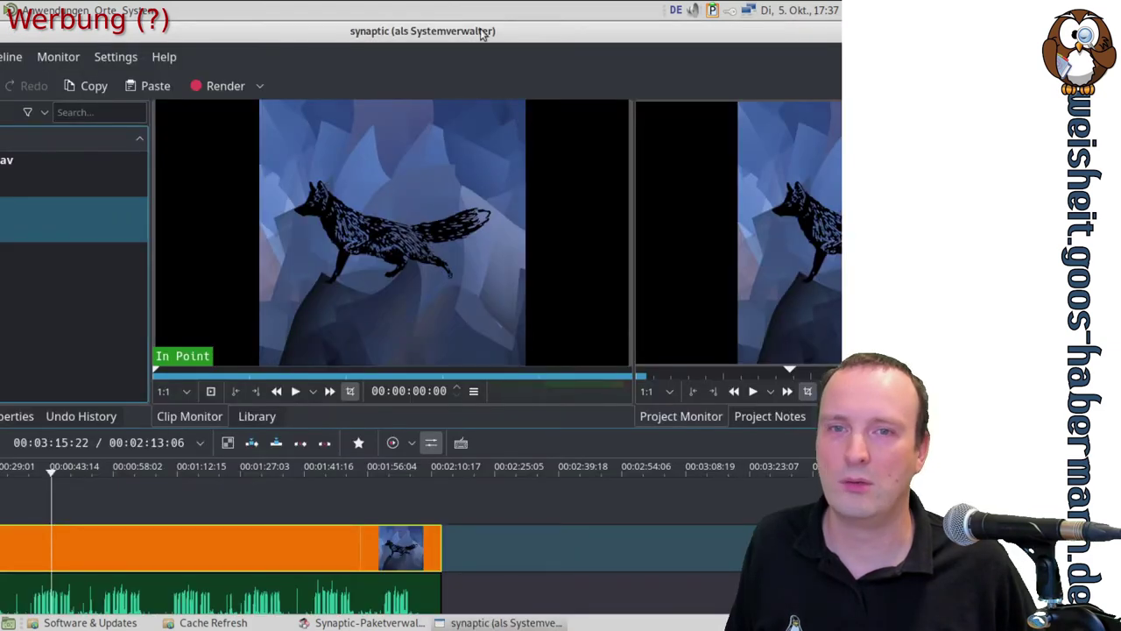
{"action": "left_click_drag", "start_coordinate": [481, 34], "coordinate": [339, 83]}
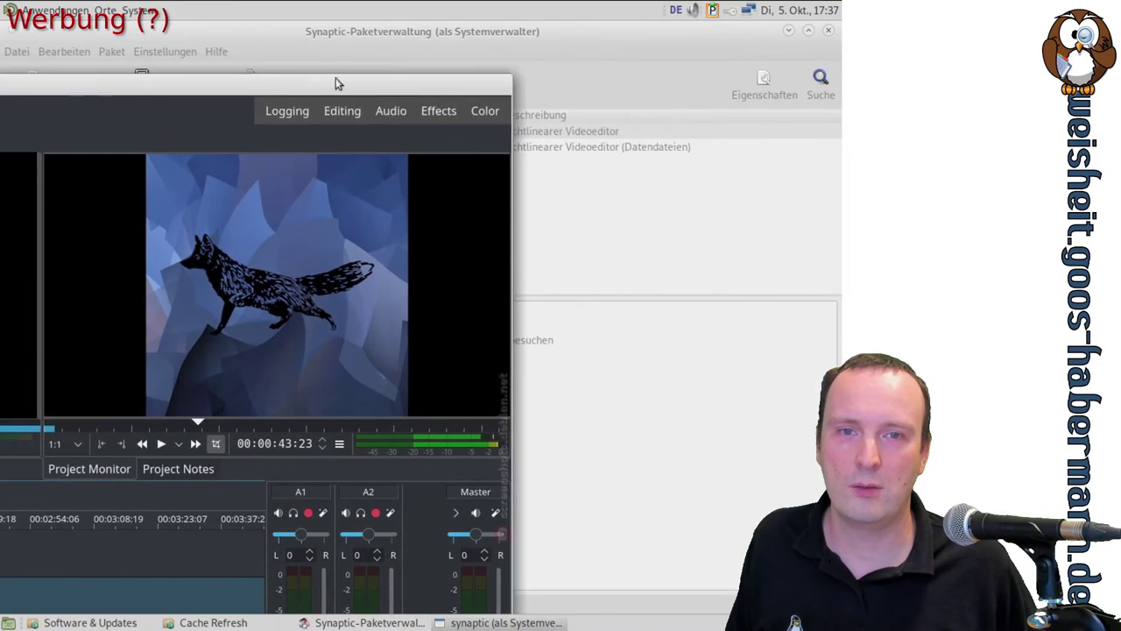
{"action": "double_click", "coordinate": [406, 82]}
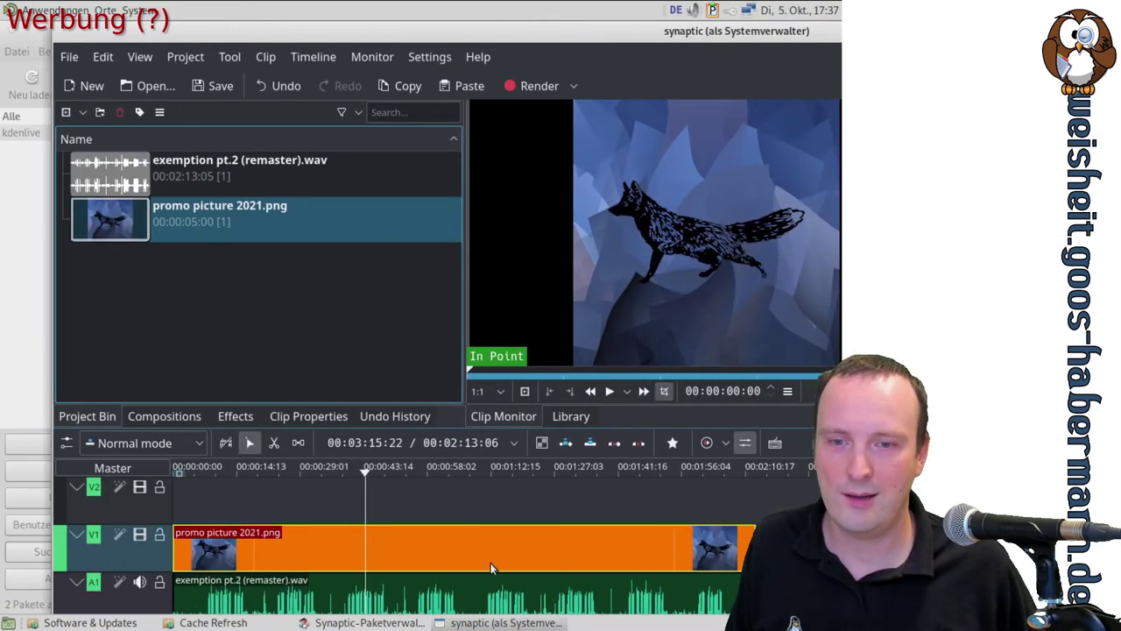
{"action": "left_click_drag", "start_coordinate": [222, 35], "coordinate": [219, 170]}
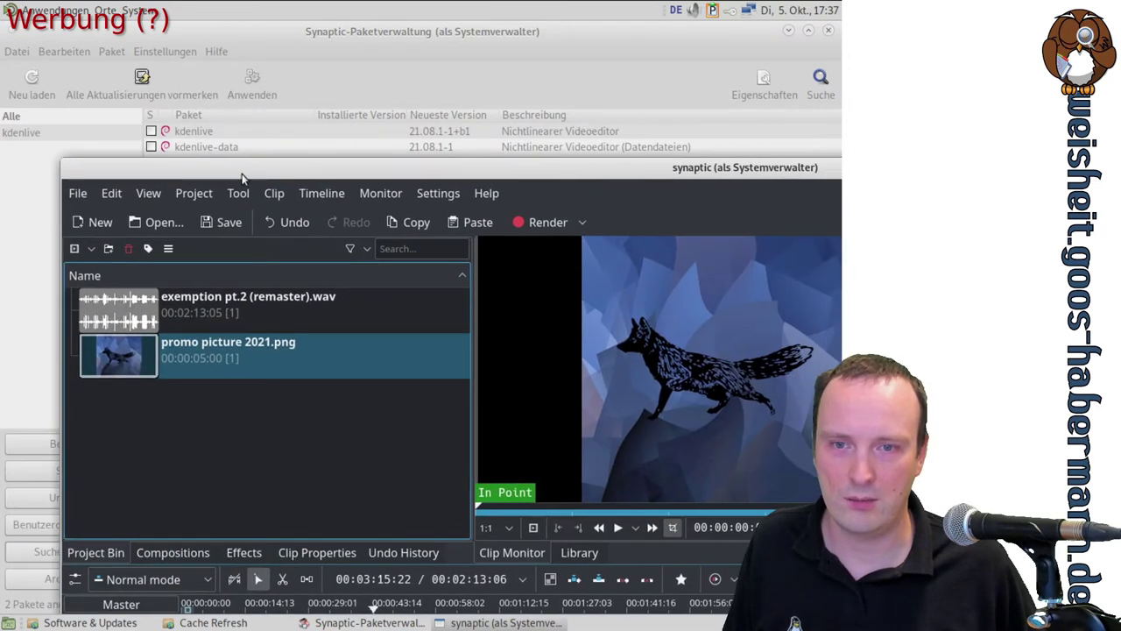
{"action": "key", "text": "ctrl+q"}
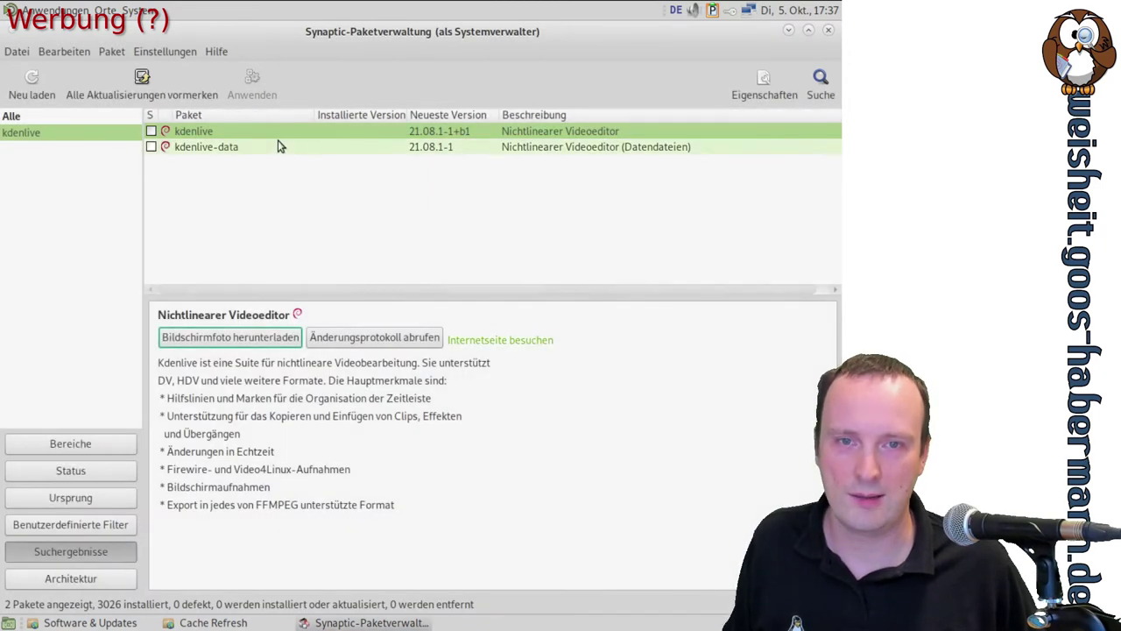
{"action": "left_click", "coordinate": [828, 32]}
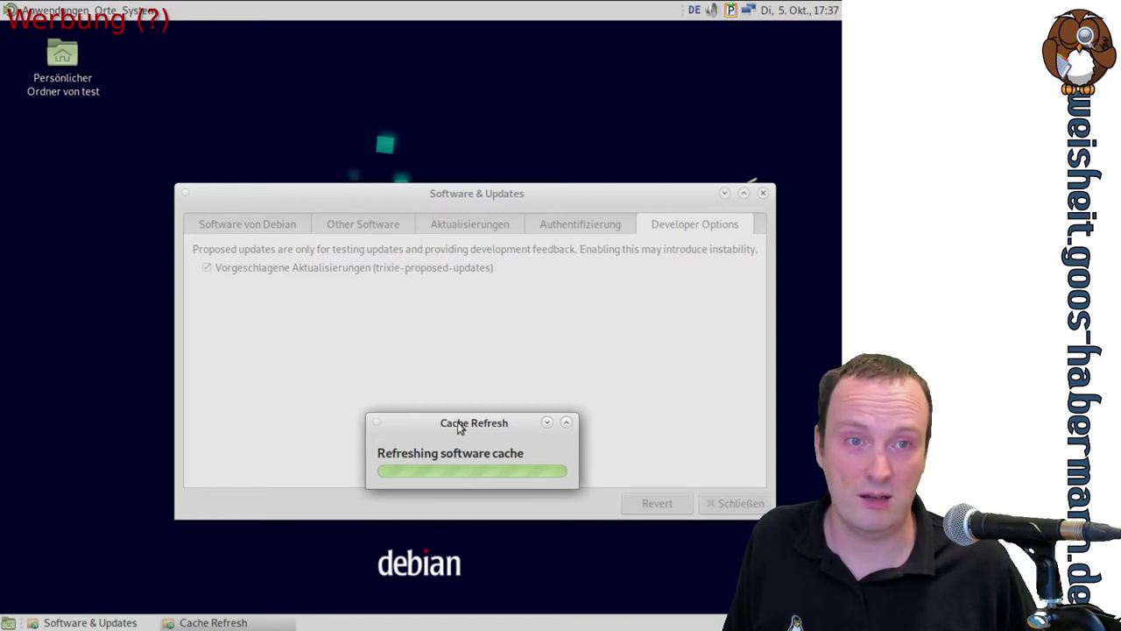
Browse the Grafik and Ton & Video menus, then list the Systemwerkzeuge programs
{"action": "left_click", "coordinate": [730, 11]}
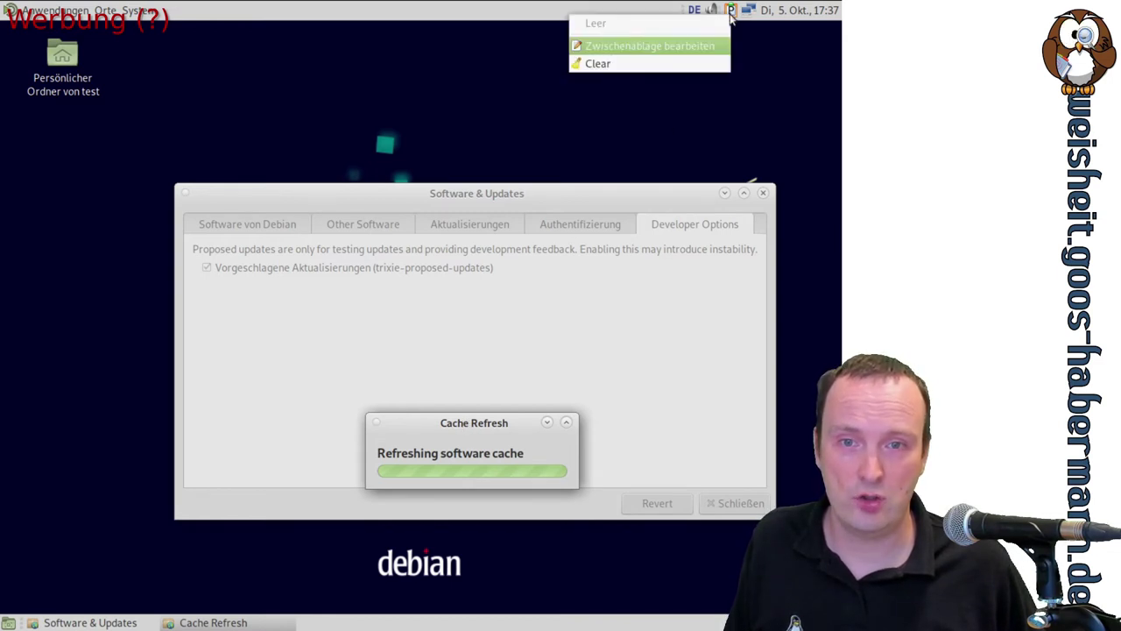
{"action": "left_click", "coordinate": [731, 13]}
{"action": "left_click", "coordinate": [136, 12]}
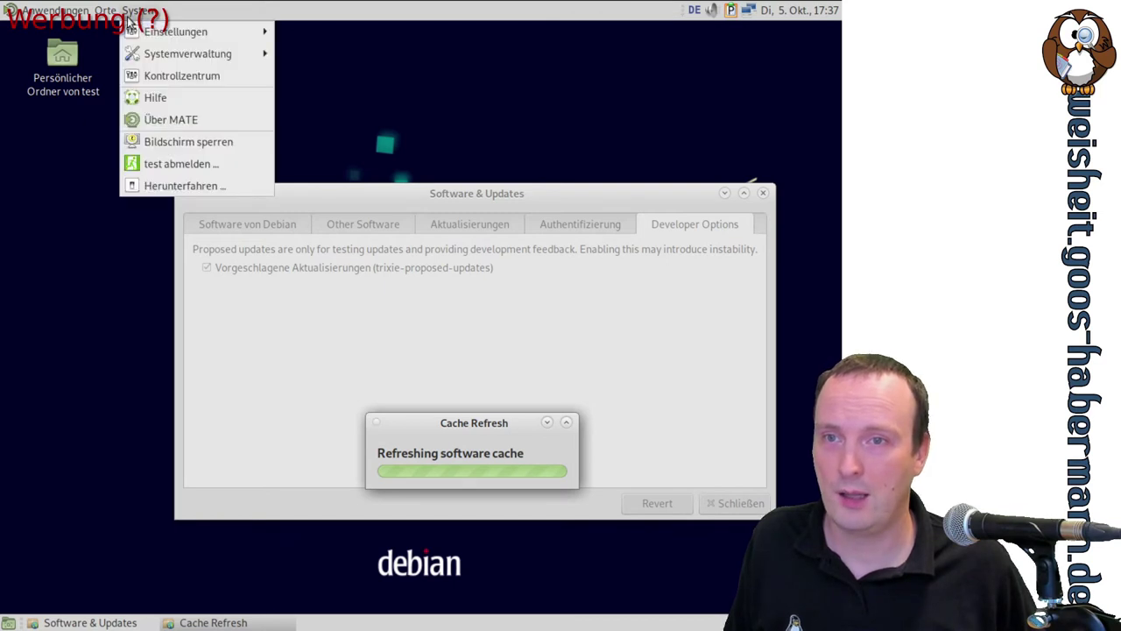
{"action": "mouse_move", "coordinate": [79, 12]}
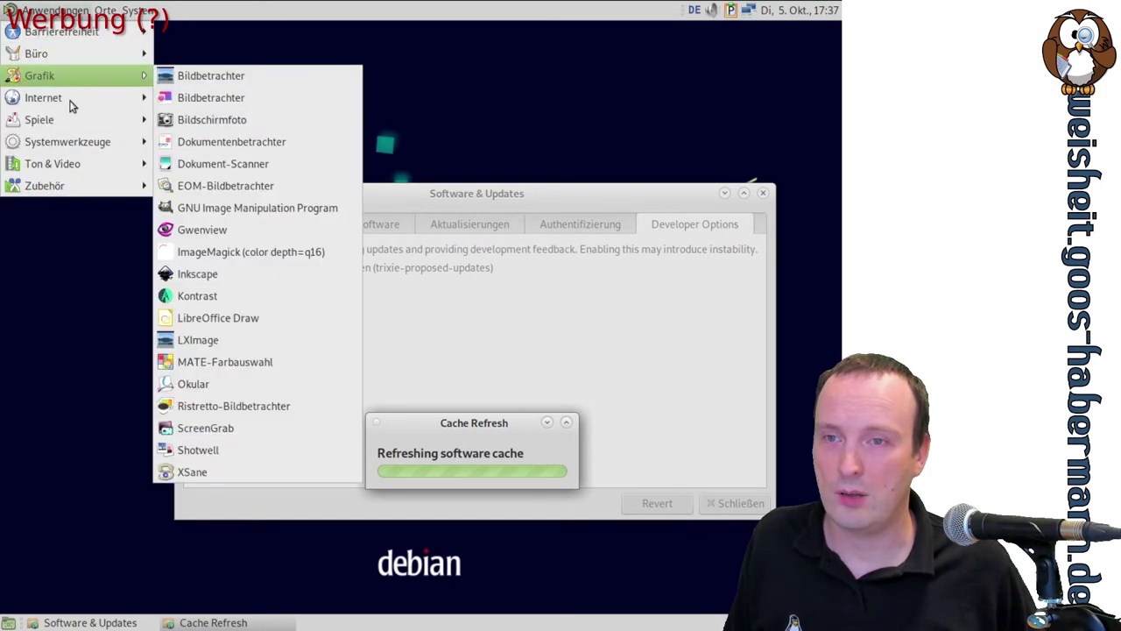
{"action": "mouse_move", "coordinate": [53, 120]}
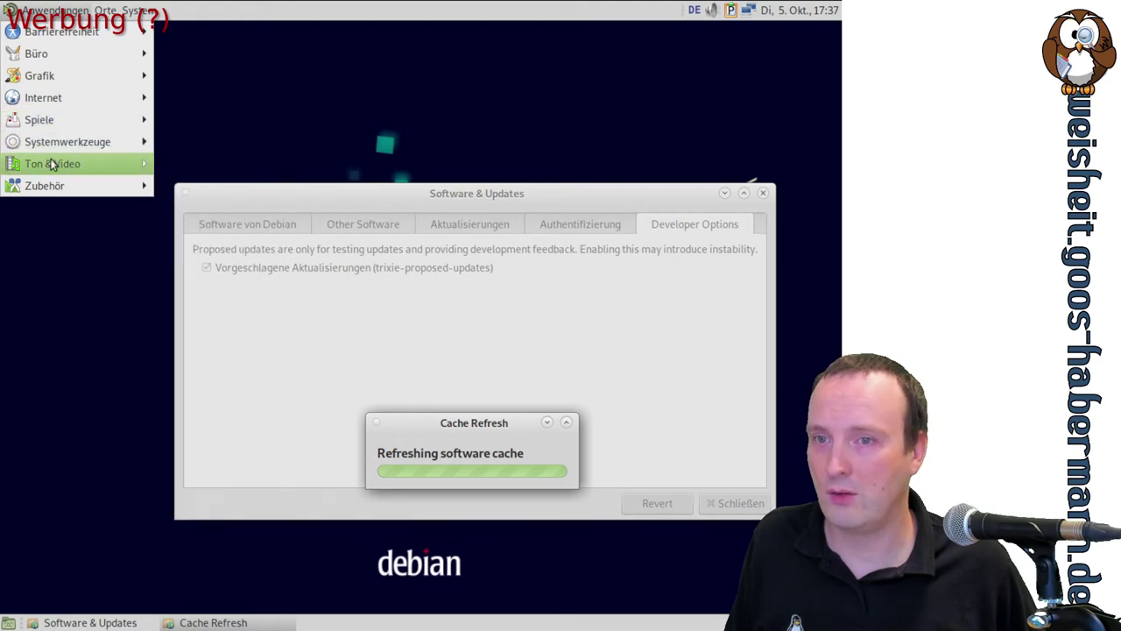
{"action": "mouse_move", "coordinate": [52, 165]}
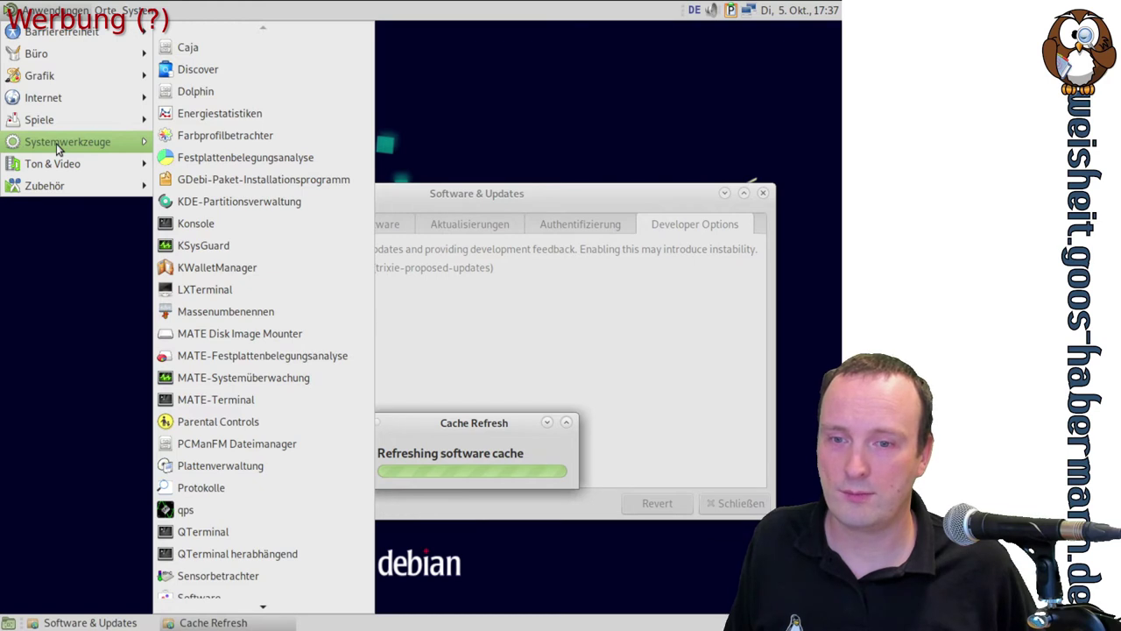
{"action": "scroll", "coordinate": [279, 429], "scroll_direction": "down", "scroll_amount": 4}
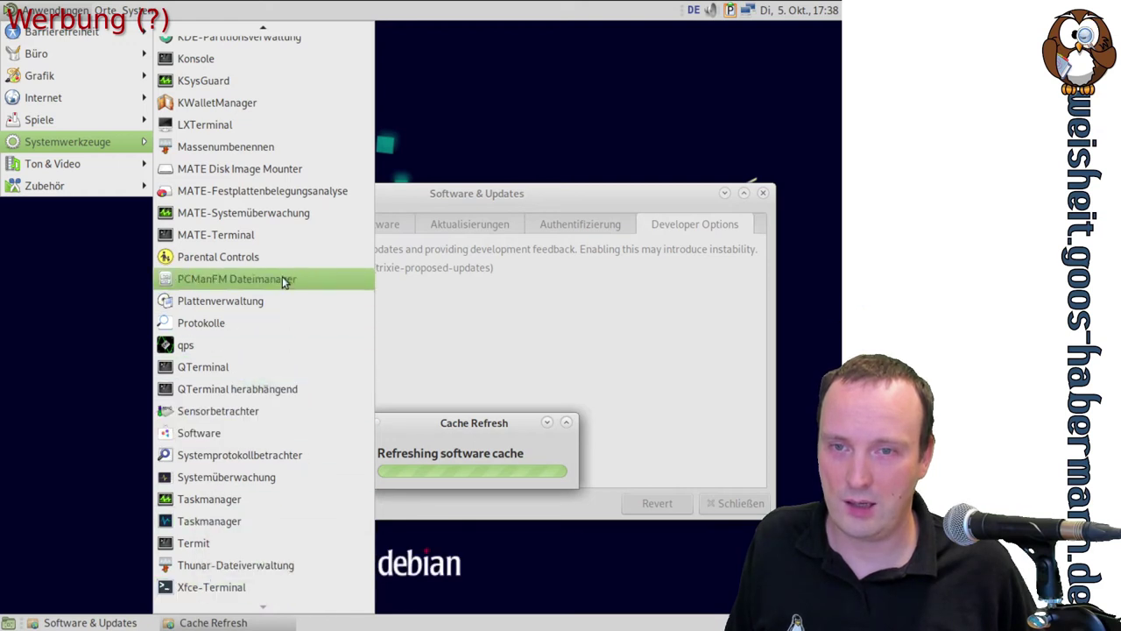
Launch MATE-Terminal and copy the host part of the prompt, checking the Parcellite history
{"action": "left_click", "coordinate": [237, 237]}
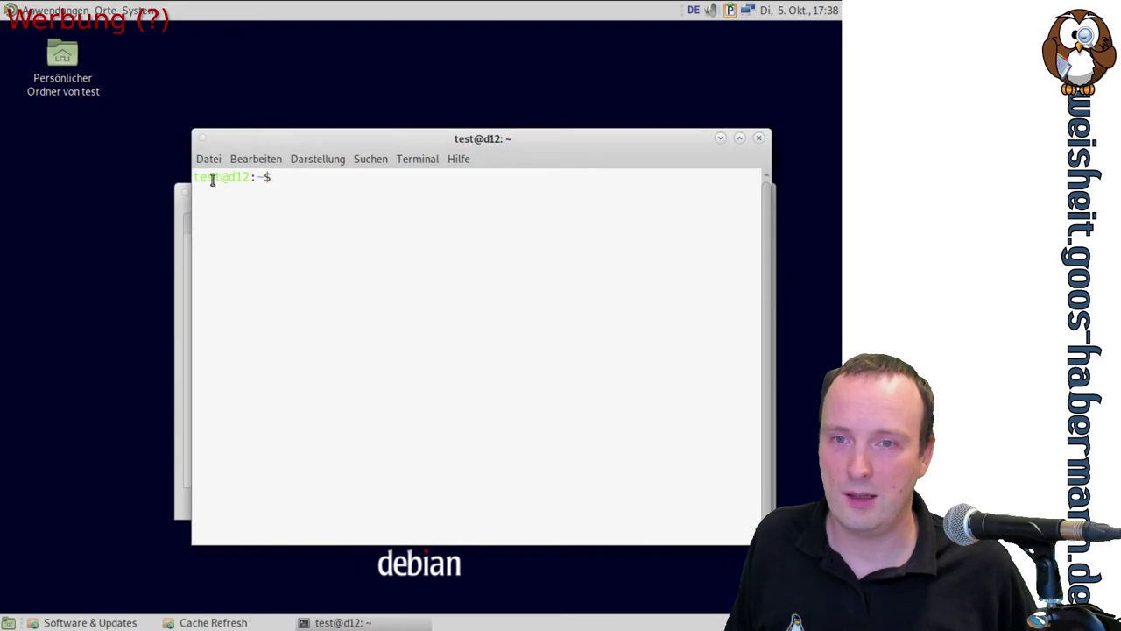
{"action": "left_click_drag", "start_coordinate": [213, 177], "coordinate": [249, 178]}
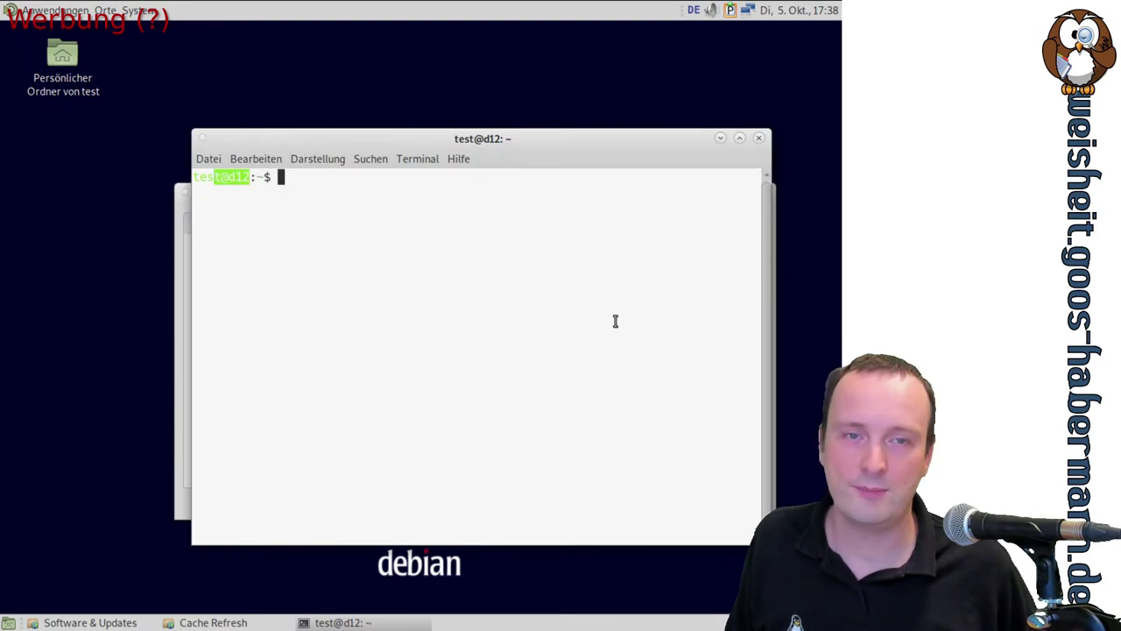
{"action": "left_click", "coordinate": [732, 9]}
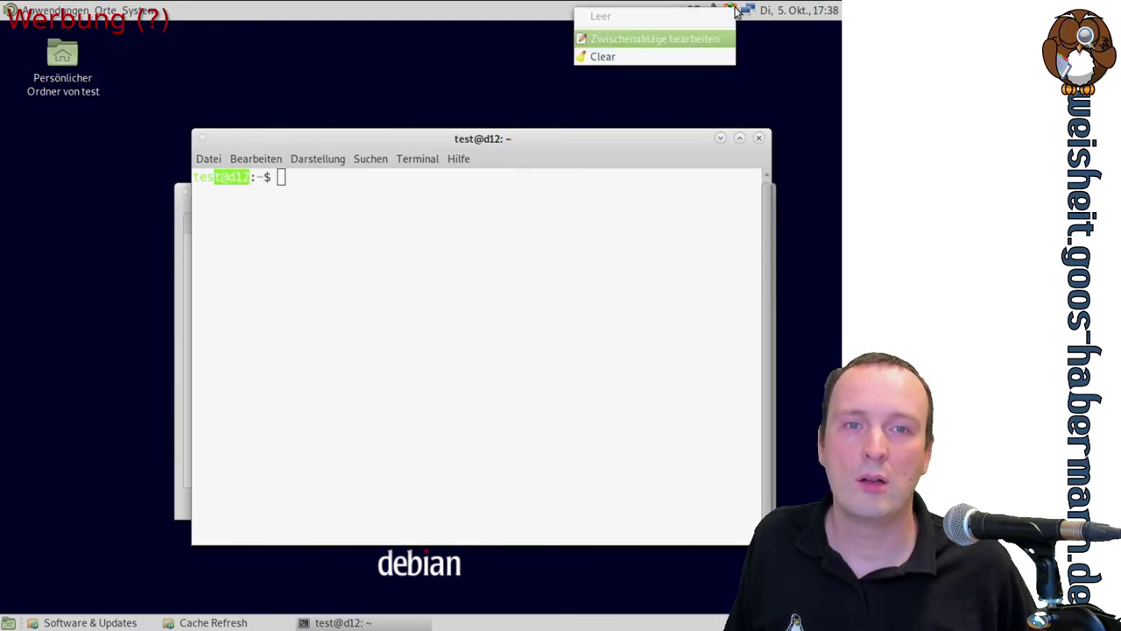
{"action": "left_click", "coordinate": [236, 178]}
{"action": "right_click", "coordinate": [239, 178]}
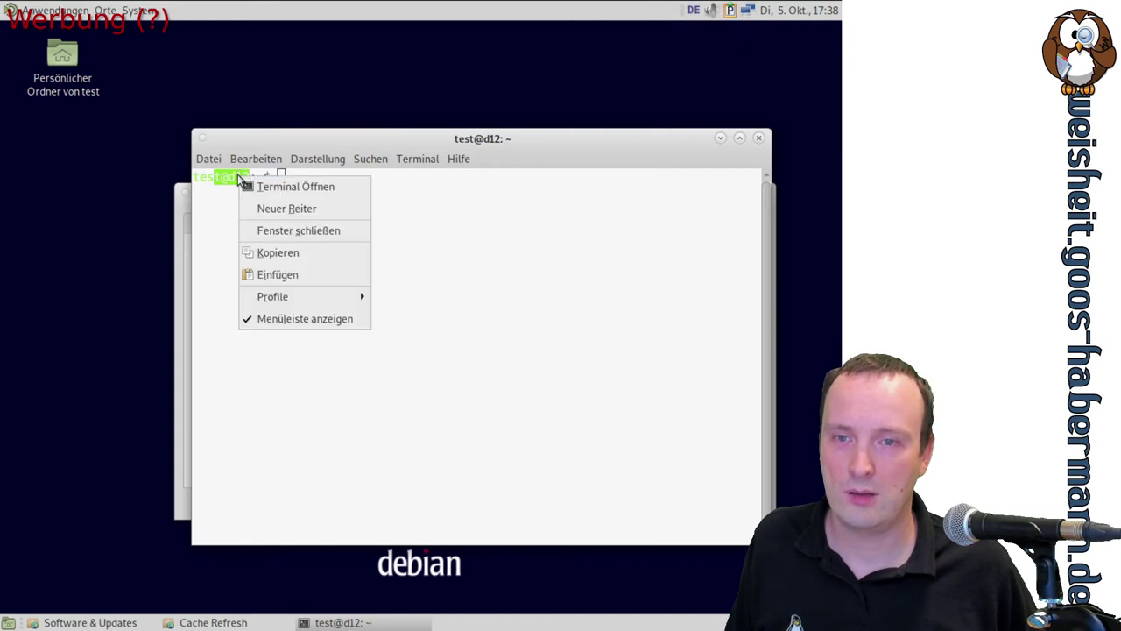
{"action": "left_click", "coordinate": [309, 252]}
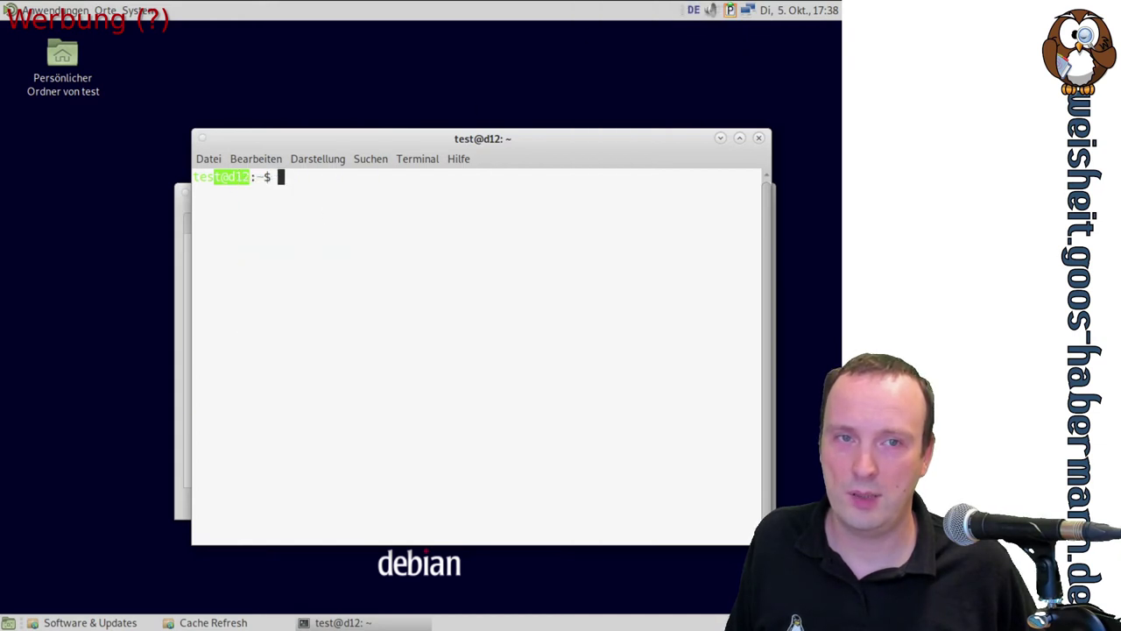
{"action": "left_click", "coordinate": [733, 10]}
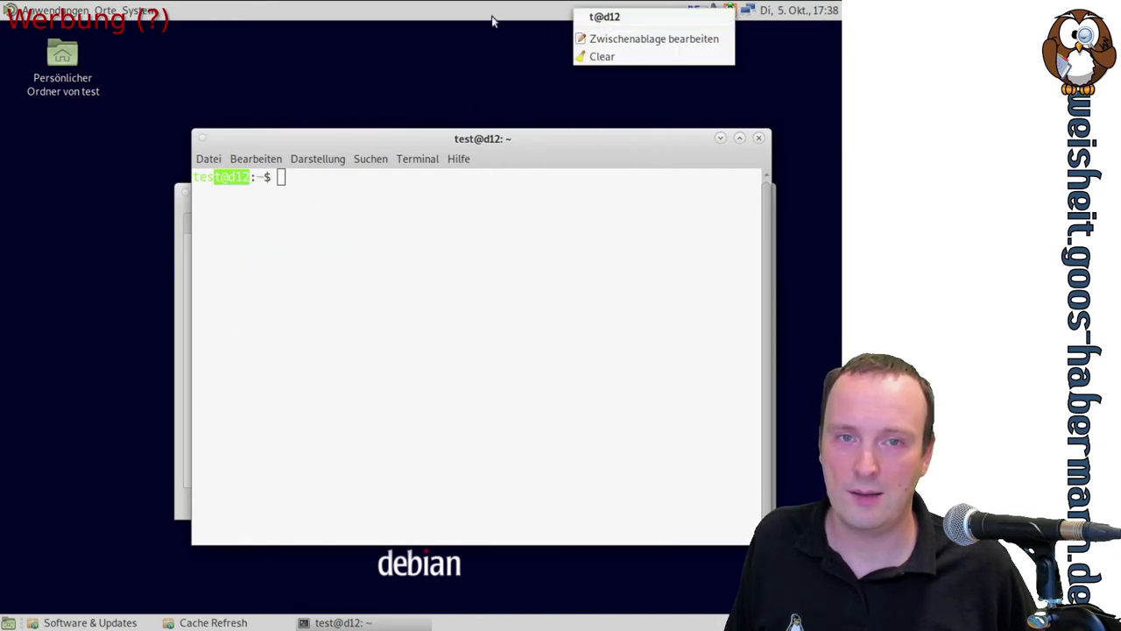
{"action": "left_click", "coordinate": [305, 215]}
Type and copy 'asdasdsa', then make t@d12 the current clipboard history entry
{"action": "type", "text": "asdasdsa"}
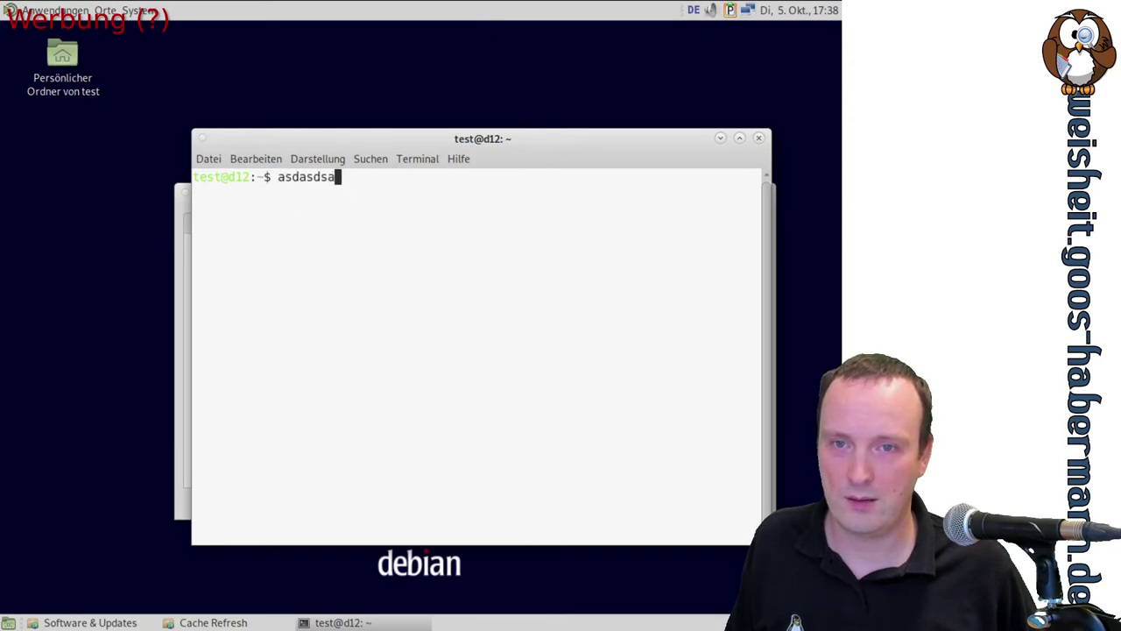
{"action": "double_click", "coordinate": [308, 176]}
{"action": "right_click", "coordinate": [310, 175]}
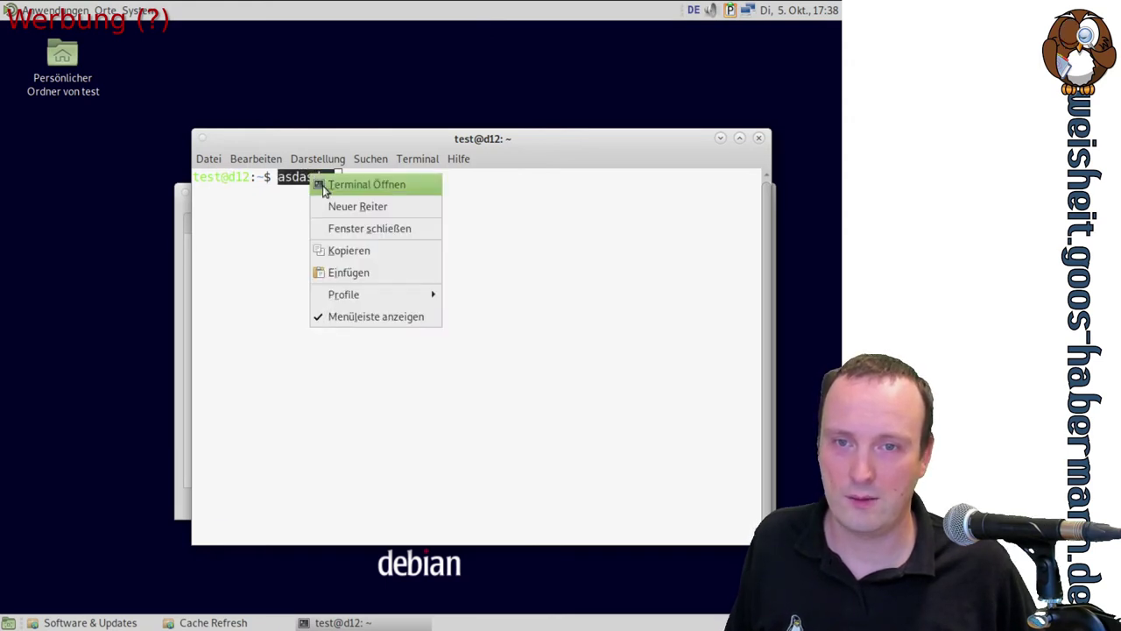
{"action": "left_click", "coordinate": [362, 246]}
{"action": "left_click", "coordinate": [733, 9]}
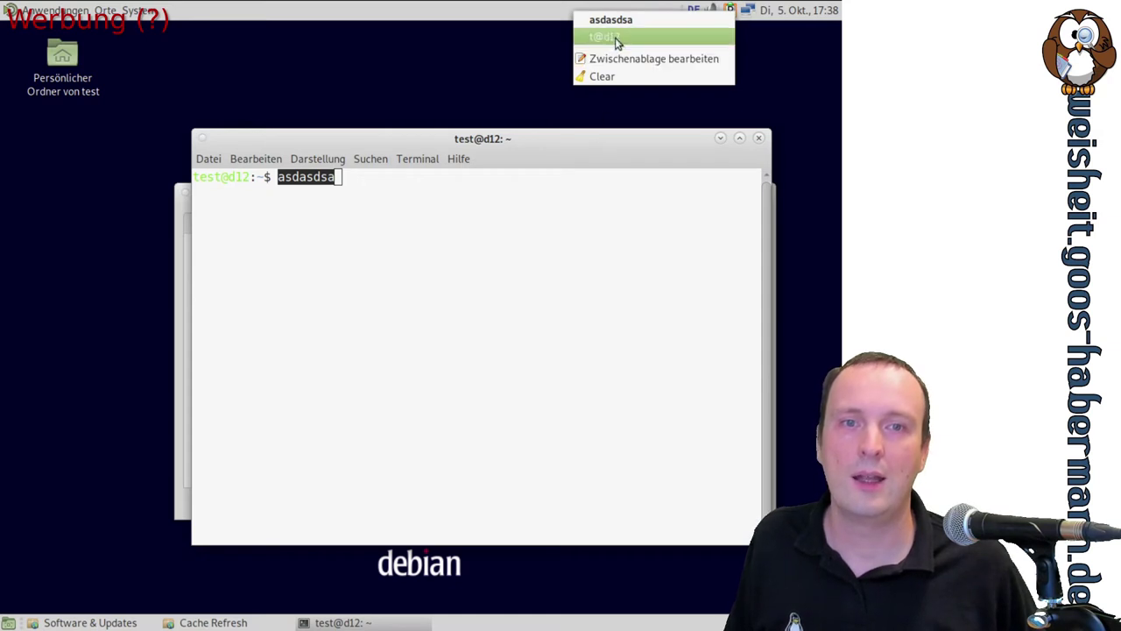
{"action": "left_click", "coordinate": [611, 35]}
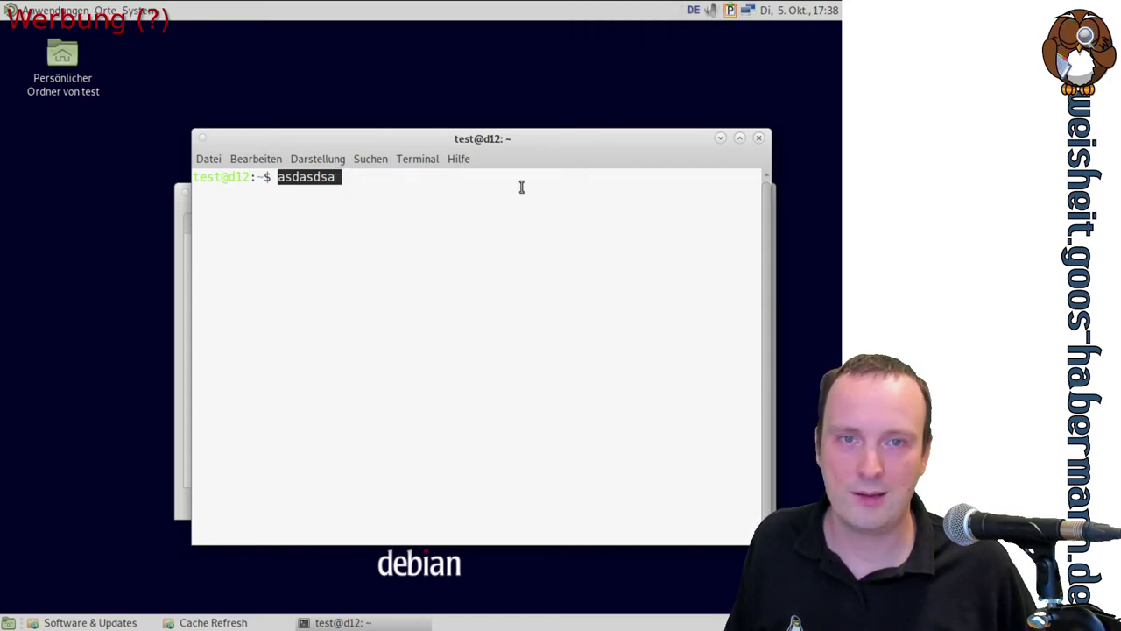
Erase asdasdsa, then paste and delete clipboard text via Ctrl+Shift+V and context-menu Einfügen
{"action": "left_click", "coordinate": [447, 239]}
{"action": "key", "text": "BackSpace"}
{"action": "key", "text": "BackSpace"}
{"action": "key", "text": "BackSpace"}
{"action": "key", "text": "BackSpace"}
{"action": "key", "text": "BackSpace"}
{"action": "key", "text": "BackSpace"}
{"action": "key", "text": "BackSpace"}
{"action": "key", "text": "BackSpace"}
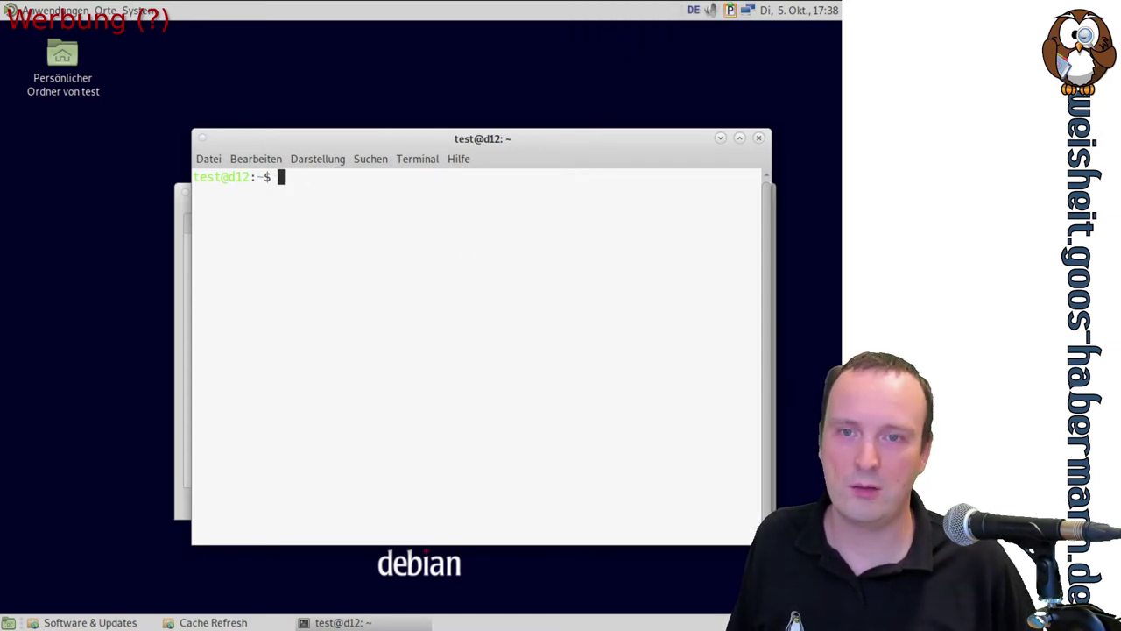
{"action": "key", "text": "ctrl+shift+v"}
{"action": "key", "text": "BackSpace"}
{"action": "key", "text": "BackSpace"}
{"action": "key", "text": "BackSpace"}
{"action": "key", "text": "BackSpace"}
{"action": "key", "text": "BackSpace"}
{"action": "key", "text": "BackSpace"}
{"action": "key", "text": "BackSpace"}
{"action": "key", "text": "BackSpace"}
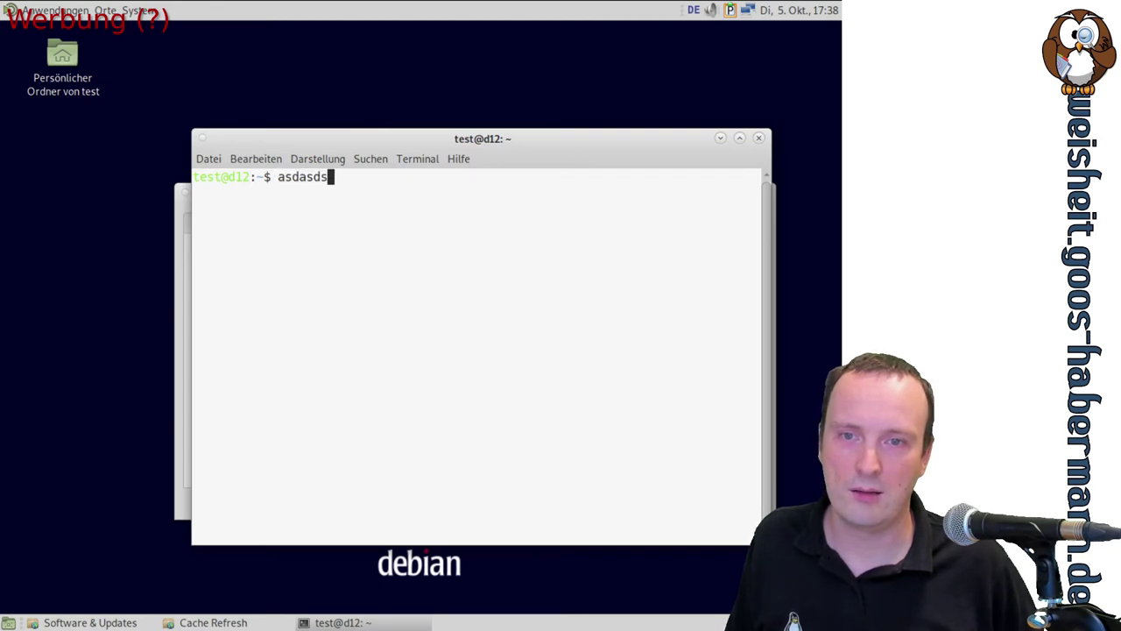
{"action": "left_click", "coordinate": [729, 10]}
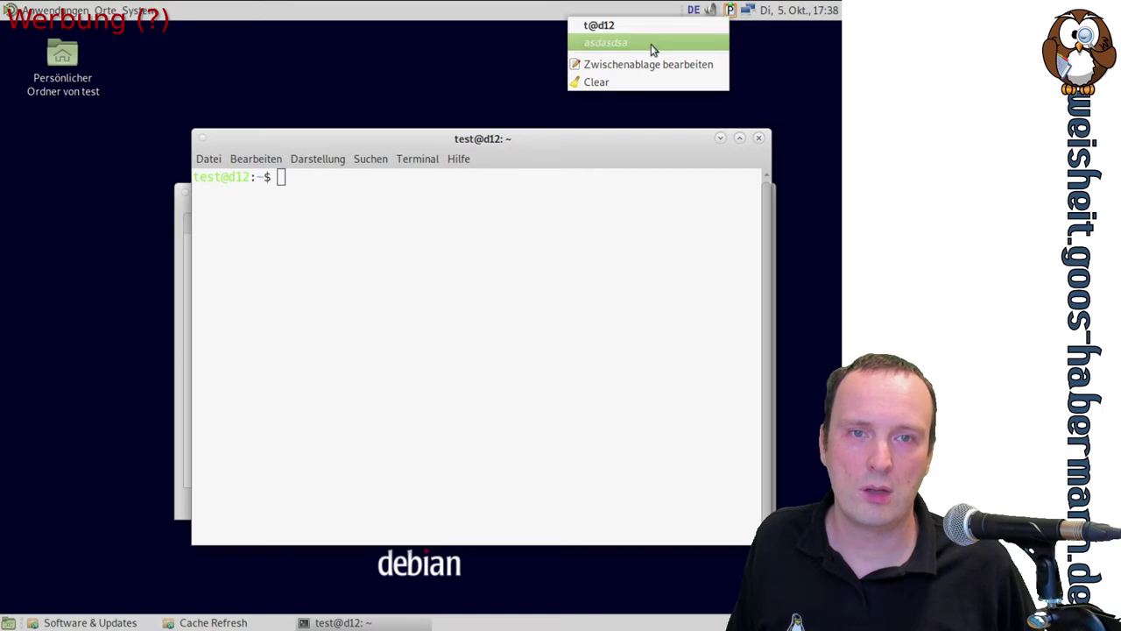
{"action": "left_click", "coordinate": [442, 218]}
{"action": "right_click", "coordinate": [442, 218]}
{"action": "left_click", "coordinate": [546, 314]}
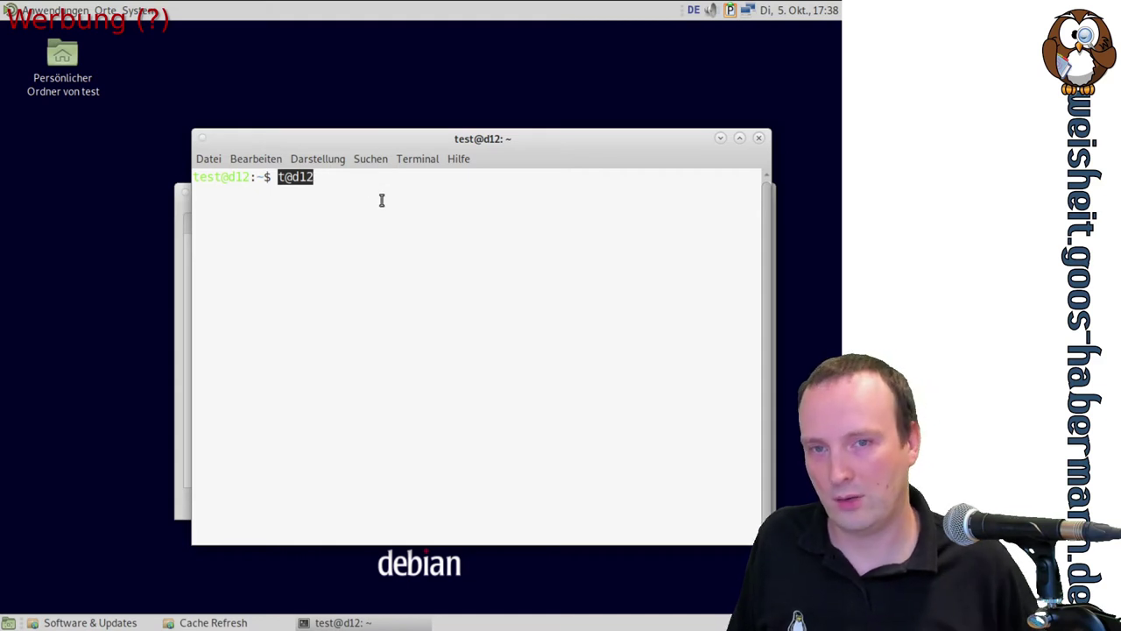
{"action": "key", "text": "BackSpace"}
{"action": "key", "text": "BackSpace"}
{"action": "key", "text": "BackSpace"}
{"action": "key", "text": "BackSpace"}
{"action": "key", "text": "BackSpace"}
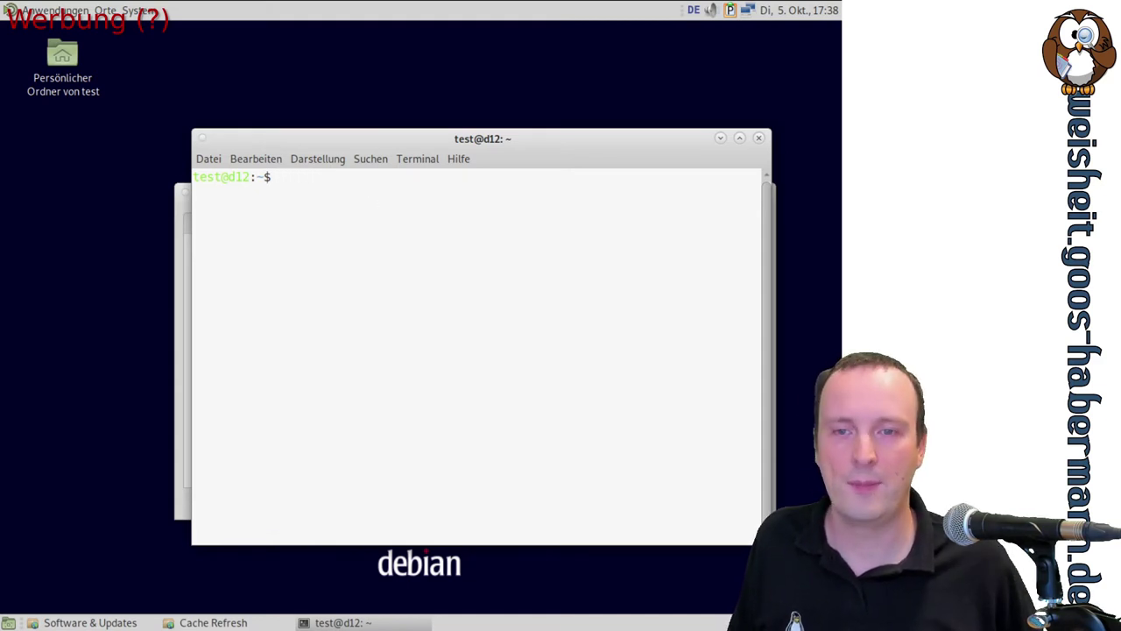
Paste asdasdsa with Ctrl+Shift+V after a context-menu attempt, then erase it
{"action": "right_click", "coordinate": [336, 217]}
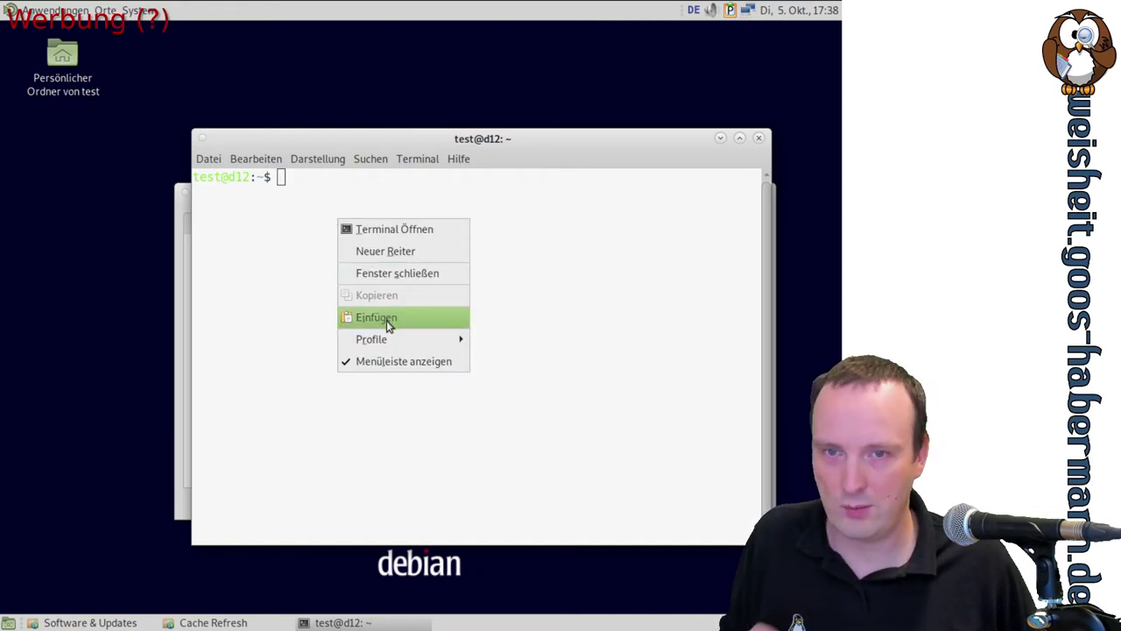
{"action": "left_click", "coordinate": [298, 246]}
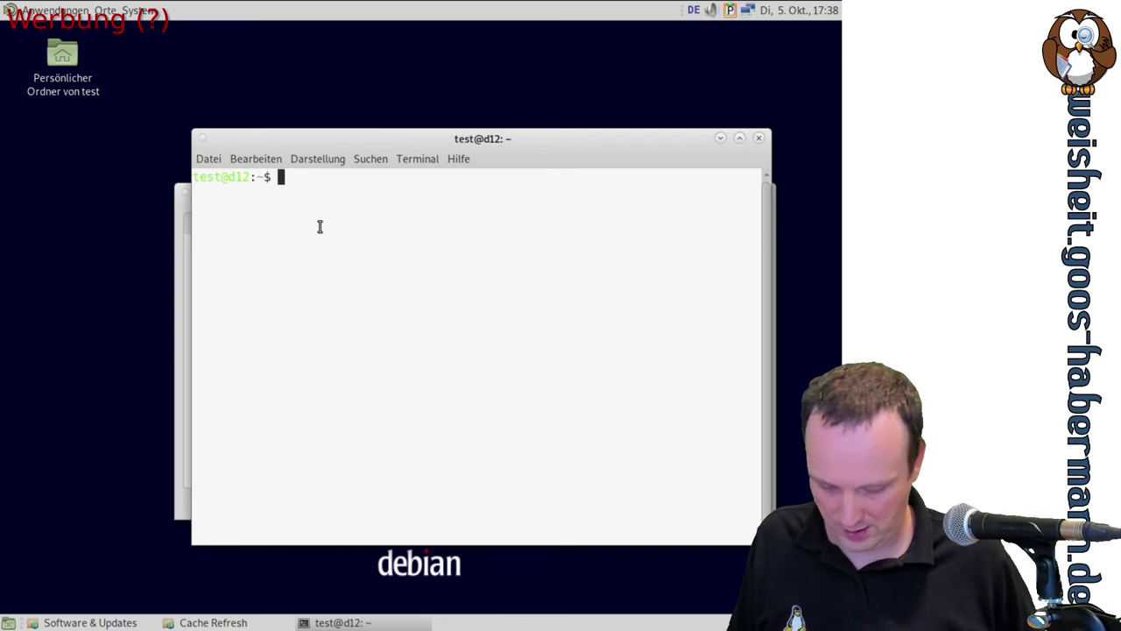
{"action": "key", "text": "ctrl+shift+v"}
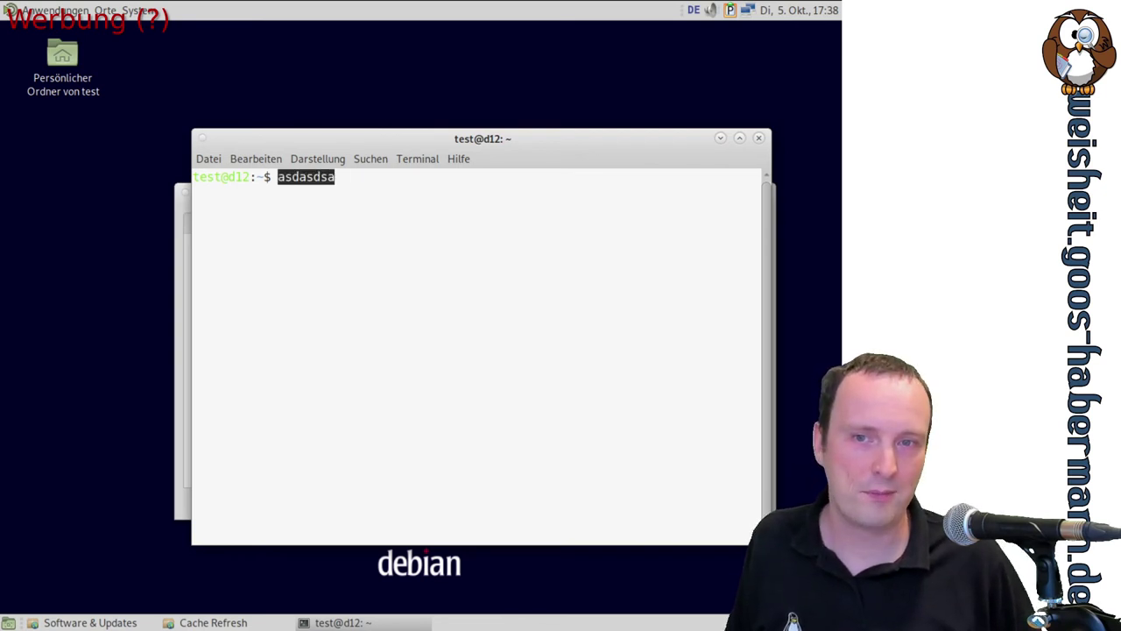
{"action": "key", "text": "BackSpace"}
{"action": "key", "text": "BackSpace"}
{"action": "key", "text": "BackSpace"}
{"action": "key", "text": "BackSpace"}
{"action": "key", "text": "BackSpace"}
{"action": "key", "text": "BackSpace"}
{"action": "key", "text": "BackSpace"}
{"action": "key", "text": "BackSpace"}
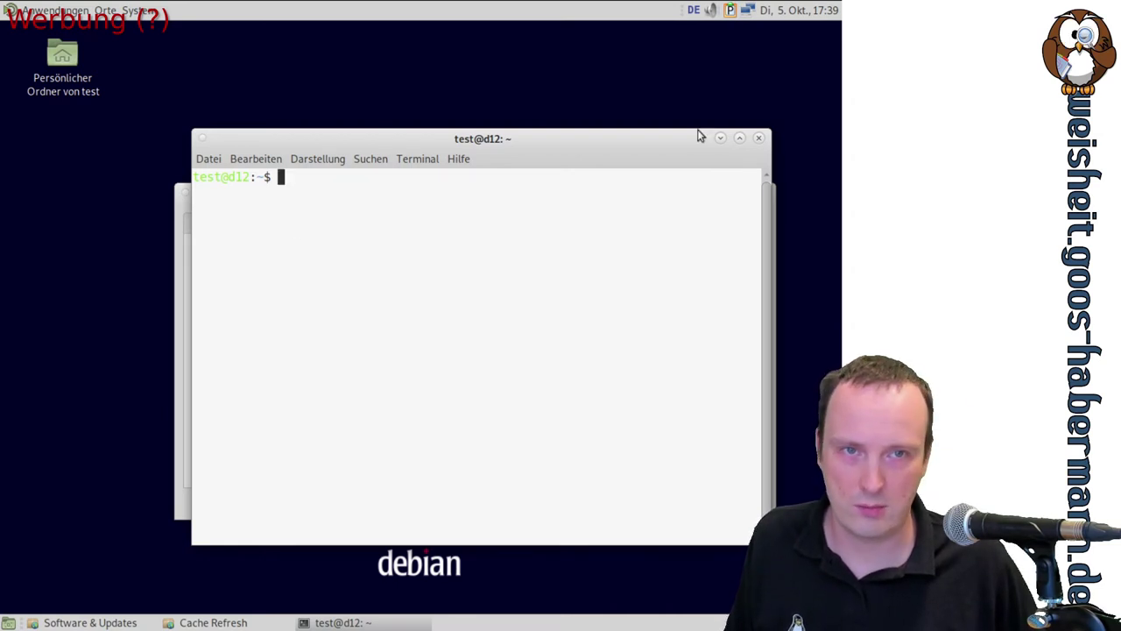
Close the terminal and move the Cache Refresh dialog up and left
{"action": "left_click", "coordinate": [758, 139]}
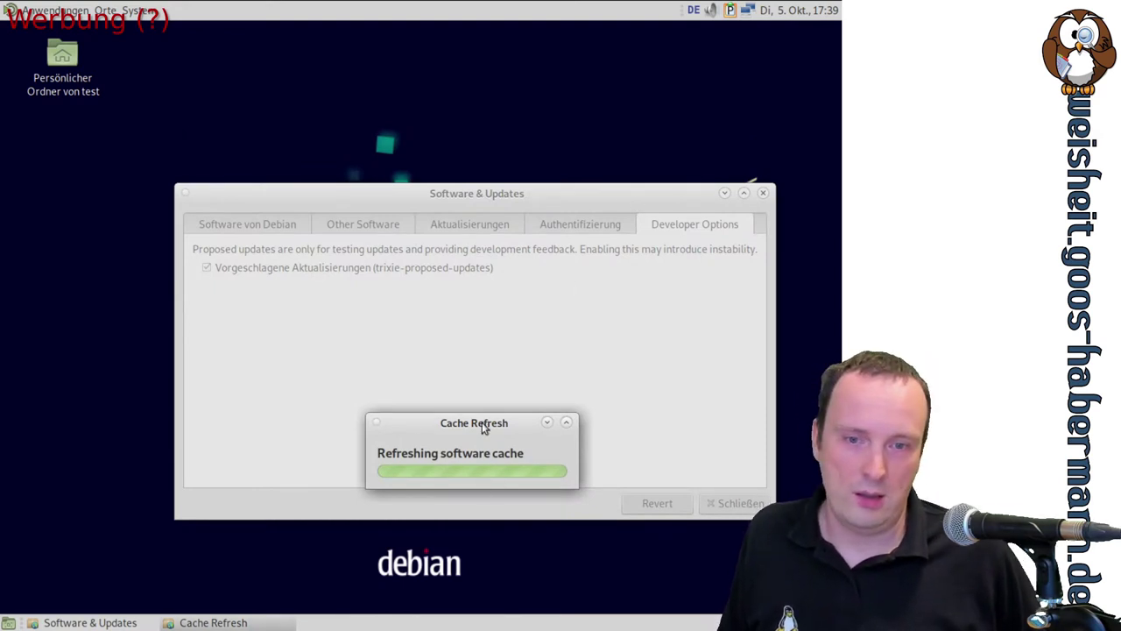
{"action": "left_click_drag", "start_coordinate": [426, 374], "coordinate": [365, 324]}
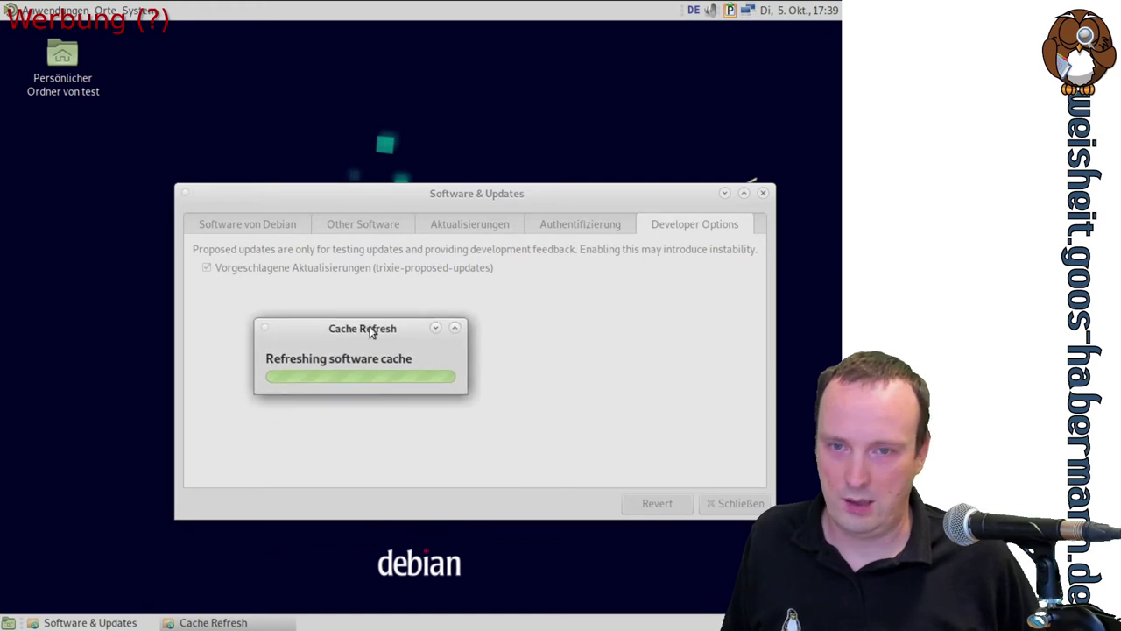
{"action": "left_click", "coordinate": [114, 621]}
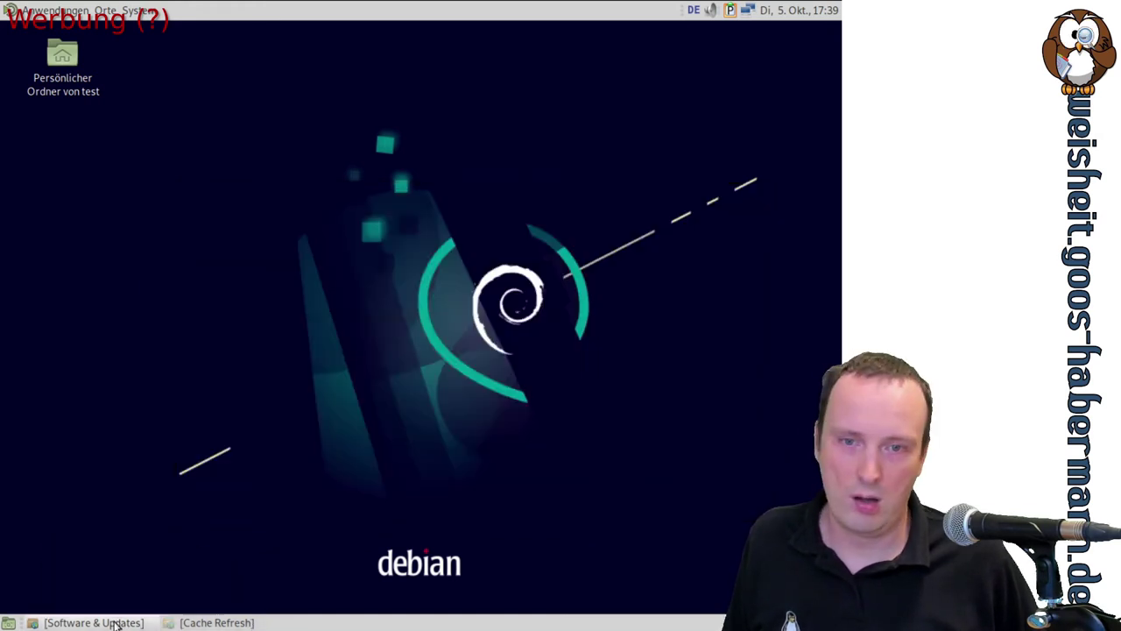
{"action": "left_click", "coordinate": [113, 622]}
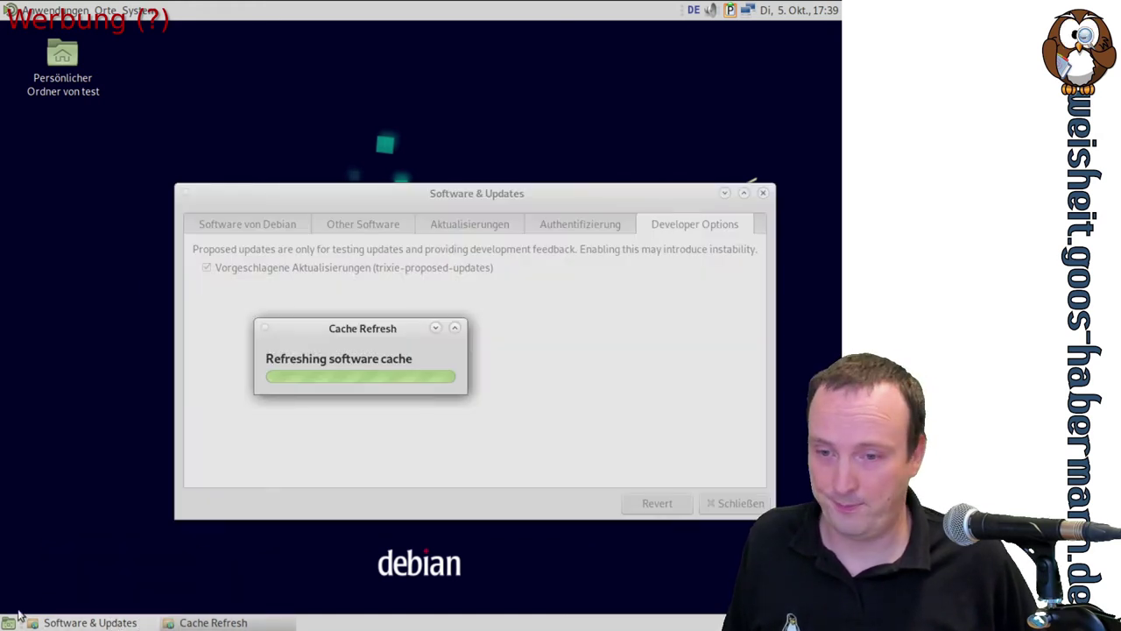
Open the Anwendungen menu and show the Zubehör submenu
{"action": "left_click", "coordinate": [54, 11]}
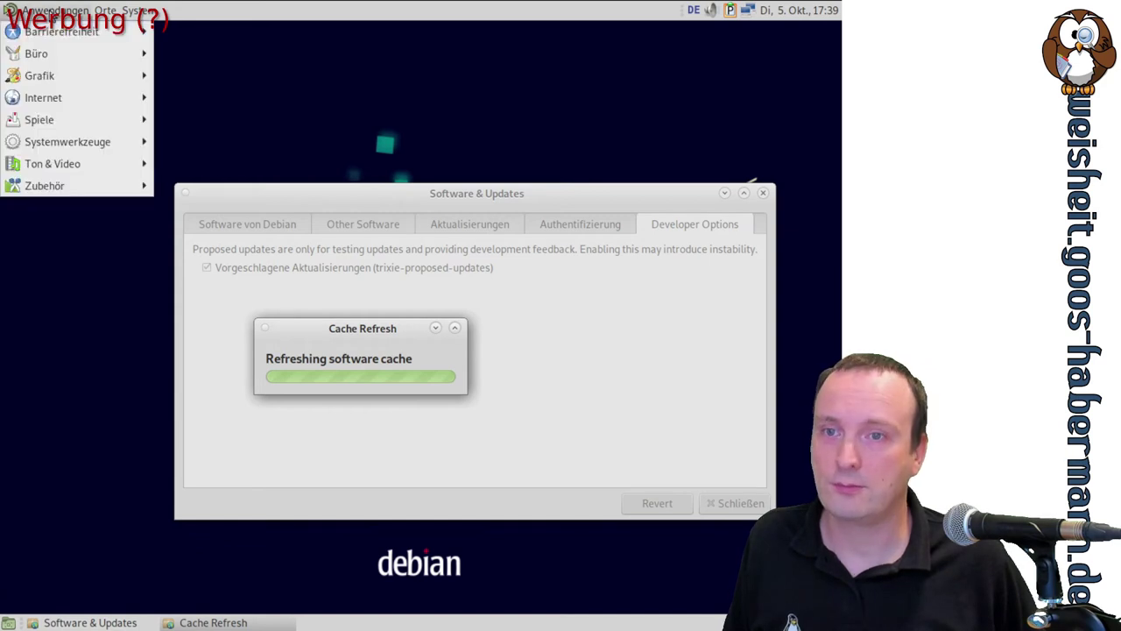
{"action": "mouse_move", "coordinate": [128, 13]}
{"action": "mouse_move", "coordinate": [55, 10]}
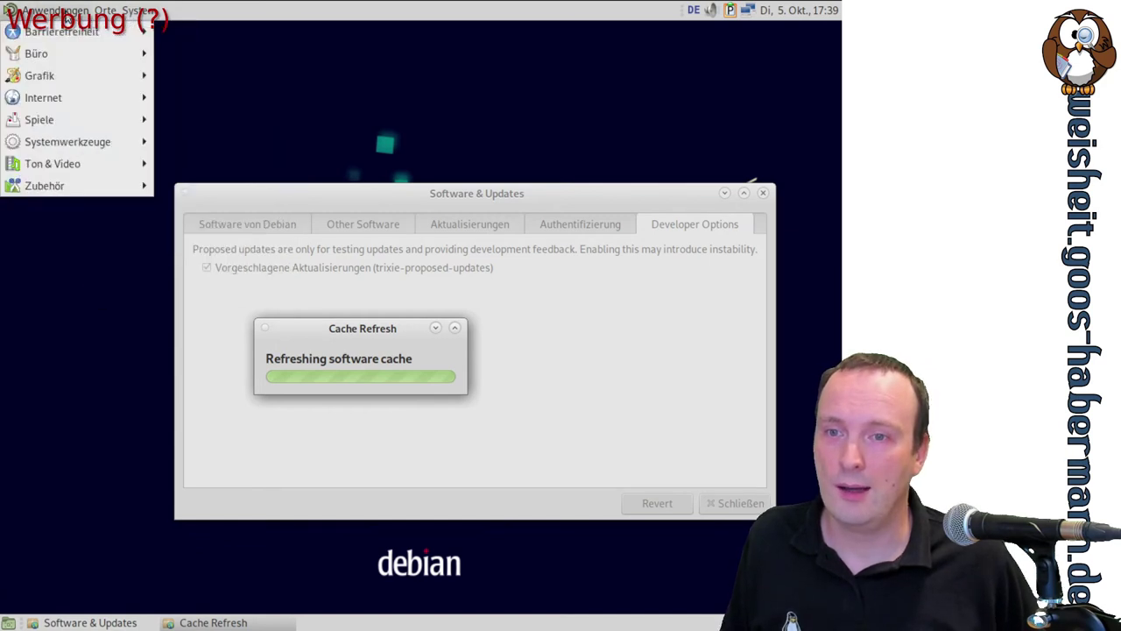
{"action": "mouse_move", "coordinate": [67, 165]}
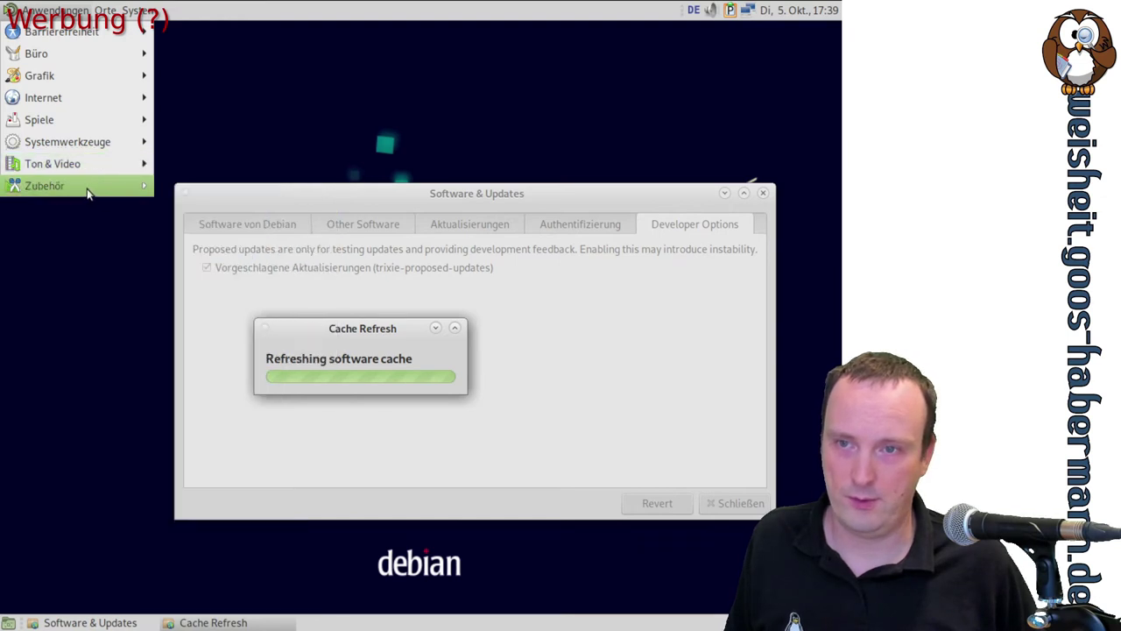
{"action": "mouse_move", "coordinate": [87, 188]}
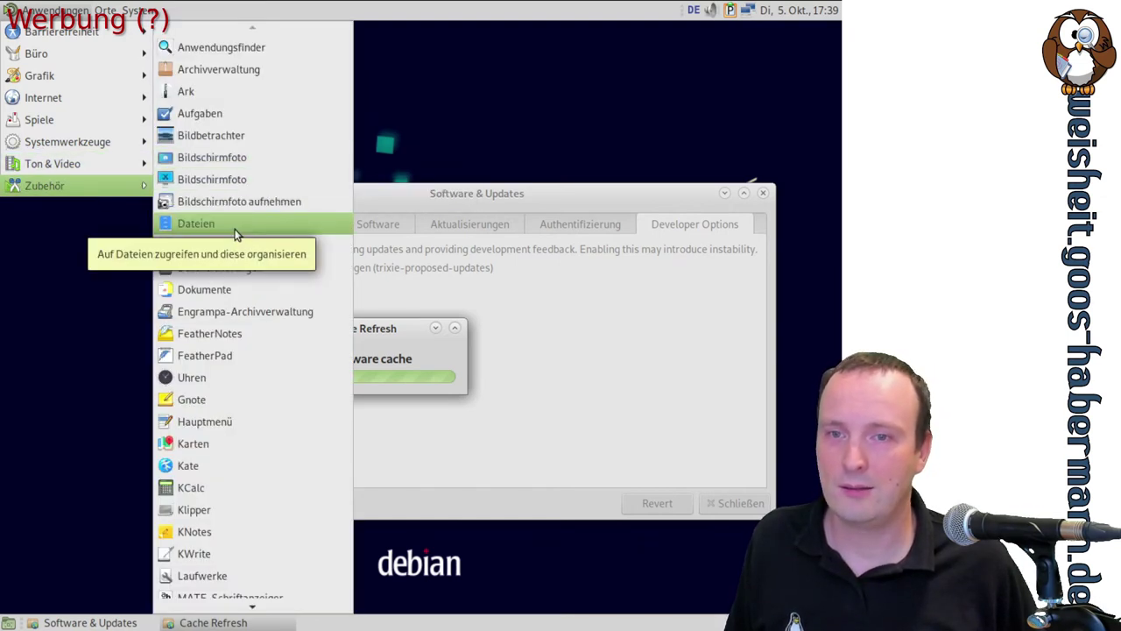
Open Dateien maximized, check its version 40.2 under Info zu Dateien, then close it
{"action": "left_click", "coordinate": [234, 233]}
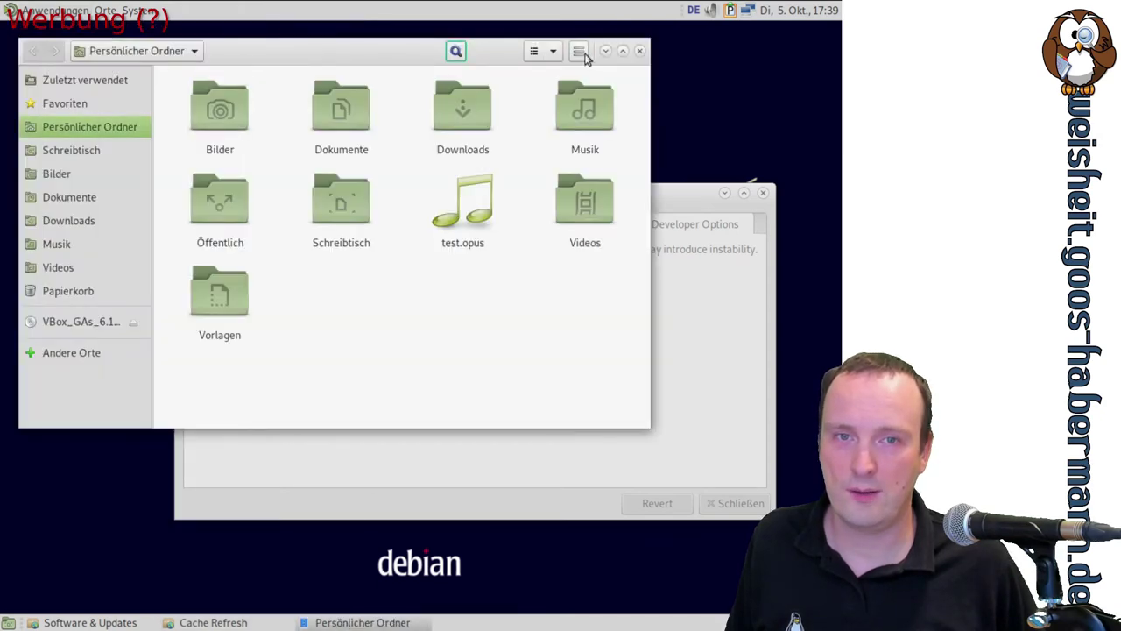
{"action": "left_click_drag", "start_coordinate": [343, 58], "coordinate": [345, 4]}
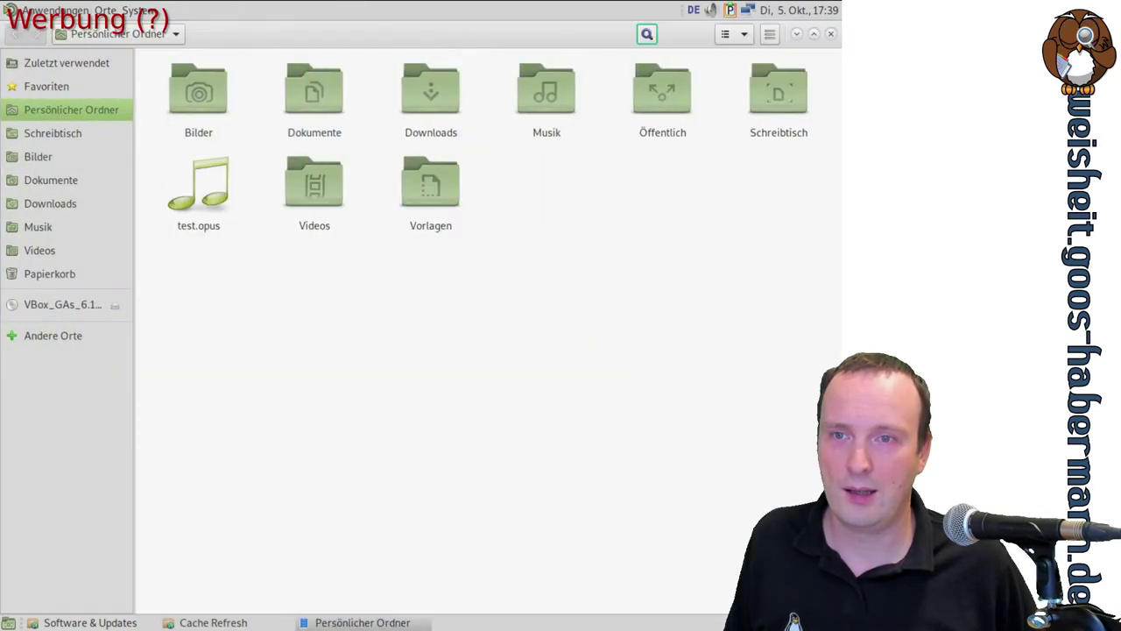
{"action": "left_click", "coordinate": [770, 33]}
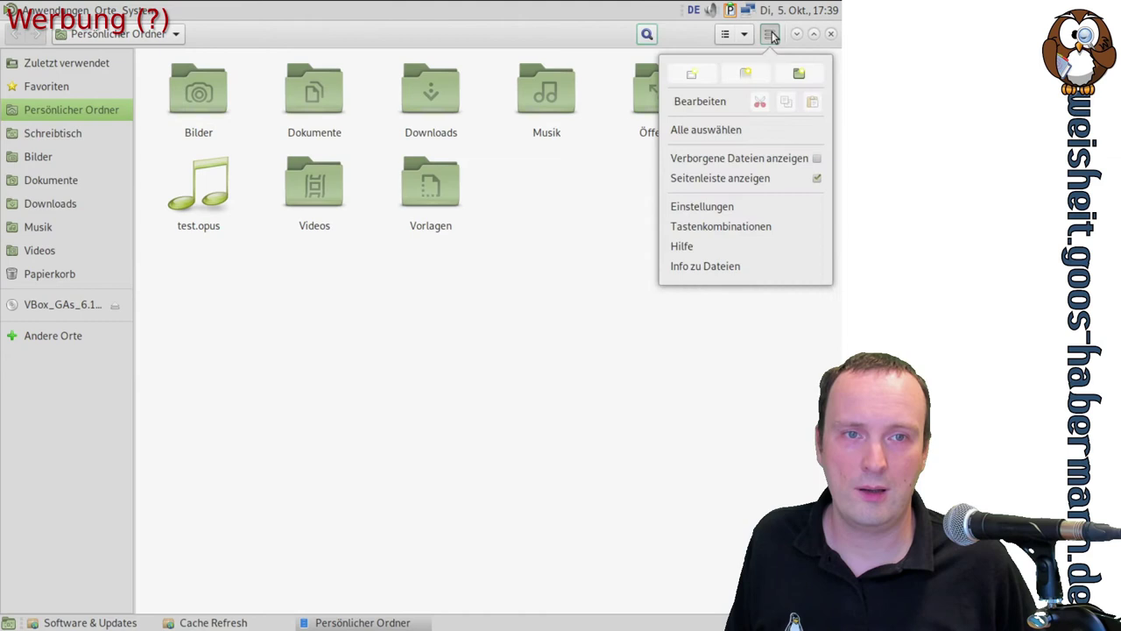
{"action": "left_click", "coordinate": [718, 272]}
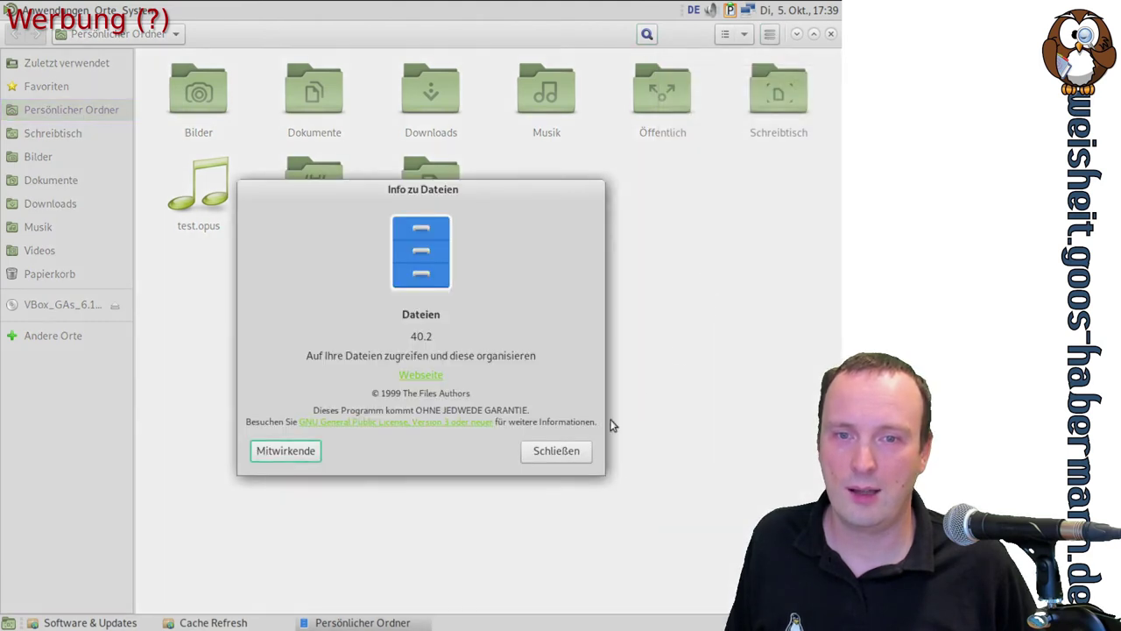
{"action": "left_click", "coordinate": [557, 450]}
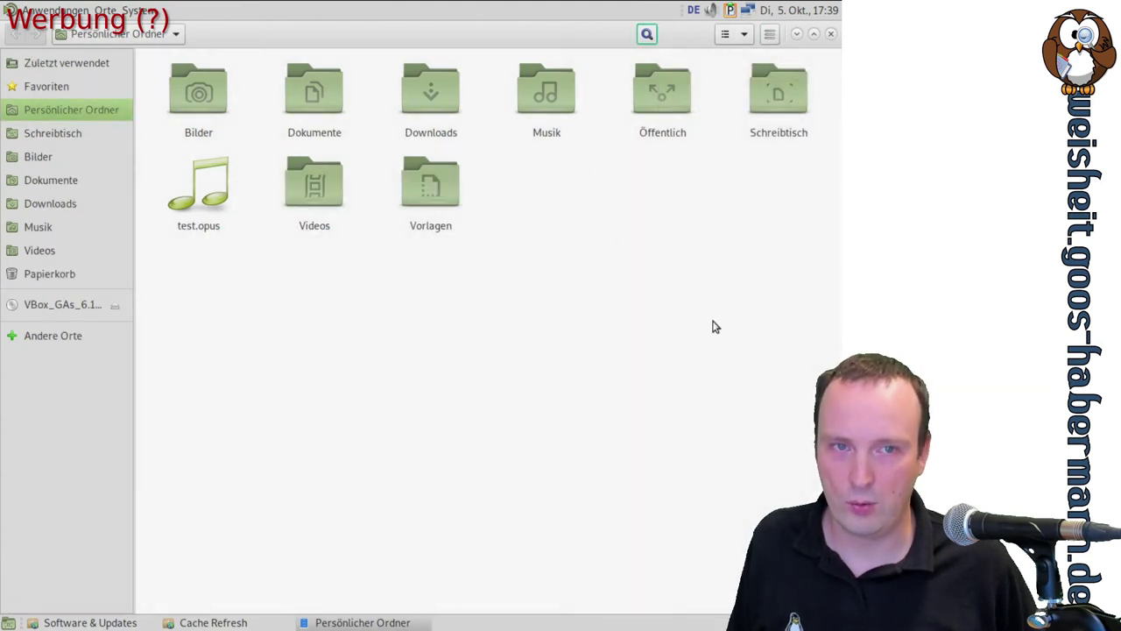
{"action": "left_click", "coordinate": [832, 34]}
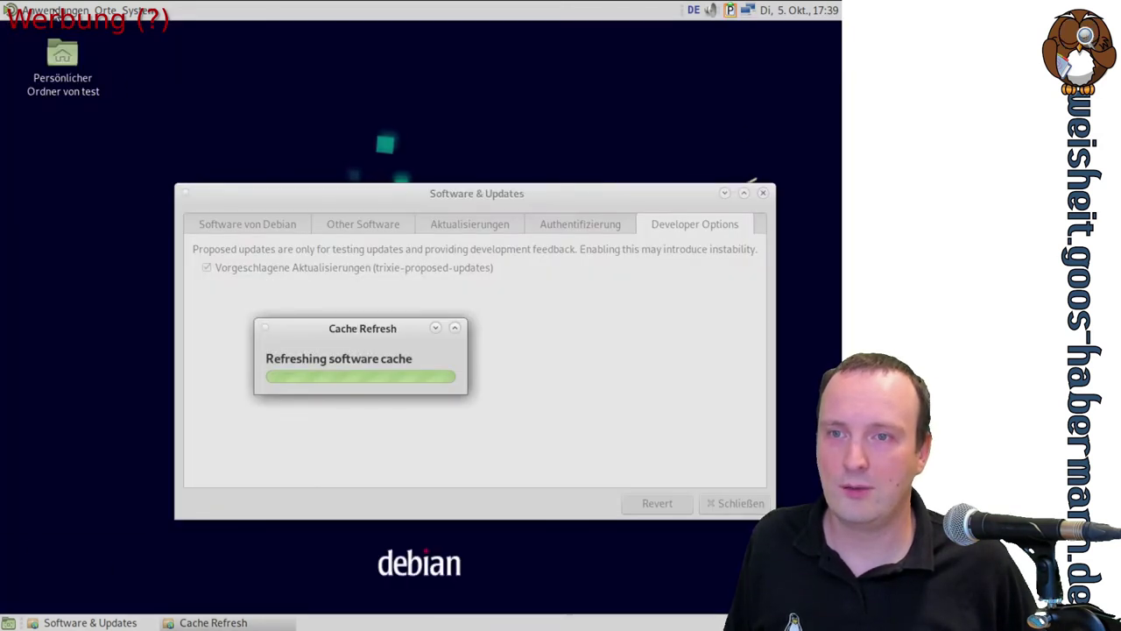
Browse the Anwendungen > Zubehör accessories, then bring up the logout prompt with Ctrl+Alt+Del
{"action": "left_click", "coordinate": [54, 10]}
{"action": "mouse_move", "coordinate": [77, 181]}
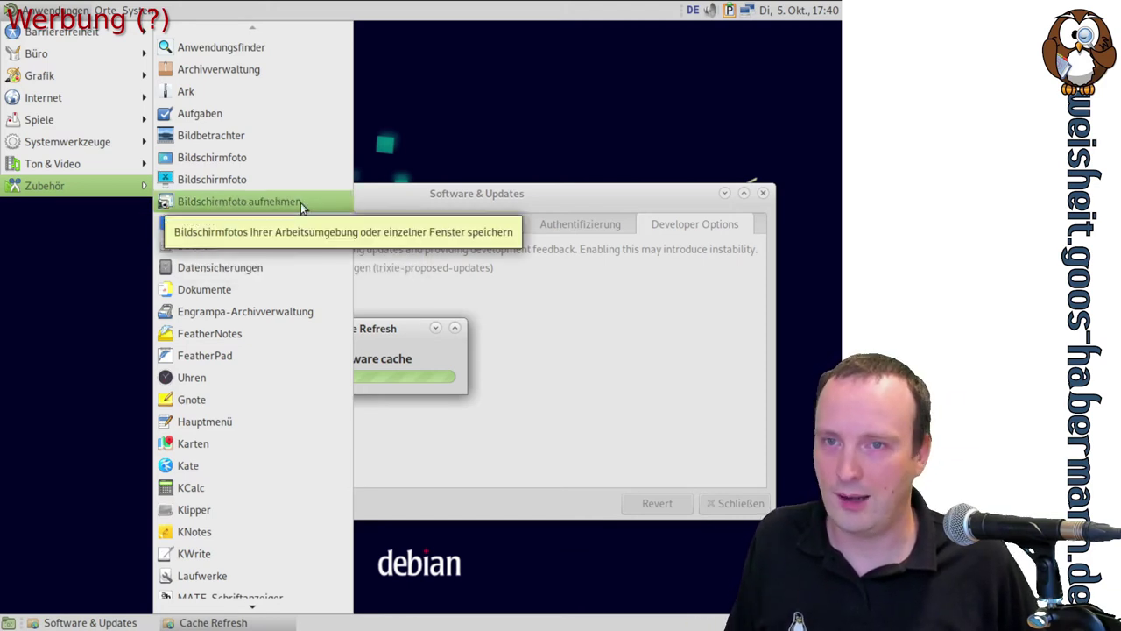
{"action": "scroll", "coordinate": [300, 202], "scroll_direction": "down", "scroll_amount": 7}
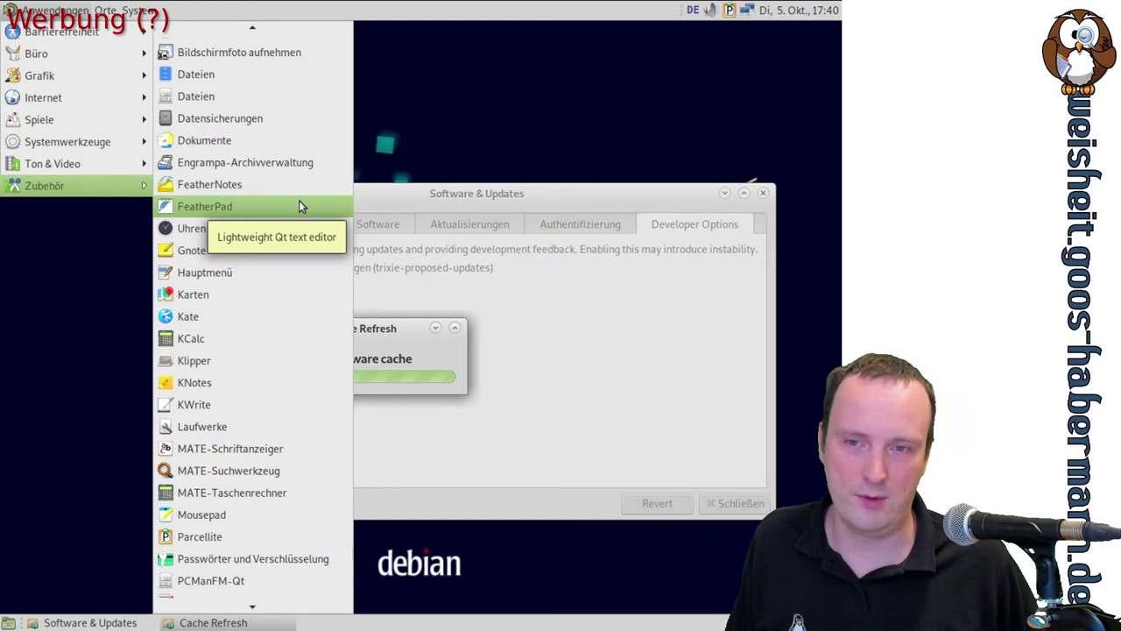
{"action": "scroll", "coordinate": [300, 204], "scroll_direction": "down", "scroll_amount": 12}
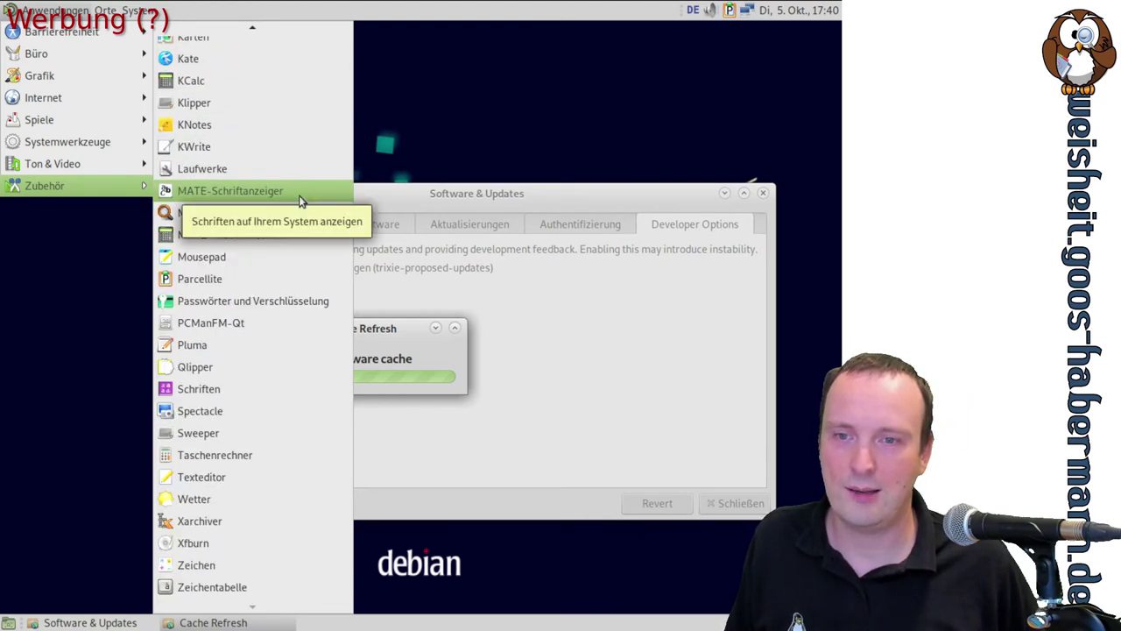
{"action": "scroll", "coordinate": [300, 201], "scroll_direction": "up", "scroll_amount": 14}
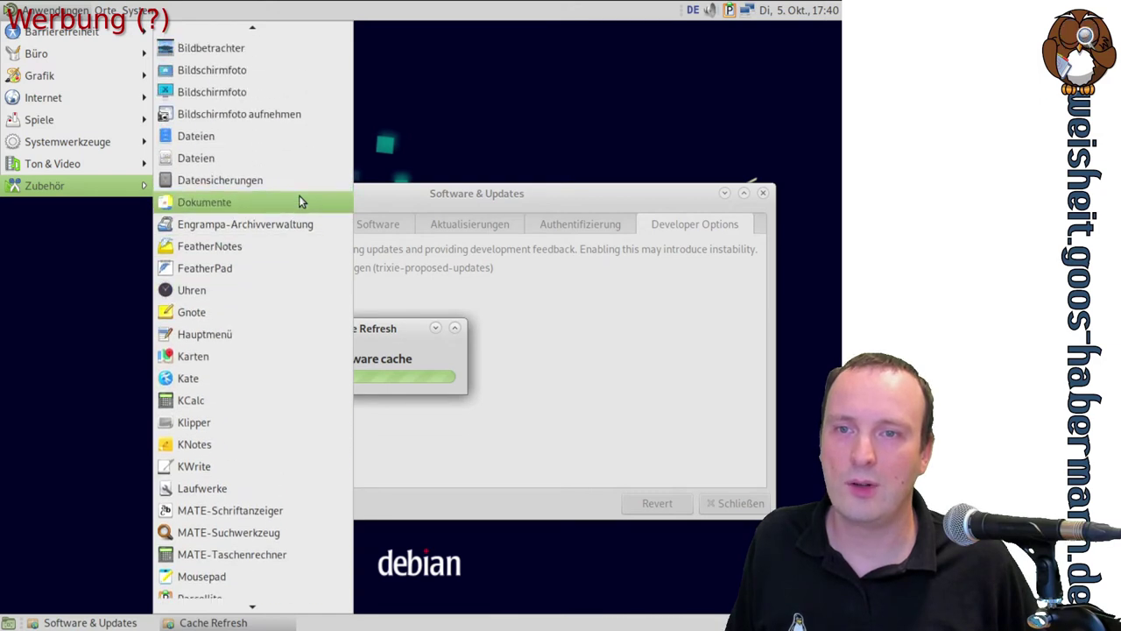
{"action": "scroll", "coordinate": [298, 201], "scroll_direction": "up", "scroll_amount": 4}
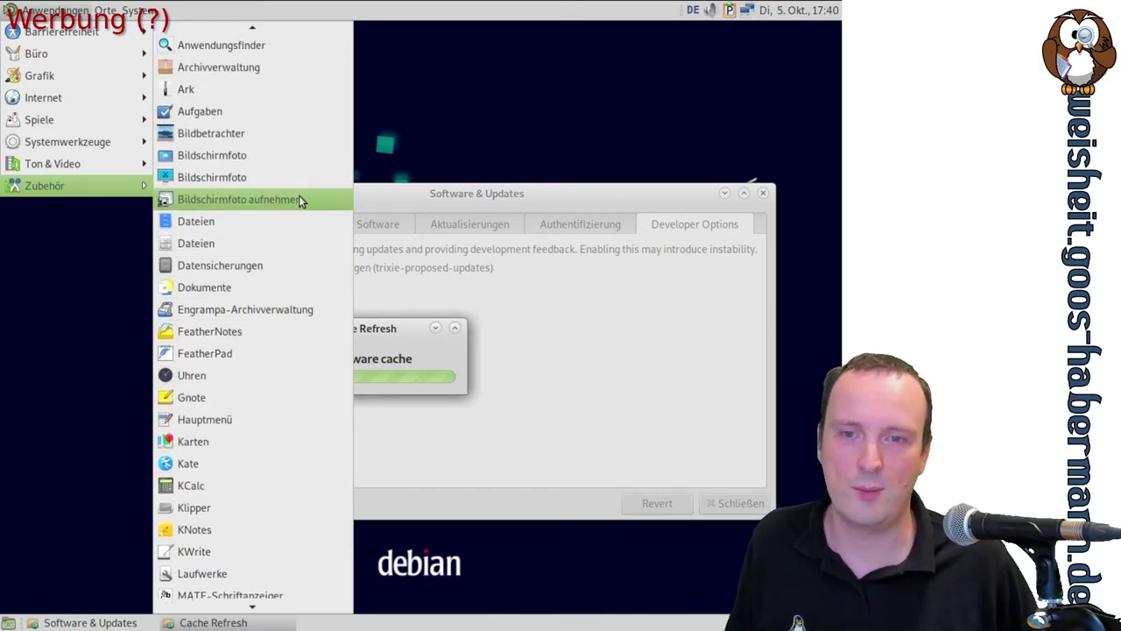
{"action": "key", "text": "ctrl+alt+Delete"}
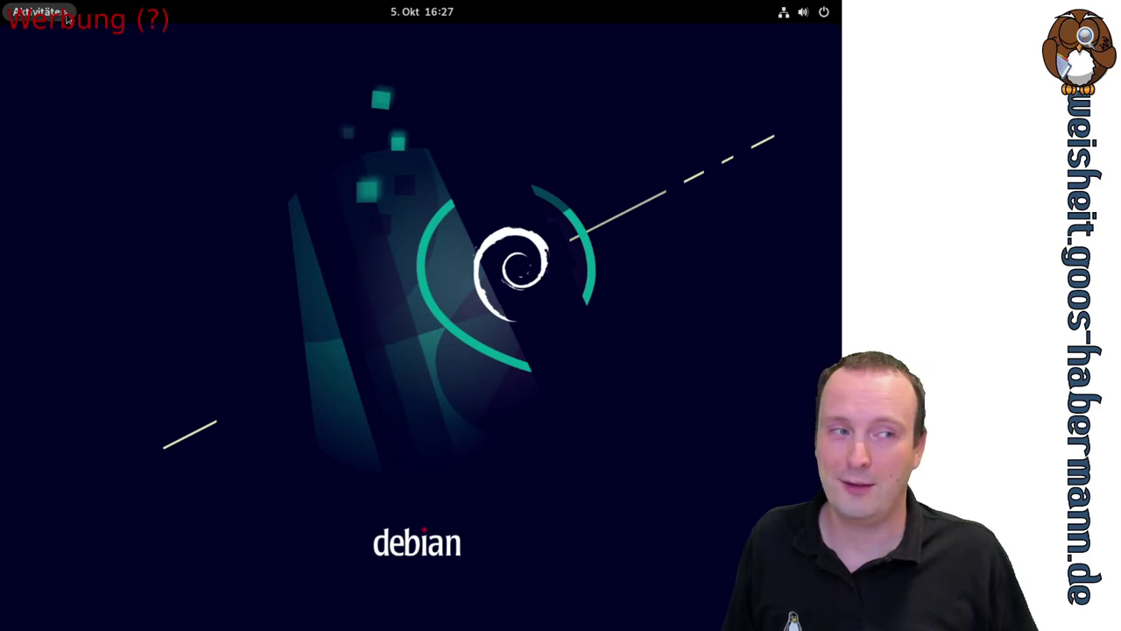
Launch Einstellungen by searching 'einstel' in the activities overview
{"action": "left_click", "coordinate": [66, 17]}
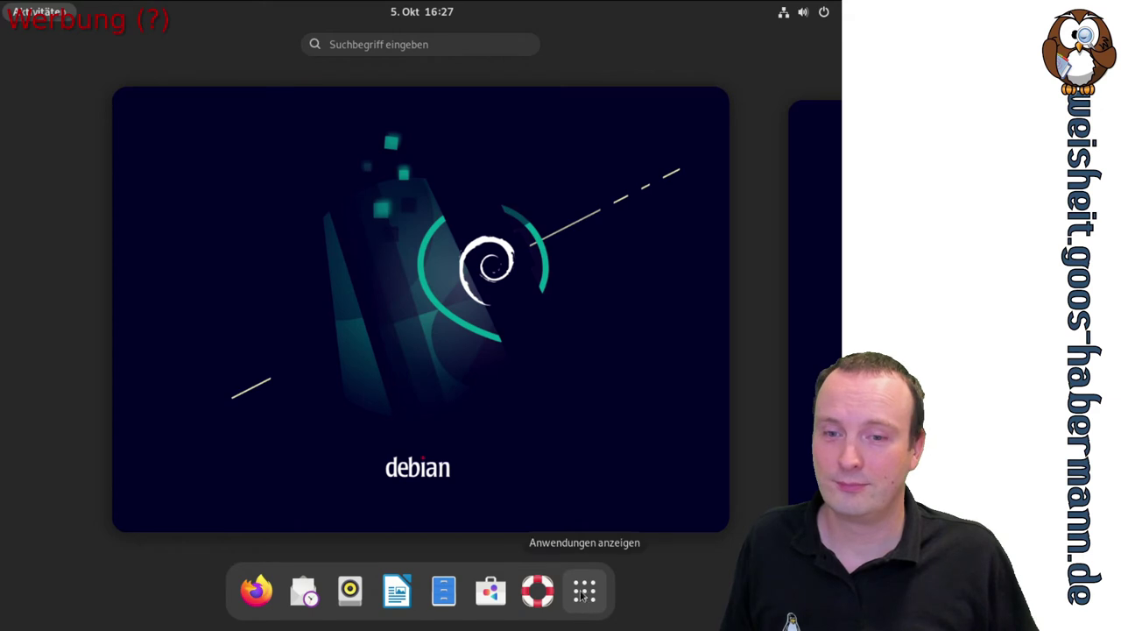
{"action": "left_click", "coordinate": [420, 46]}
{"action": "type", "text": "einst"}
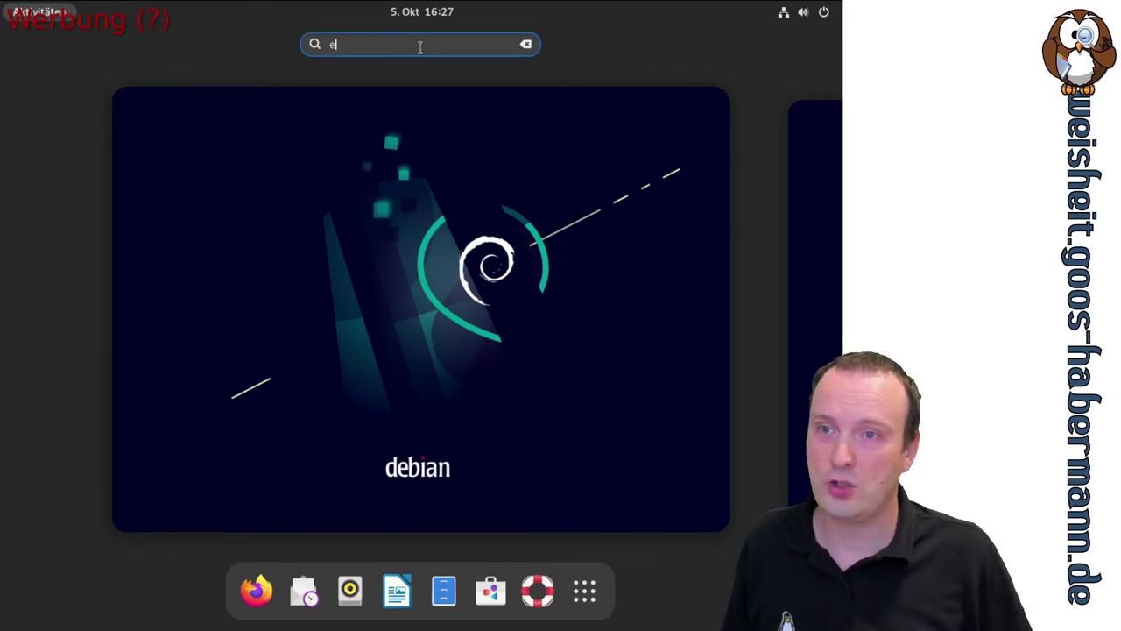
{"action": "type", "text": "el"}
{"action": "left_click", "coordinate": [141, 86]}
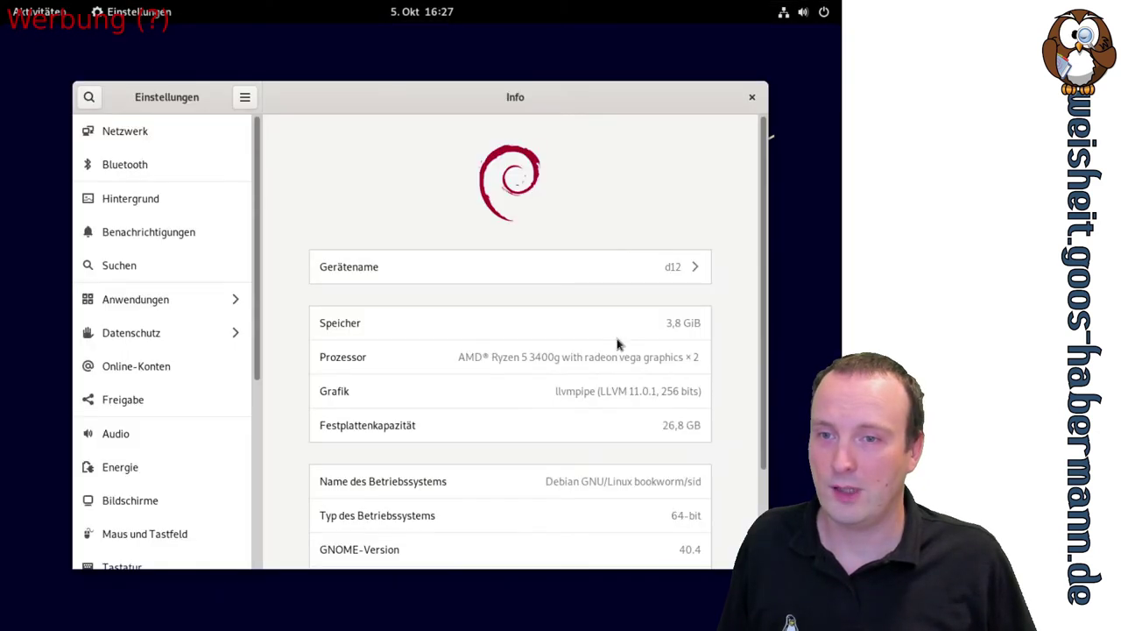
On the Info page, highlight bookworm, GNOME version 40.4 and the Oracle virtualization value
{"action": "scroll", "coordinate": [722, 224], "scroll_direction": "down", "scroll_amount": 3}
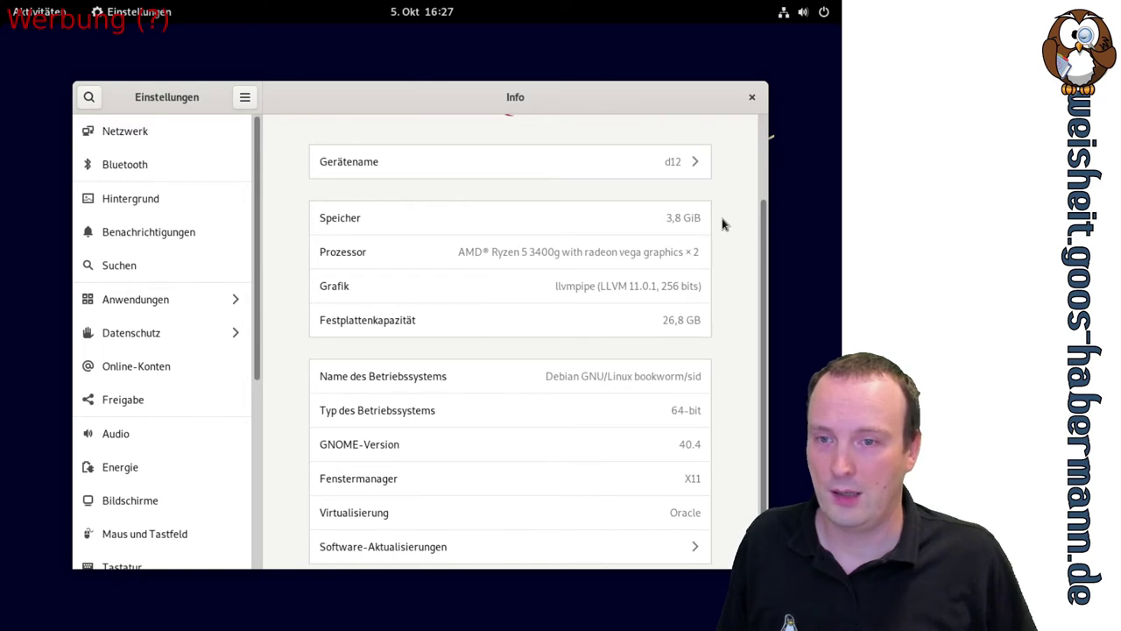
{"action": "scroll", "coordinate": [723, 224], "scroll_direction": "down", "scroll_amount": 1}
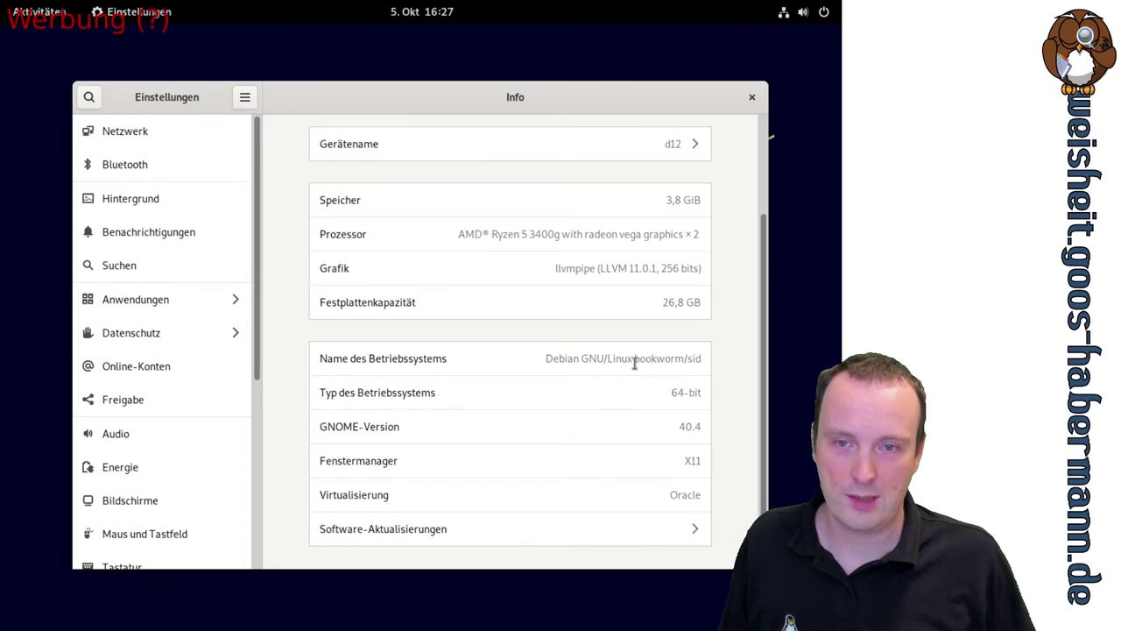
{"action": "left_click_drag", "start_coordinate": [633, 358], "coordinate": [734, 358]}
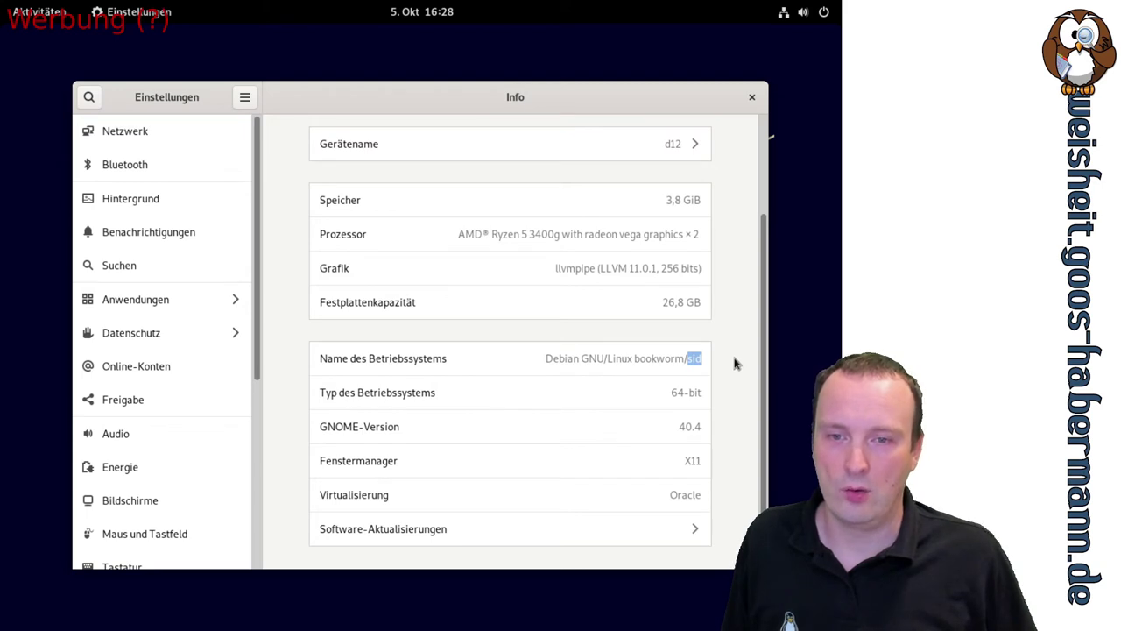
{"action": "left_click_drag", "start_coordinate": [679, 427], "coordinate": [701, 426]}
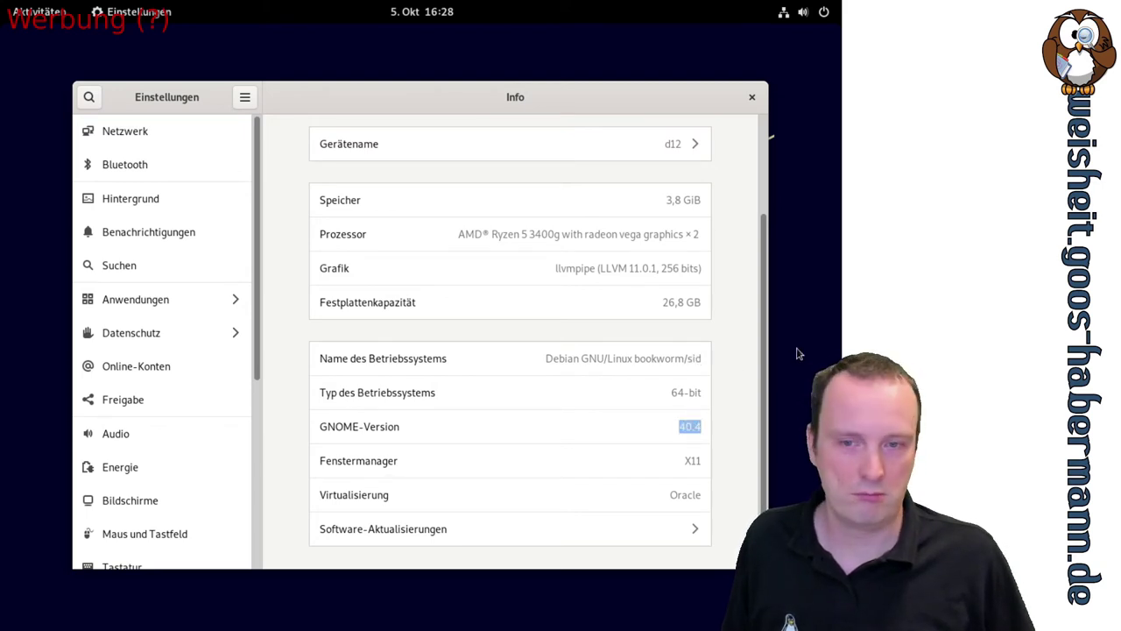
{"action": "double_click", "coordinate": [674, 496]}
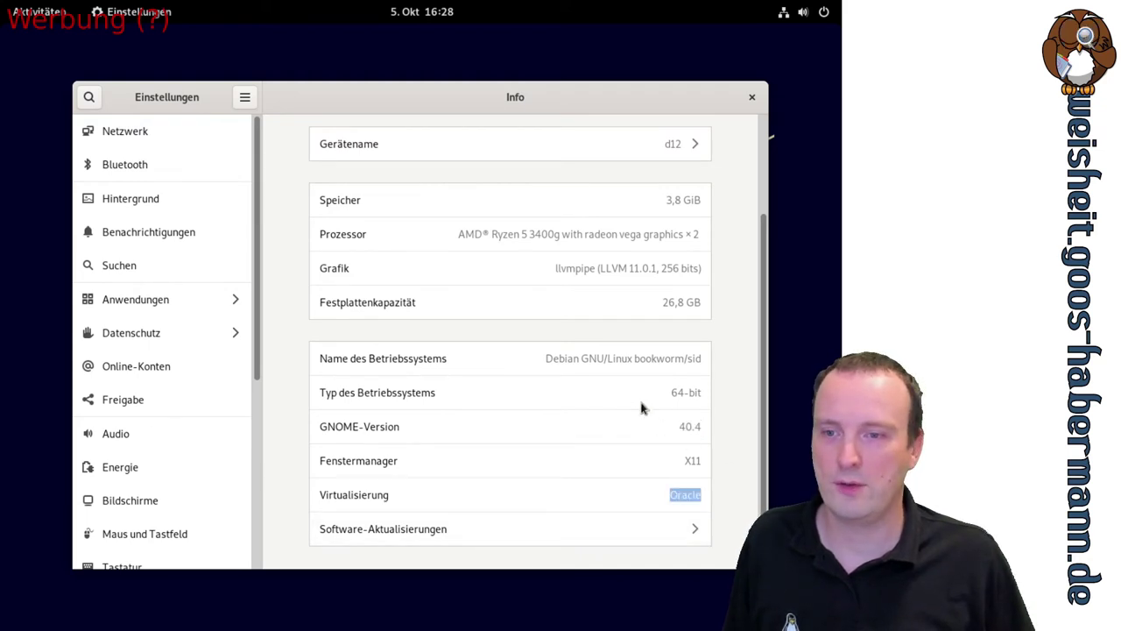
Show the Aktualisierungen tab and scroll through all 19 pending updates, such as Inkscape 1.1.1
{"action": "left_click", "coordinate": [692, 531]}
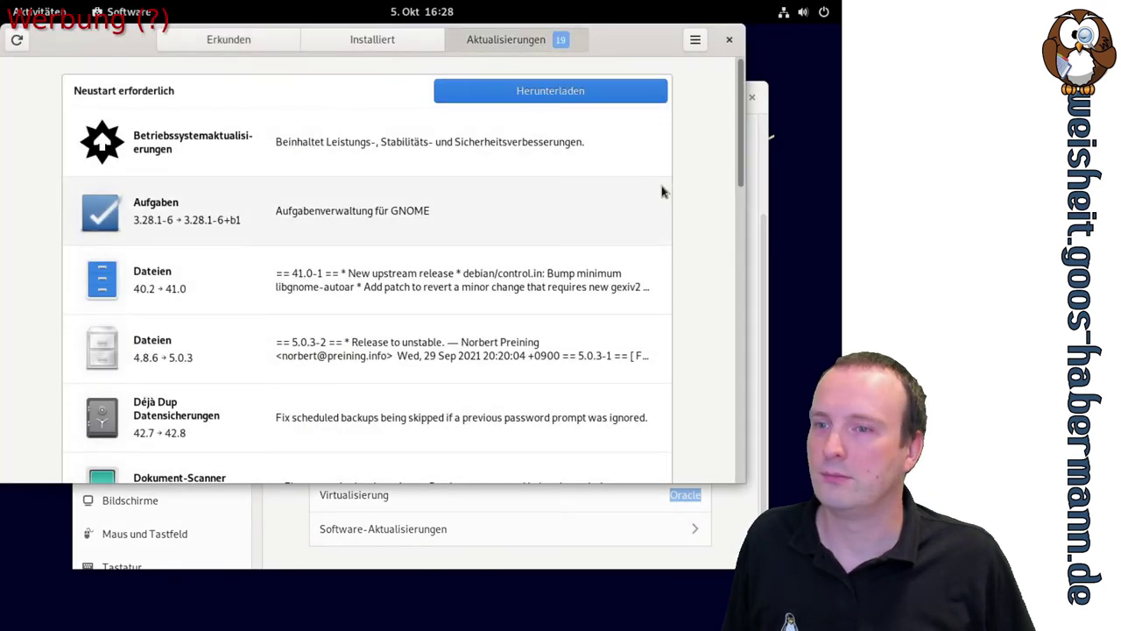
{"action": "scroll", "coordinate": [662, 192], "scroll_direction": "down", "scroll_amount": 10}
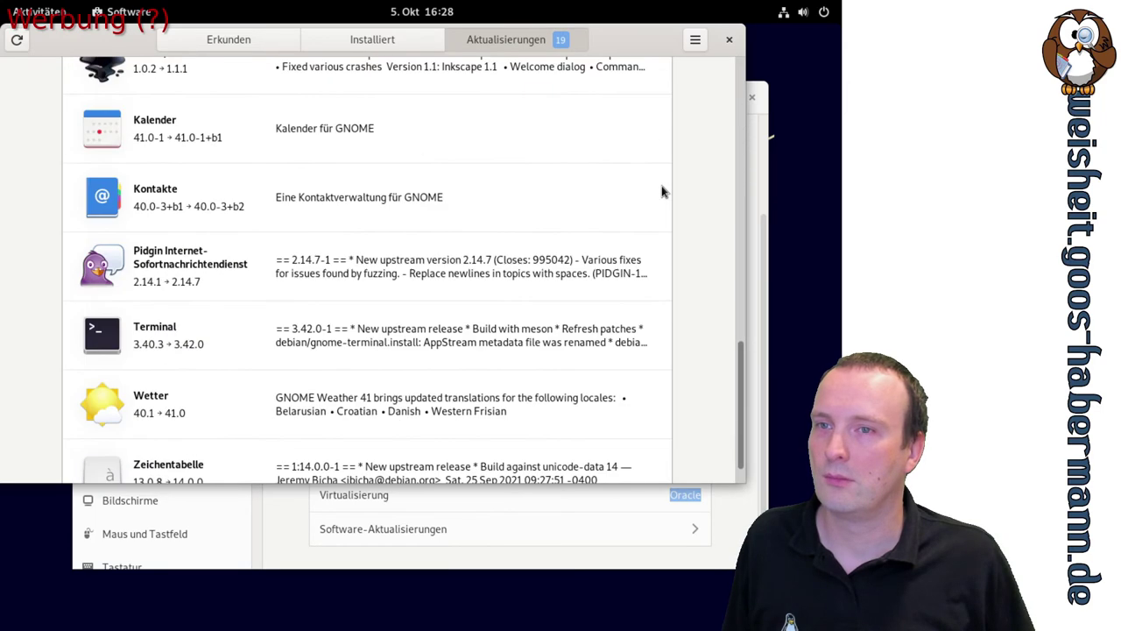
{"action": "scroll", "coordinate": [662, 192], "scroll_direction": "down", "scroll_amount": 1}
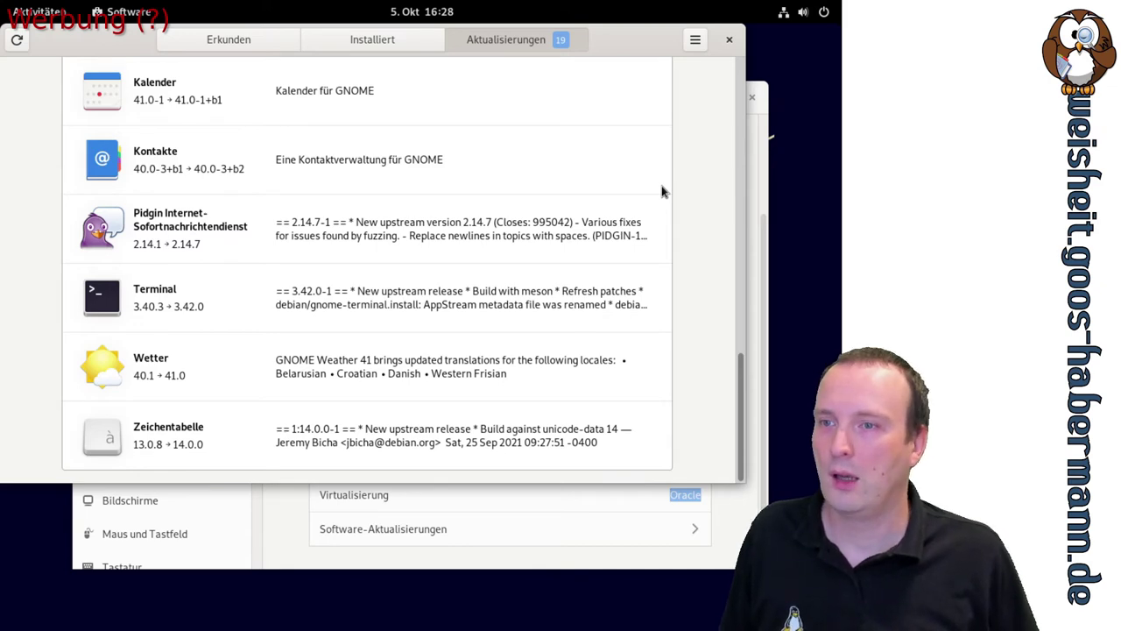
{"action": "scroll", "coordinate": [662, 191], "scroll_direction": "up", "scroll_amount": 5}
{"action": "scroll", "coordinate": [662, 192], "scroll_direction": "up", "scroll_amount": 12}
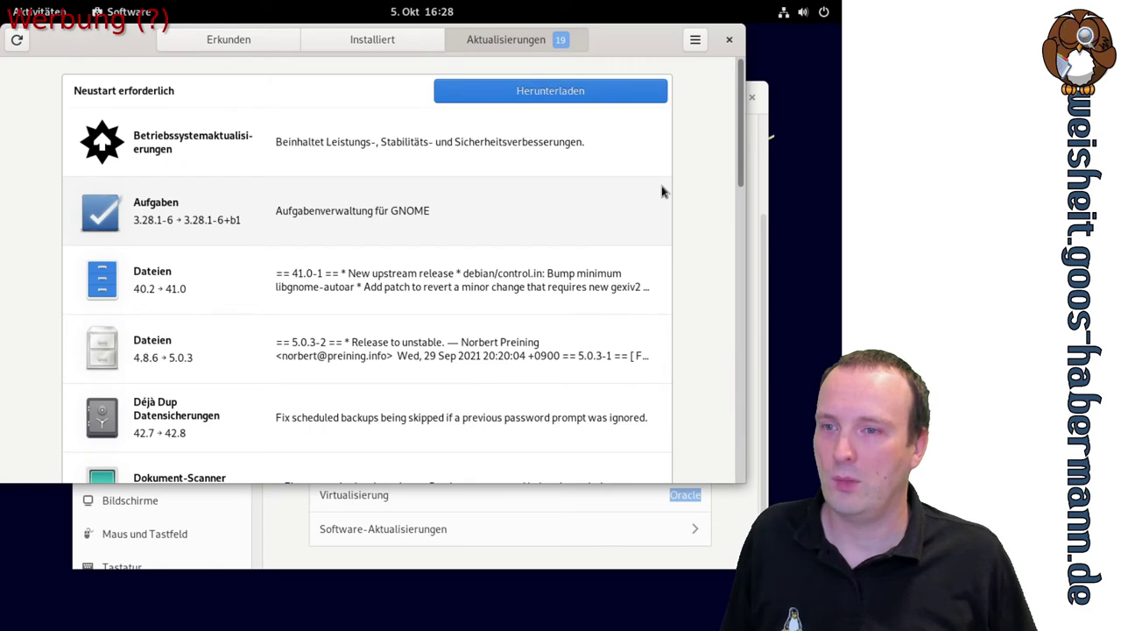
{"action": "scroll", "coordinate": [662, 192], "scroll_direction": "down", "scroll_amount": 2}
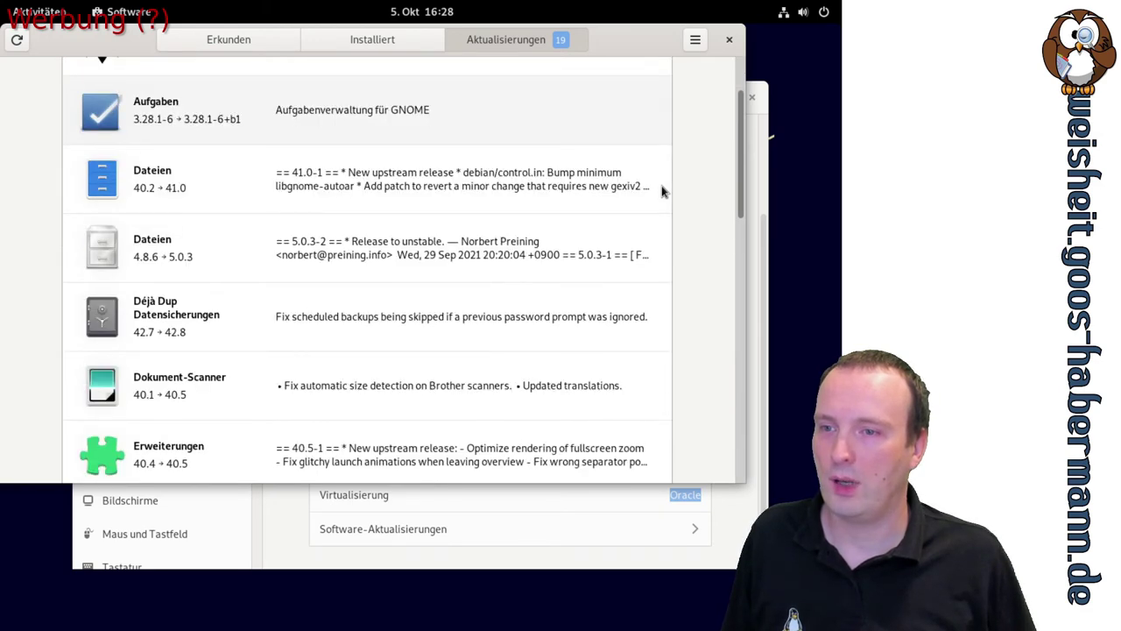
{"action": "scroll", "coordinate": [663, 192], "scroll_direction": "down", "scroll_amount": 2}
{"action": "scroll", "coordinate": [662, 191], "scroll_direction": "down", "scroll_amount": 3}
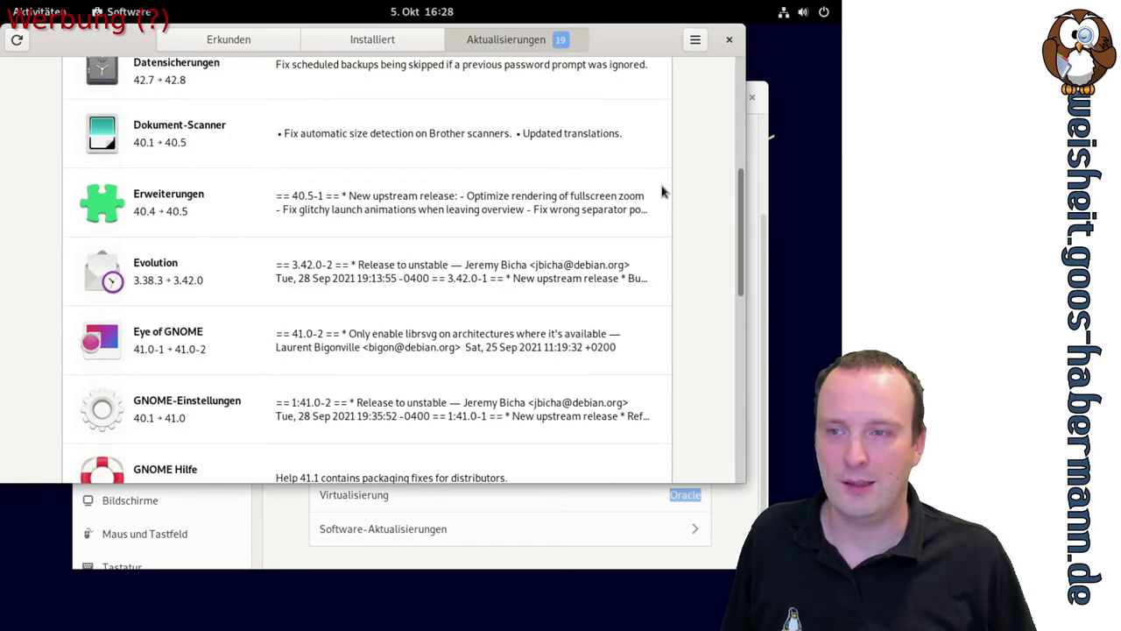
{"action": "scroll", "coordinate": [662, 191], "scroll_direction": "down", "scroll_amount": 5}
{"action": "scroll", "coordinate": [662, 191], "scroll_direction": "down", "scroll_amount": 2}
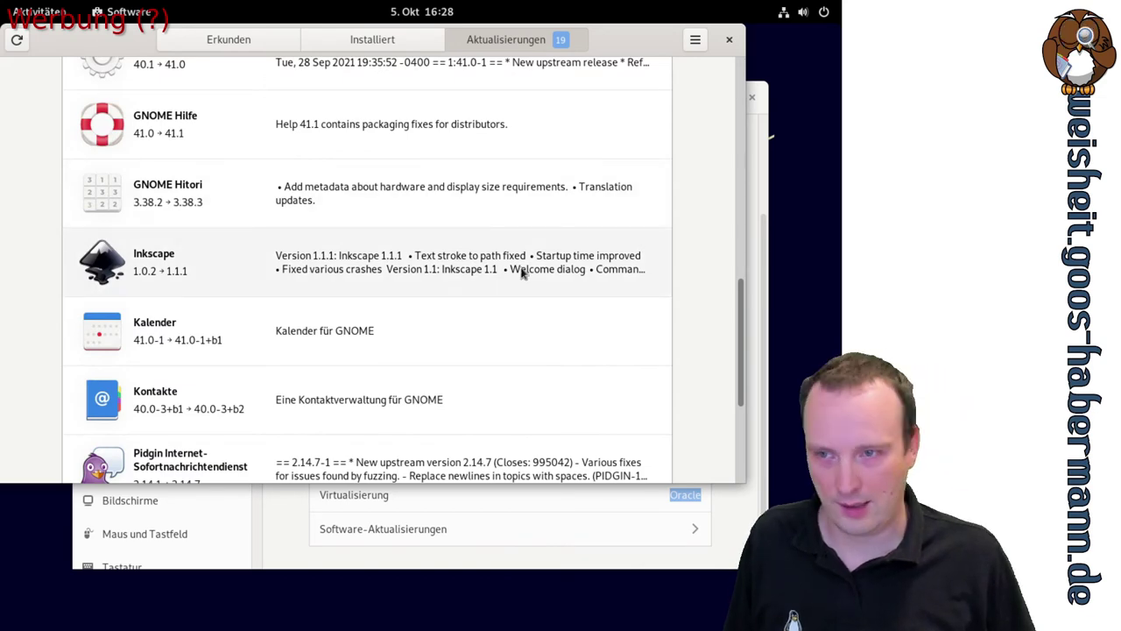
{"action": "scroll", "coordinate": [553, 272], "scroll_direction": "down", "scroll_amount": 5}
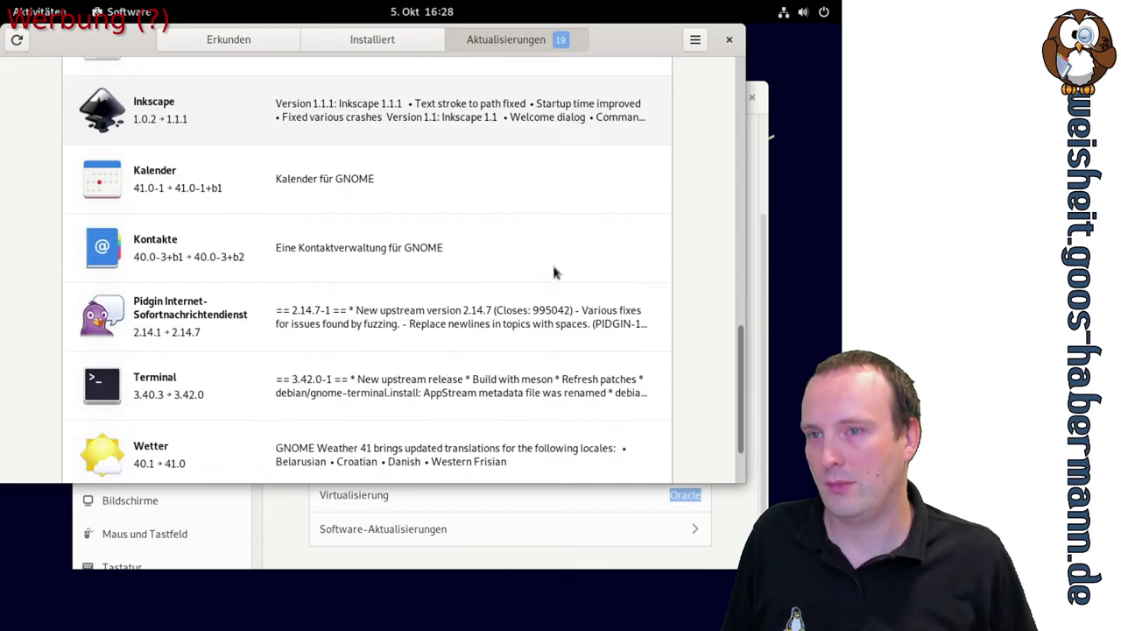
{"action": "scroll", "coordinate": [554, 272], "scroll_direction": "up", "scroll_amount": 15}
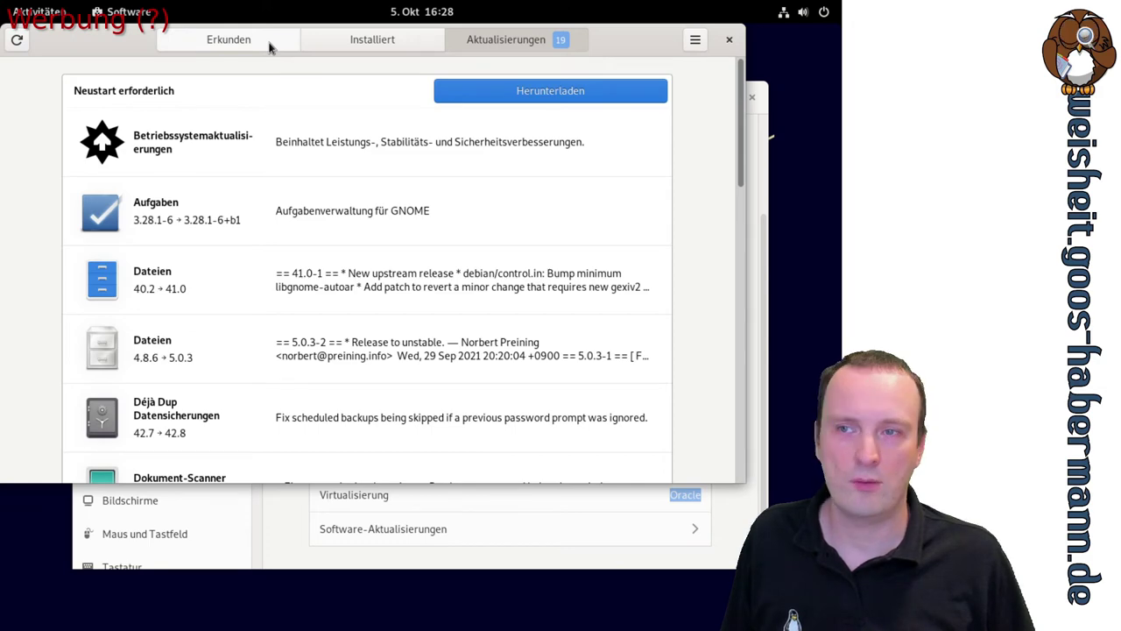
Browse the Erkunden page and open the Tonaufzeichner sound recorder's details
{"action": "left_click", "coordinate": [270, 48]}
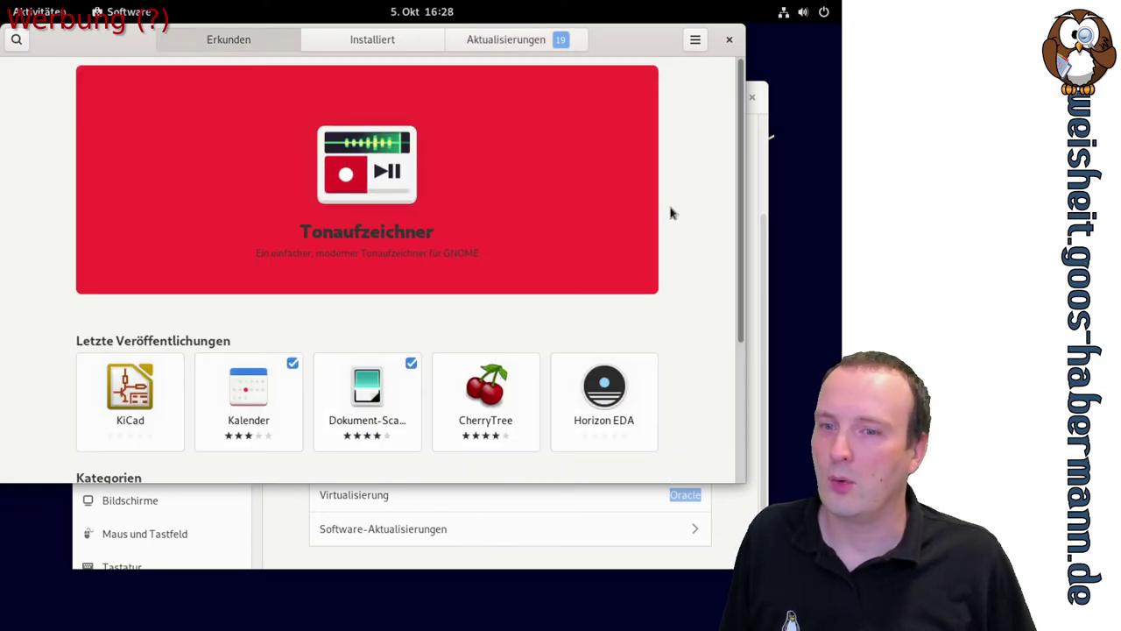
{"action": "scroll", "coordinate": [689, 200], "scroll_direction": "down", "scroll_amount": 1}
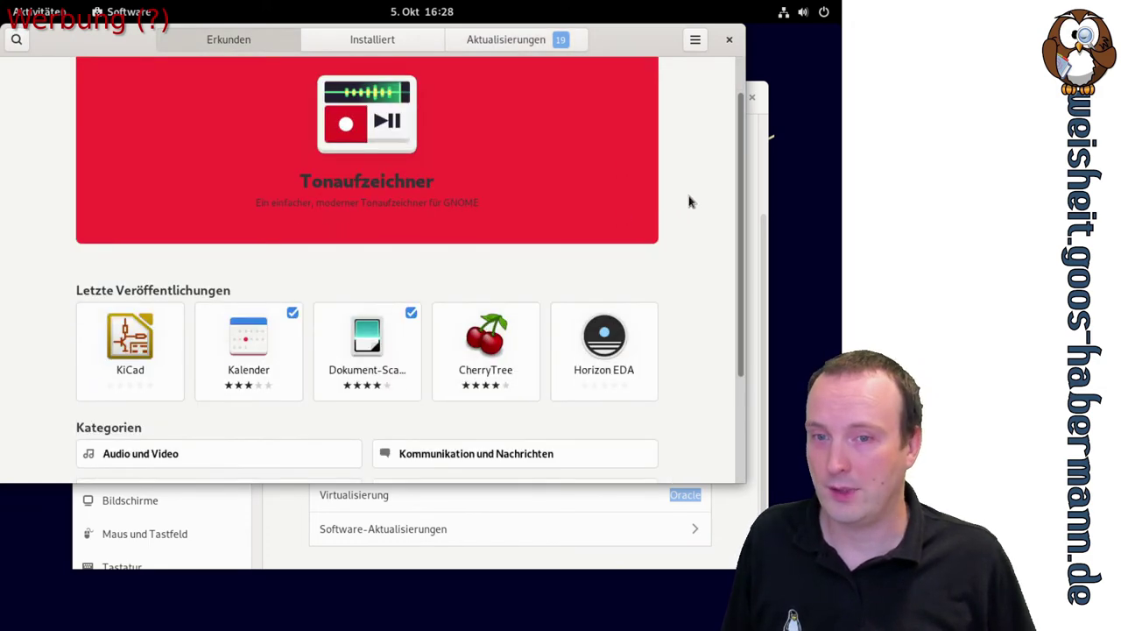
{"action": "scroll", "coordinate": [713, 216], "scroll_direction": "down", "scroll_amount": 1}
{"action": "scroll", "coordinate": [713, 216], "scroll_direction": "down", "scroll_amount": 1}
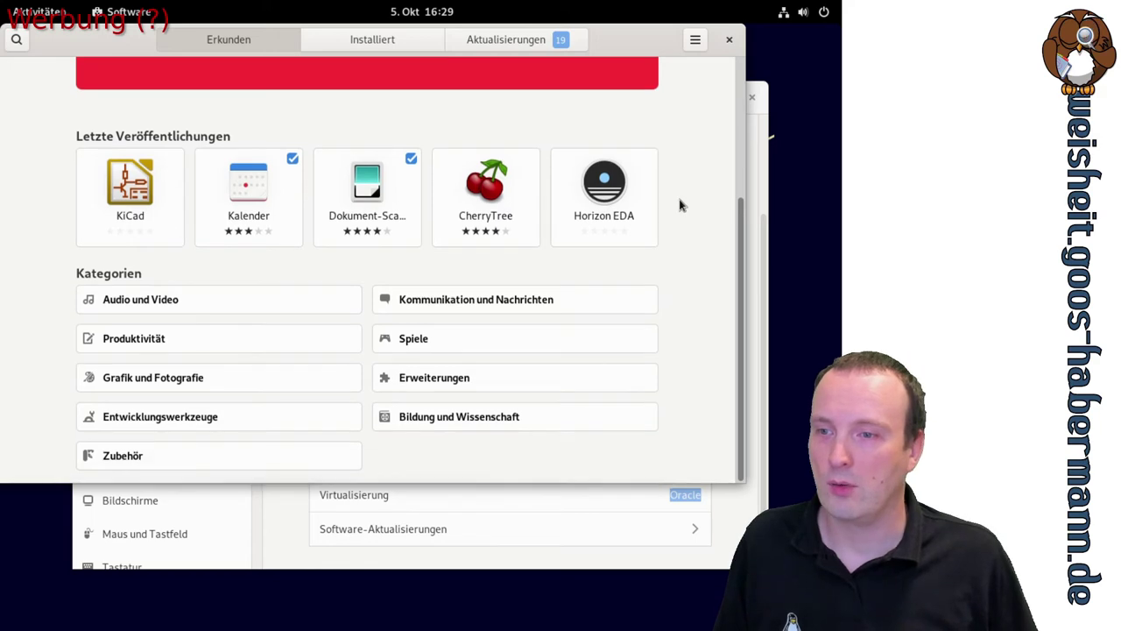
{"action": "scroll", "coordinate": [682, 205], "scroll_direction": "up", "scroll_amount": 1}
{"action": "scroll", "coordinate": [682, 205], "scroll_direction": "up", "scroll_amount": 2}
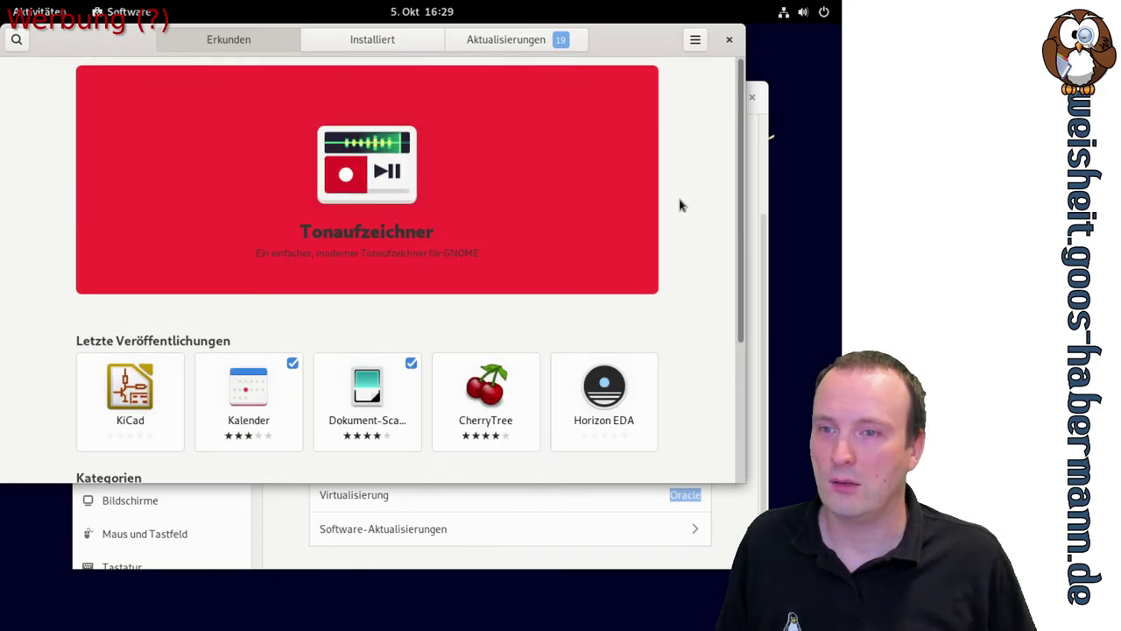
{"action": "left_click", "coordinate": [383, 175]}
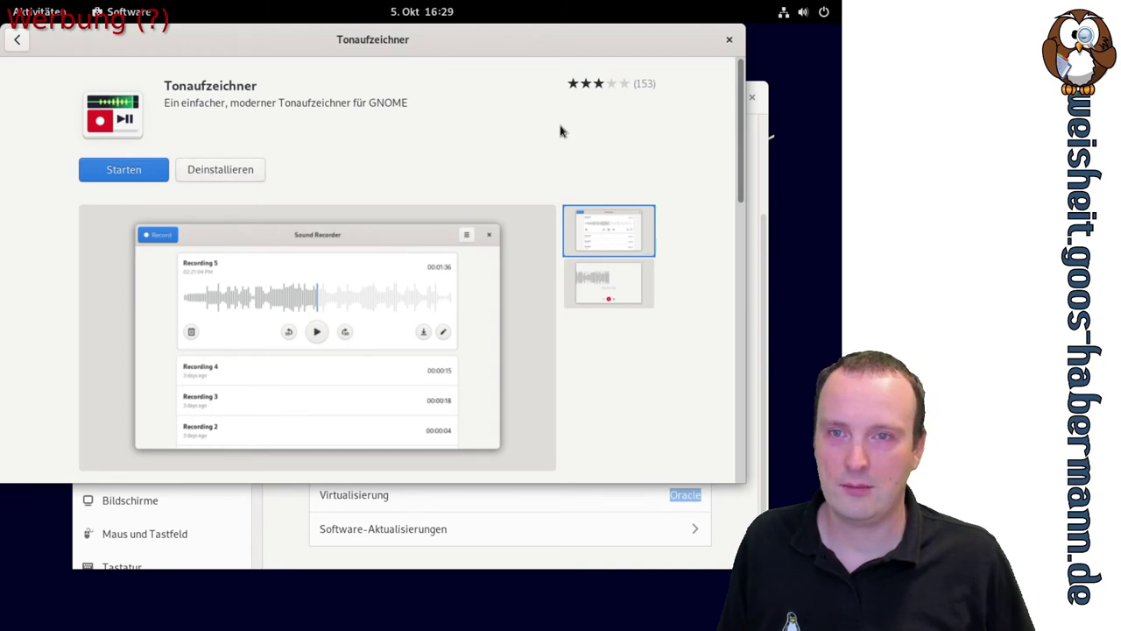
Launch Tonaufzeichner, record a 12-second clip and save it with the name 'test'
{"action": "left_click", "coordinate": [132, 171]}
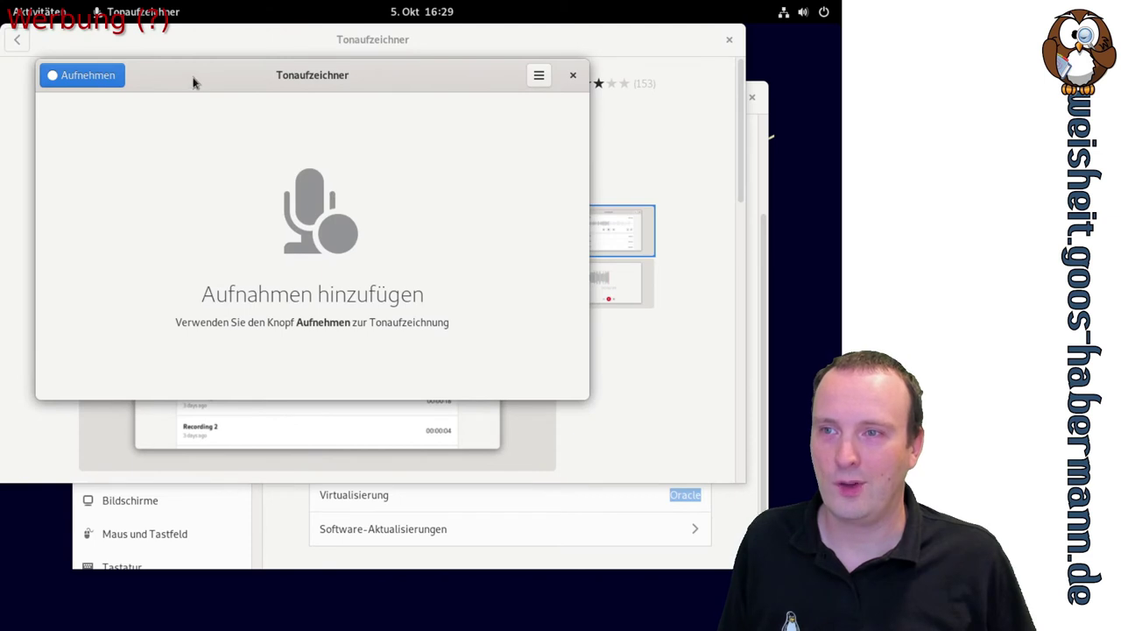
{"action": "left_click_drag", "start_coordinate": [182, 81], "coordinate": [280, 324]}
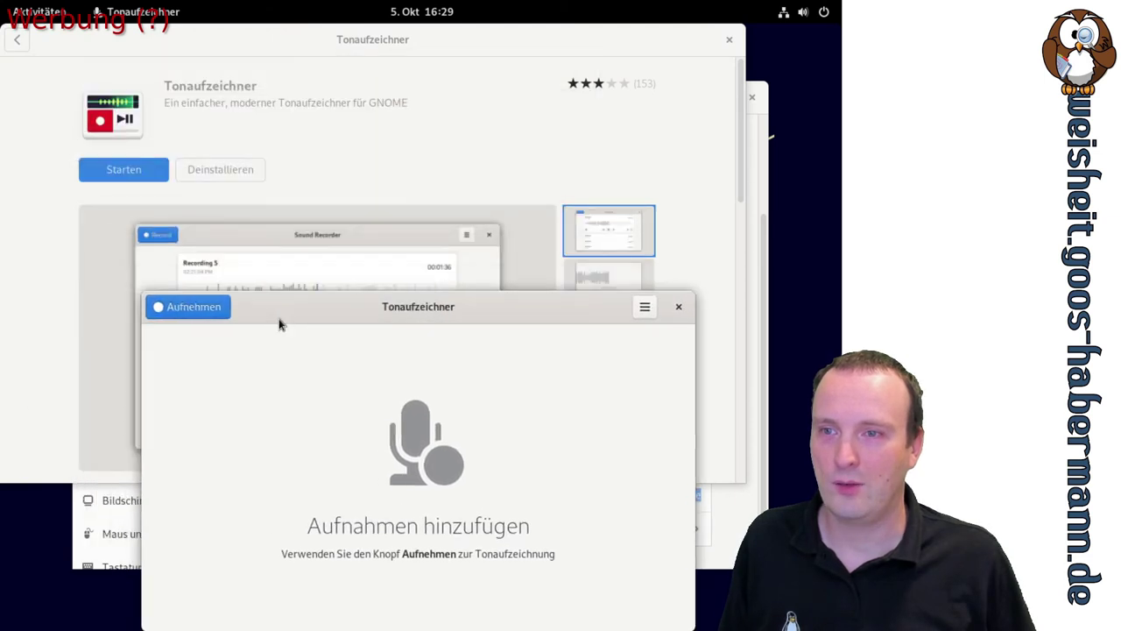
{"action": "left_click", "coordinate": [216, 308]}
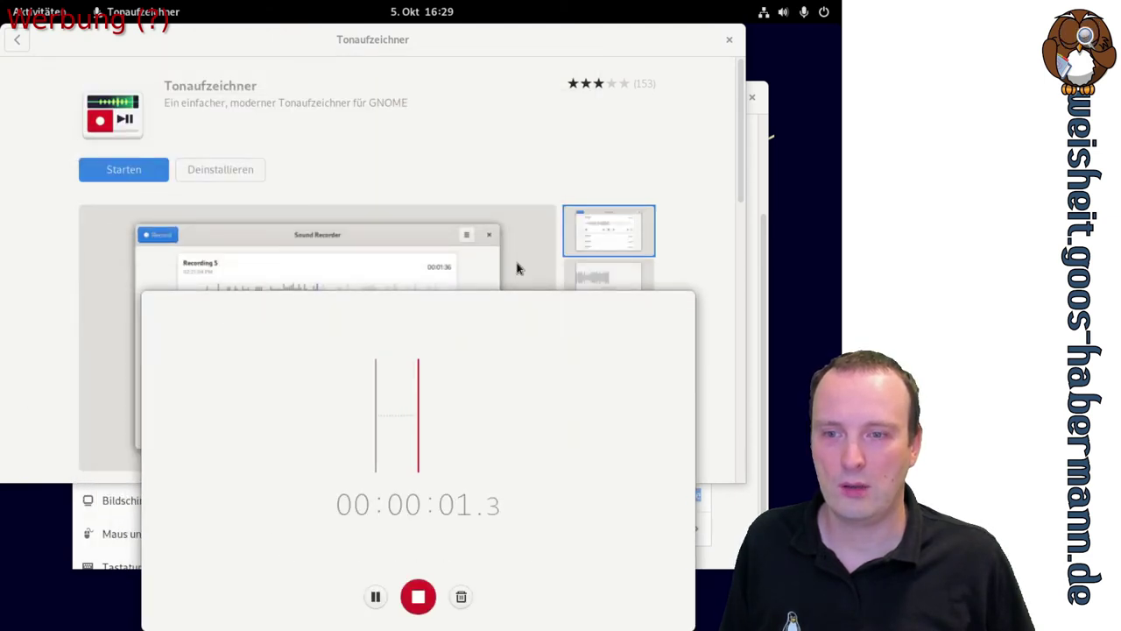
{"action": "left_click_drag", "start_coordinate": [498, 301], "coordinate": [415, 134]}
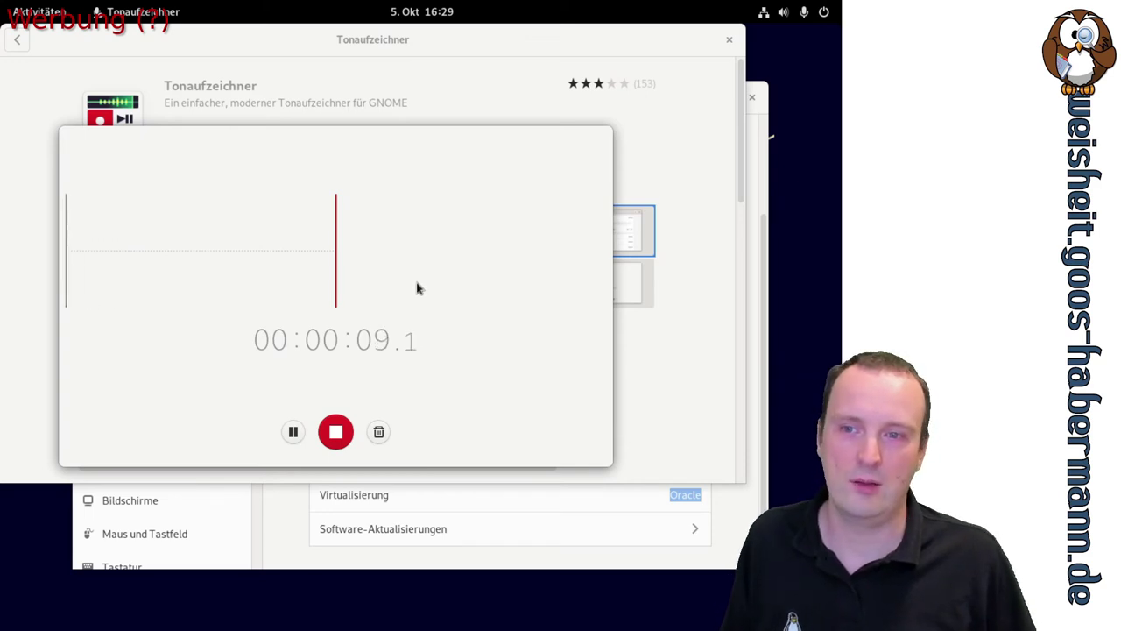
{"action": "left_click", "coordinate": [338, 431]}
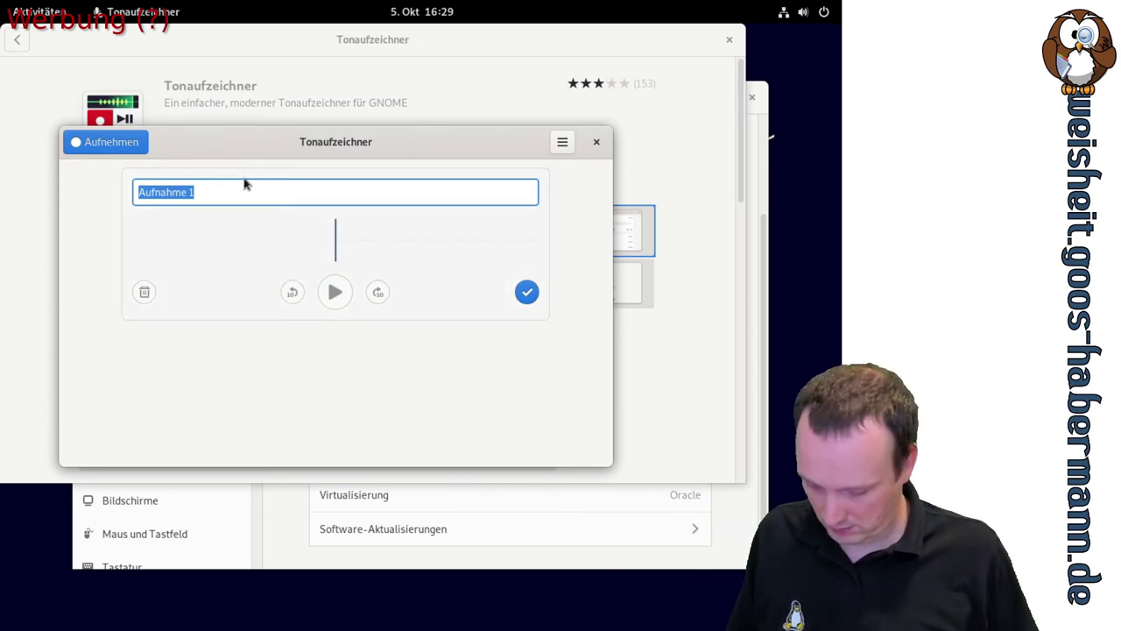
{"action": "type", "text": "test"}
{"action": "key", "text": "Return"}
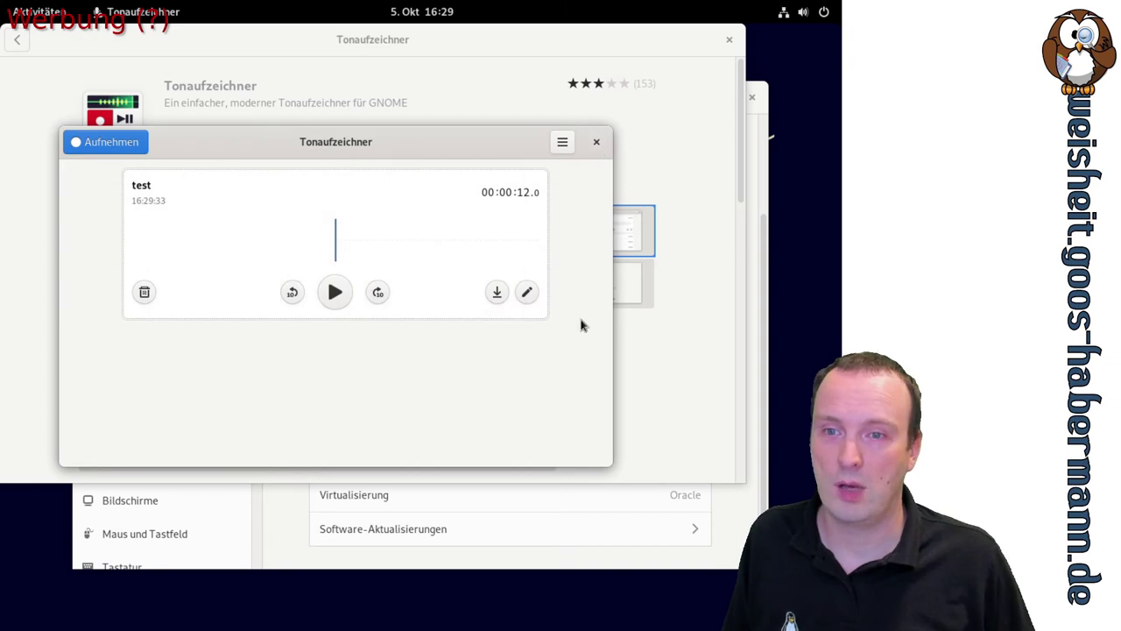
Export the recording as test.opus, close Tonaufzeichner, and show the activities overview
{"action": "left_click", "coordinate": [498, 298]}
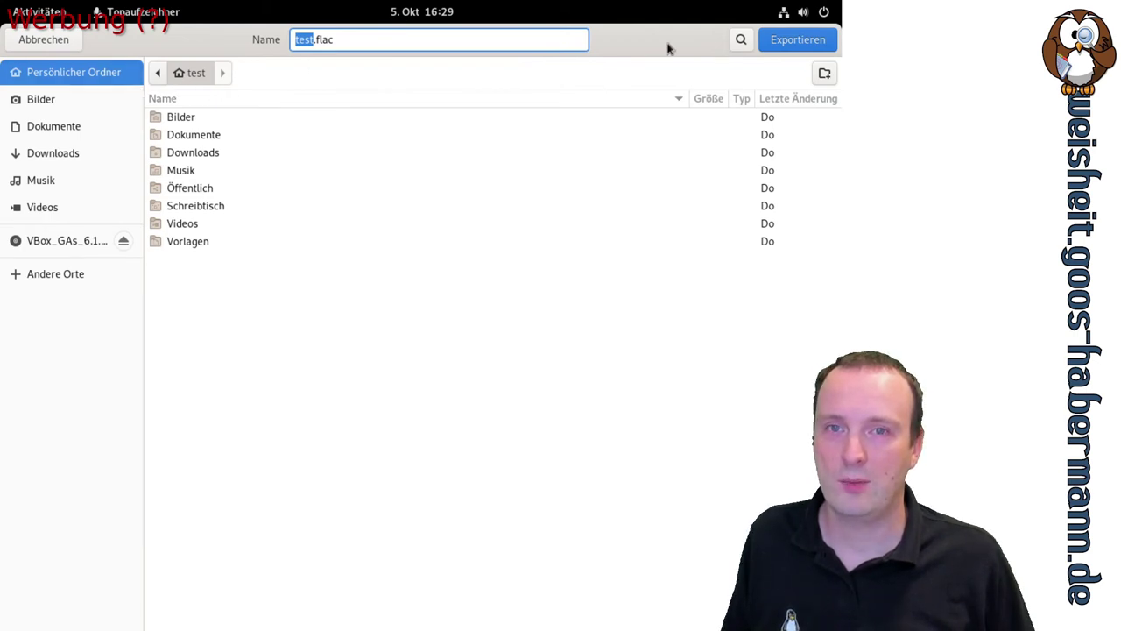
{"action": "left_click", "coordinate": [418, 47]}
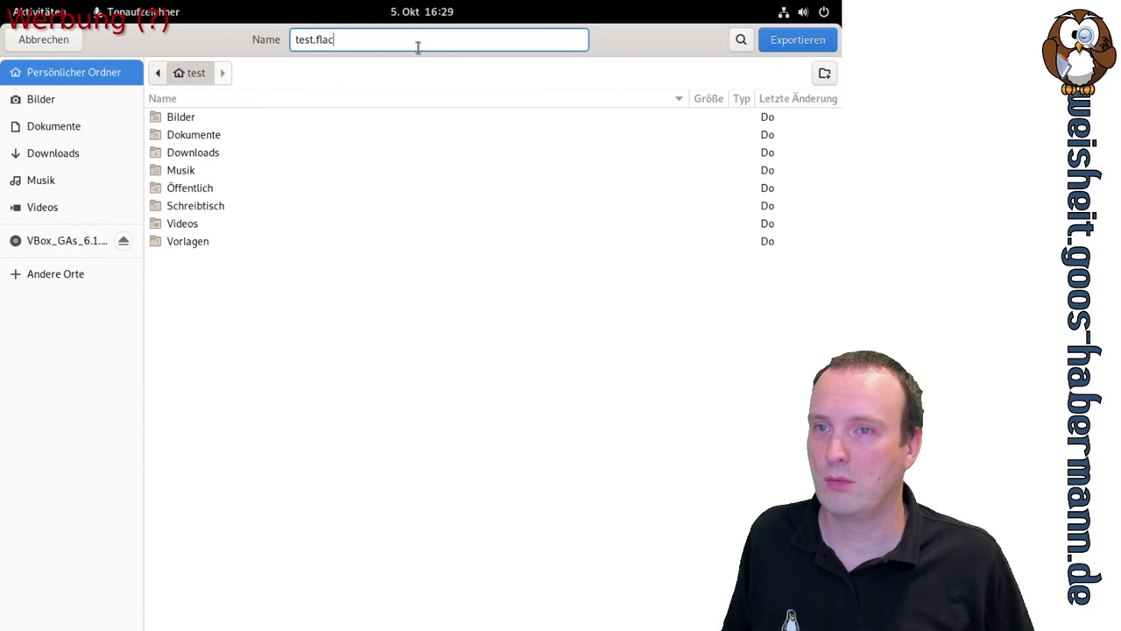
{"action": "key", "text": "BackSpace"}
{"action": "key", "text": "BackSpace"}
{"action": "key", "text": "BackSpace"}
{"action": "key", "text": "BackSpace"}
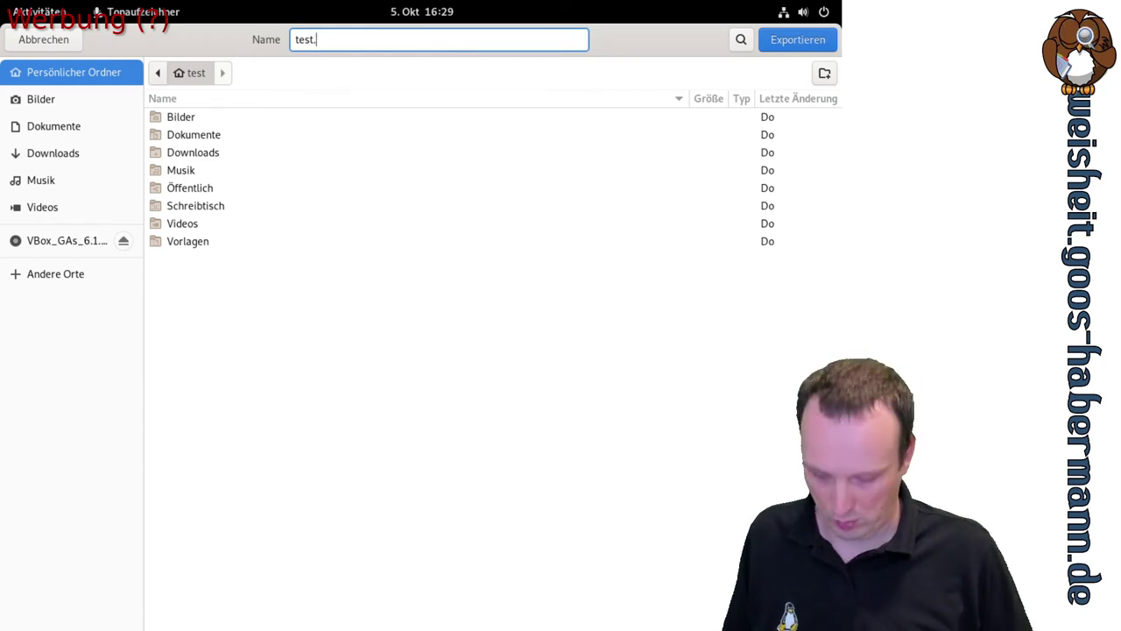
{"action": "type", "text": "opus"}
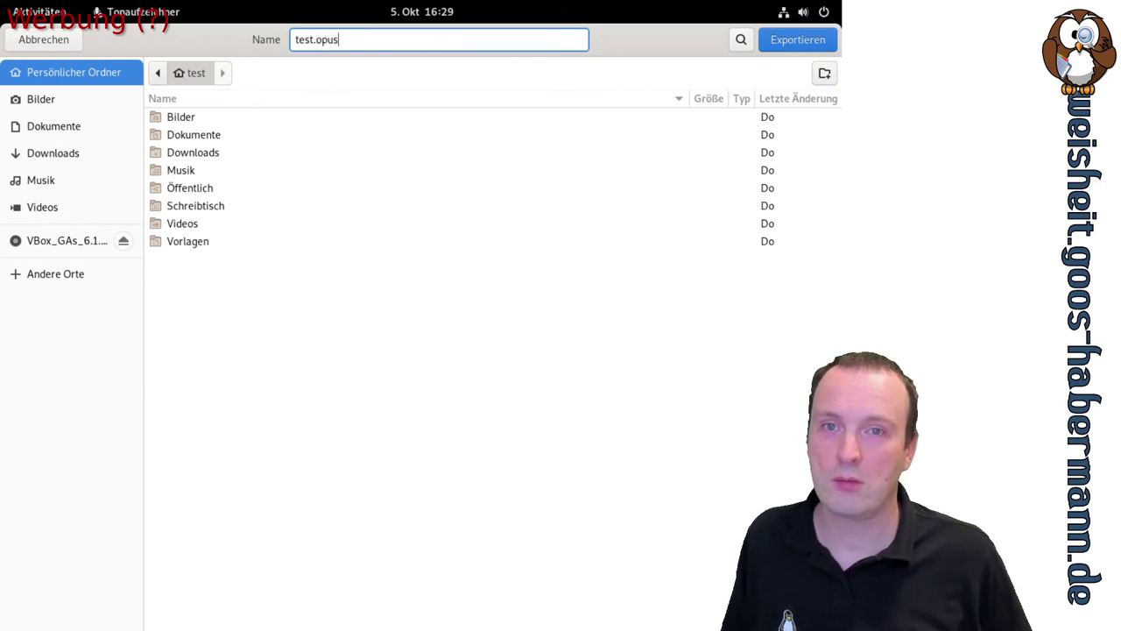
{"action": "left_click", "coordinate": [774, 45]}
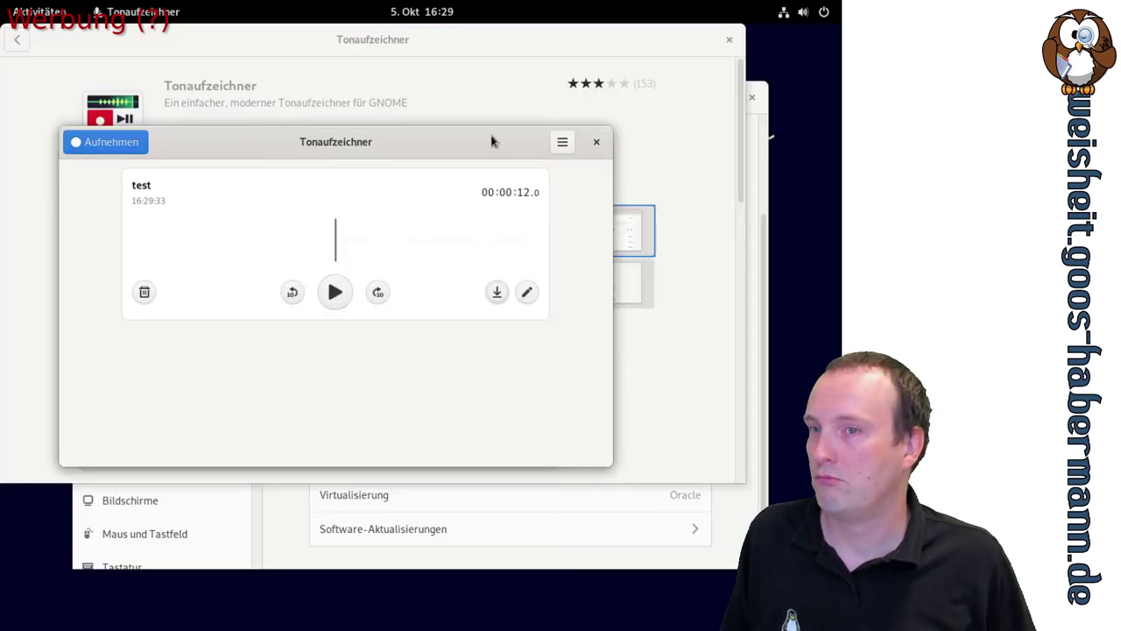
{"action": "left_click", "coordinate": [596, 141]}
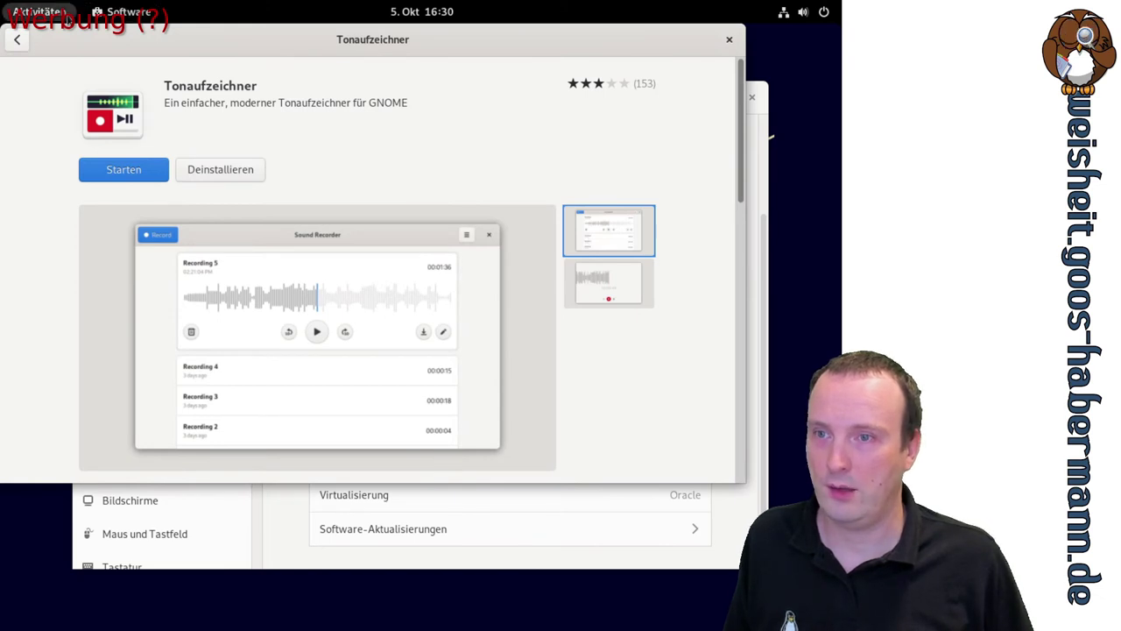
{"action": "left_click", "coordinate": [46, 17]}
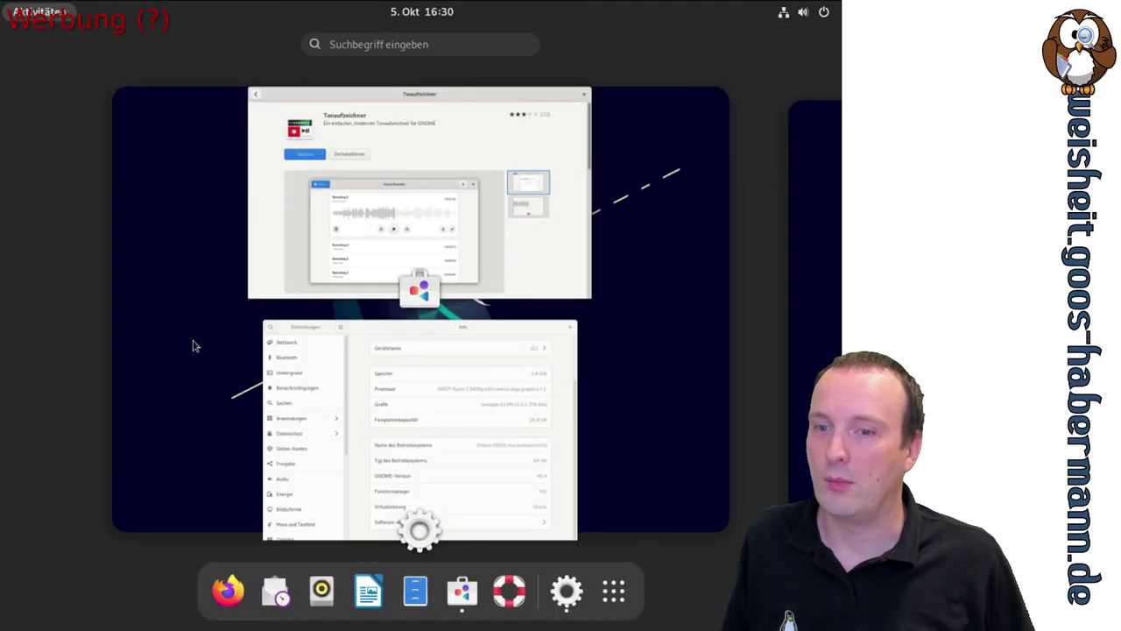
Open Files, look through Musik and Dokumente, then bring up test.opus's context menu in the home folder
{"action": "left_click", "coordinate": [417, 593]}
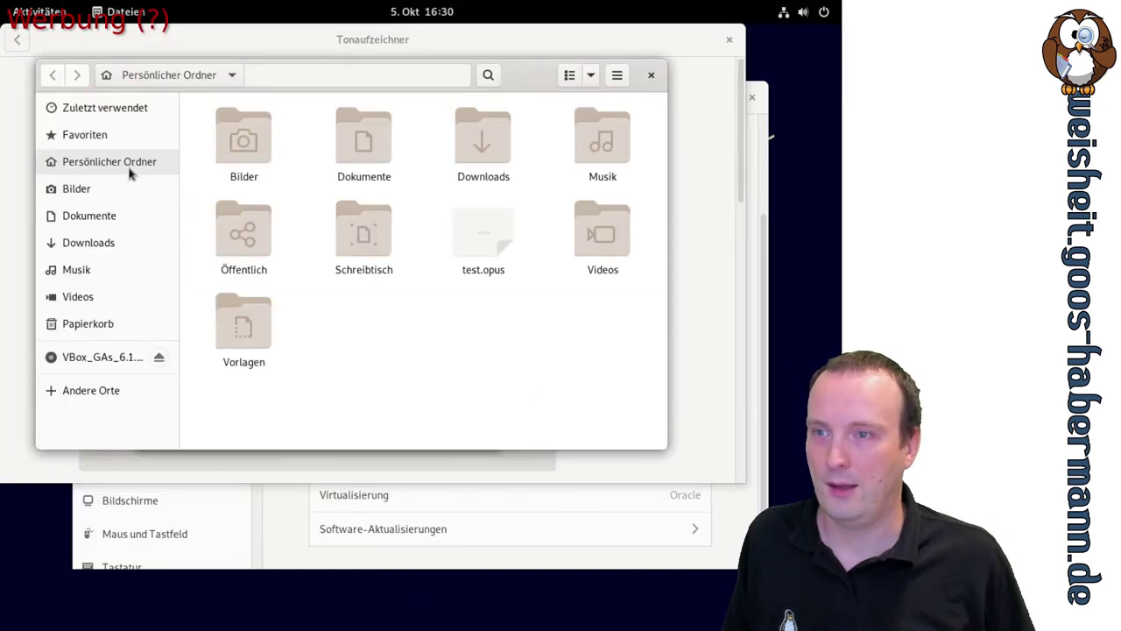
{"action": "left_click", "coordinate": [83, 272]}
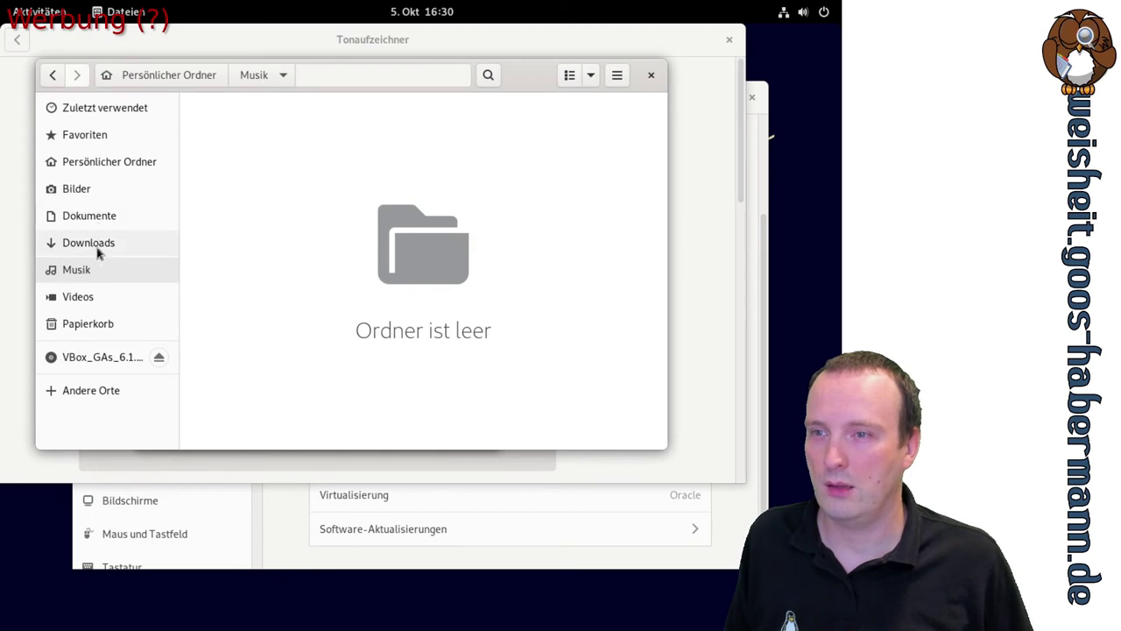
{"action": "left_click", "coordinate": [106, 220]}
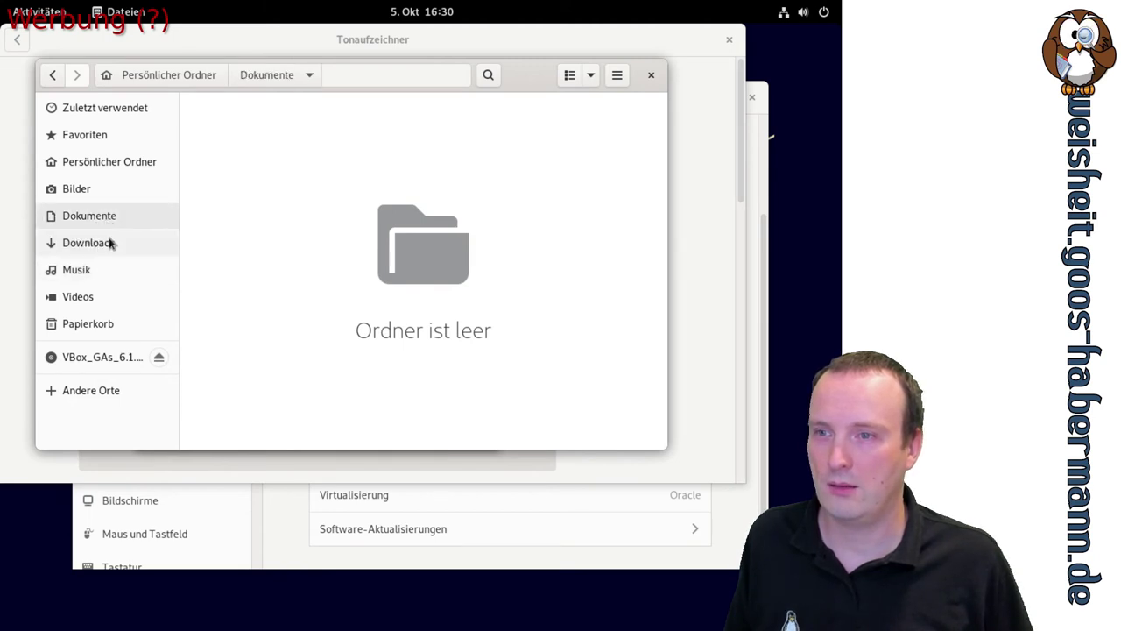
{"action": "left_click", "coordinate": [88, 165]}
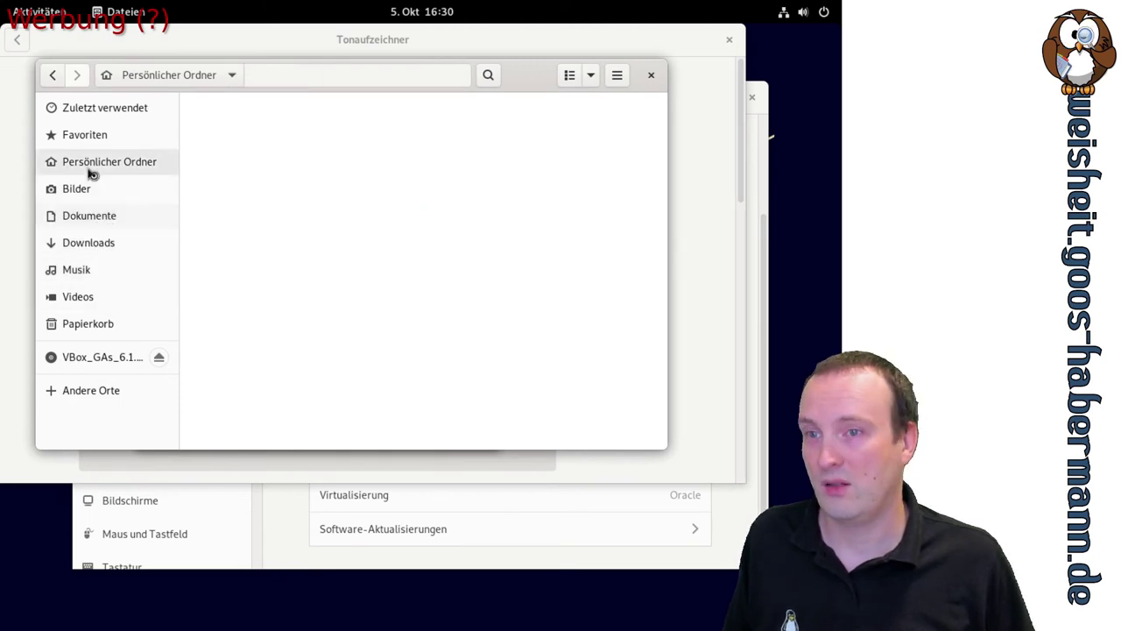
{"action": "left_click", "coordinate": [467, 379]}
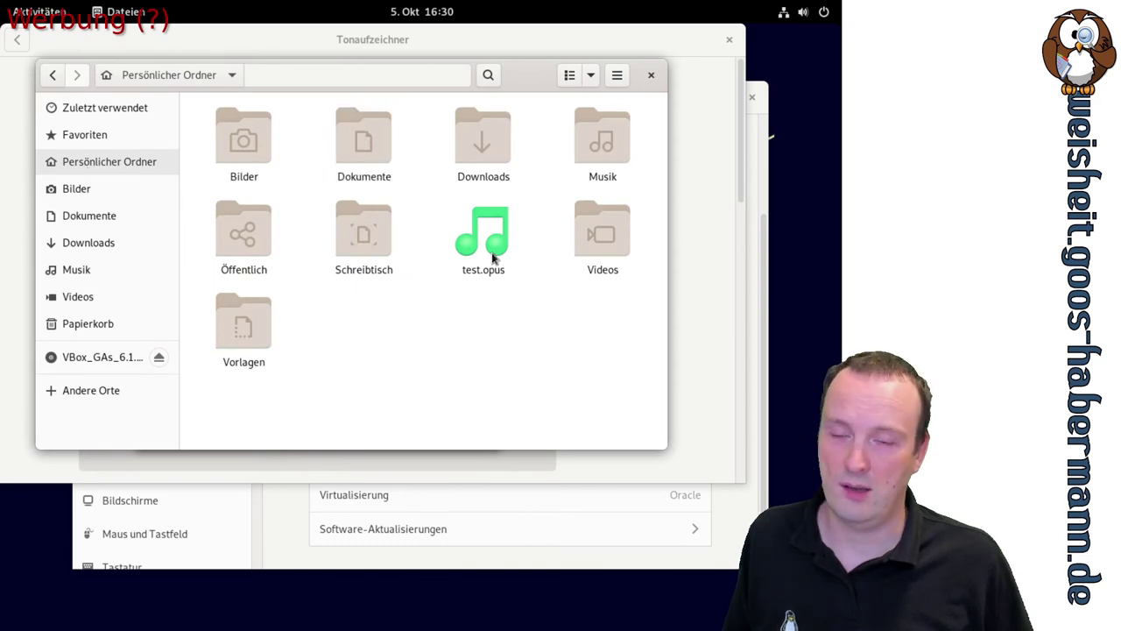
{"action": "left_click", "coordinate": [493, 257]}
{"action": "right_click", "coordinate": [493, 256]}
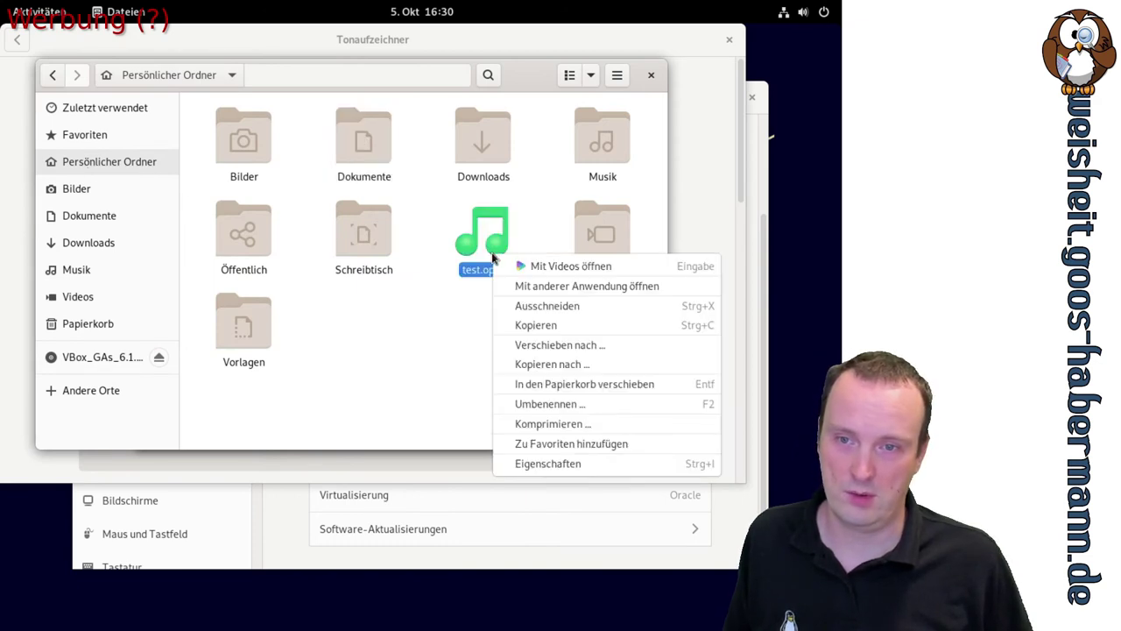
Review test.opus properties across its audio, permissions and open-with tabs, then close them
{"action": "left_click", "coordinate": [576, 467]}
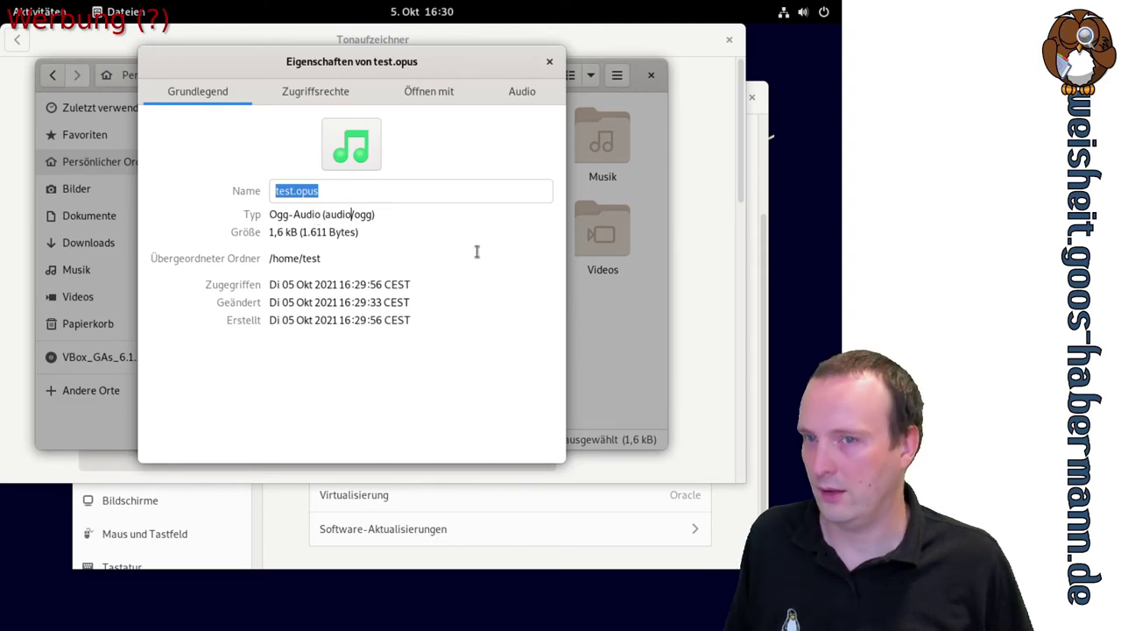
{"action": "left_click", "coordinate": [515, 91]}
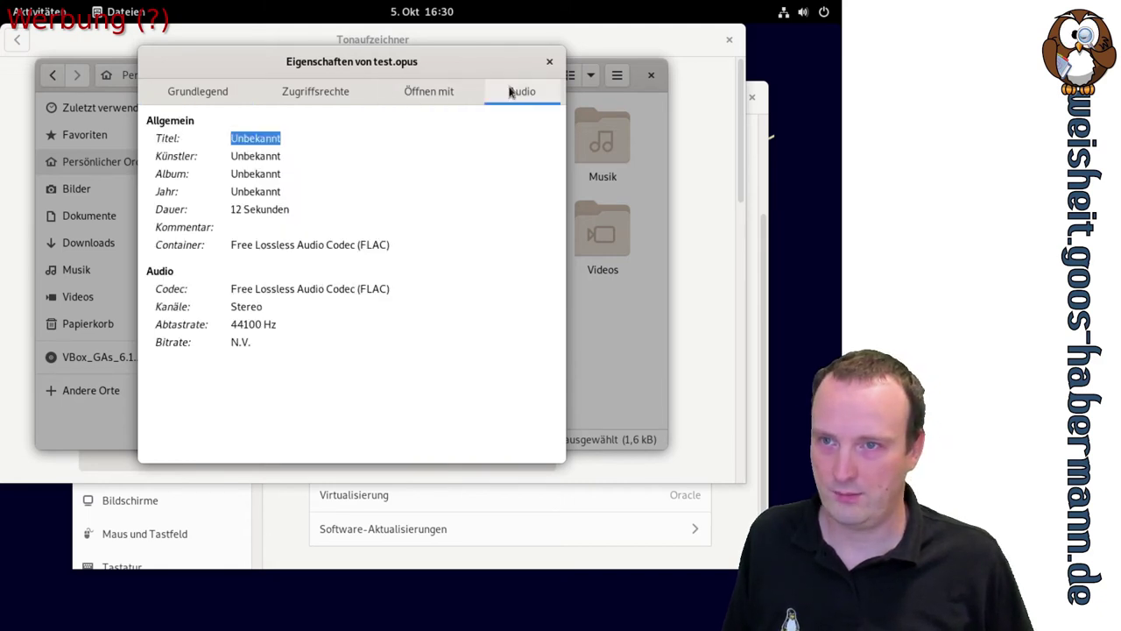
{"action": "left_click", "coordinate": [175, 96]}
{"action": "left_click", "coordinate": [298, 92]}
{"action": "left_click", "coordinate": [429, 92]}
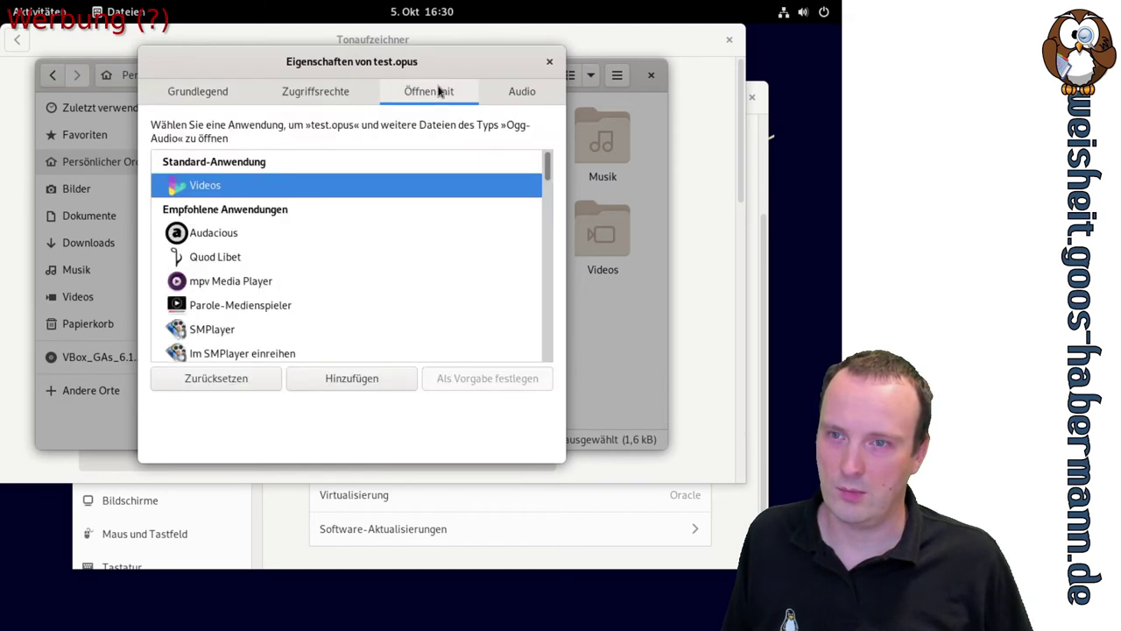
{"action": "left_click", "coordinate": [549, 61]}
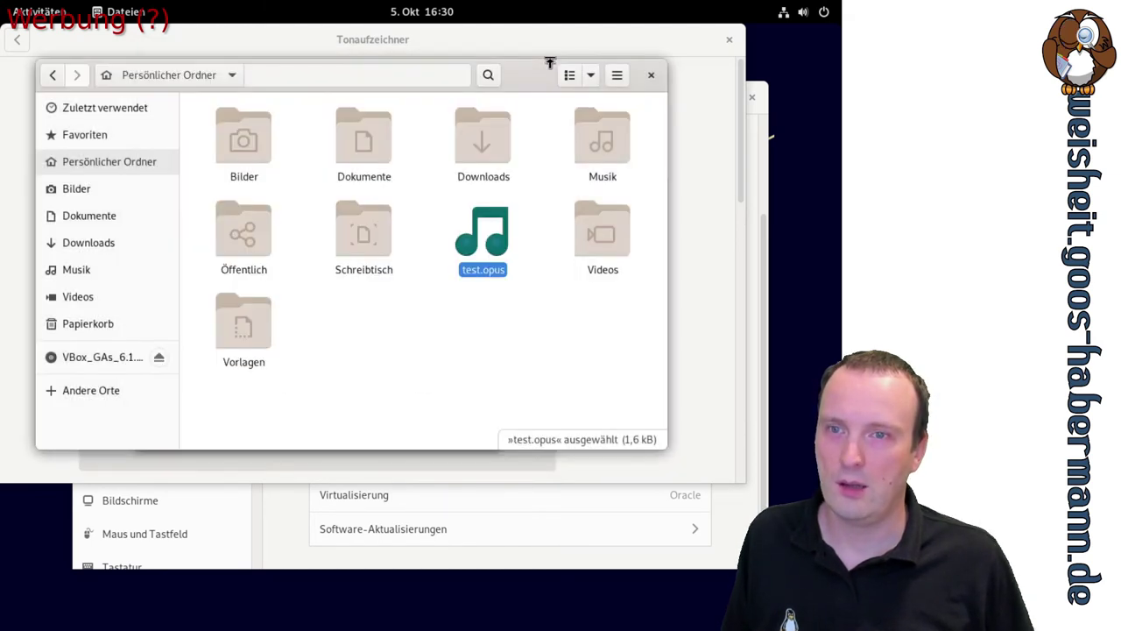
{"action": "right_click", "coordinate": [484, 253]}
Open test.opus in Videos and view its Eigenschaften
{"action": "left_click", "coordinate": [517, 257]}
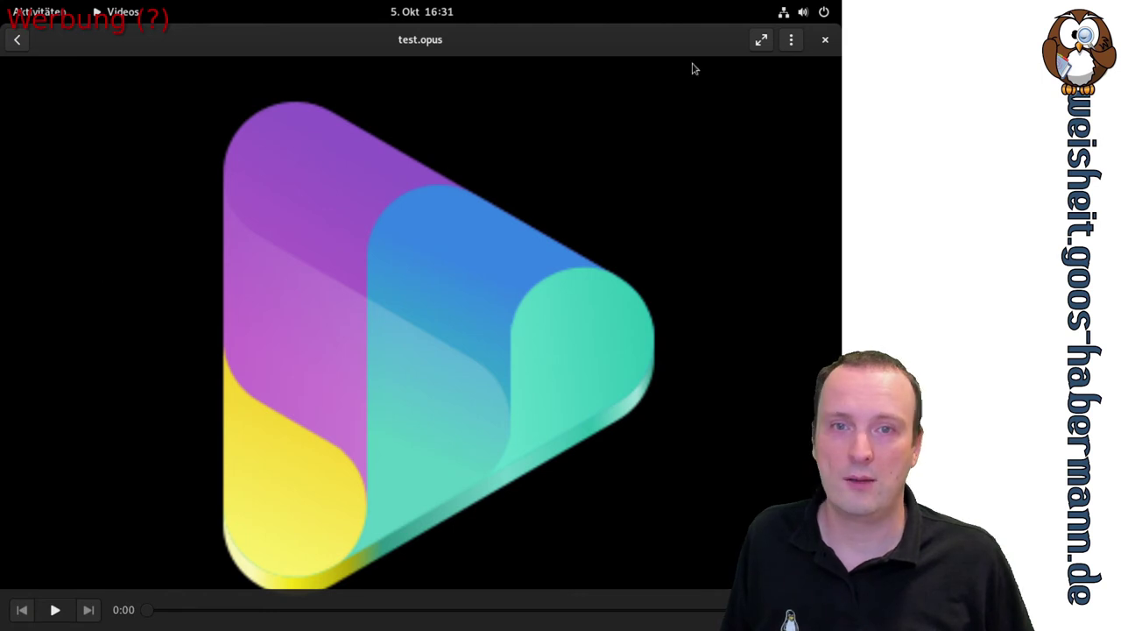
{"action": "left_click", "coordinate": [789, 40]}
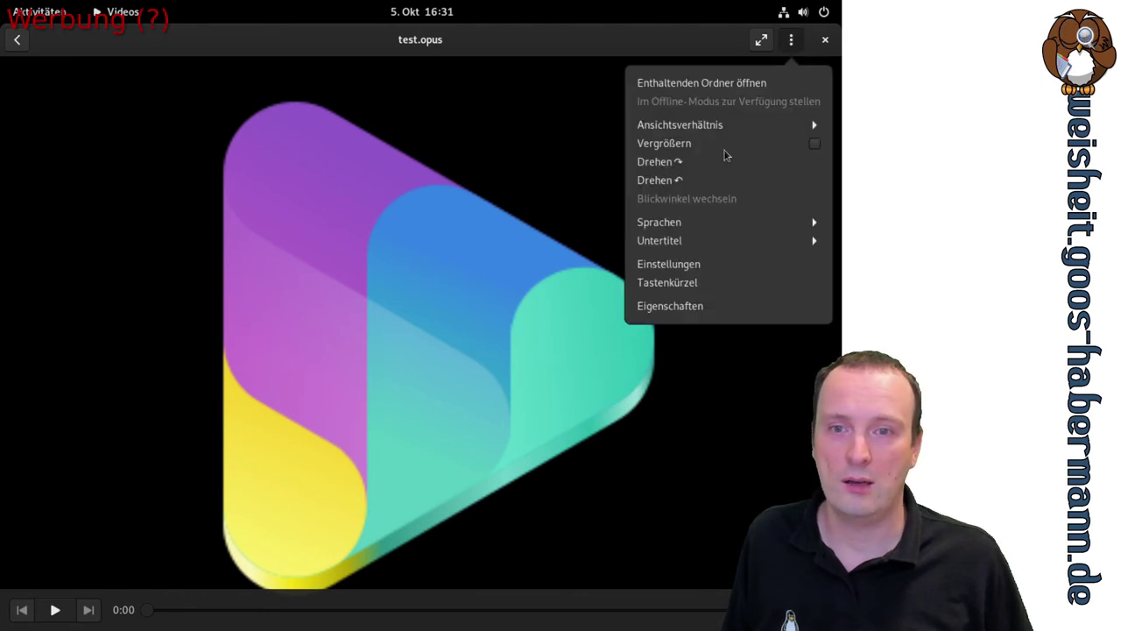
{"action": "left_click", "coordinate": [669, 307]}
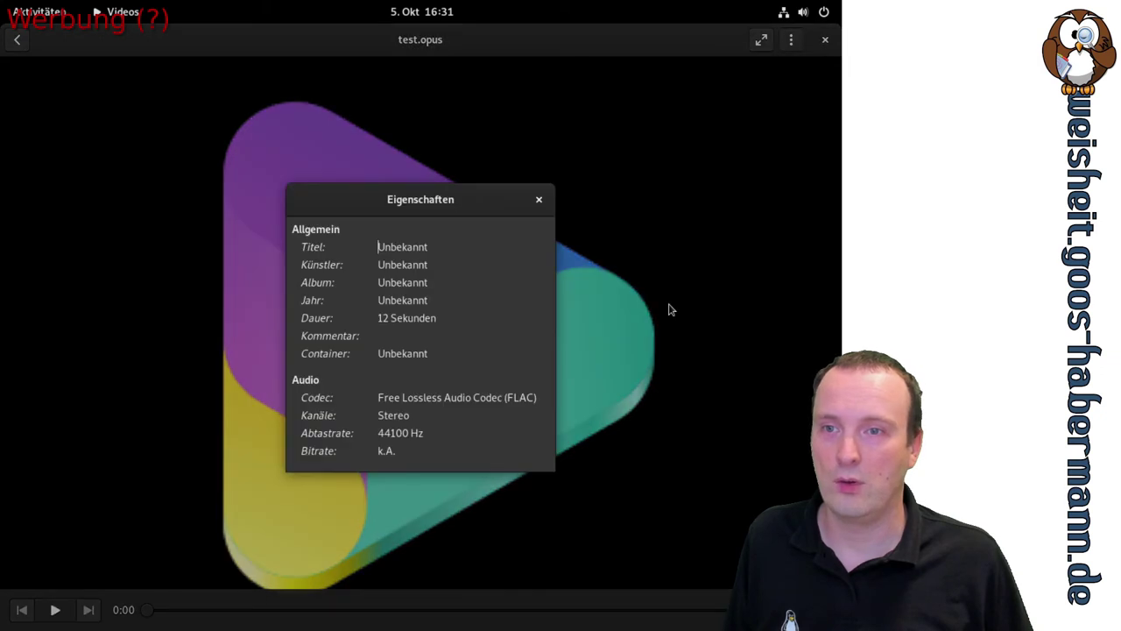
{"action": "left_click", "coordinate": [539, 201]}
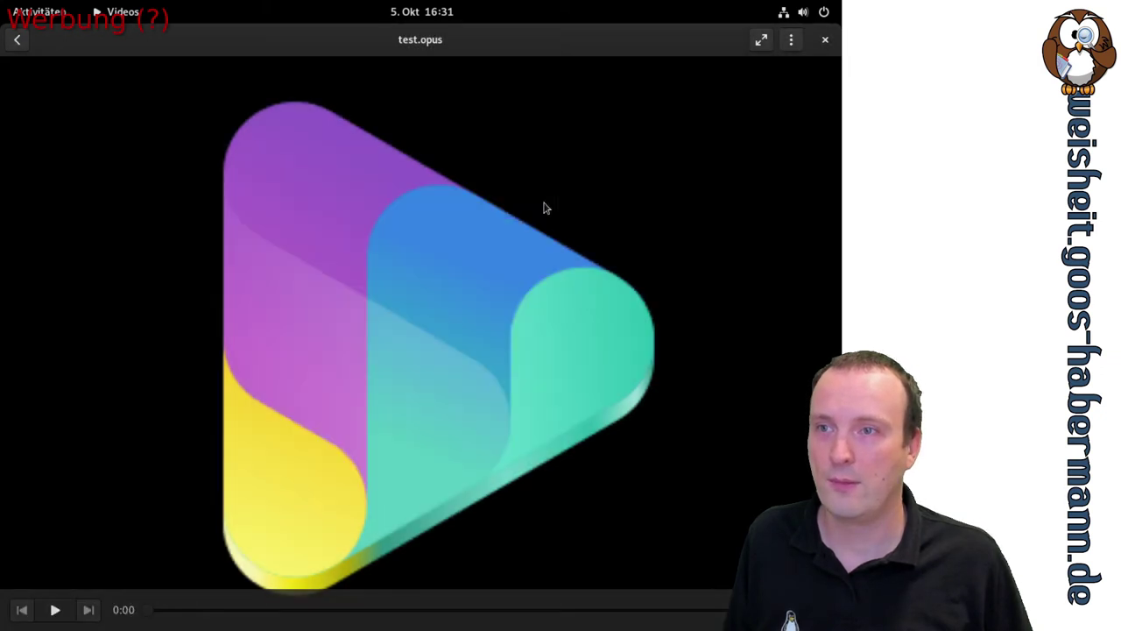
Toggle fullscreen, go back to the overview, and show the Kanäle channel list
{"action": "left_click", "coordinate": [760, 41]}
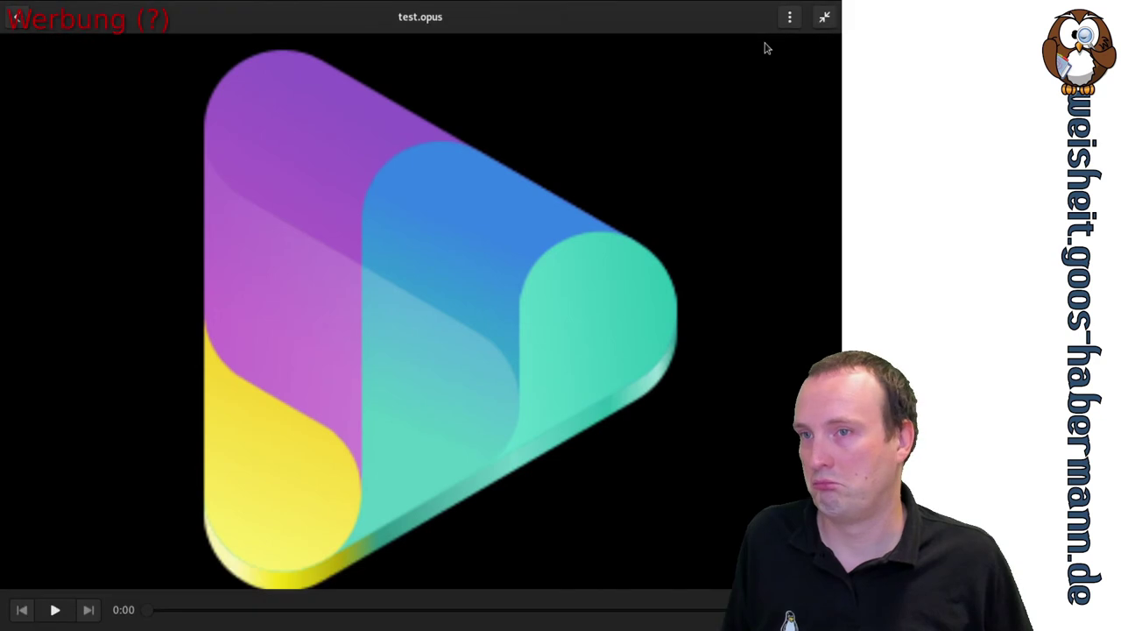
{"action": "left_click", "coordinate": [17, 17]}
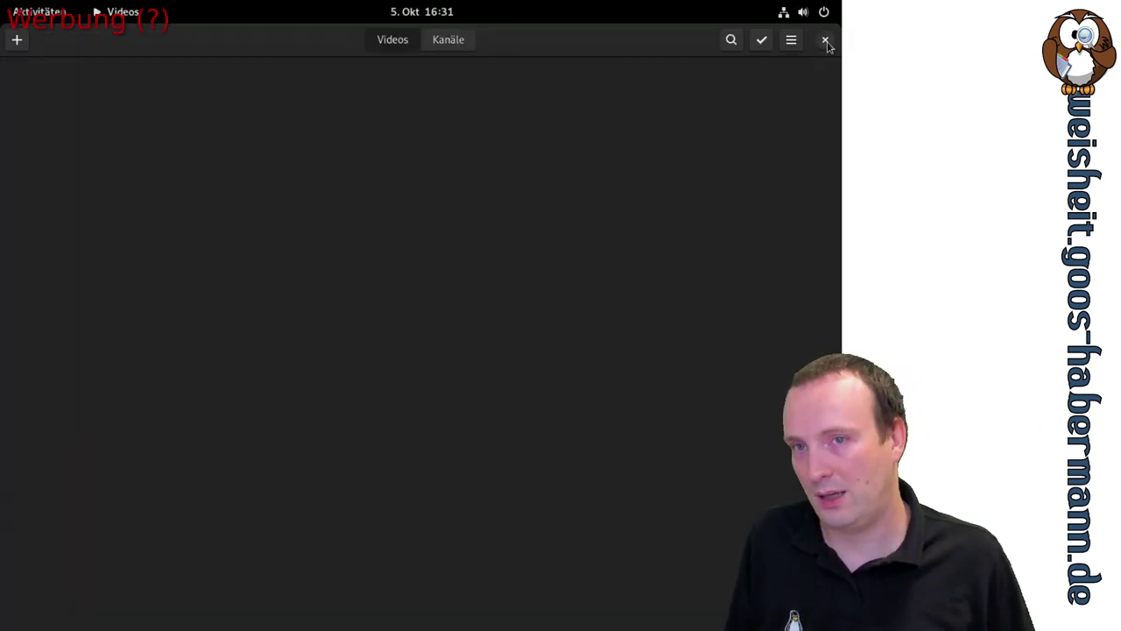
{"action": "left_click", "coordinate": [447, 48]}
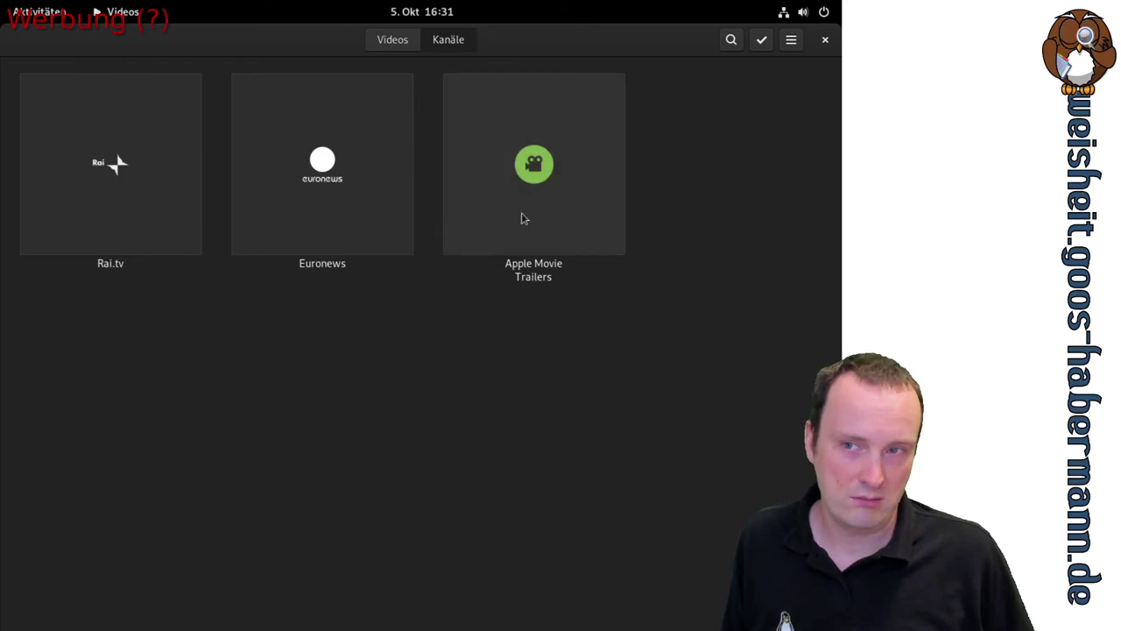
Go to Rai.tv, then Am beliebtesten, then the Alle video collection
{"action": "left_click", "coordinate": [131, 174]}
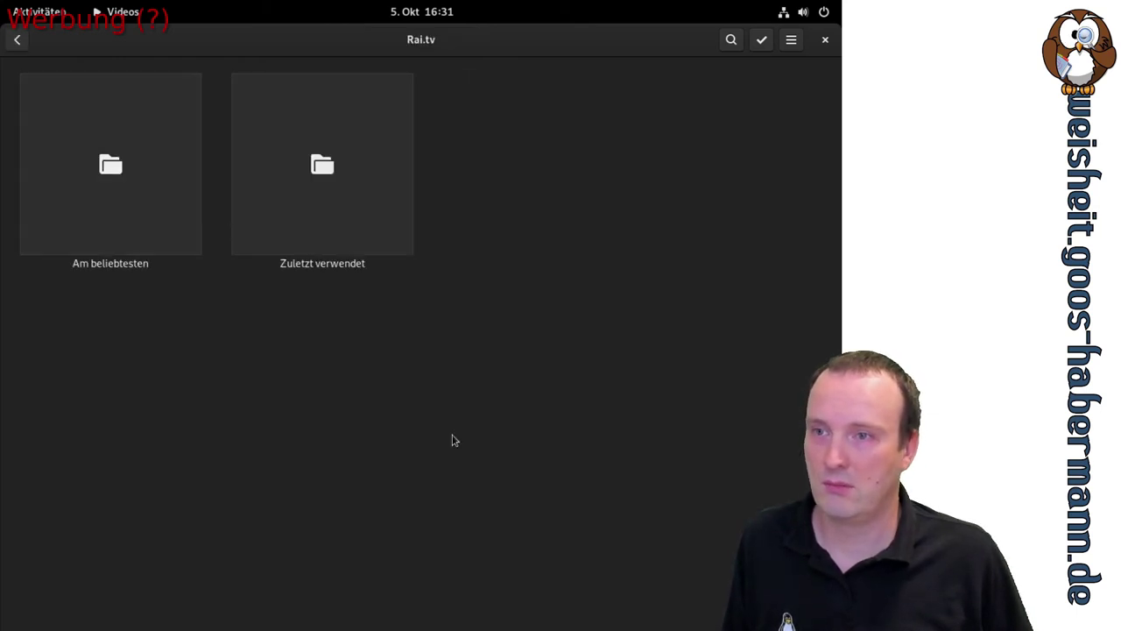
{"action": "left_click", "coordinate": [143, 164]}
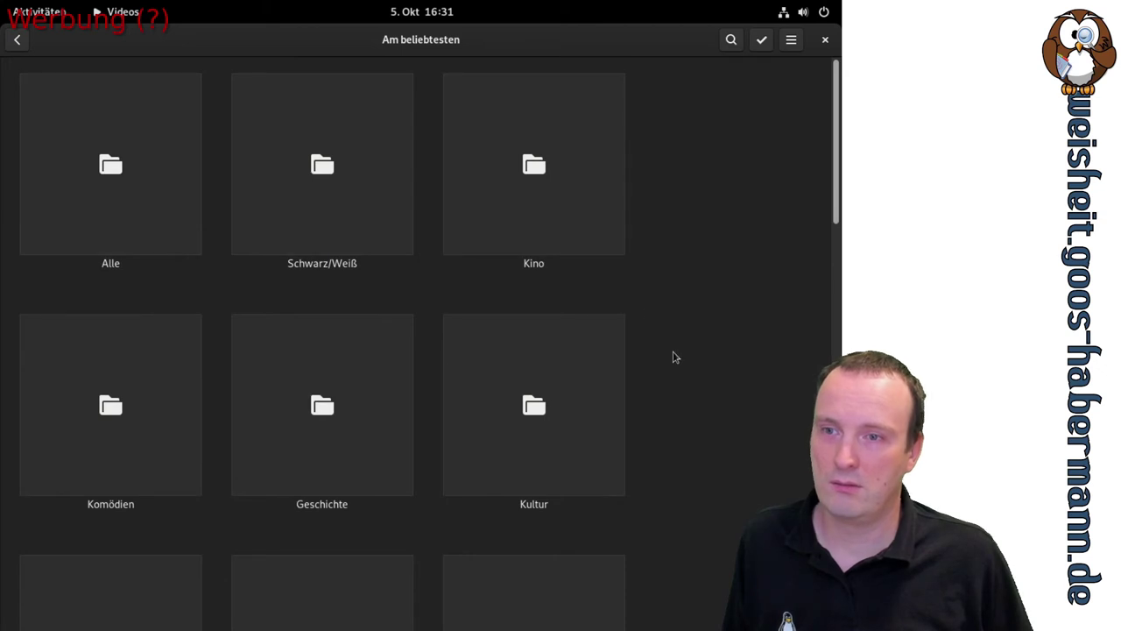
{"action": "left_click", "coordinate": [108, 184]}
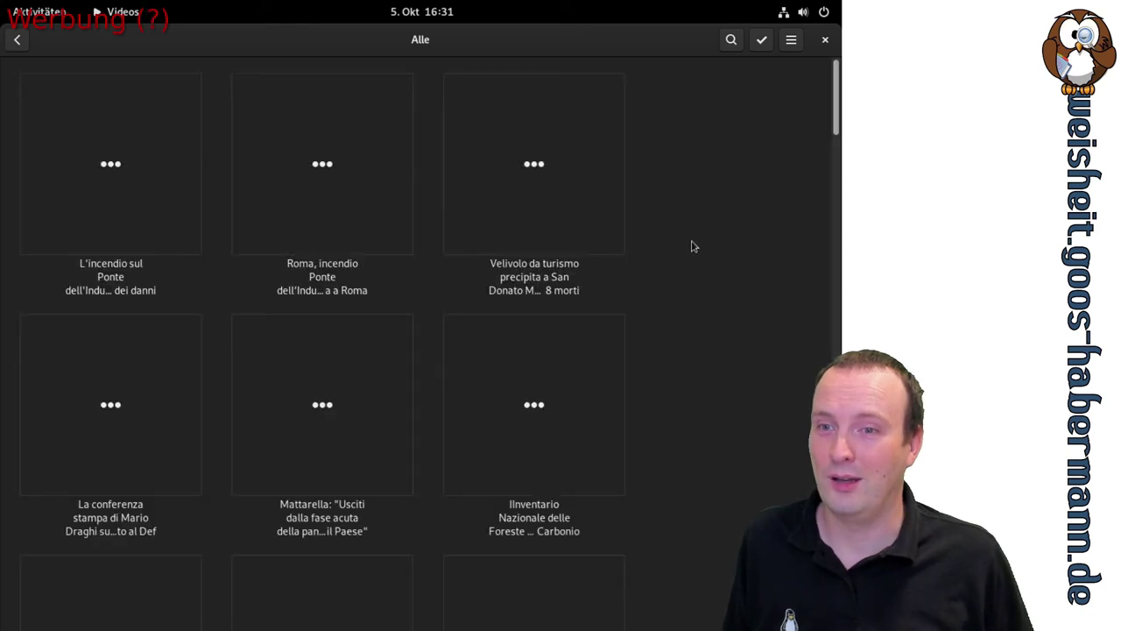
Scroll the Alle grid and play 'Tridico: 900 milioni per finanziare la quarantena dei lavoratori'
{"action": "scroll", "coordinate": [696, 240], "scroll_direction": "down", "scroll_amount": 5}
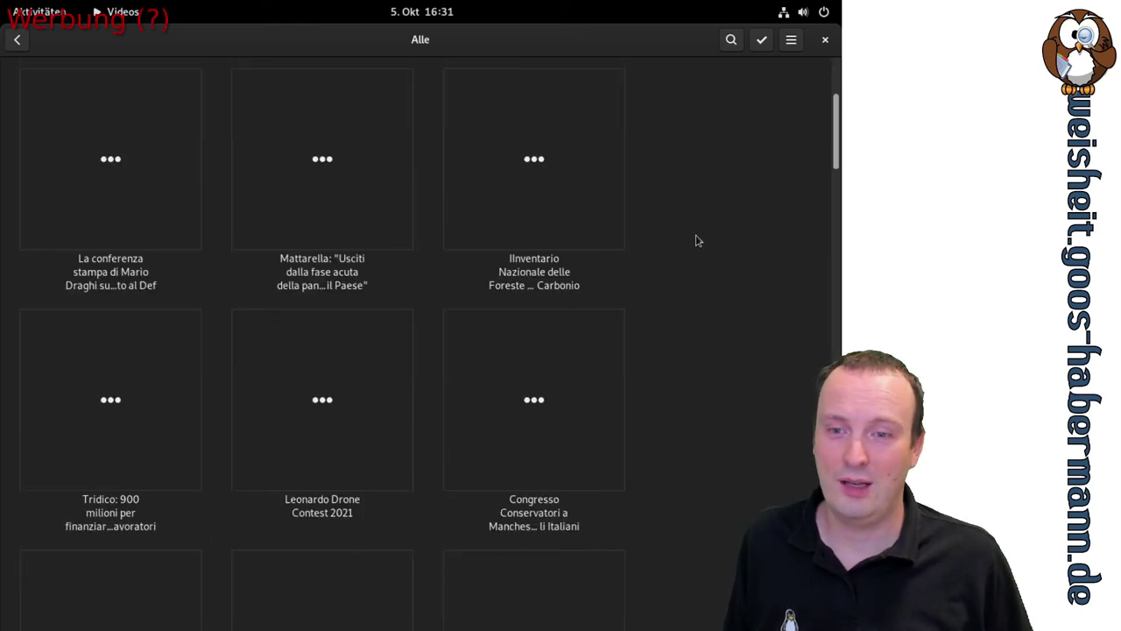
{"action": "scroll", "coordinate": [696, 240], "scroll_direction": "down", "scroll_amount": 8}
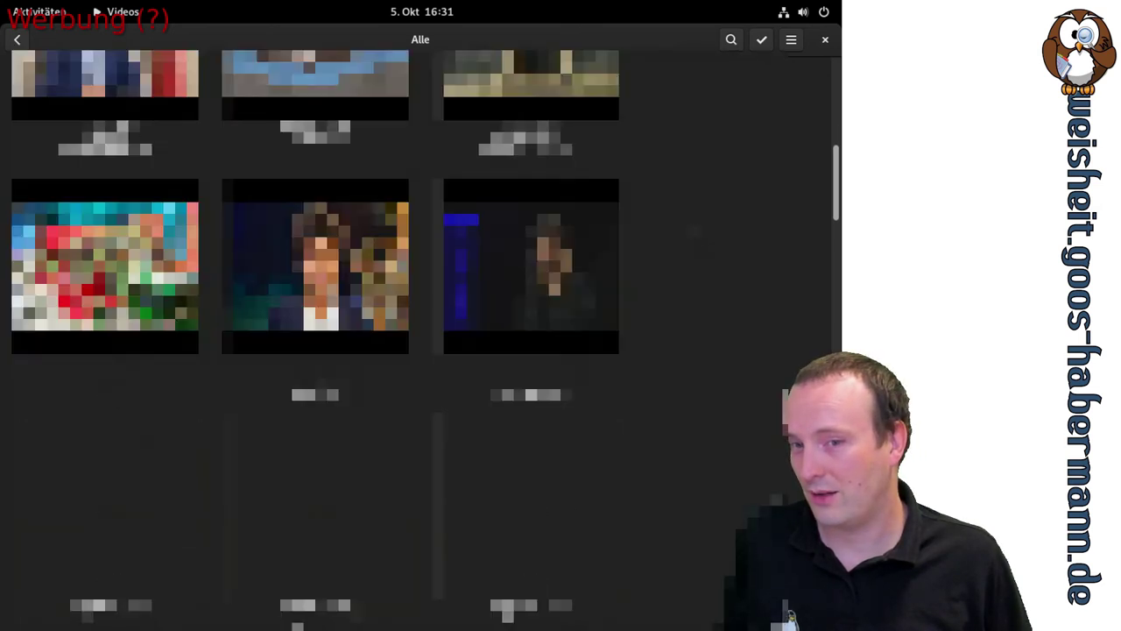
{"action": "scroll", "coordinate": [696, 237], "scroll_direction": "down", "scroll_amount": 15}
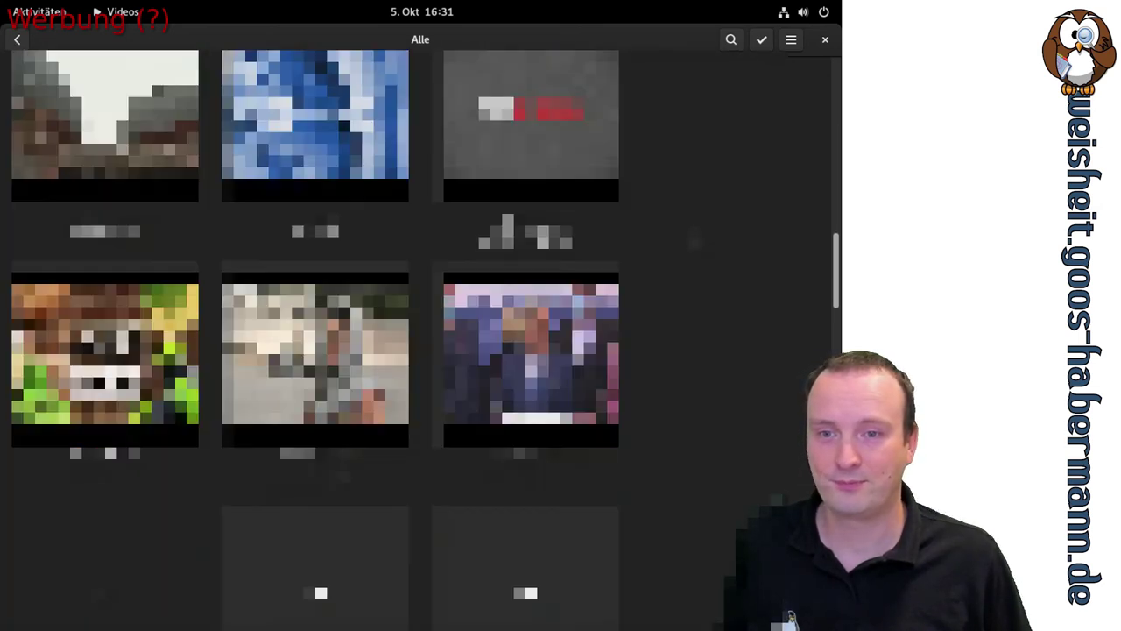
{"action": "scroll", "coordinate": [697, 240], "scroll_direction": "down", "scroll_amount": 13}
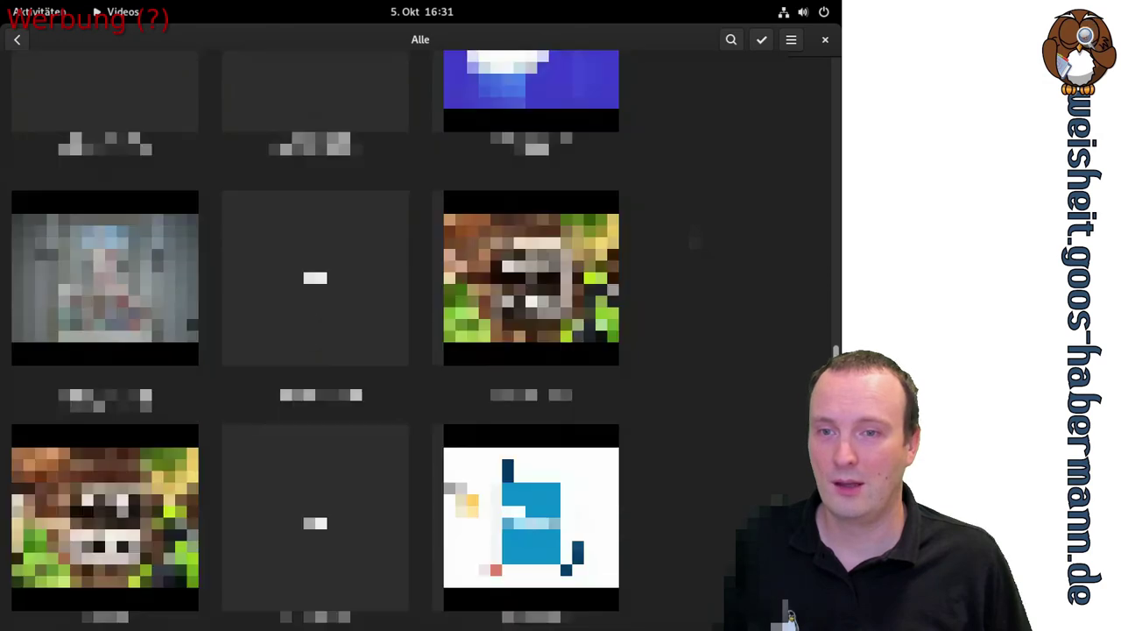
{"action": "scroll", "coordinate": [696, 240], "scroll_direction": "down", "scroll_amount": 12}
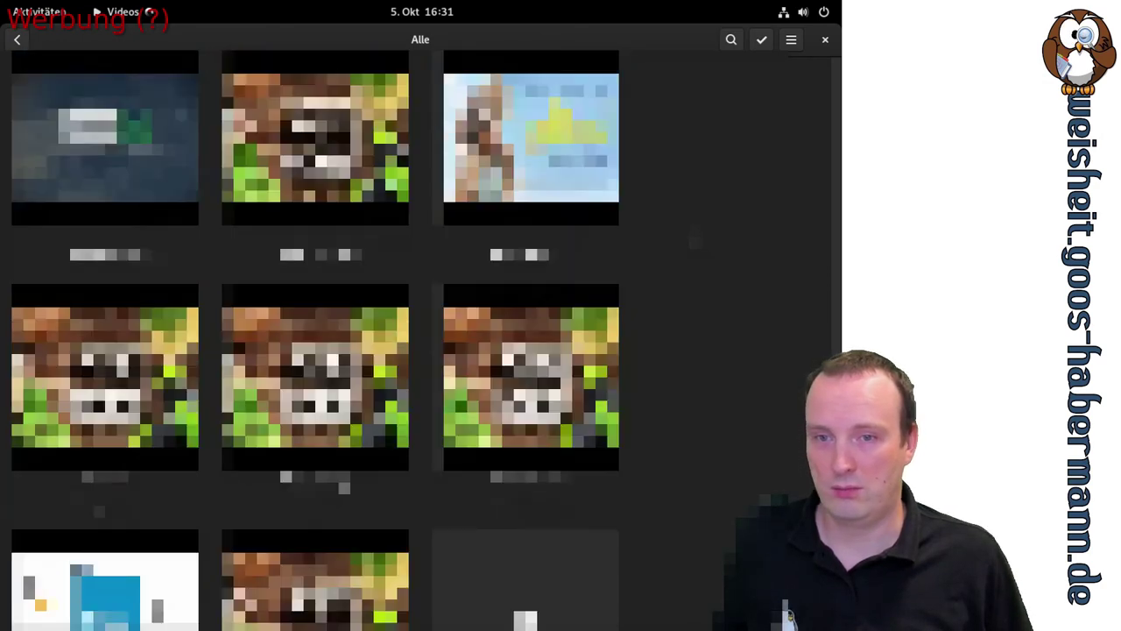
{"action": "scroll", "coordinate": [695, 240], "scroll_direction": "down", "scroll_amount": 3}
{"action": "scroll", "coordinate": [636, 371], "scroll_direction": "up", "scroll_amount": 10}
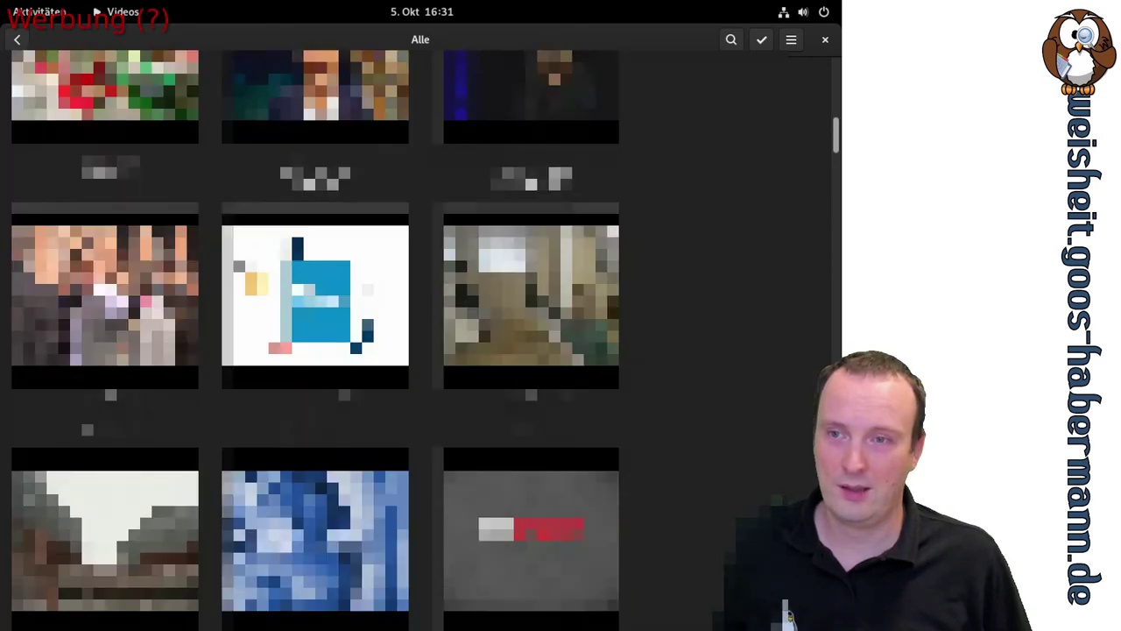
{"action": "scroll", "coordinate": [315, 341], "scroll_direction": "up", "scroll_amount": 3}
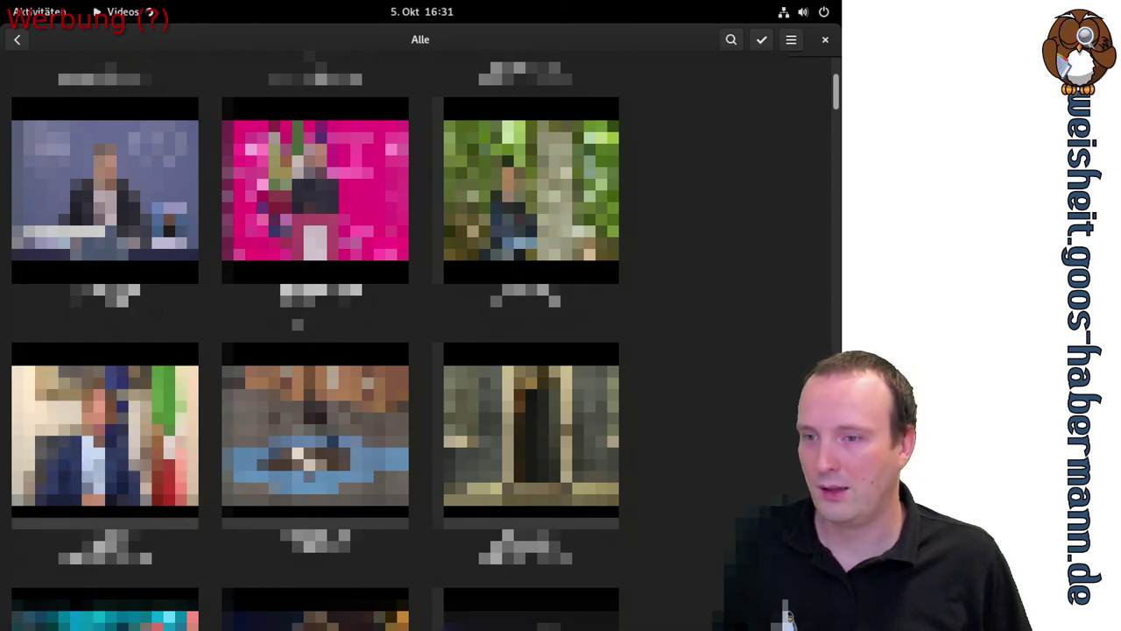
{"action": "left_click", "coordinate": [111, 430]}
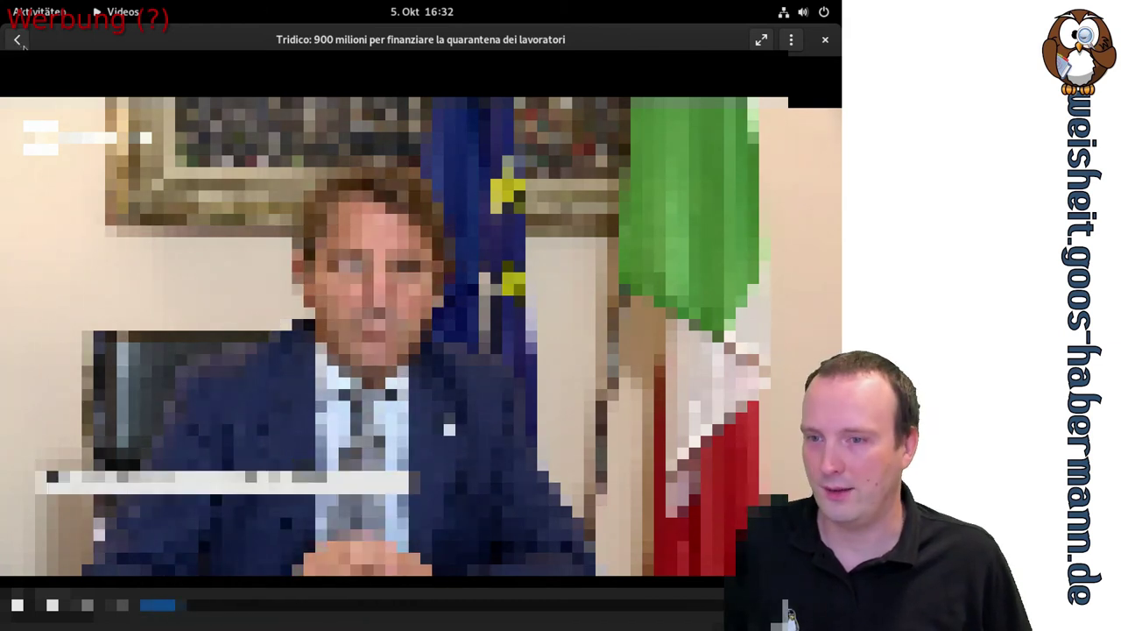
Stop the Rai.tv clip, go back to the Alle grid and quit Videos
{"action": "left_click", "coordinate": [23, 46]}
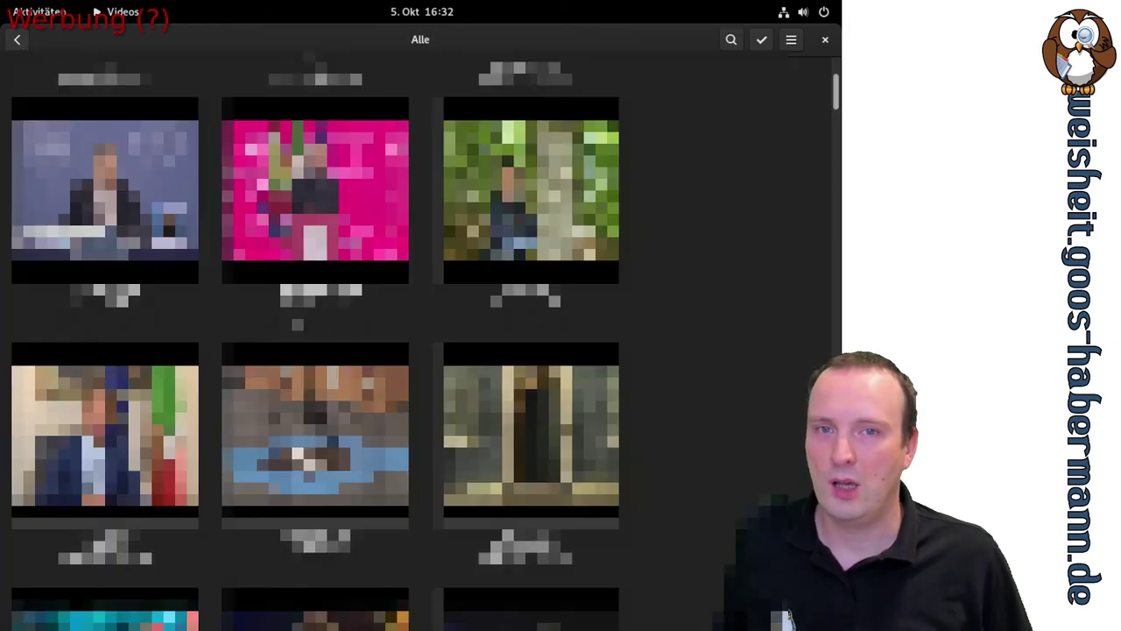
{"action": "left_click", "coordinate": [824, 41]}
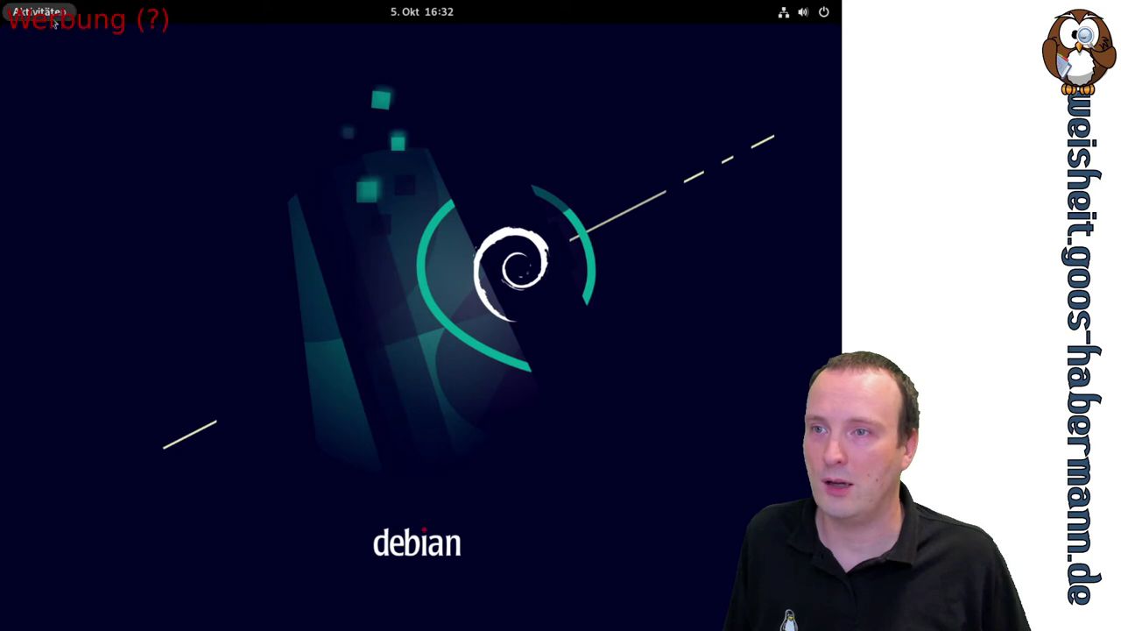
Launch Karten from the Aktivitäten overview's full application grid
{"action": "left_click", "coordinate": [55, 17]}
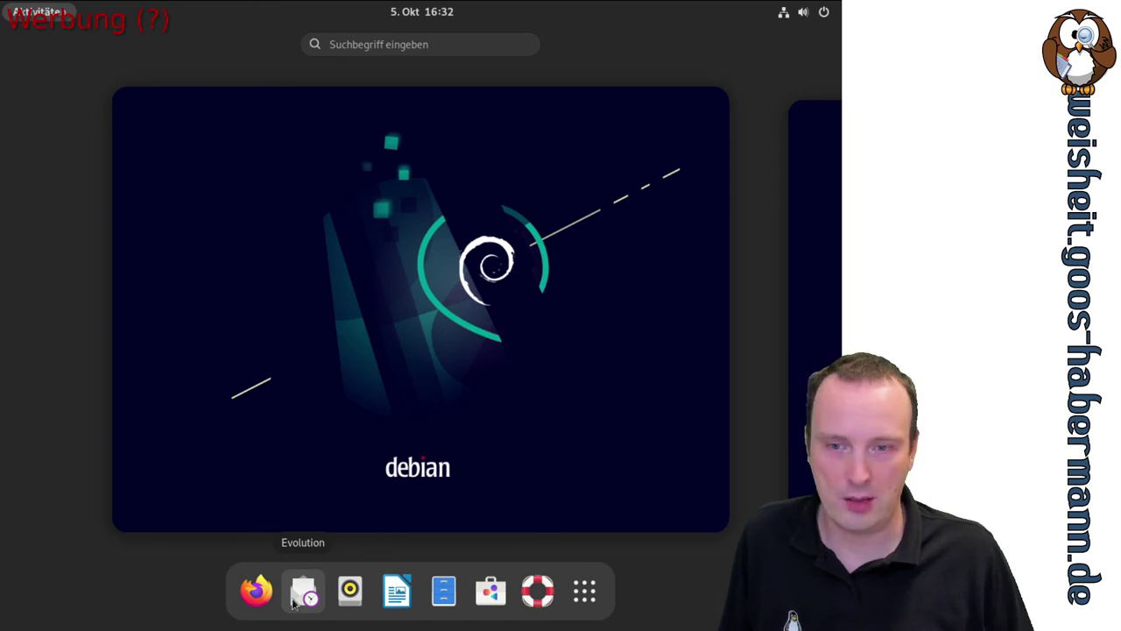
{"action": "left_click", "coordinate": [585, 591]}
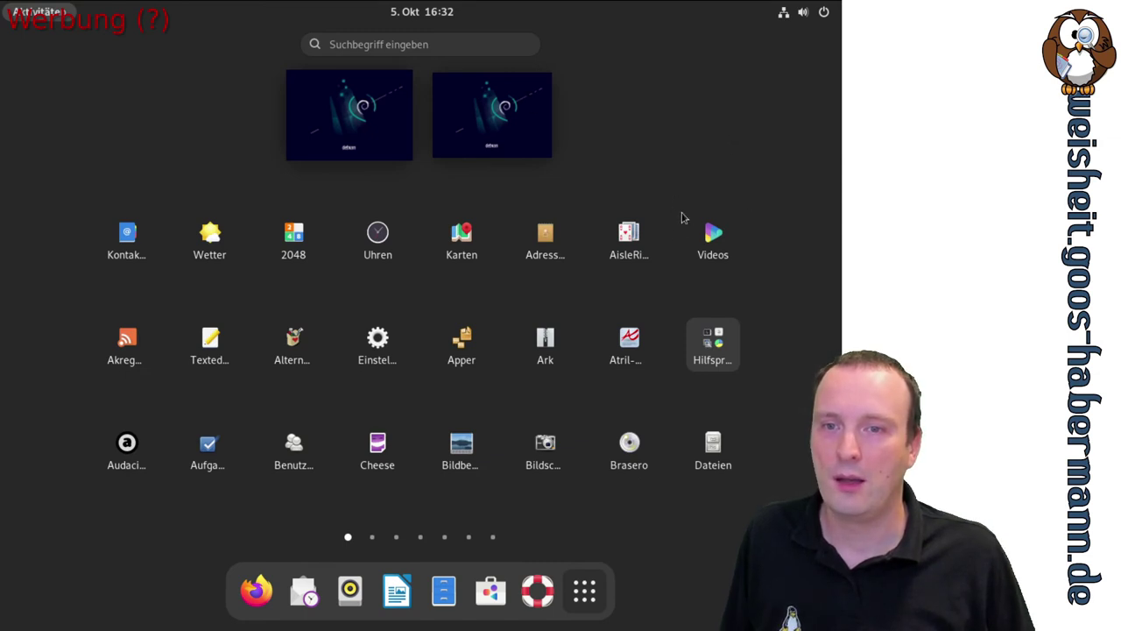
{"action": "left_click", "coordinate": [452, 244]}
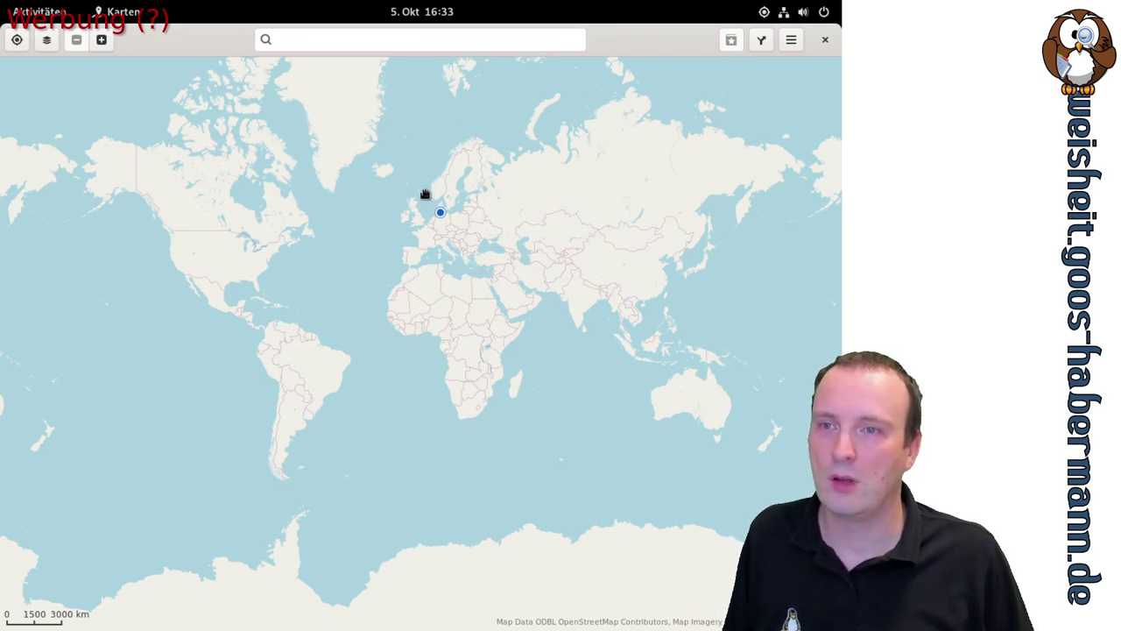
Search the map for 'kiel' and select Kiel from the results
{"action": "left_click", "coordinate": [386, 39]}
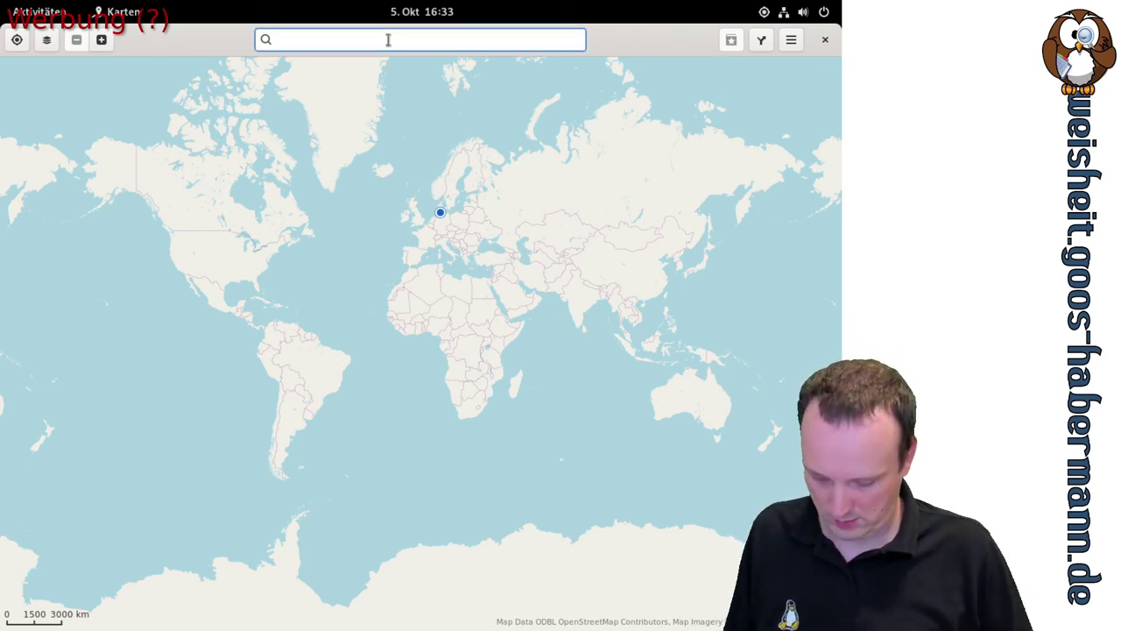
{"action": "type", "text": "kiel"}
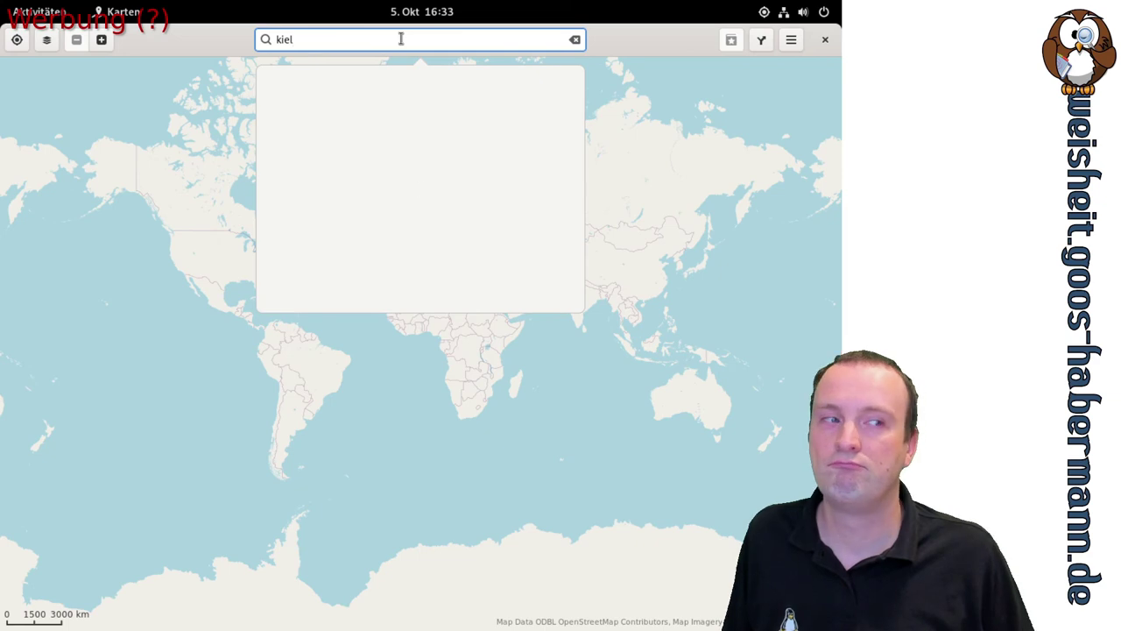
{"action": "left_click", "coordinate": [378, 95]}
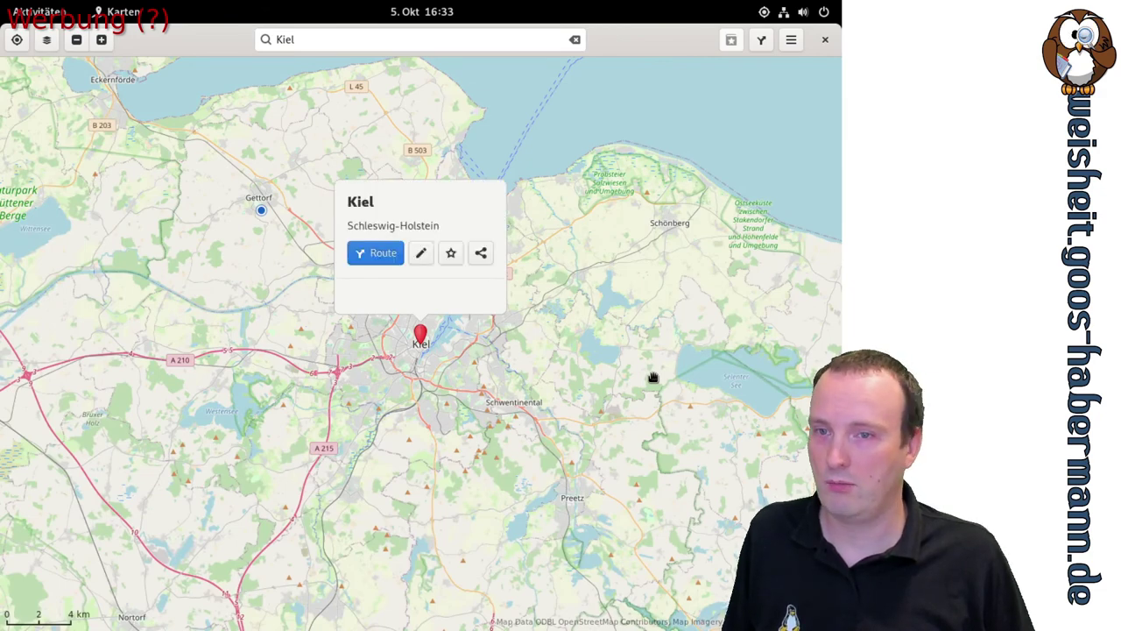
Zoom into the Altstadt, pan past Jensendamm, Kleiner Kiel and Muhliusstraße, then zoom out
{"action": "scroll", "coordinate": [436, 348], "scroll_direction": "up", "scroll_amount": 3}
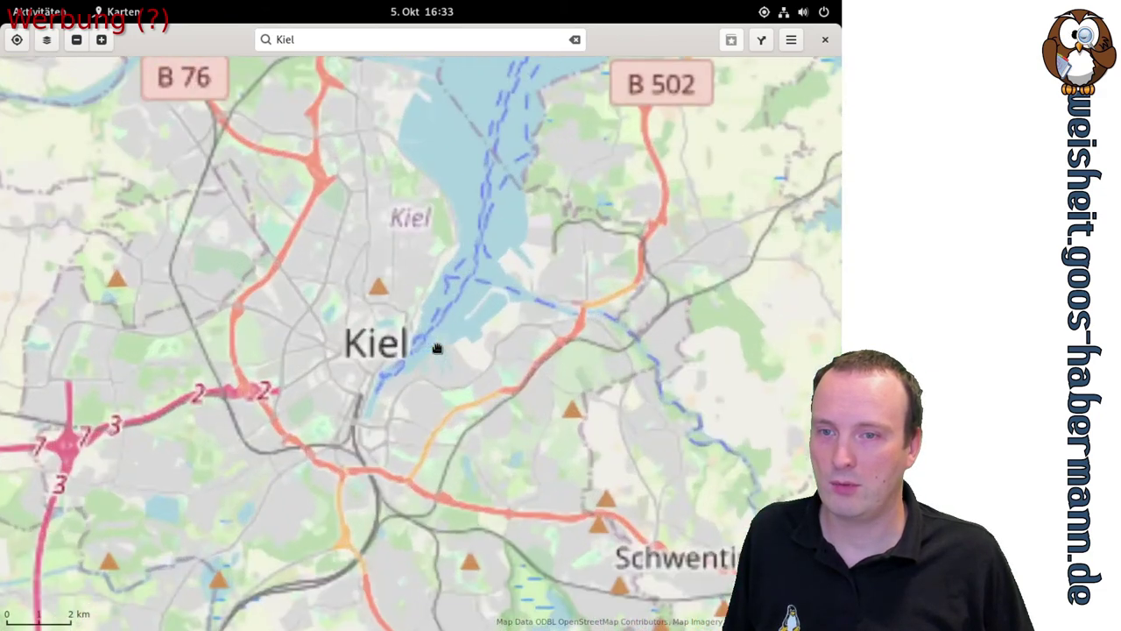
{"action": "scroll", "coordinate": [436, 347], "scroll_direction": "up", "scroll_amount": 2}
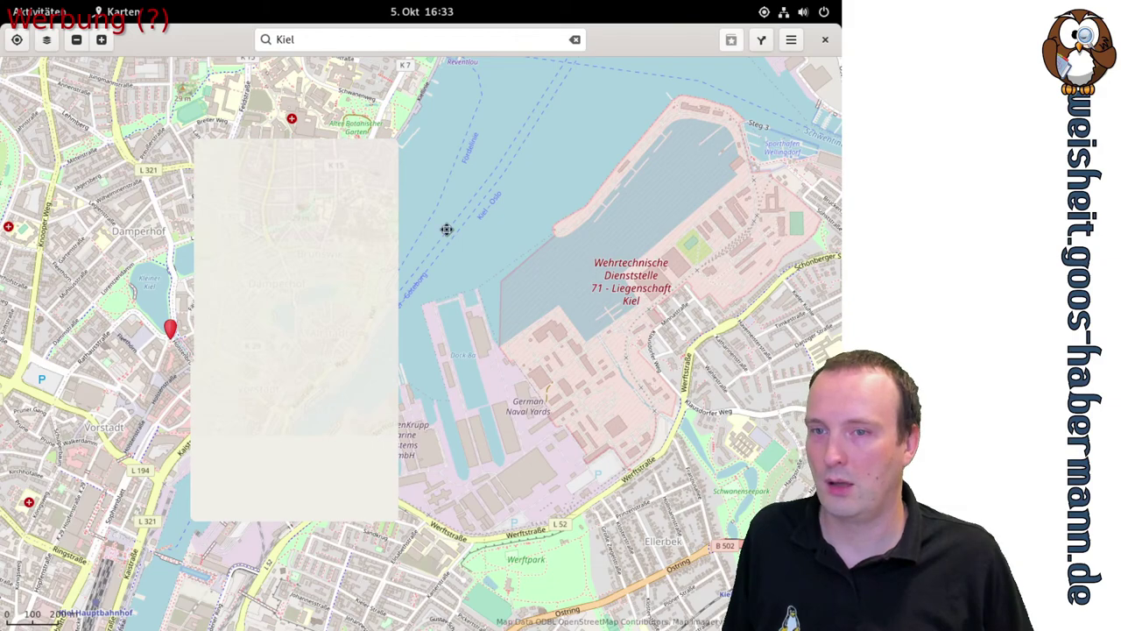
{"action": "left_click_drag", "start_coordinate": [448, 228], "coordinate": [671, 277]}
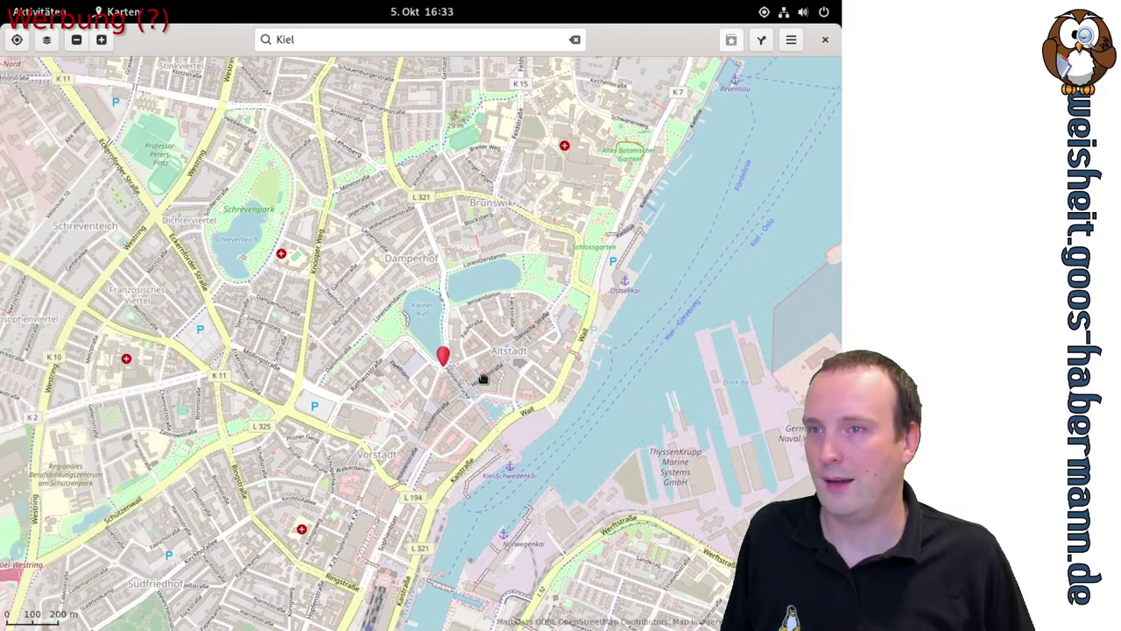
{"action": "scroll", "coordinate": [484, 375], "scroll_direction": "up", "scroll_amount": 3}
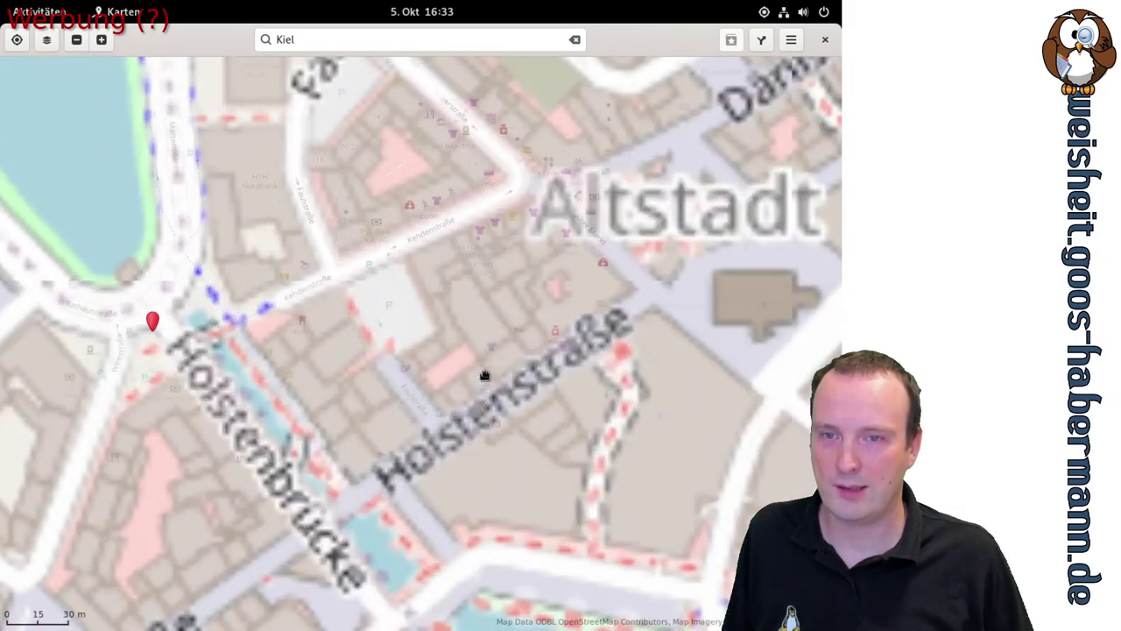
{"action": "left_click_drag", "start_coordinate": [602, 247], "coordinate": [458, 338]}
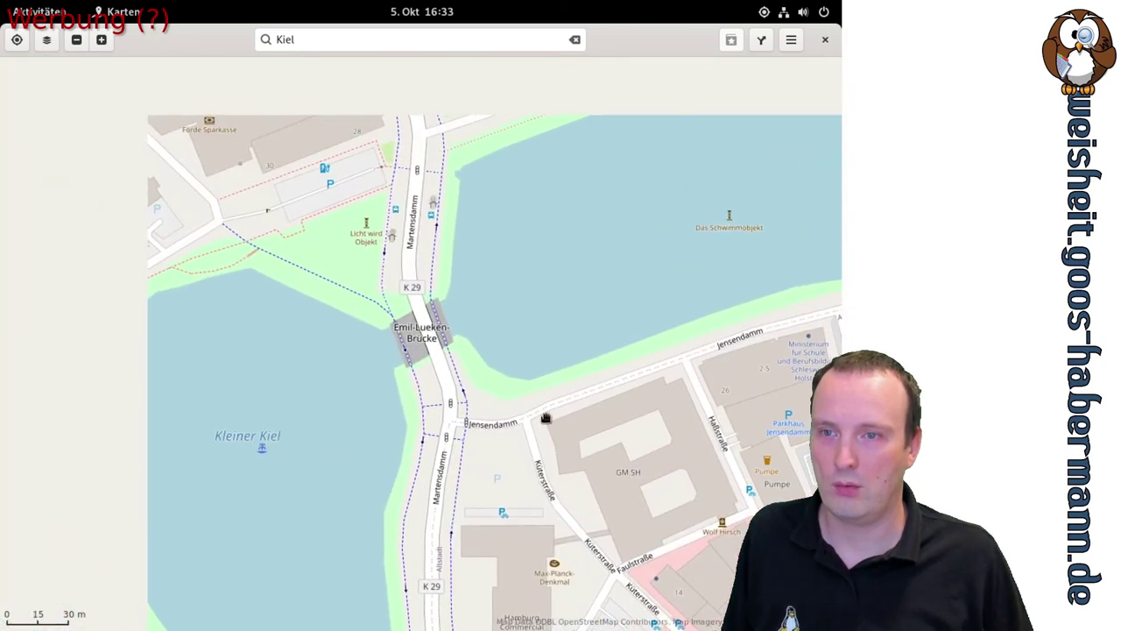
{"action": "scroll", "coordinate": [458, 342], "scroll_direction": "down", "scroll_amount": 1}
{"action": "scroll", "coordinate": [458, 340], "scroll_direction": "down", "scroll_amount": 1}
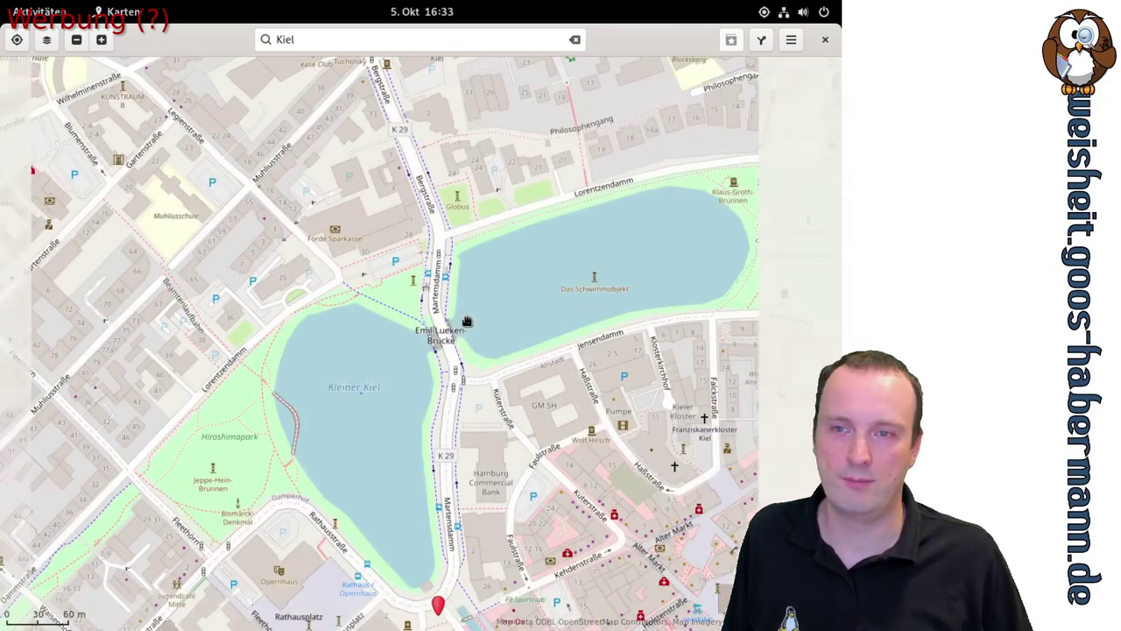
{"action": "left_click_drag", "start_coordinate": [465, 320], "coordinate": [522, 382]}
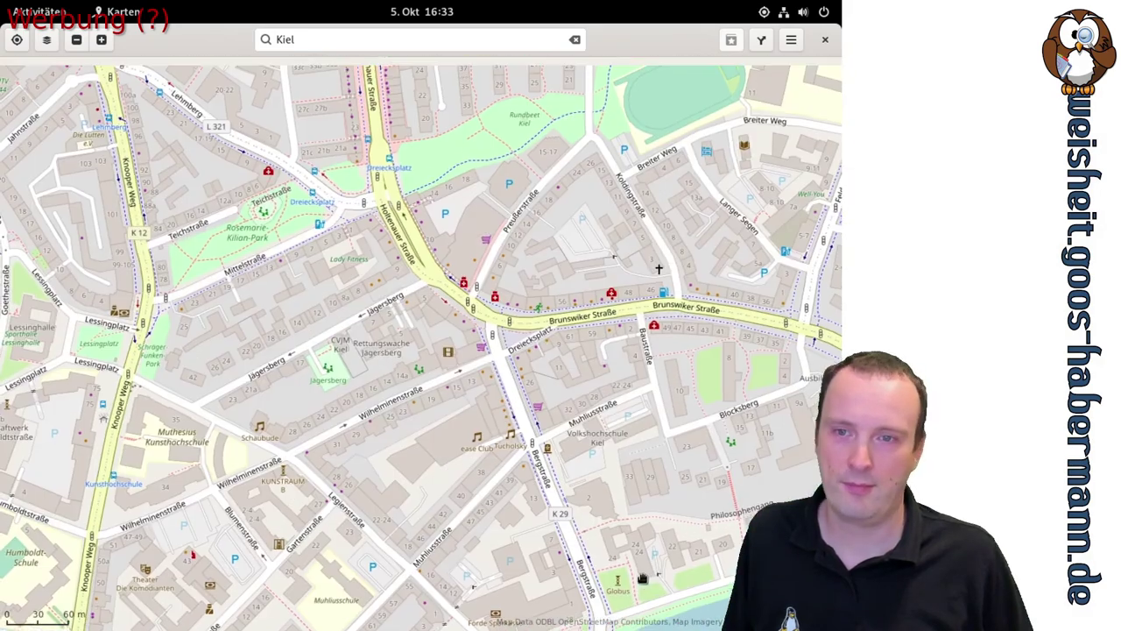
{"action": "scroll", "coordinate": [509, 347], "scroll_direction": "down", "scroll_amount": 3}
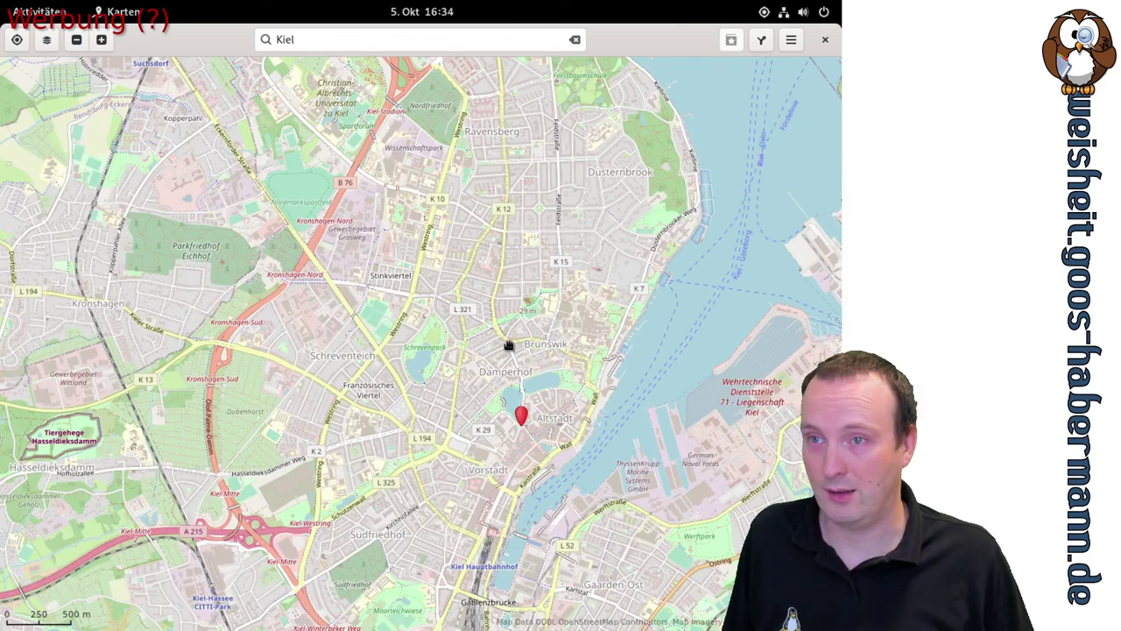
Center on the current location near Gettorf, zoom out to show Tierpark Gettorf, and check layer options
{"action": "left_click", "coordinate": [16, 39]}
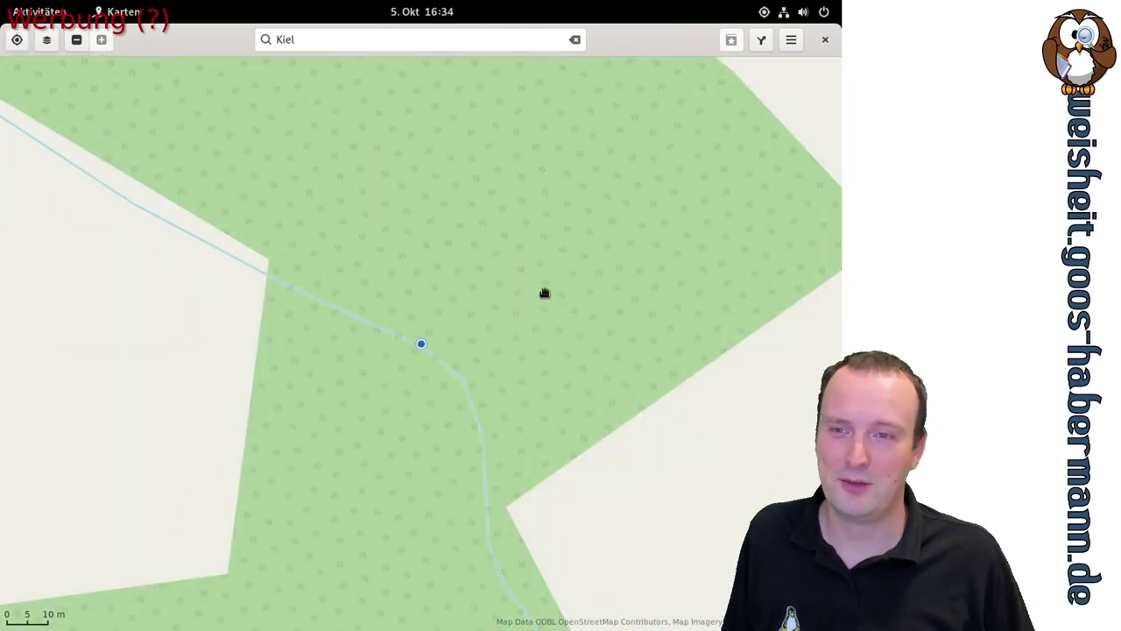
{"action": "scroll", "coordinate": [525, 240], "scroll_direction": "down", "scroll_amount": 1}
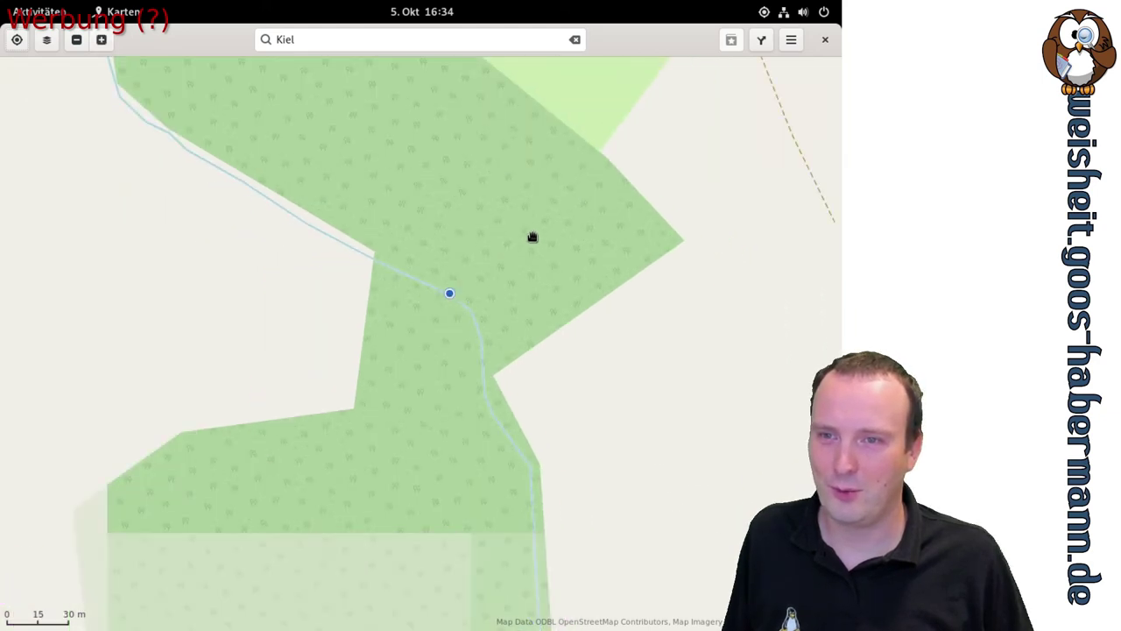
{"action": "scroll", "coordinate": [531, 237], "scroll_direction": "down", "scroll_amount": 2}
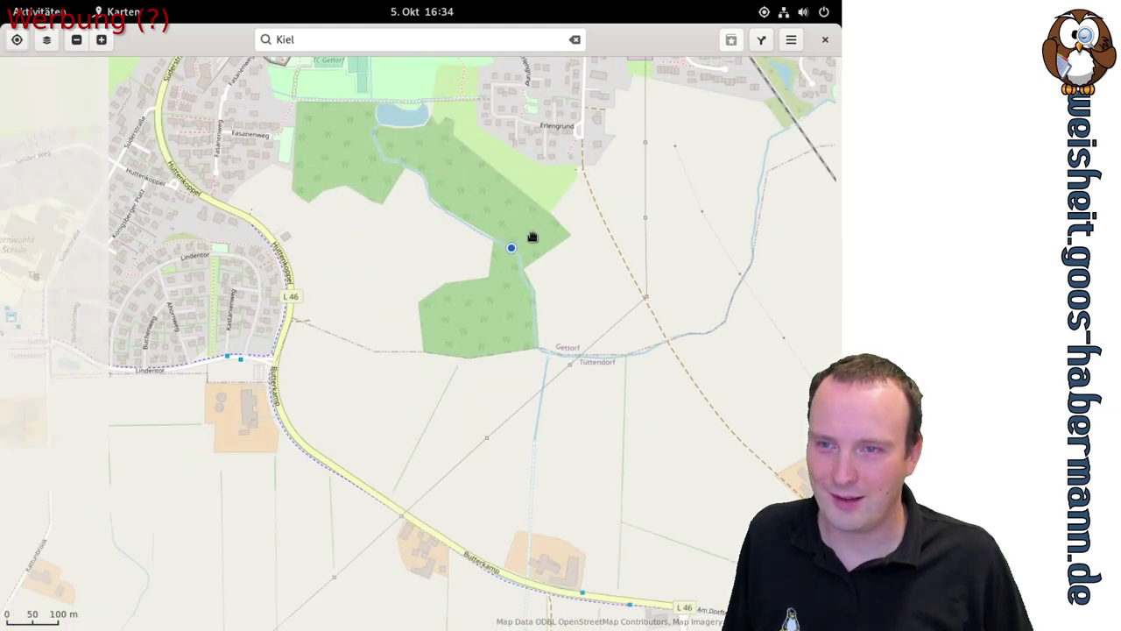
{"action": "left_click_drag", "start_coordinate": [493, 204], "coordinate": [554, 330]}
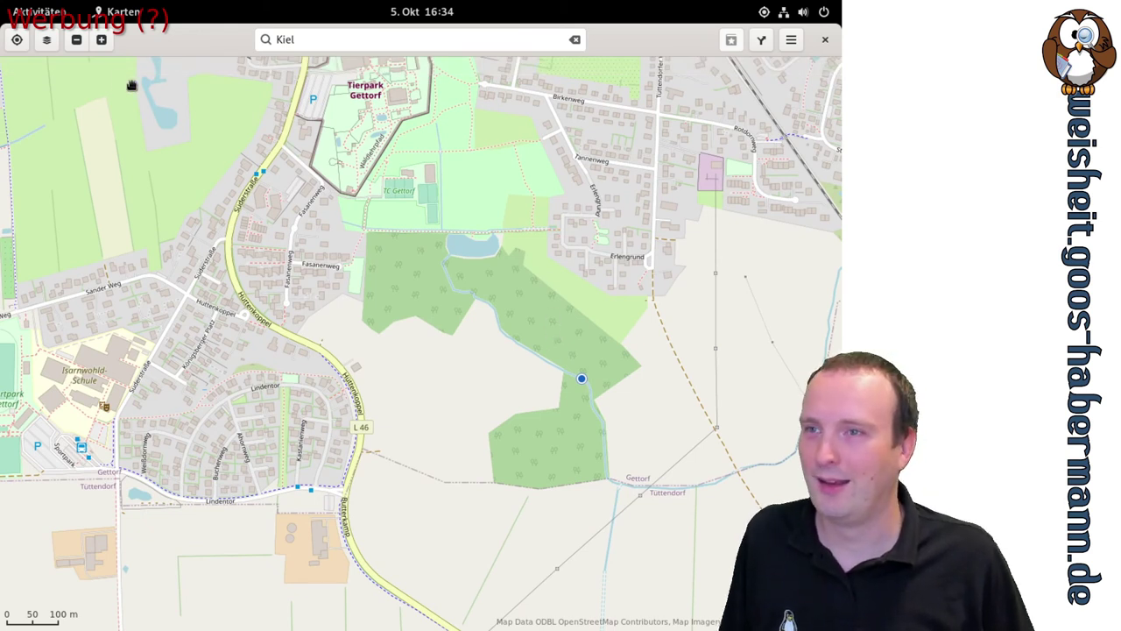
{"action": "left_click", "coordinate": [49, 43]}
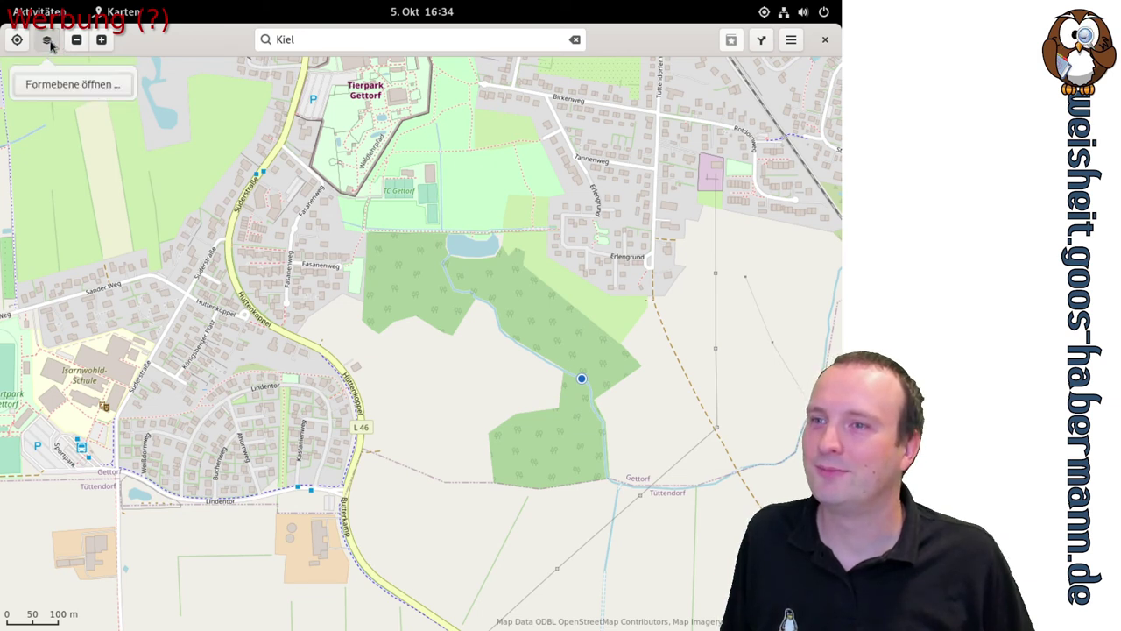
{"action": "left_click", "coordinate": [53, 44]}
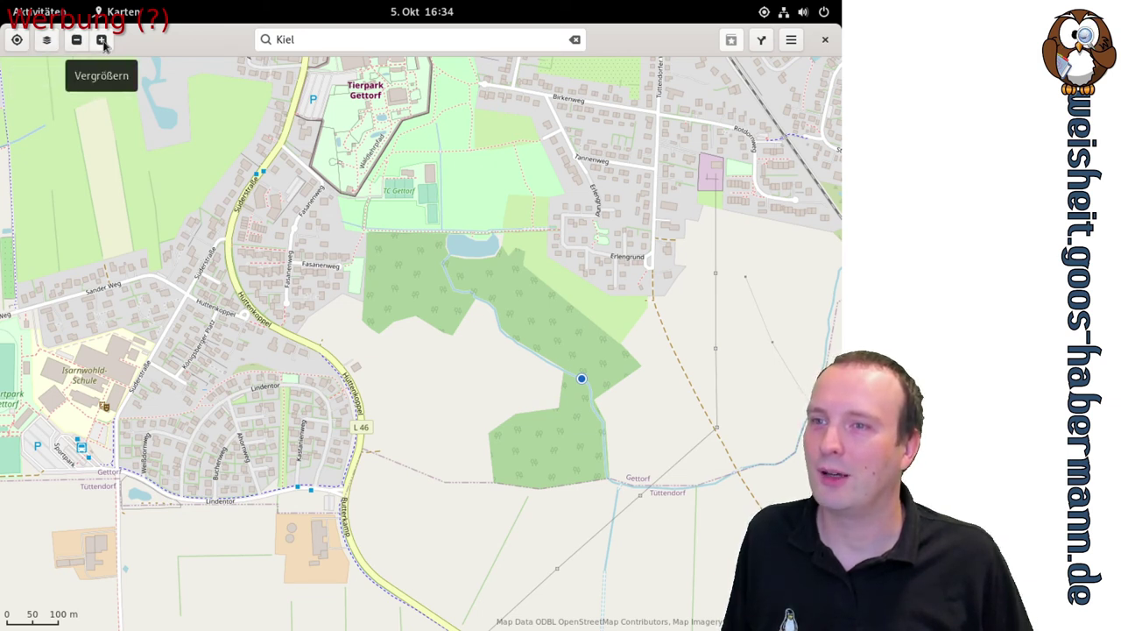
Plan a walking route from Kiel to München, about 803,9 km
{"action": "left_click", "coordinate": [759, 42]}
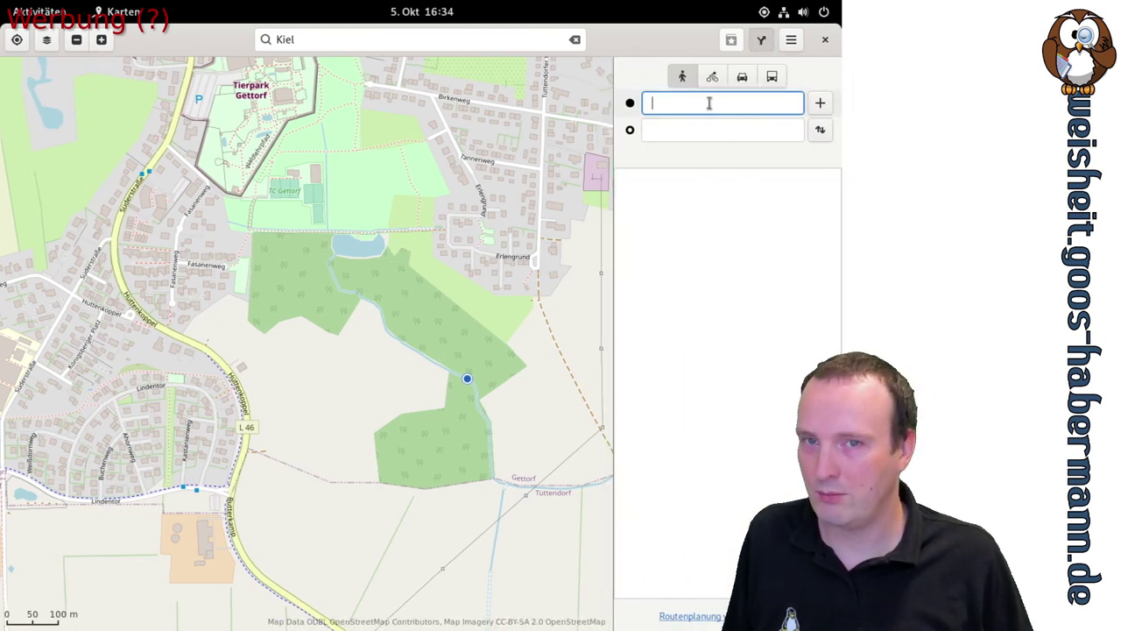
{"action": "type", "text": "kiel"}
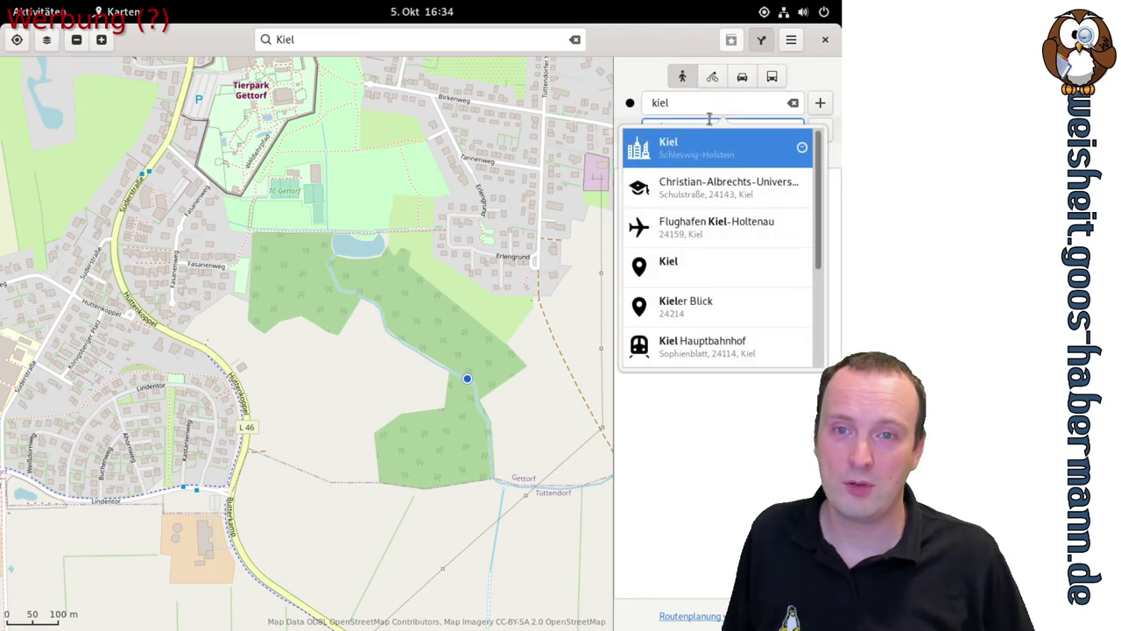
{"action": "left_click", "coordinate": [709, 122]}
{"action": "type", "text": "münchen"}
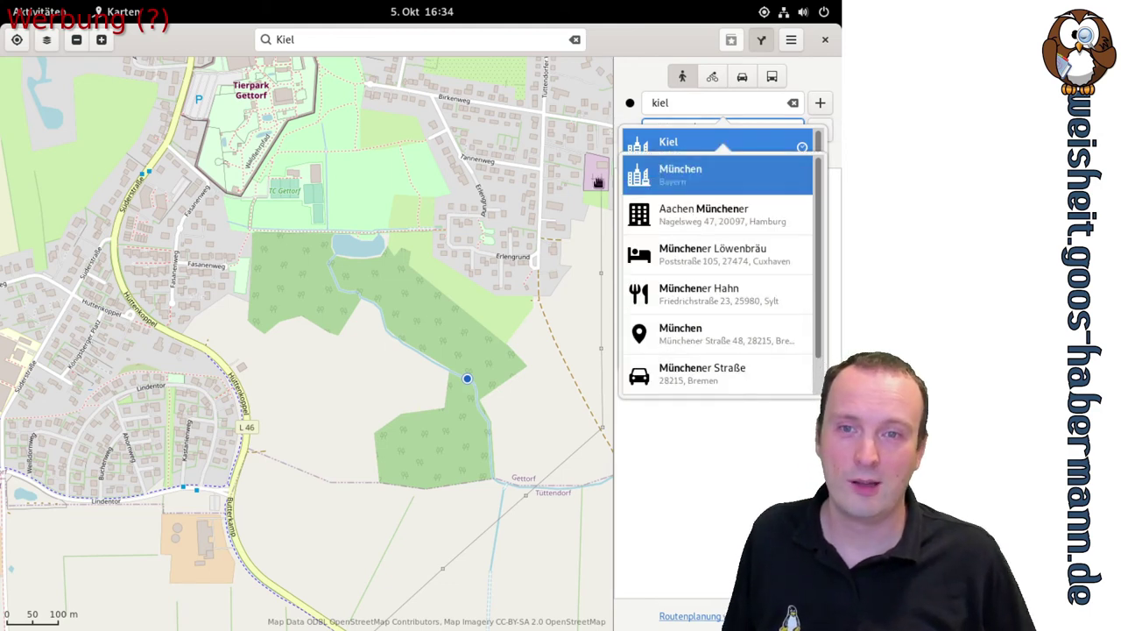
{"action": "left_click", "coordinate": [679, 175]}
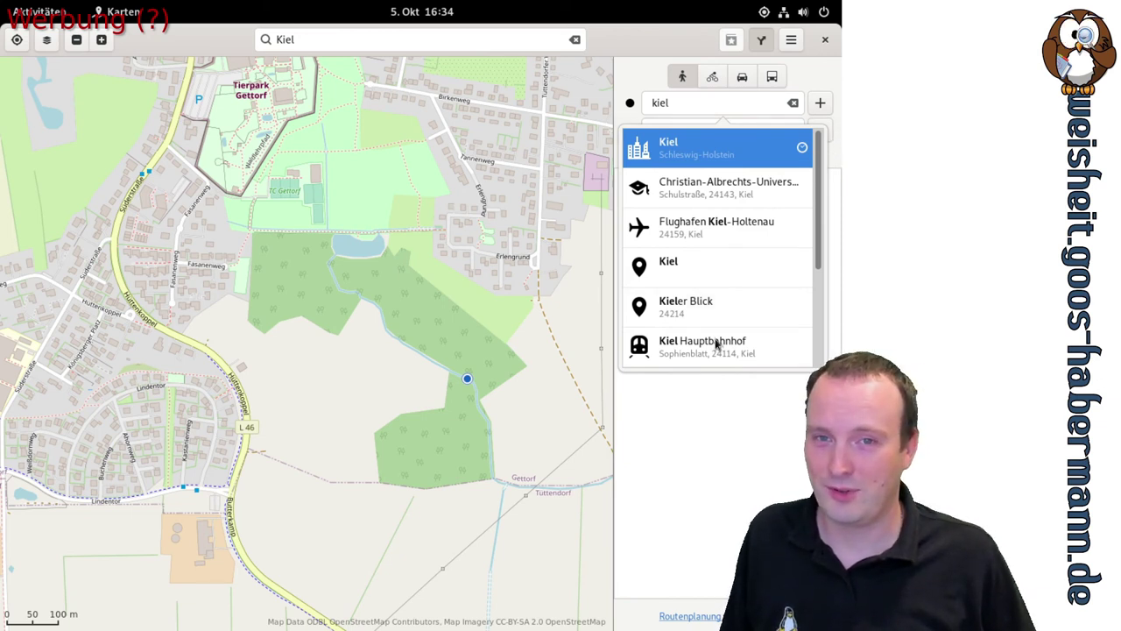
{"action": "left_click", "coordinate": [787, 152]}
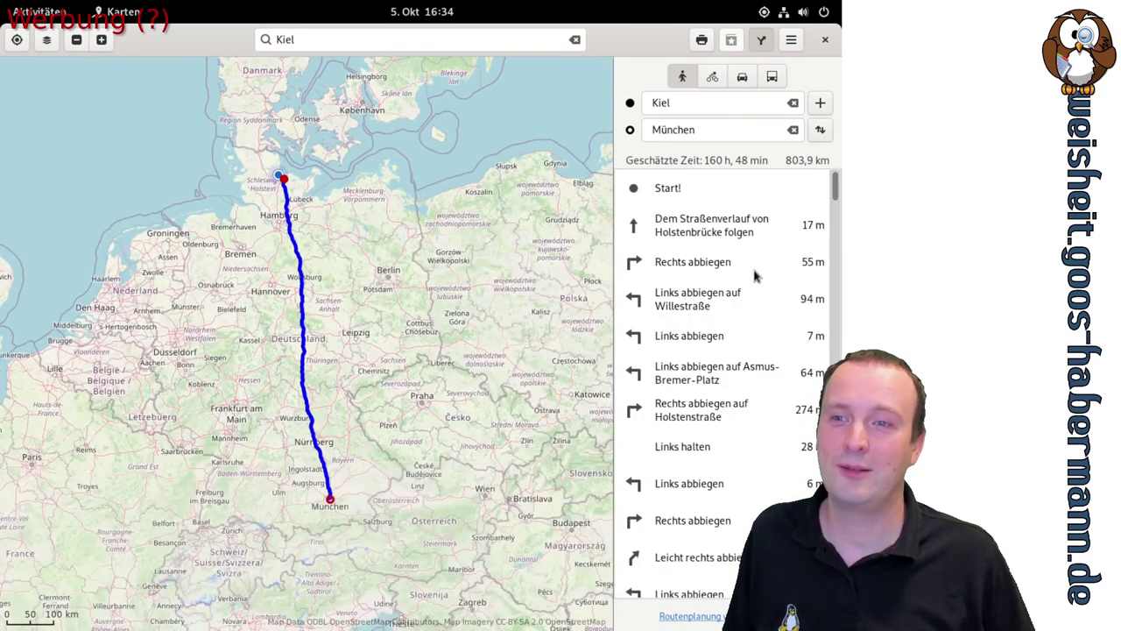
Compare the Kiel–München route by bike and car, then switch to public transport
{"action": "left_click_drag", "start_coordinate": [433, 208], "coordinate": [413, 276]}
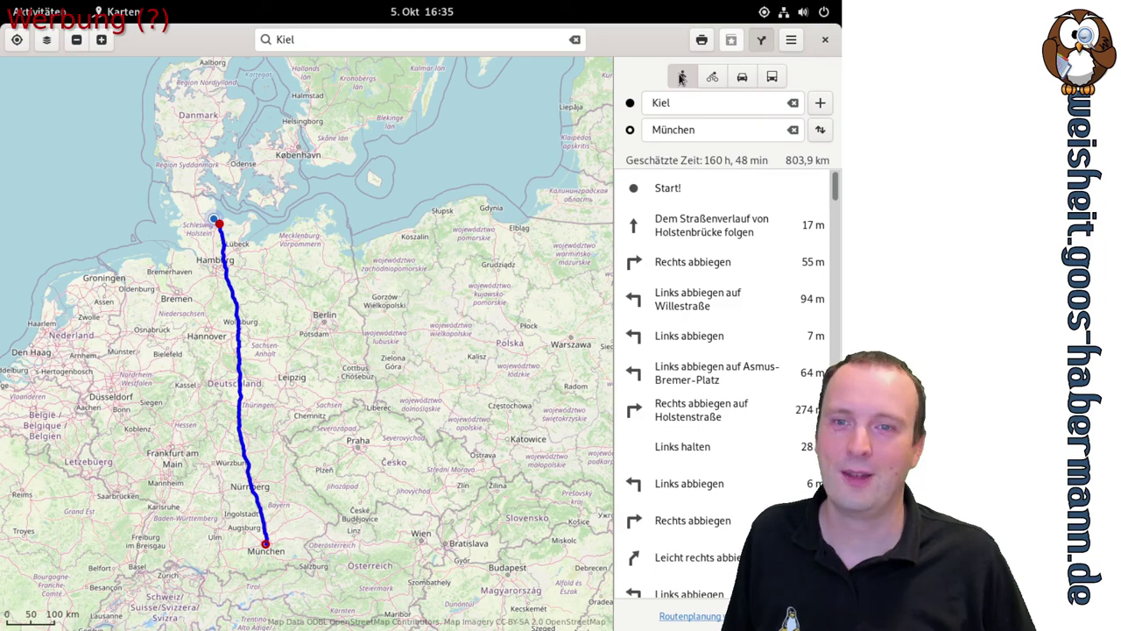
{"action": "left_click", "coordinate": [712, 78]}
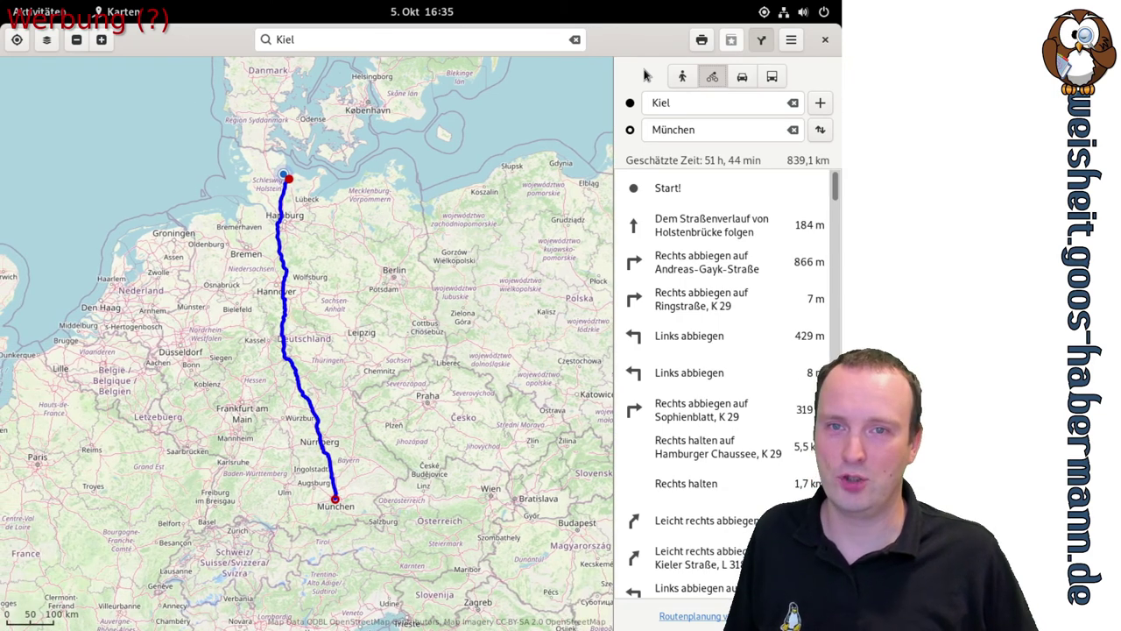
{"action": "left_click", "coordinate": [744, 76]}
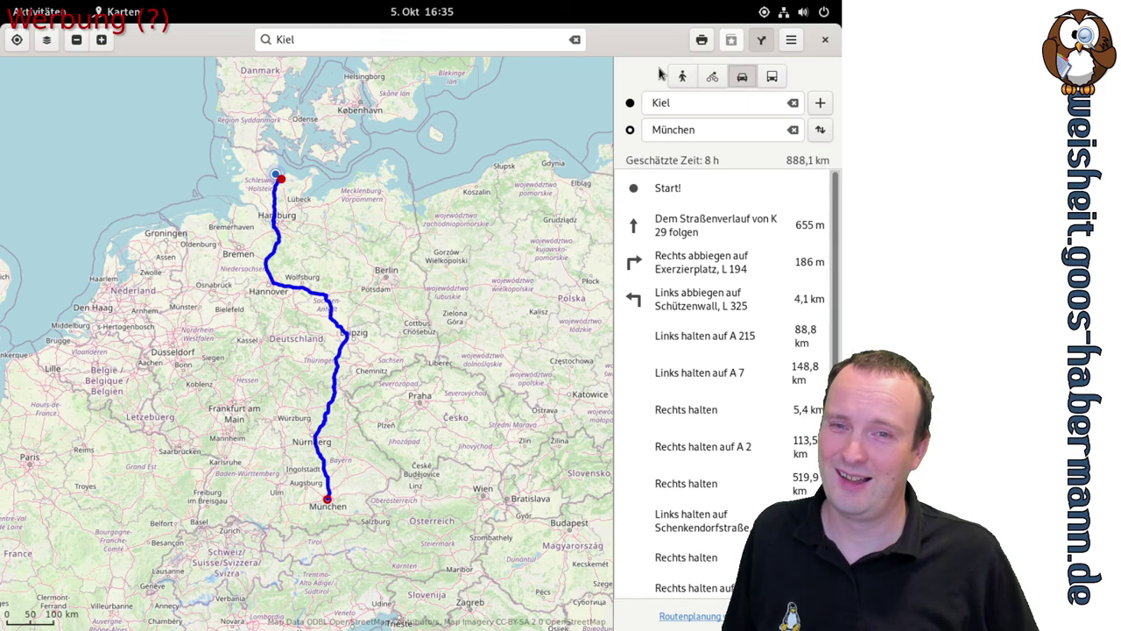
{"action": "left_click", "coordinate": [771, 77]}
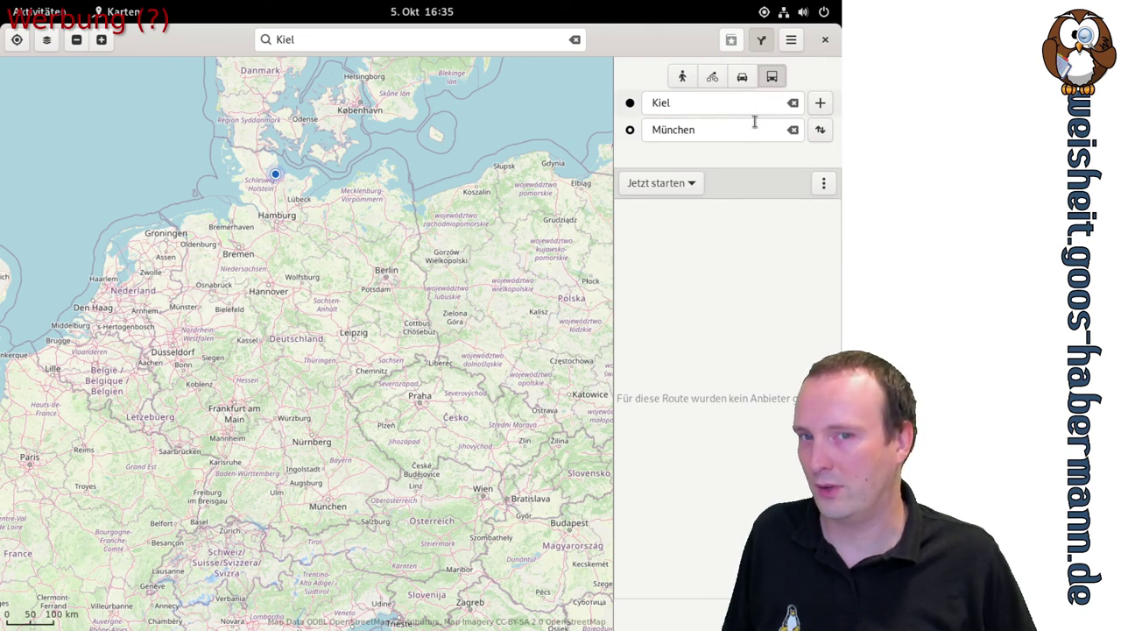
Set the transit trip to depart at 16:35 and review the included transport types
{"action": "left_click", "coordinate": [673, 183]}
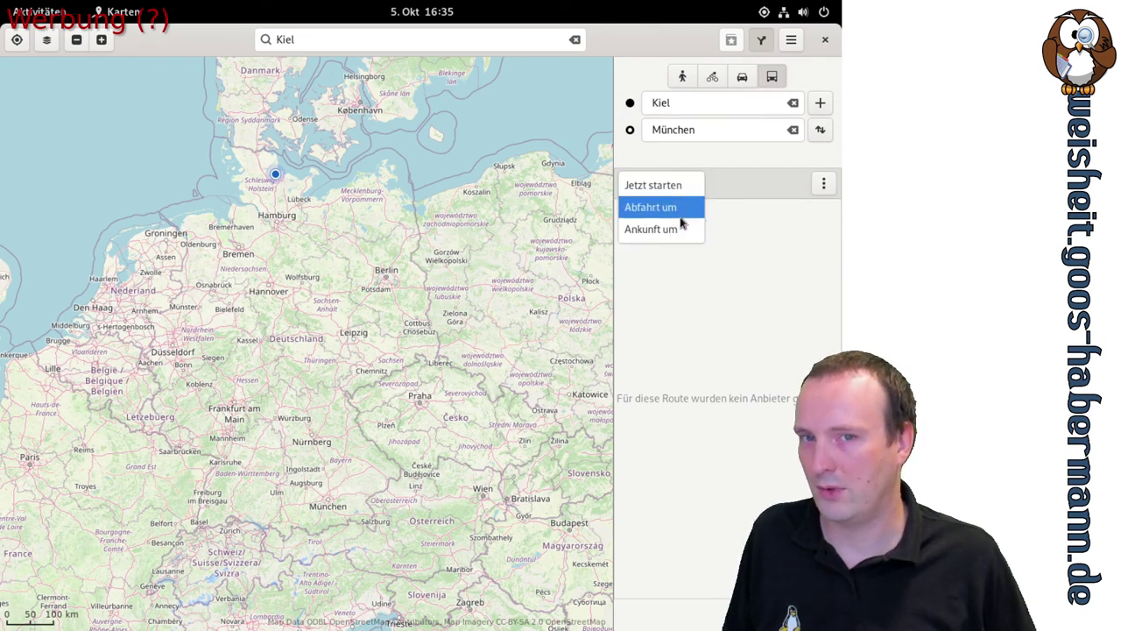
{"action": "left_click", "coordinate": [688, 215]}
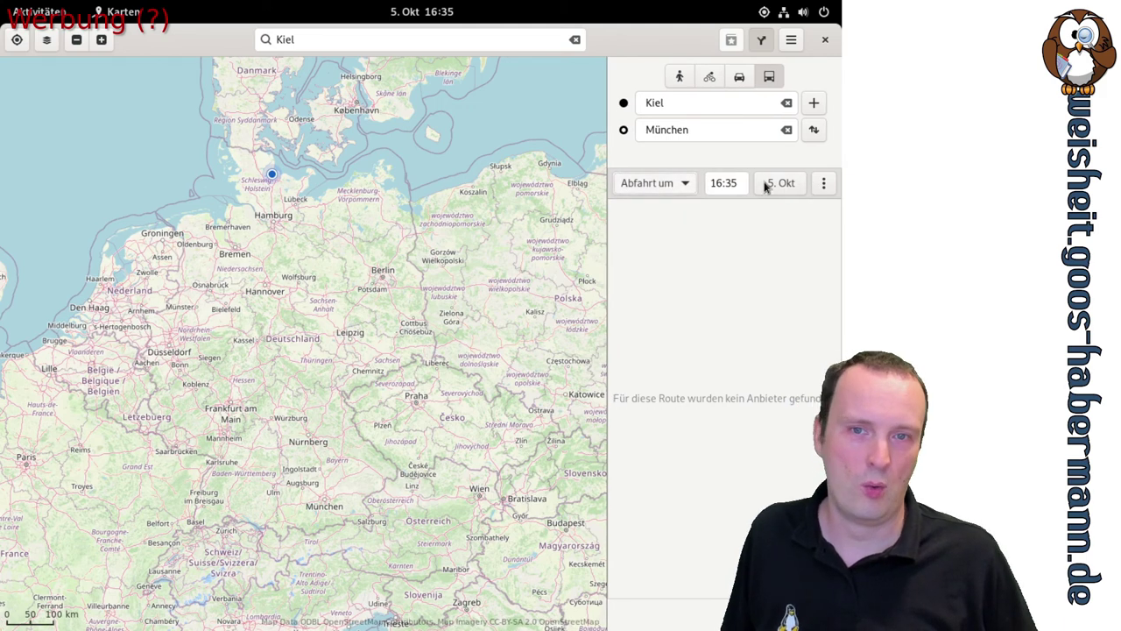
{"action": "left_click", "coordinate": [824, 185]}
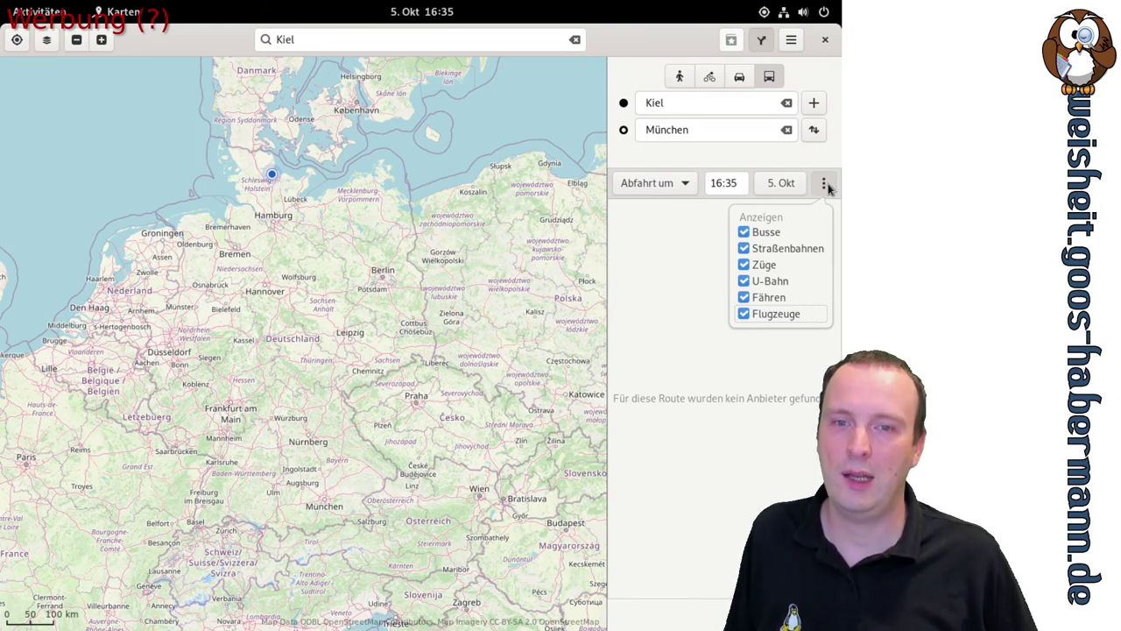
{"action": "left_click", "coordinate": [825, 186]}
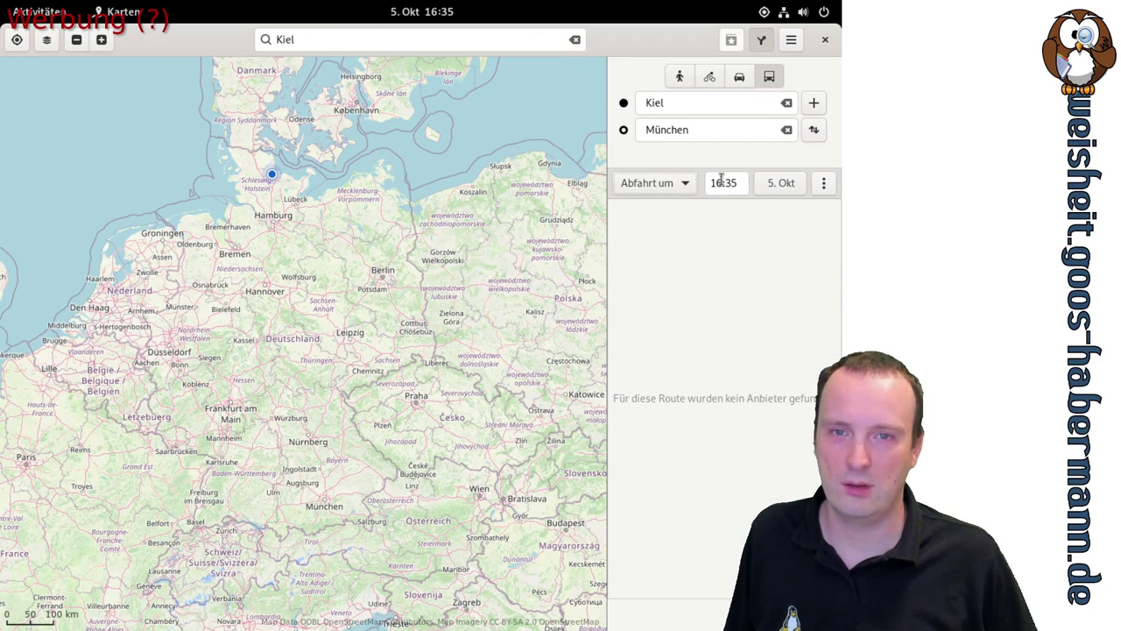
{"action": "left_click", "coordinate": [822, 183]}
{"action": "left_click", "coordinate": [822, 183]}
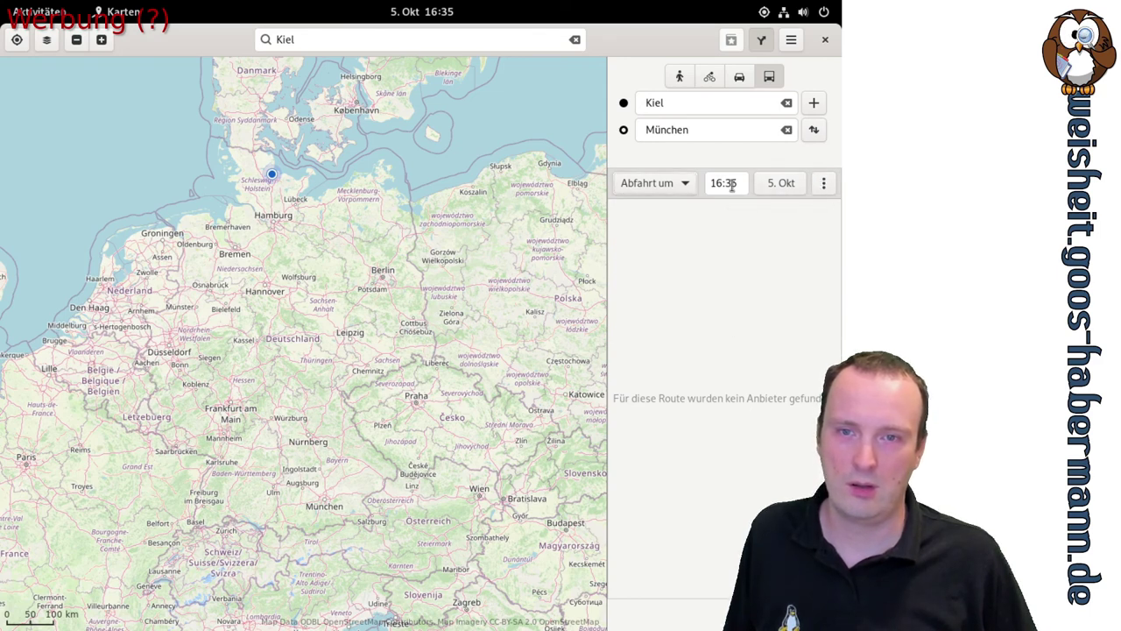
{"action": "left_click_drag", "start_coordinate": [731, 185], "coordinate": [711, 185]}
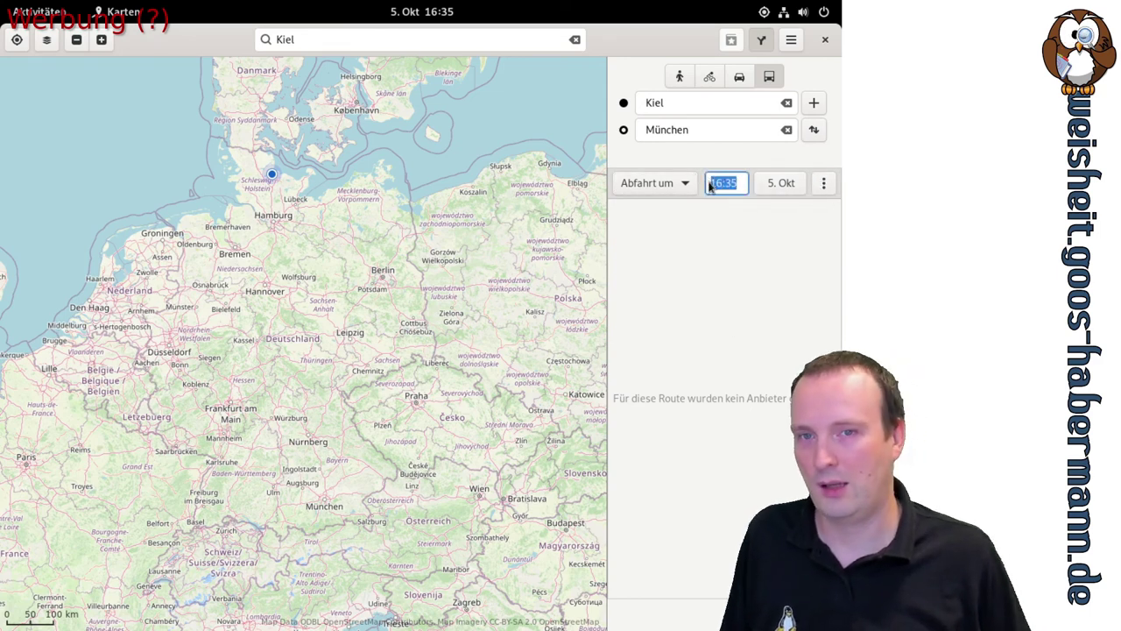
Switch the transit trip back to leaving now and view the Anzeigen transport types list
{"action": "left_click", "coordinate": [661, 184]}
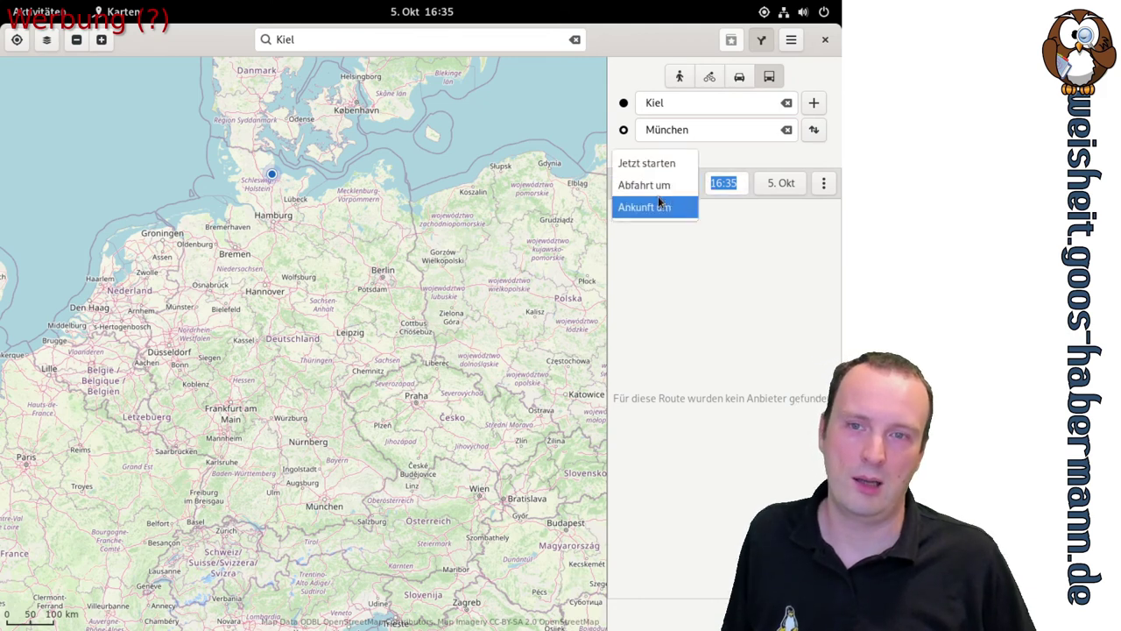
{"action": "left_click", "coordinate": [664, 163]}
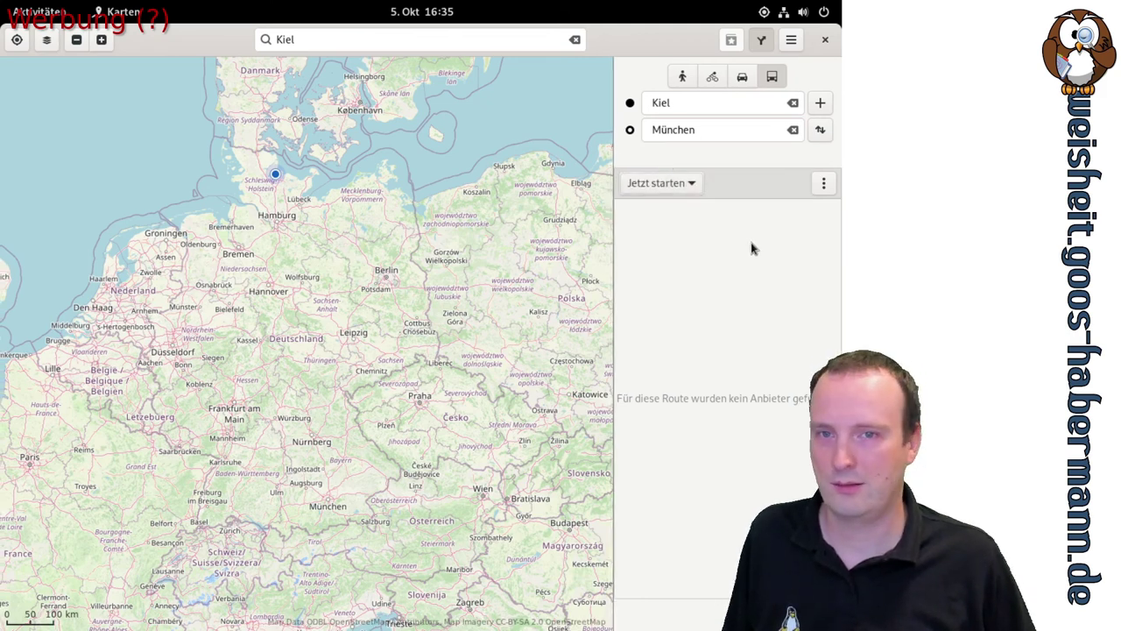
{"action": "left_click", "coordinate": [824, 184]}
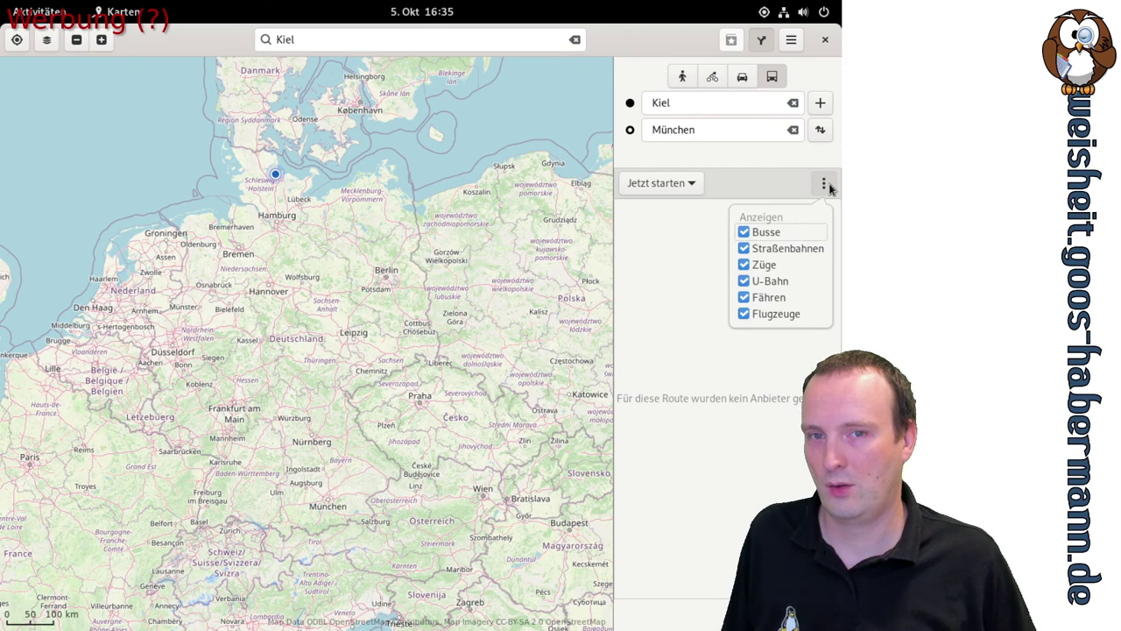
{"action": "left_click", "coordinate": [750, 339]}
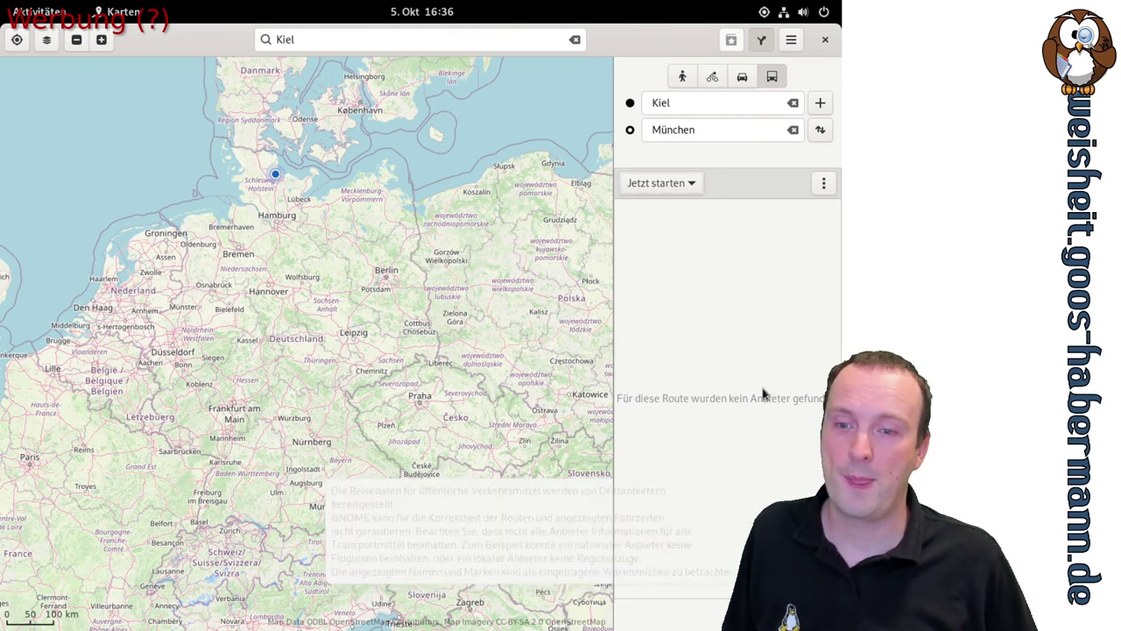
Close Karten, then scroll the application grid down to page 4 listing mpv
{"action": "left_click", "coordinate": [826, 38]}
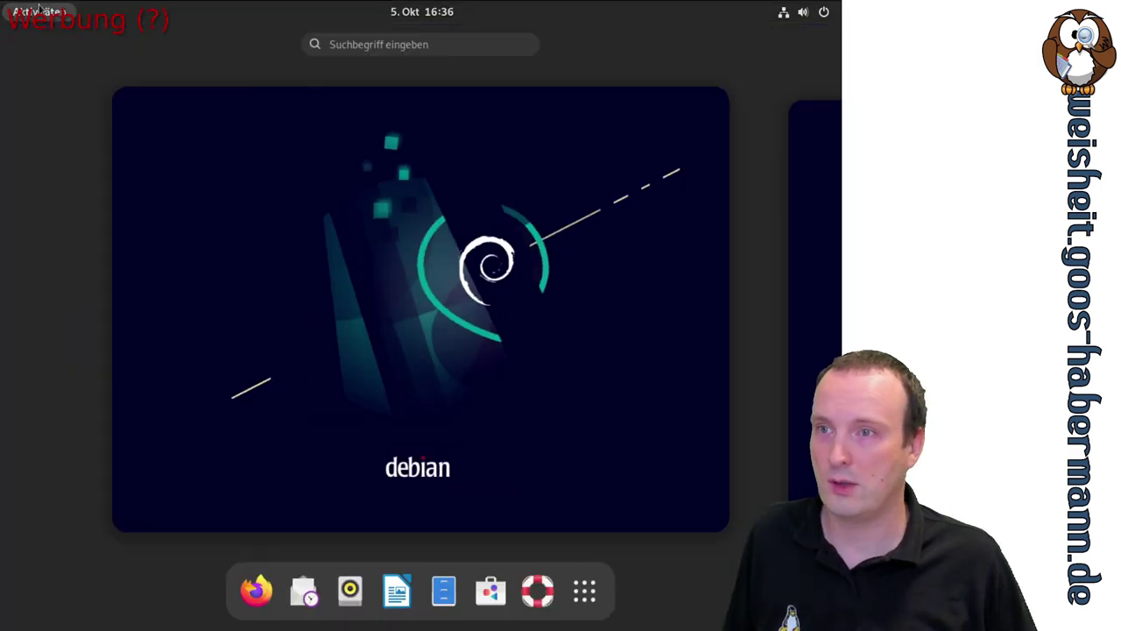
{"action": "left_click", "coordinate": [584, 592]}
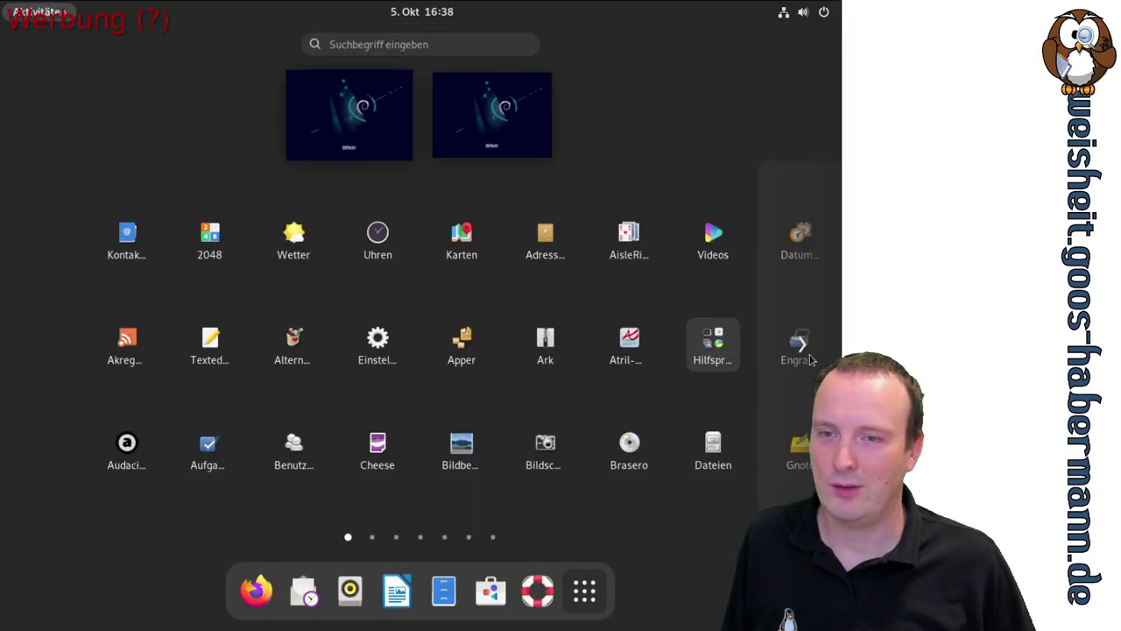
{"action": "scroll", "coordinate": [694, 328], "scroll_direction": "down", "scroll_amount": 2}
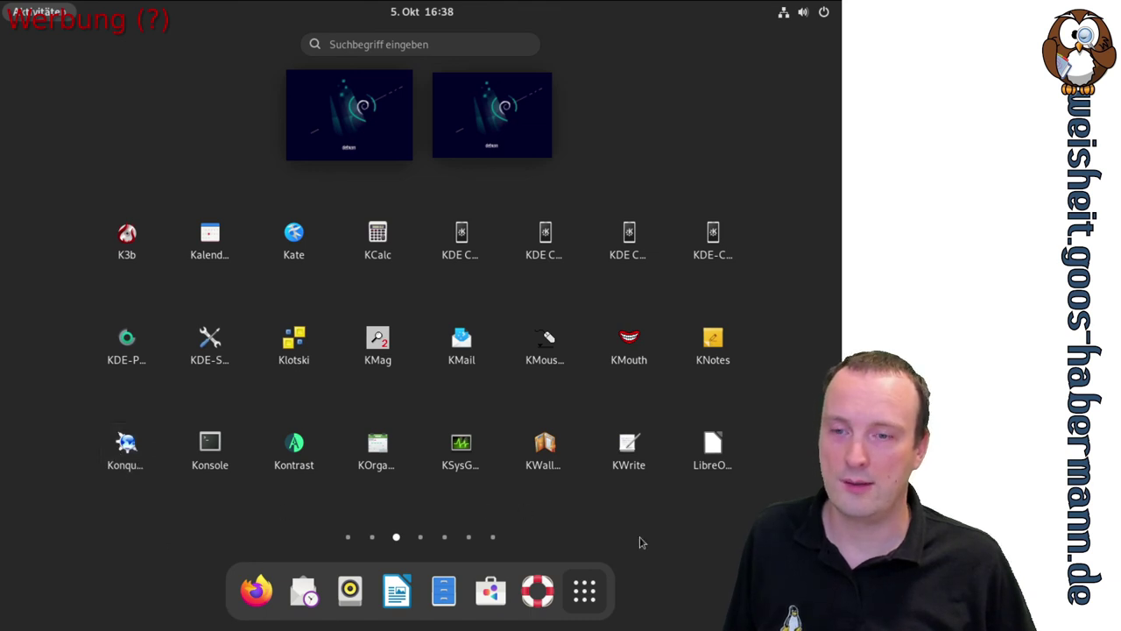
{"action": "scroll", "coordinate": [657, 398], "scroll_direction": "down", "scroll_amount": 1}
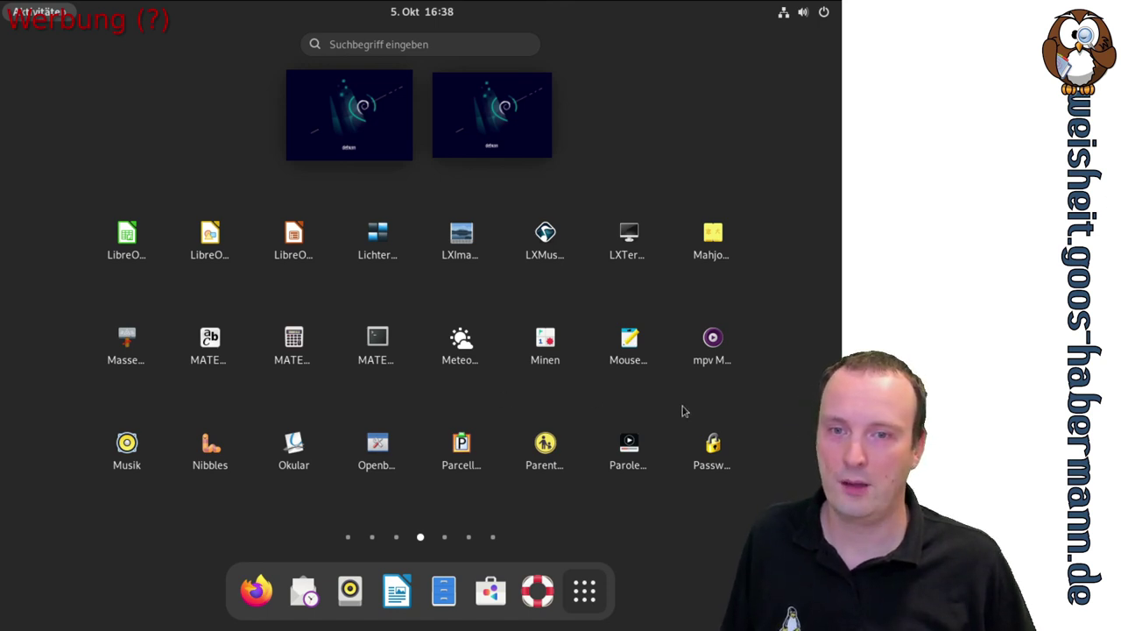
Start mpv Media Player with no file, maximize its window, then close it
{"action": "left_click", "coordinate": [713, 342]}
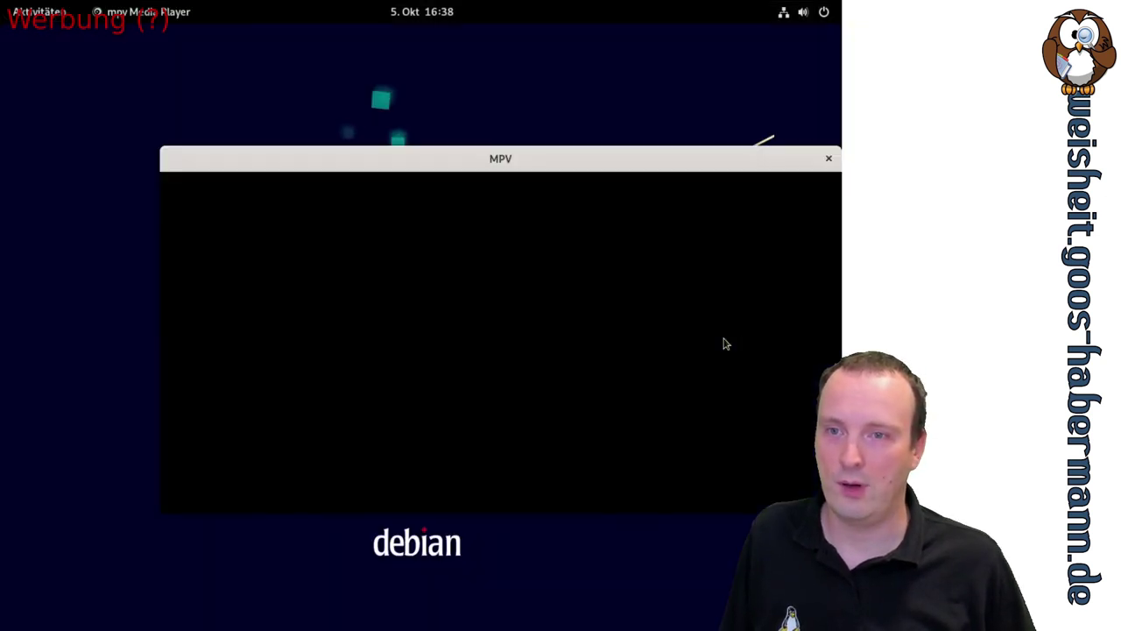
{"action": "left_click_drag", "start_coordinate": [553, 156], "coordinate": [440, 40]}
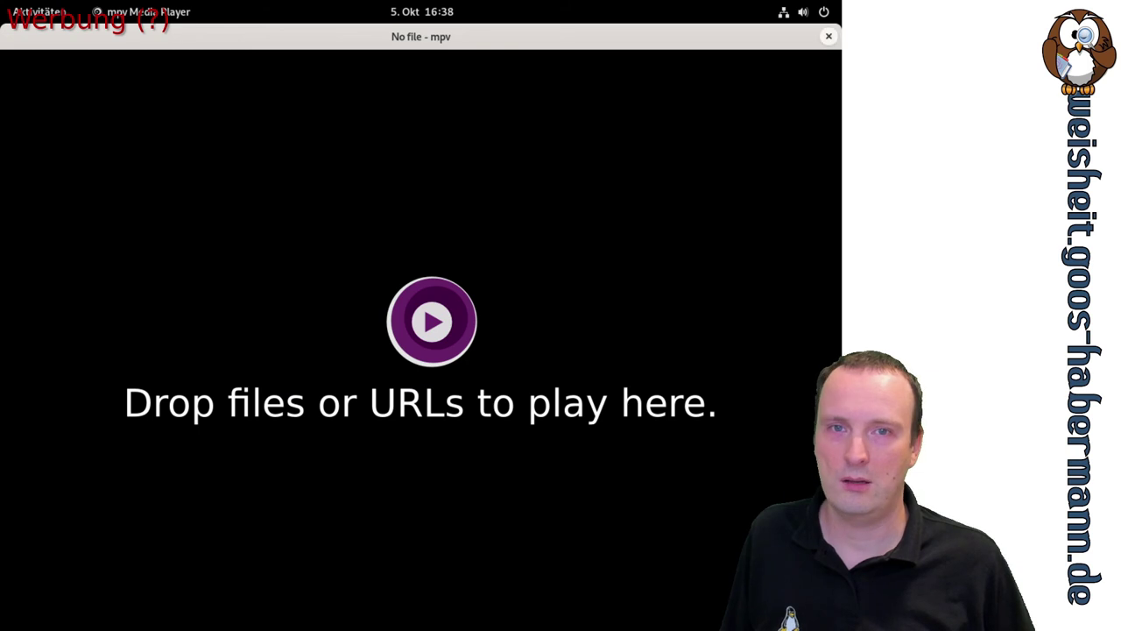
{"action": "left_click", "coordinate": [827, 36]}
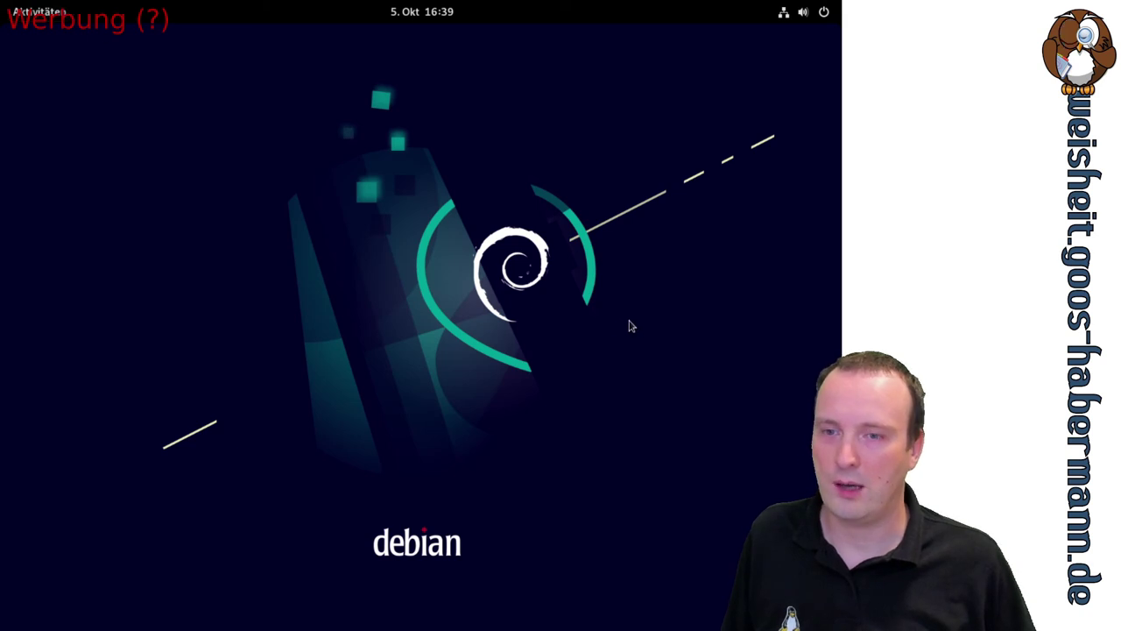
From Aktivitäten, scroll the app grid to page 6 and launch SMTube
{"action": "left_click", "coordinate": [38, 11]}
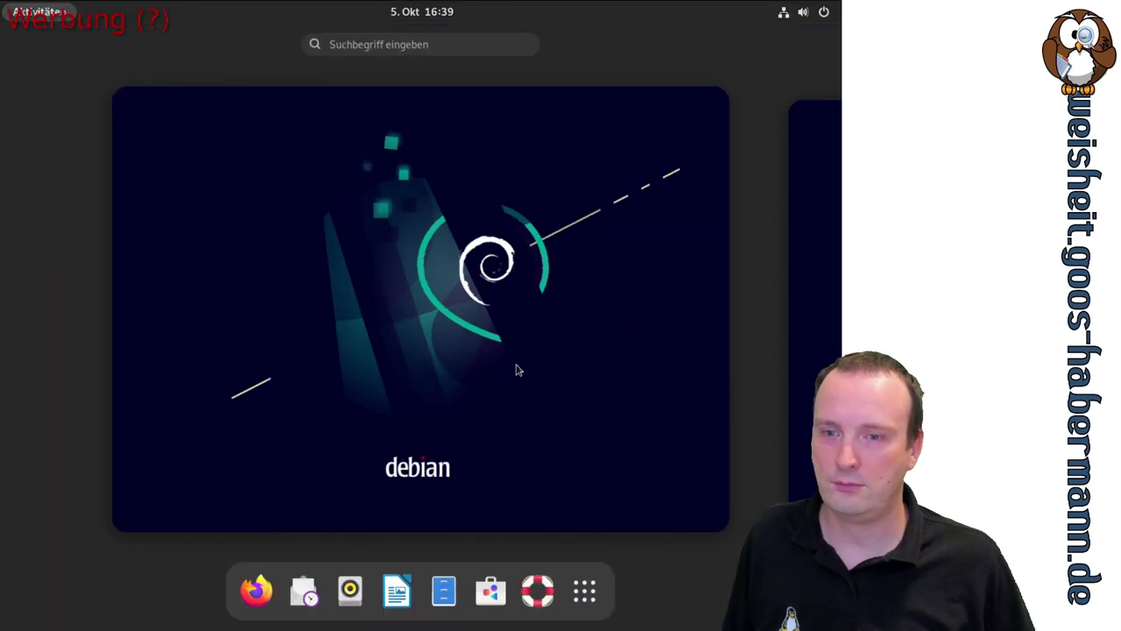
{"action": "left_click", "coordinate": [585, 590]}
{"action": "scroll", "coordinate": [713, 447], "scroll_direction": "down", "scroll_amount": 2}
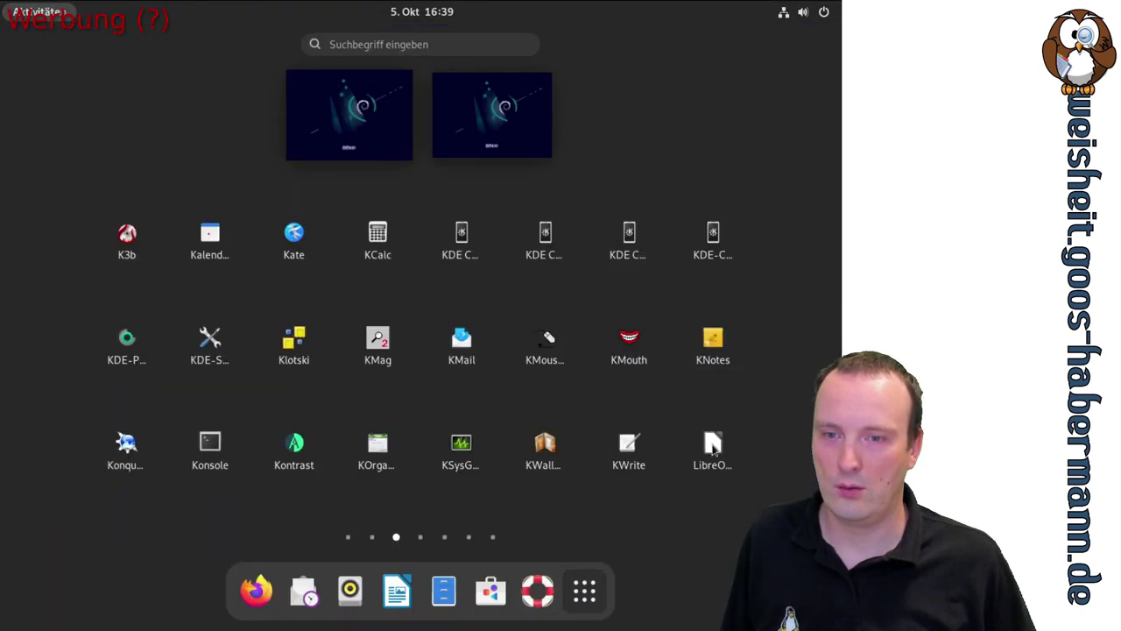
{"action": "scroll", "coordinate": [713, 447], "scroll_direction": "down", "scroll_amount": 2}
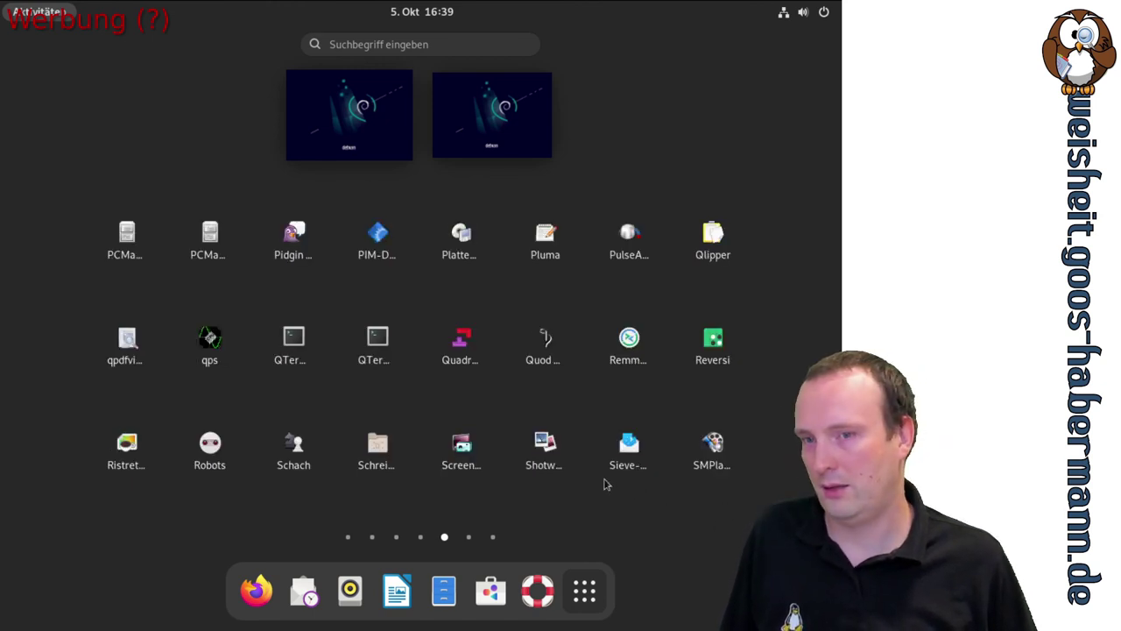
{"action": "scroll", "coordinate": [603, 485], "scroll_direction": "down", "scroll_amount": 1}
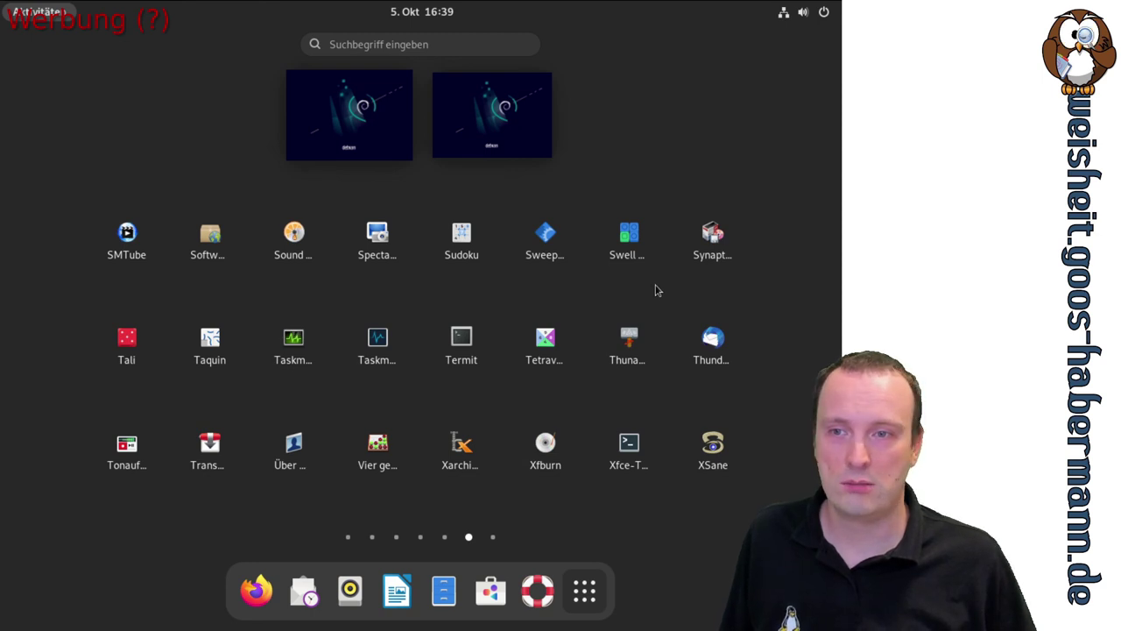
{"action": "left_click", "coordinate": [131, 237]}
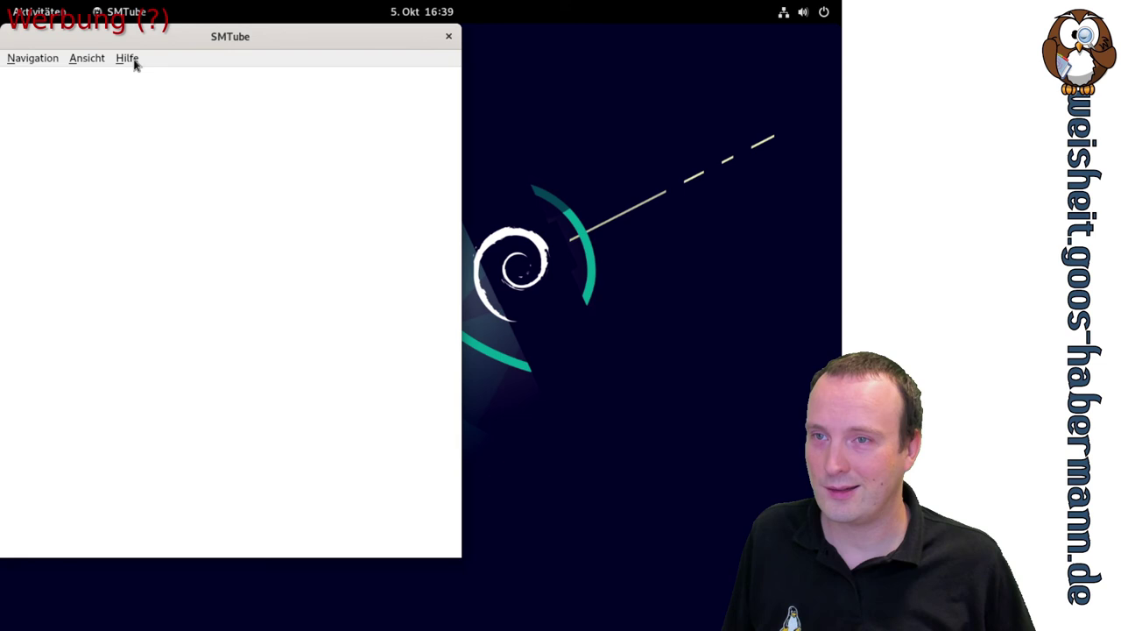
Check SMTube's version in Hilfe > Über SMTube and dismiss the dialog
{"action": "left_click", "coordinate": [131, 60]}
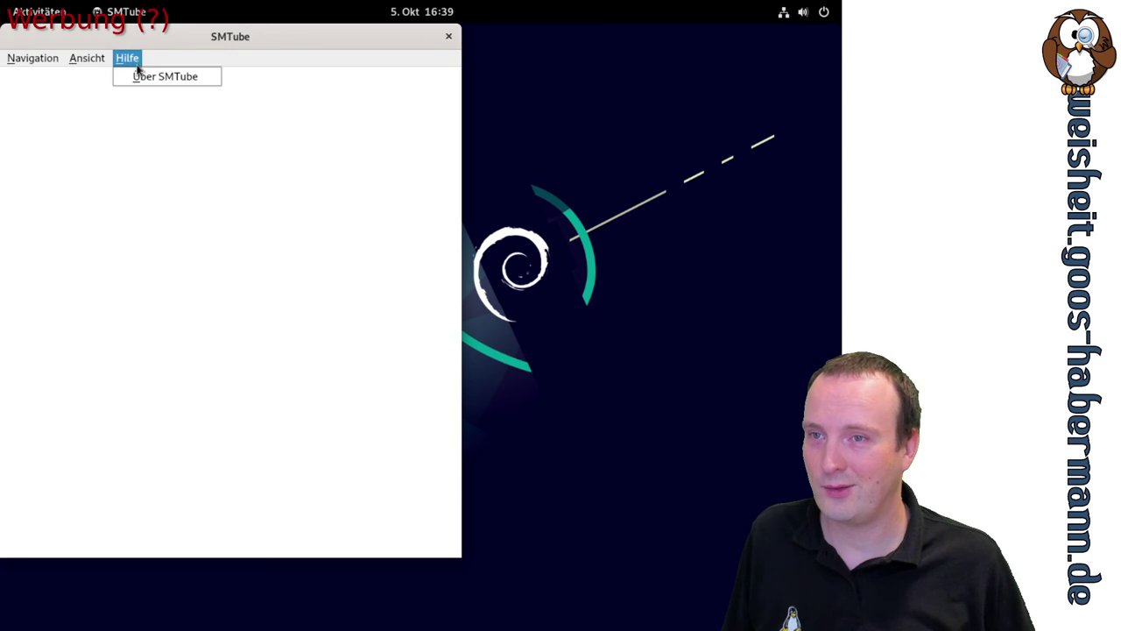
{"action": "left_click", "coordinate": [147, 76]}
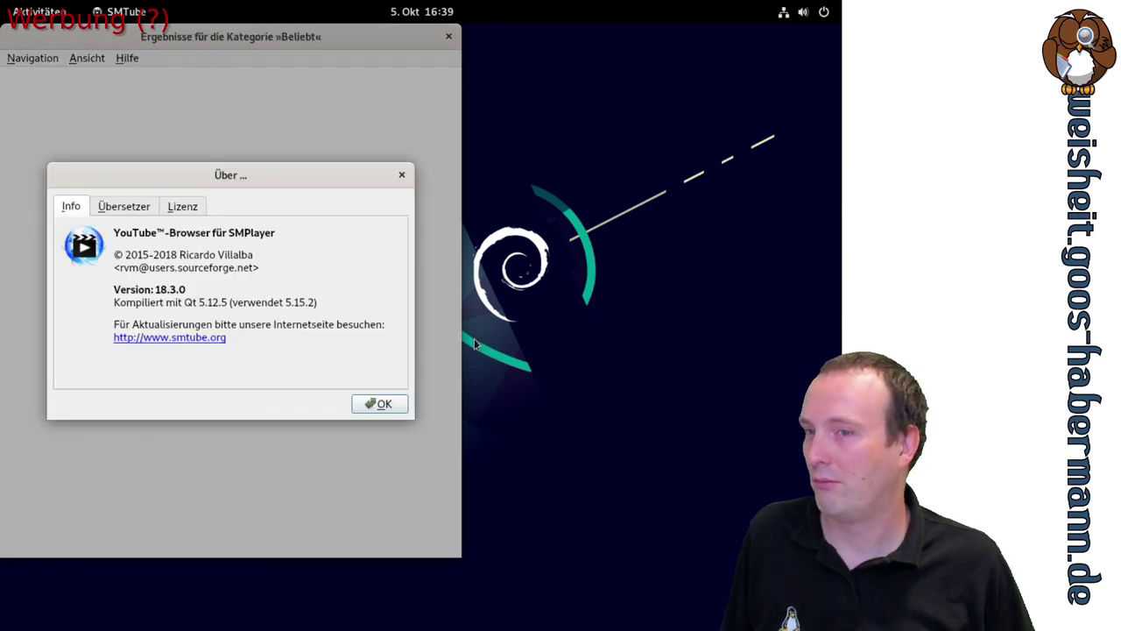
{"action": "left_click", "coordinate": [380, 402]}
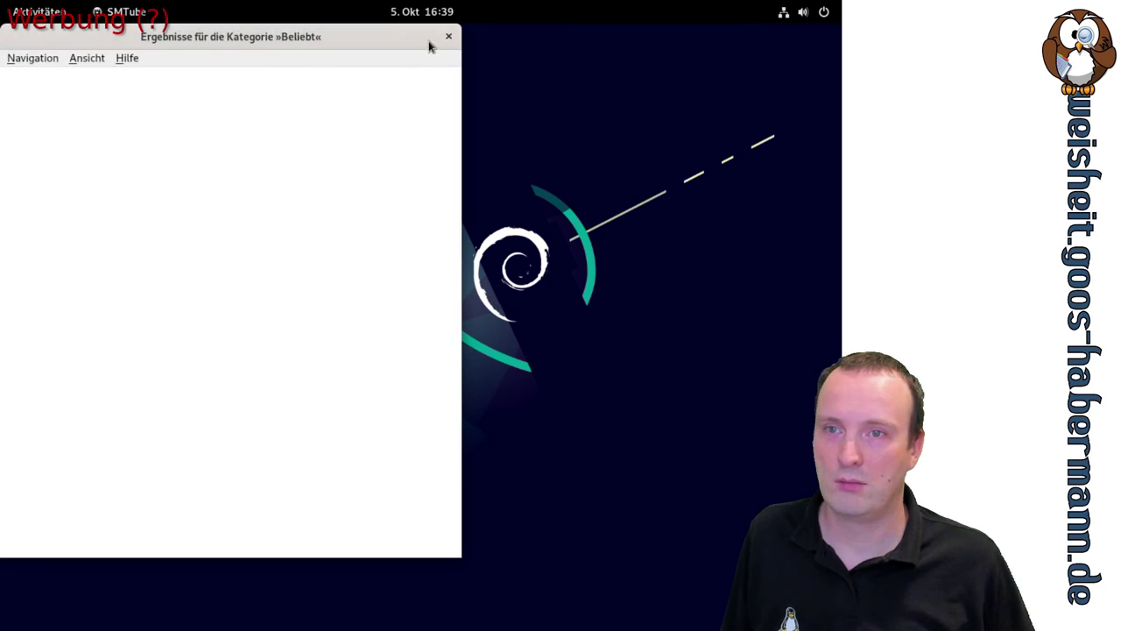
Load the Beliebt start page via Navigation > Start and maximize the SMTube window
{"action": "left_click", "coordinate": [21, 60]}
{"action": "left_click", "coordinate": [21, 77]}
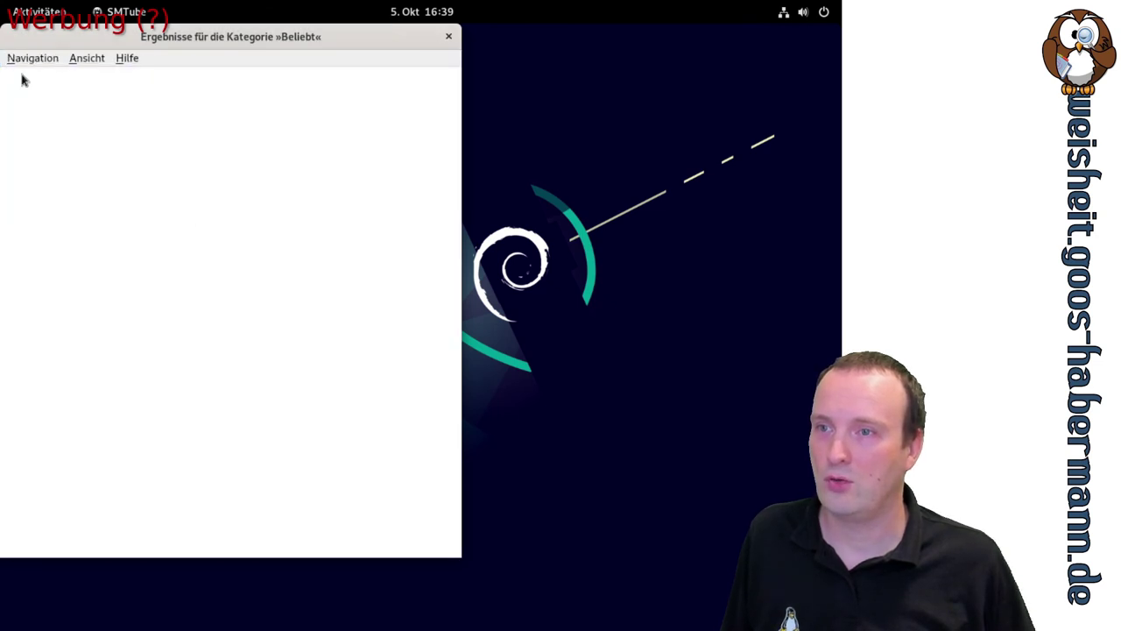
{"action": "left_click", "coordinate": [86, 58]}
{"action": "left_click", "coordinate": [37, 59]}
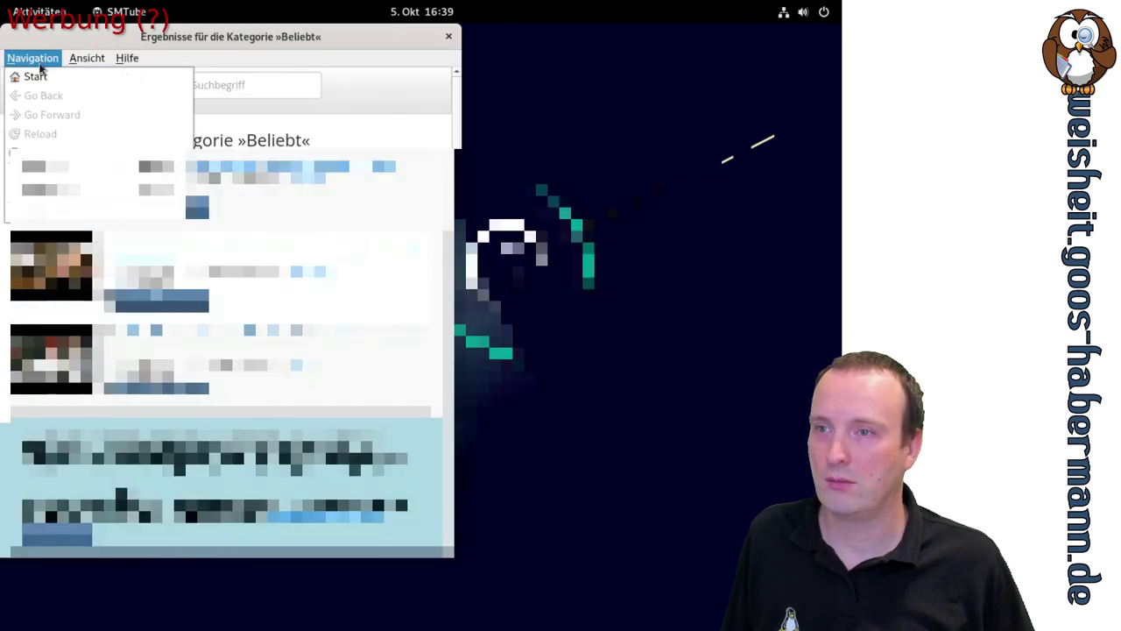
{"action": "left_click", "coordinate": [241, 41]}
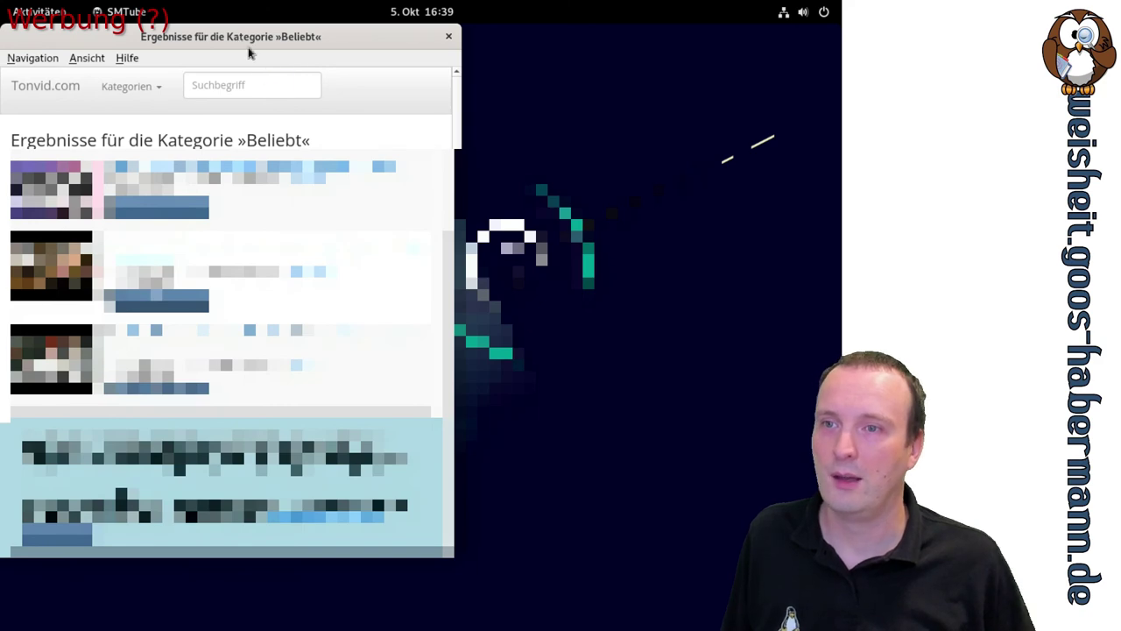
{"action": "left_click_drag", "start_coordinate": [236, 35], "coordinate": [230, 4]}
{"action": "left_click", "coordinate": [237, 85]}
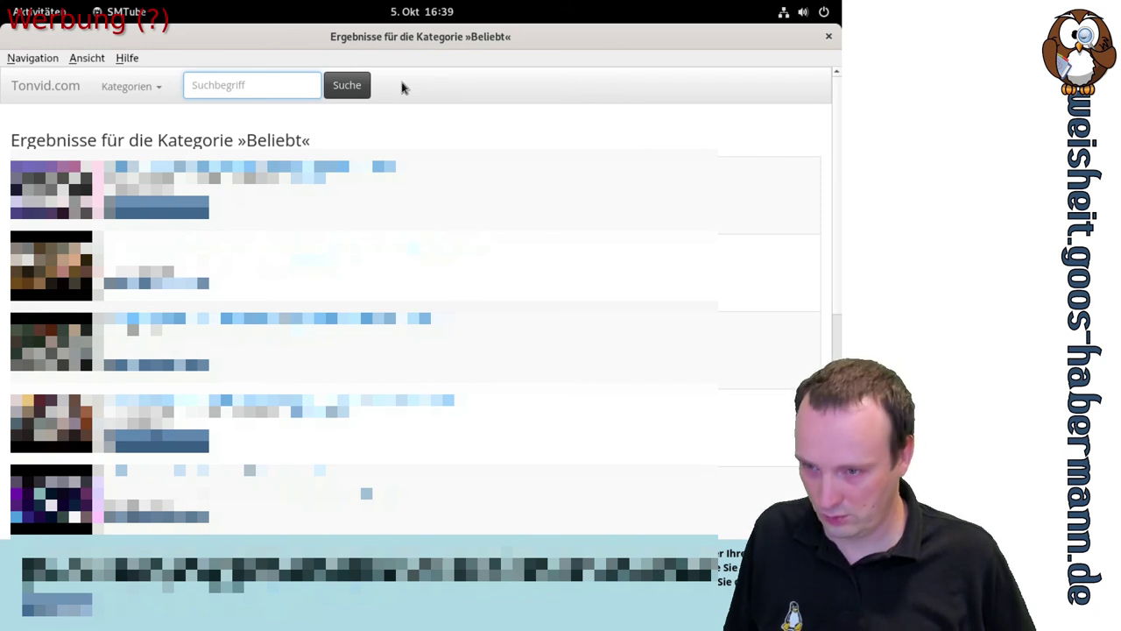
Search for 'nicht der weisheit letzter schluß' and play the first result in SMPlayer
{"action": "type", "text": "nicht"}
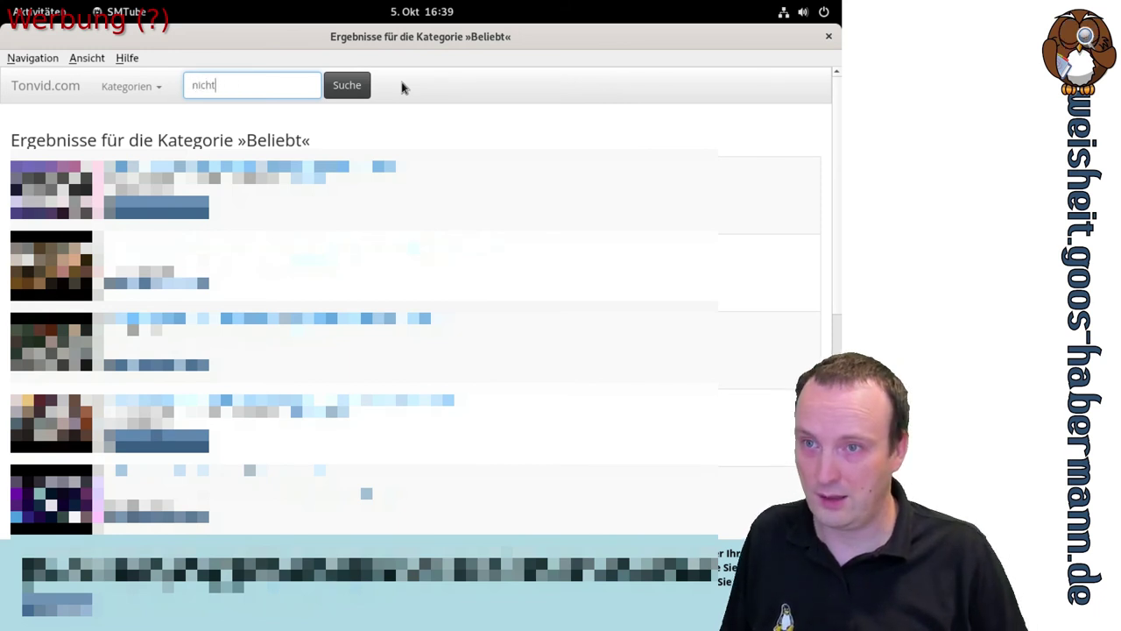
{"action": "type", "text": " der w"}
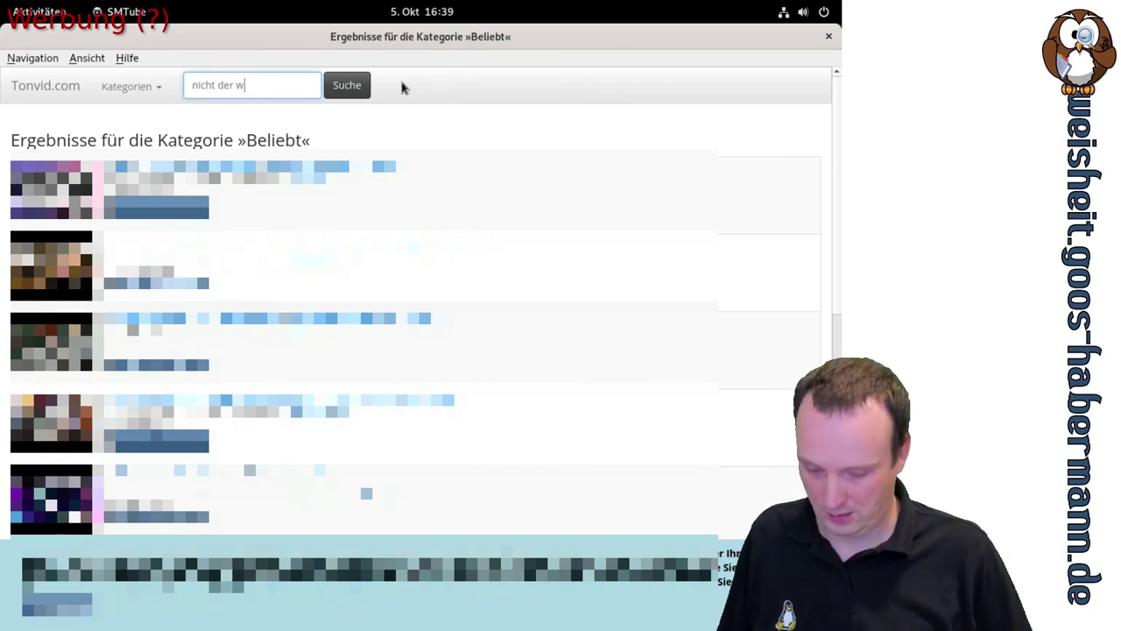
{"action": "type", "text": "eisheit letzt"}
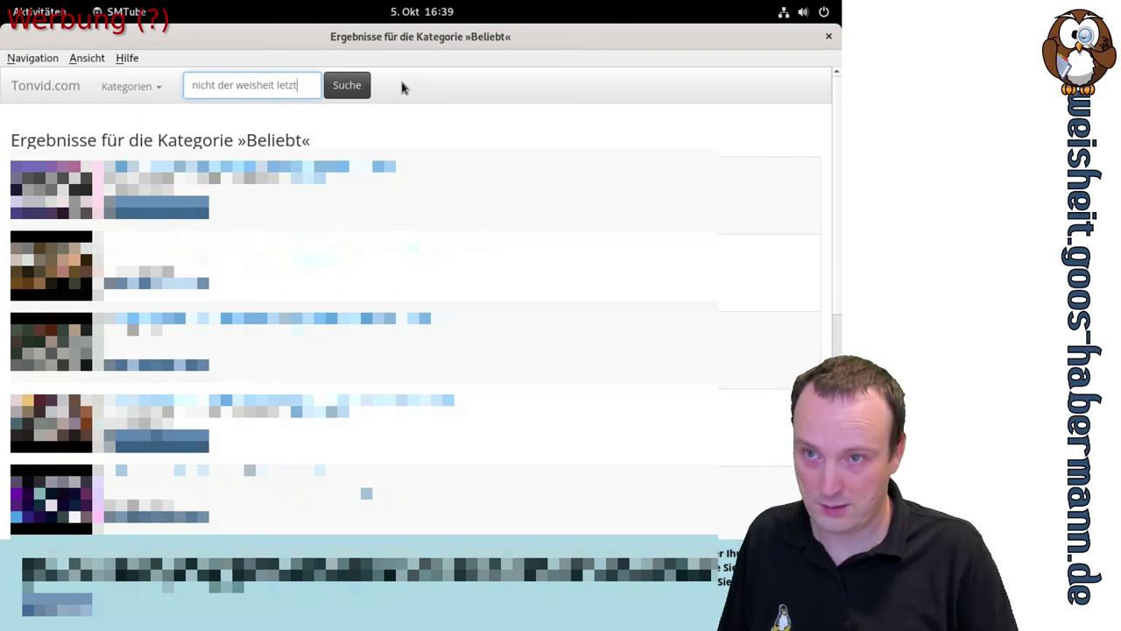
{"action": "type", "text": "er schluß"}
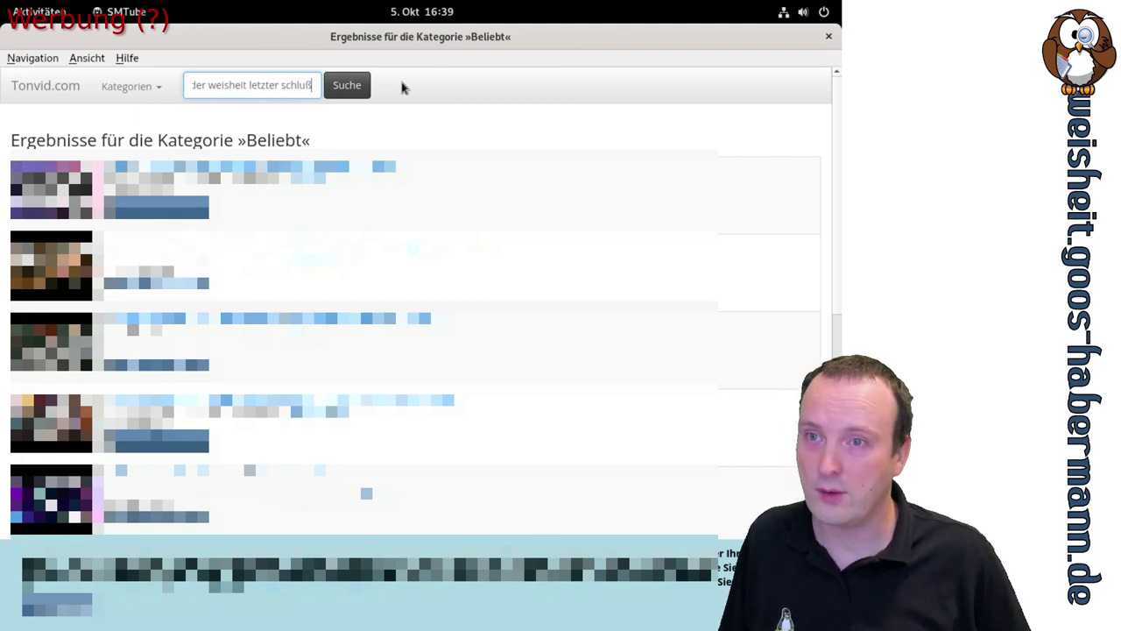
{"action": "left_click", "coordinate": [339, 93]}
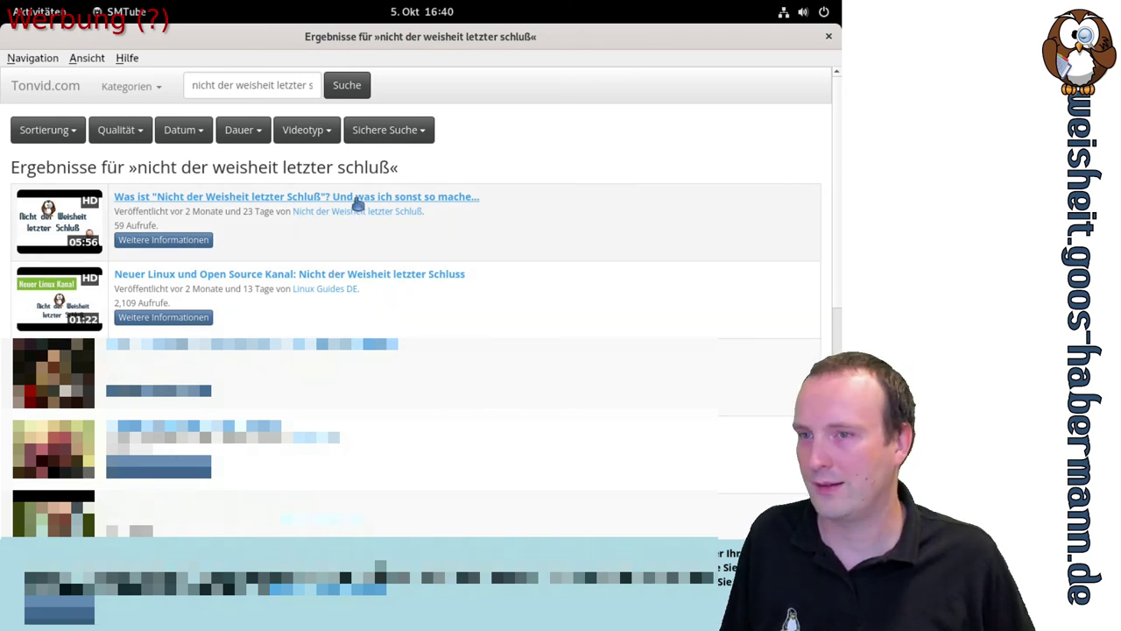
{"action": "left_click", "coordinate": [357, 198]}
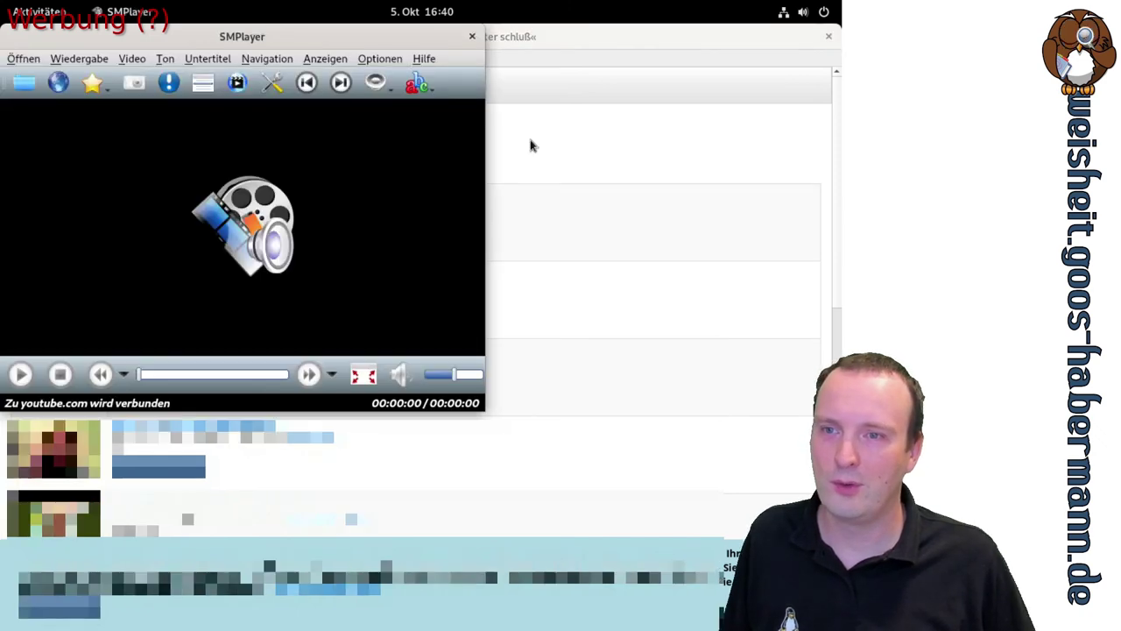
Move the SMPlayer window to the centre of the screen over the results
{"action": "left_click_drag", "start_coordinate": [241, 37], "coordinate": [417, 153]}
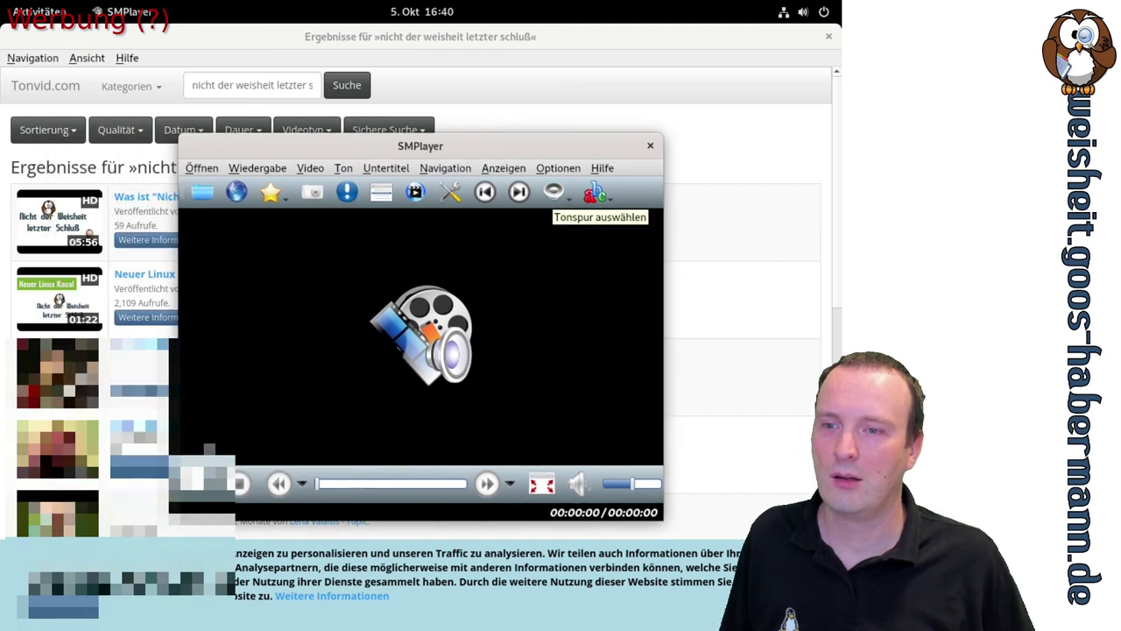